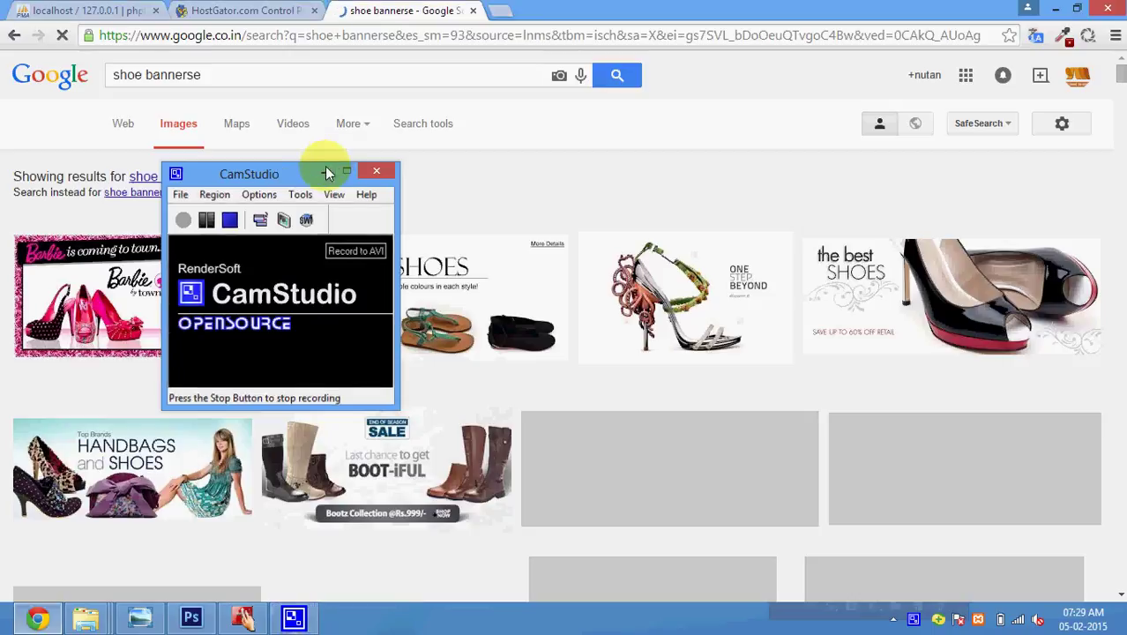
Correct the Google Images query to 'shoe banners' and run the search
{"action": "left_click", "coordinate": [213, 74]}
{"action": "key", "text": "BackSpace"}
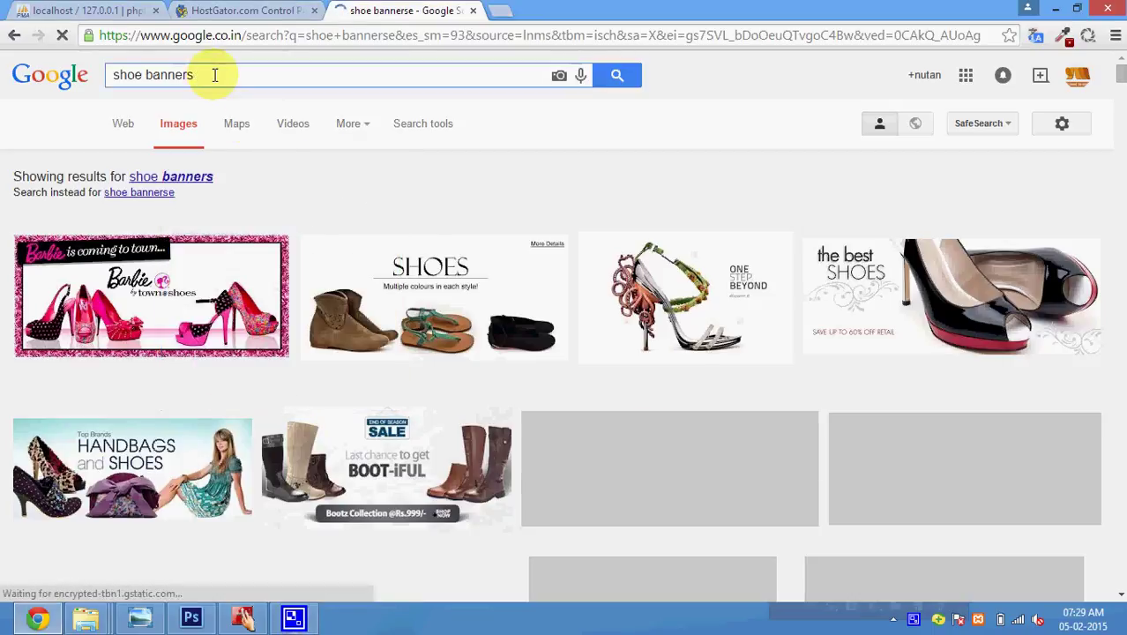
{"action": "key", "text": "Return"}
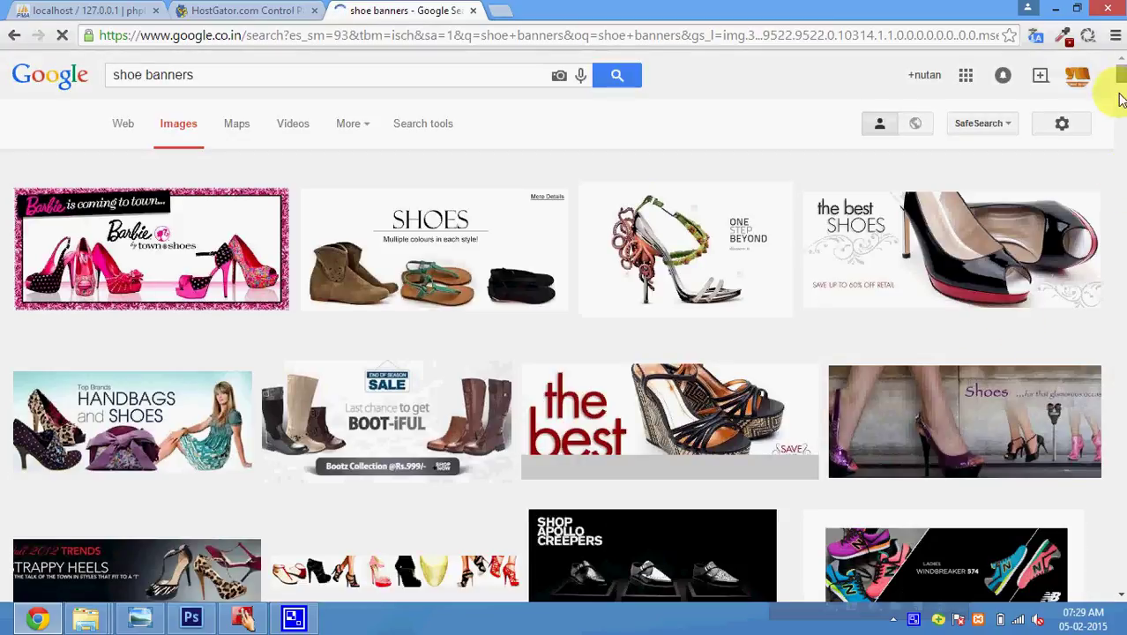
{"action": "left_click_drag", "start_coordinate": [1122, 76], "coordinate": [1120, 94]}
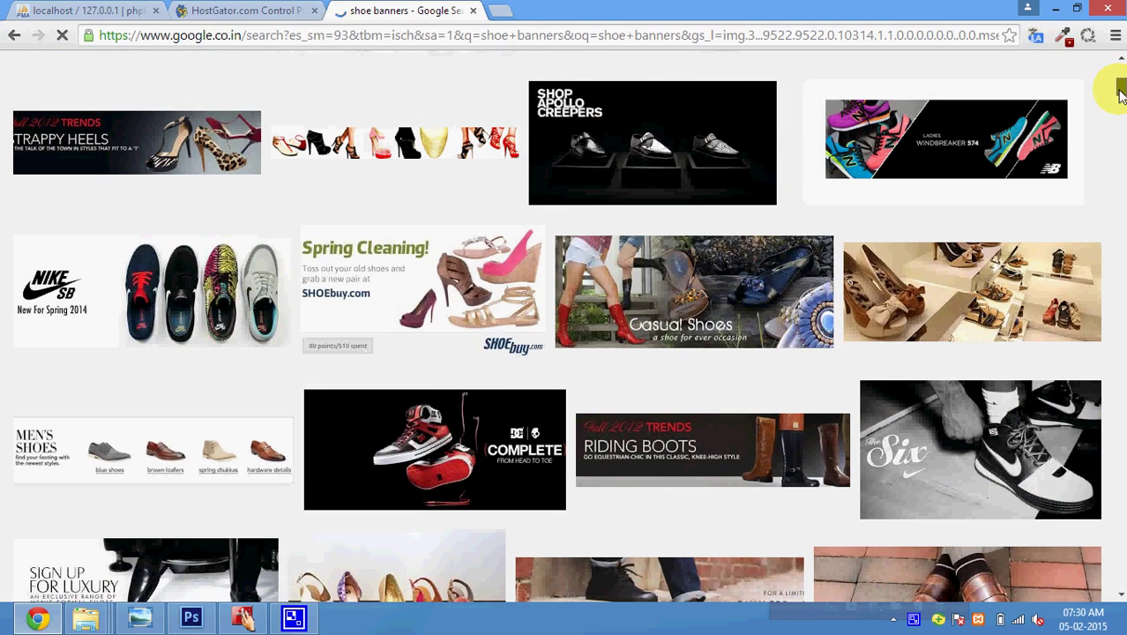
Browse the results and open the ALDO Exclusive on Jabong banner preview
{"action": "key", "text": "alt+Tab"}
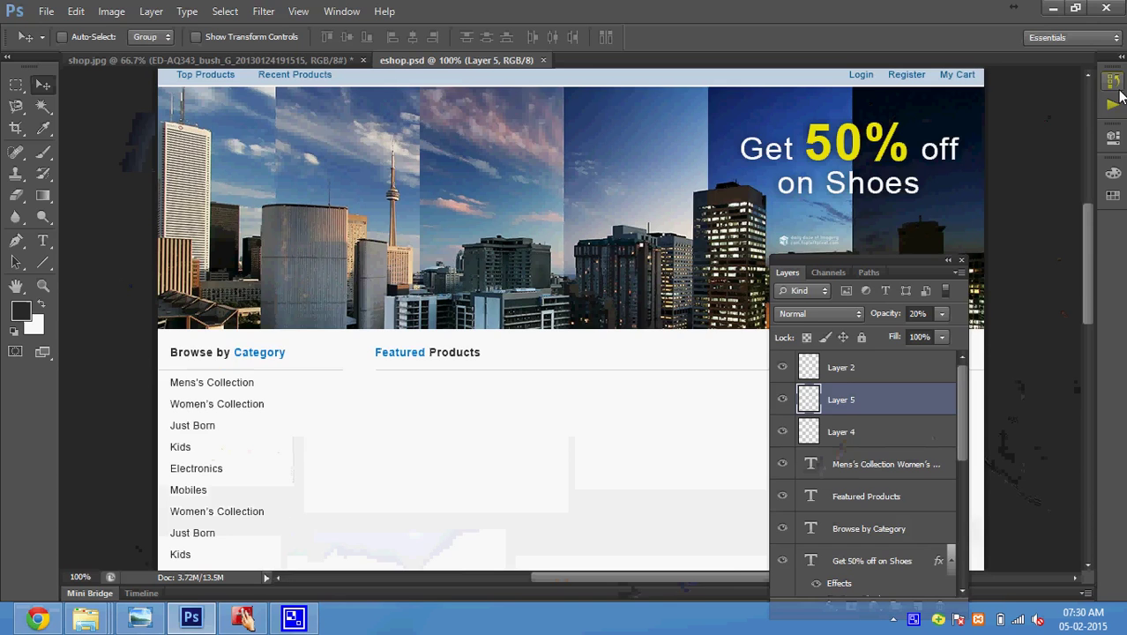
{"action": "key", "text": "alt+Tab"}
{"action": "left_click_drag", "start_coordinate": [1120, 96], "coordinate": [1113, 199]}
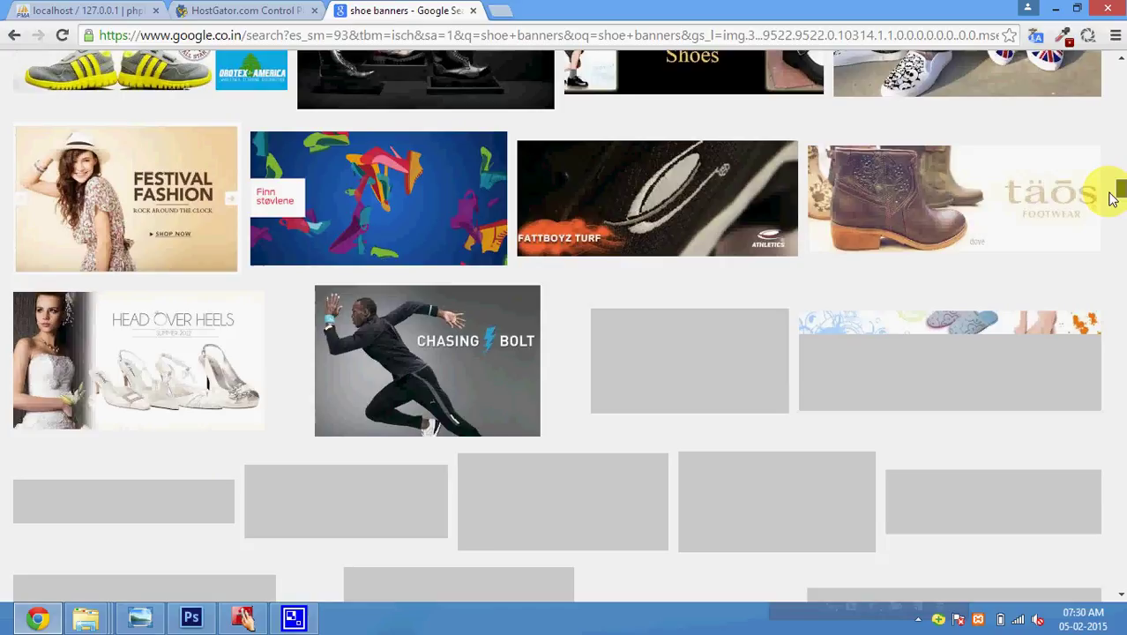
{"action": "left_click_drag", "start_coordinate": [1113, 198], "coordinate": [1113, 207]}
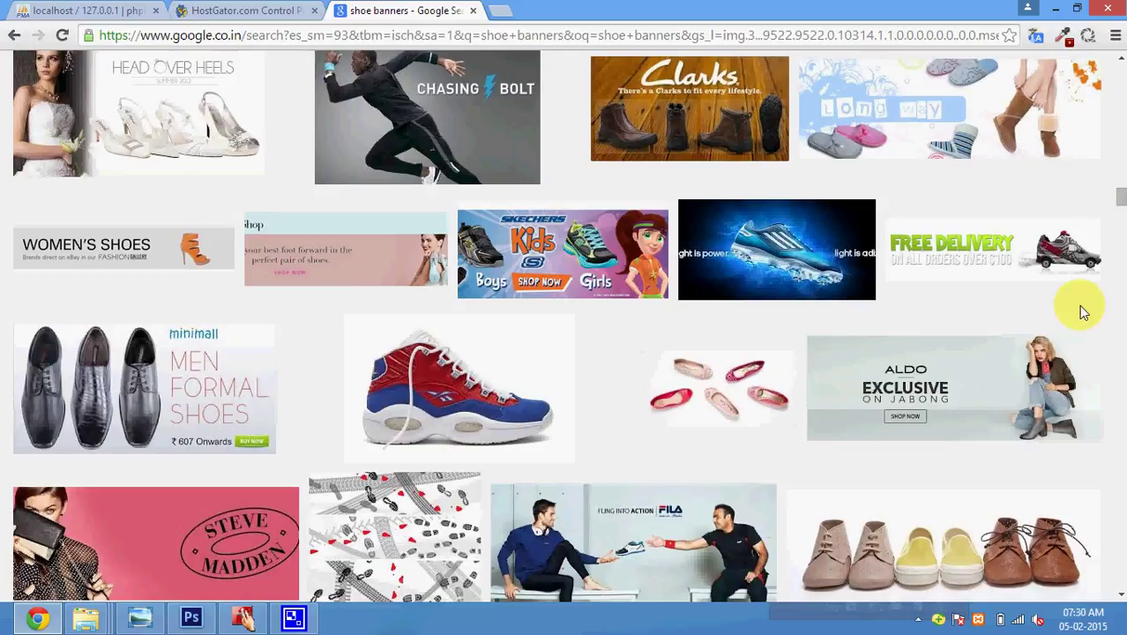
{"action": "left_click", "coordinate": [1011, 377]}
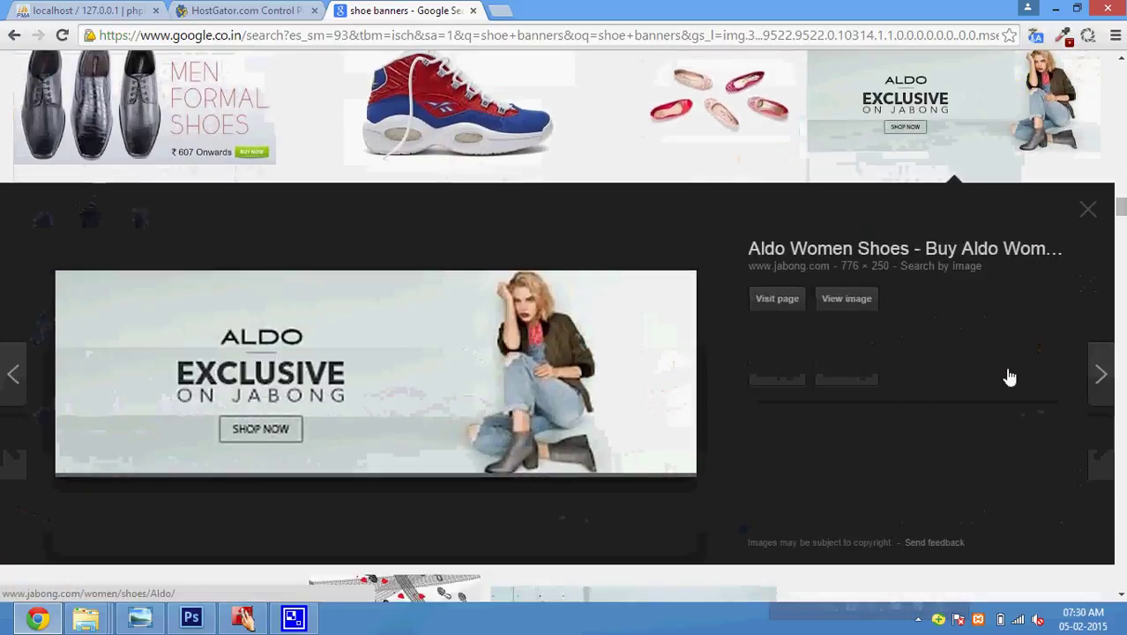
Open the full-size ALDO banner and save it to the Desktop as Women_BrandBanner_aldo.jpg
{"action": "left_click", "coordinate": [859, 299]}
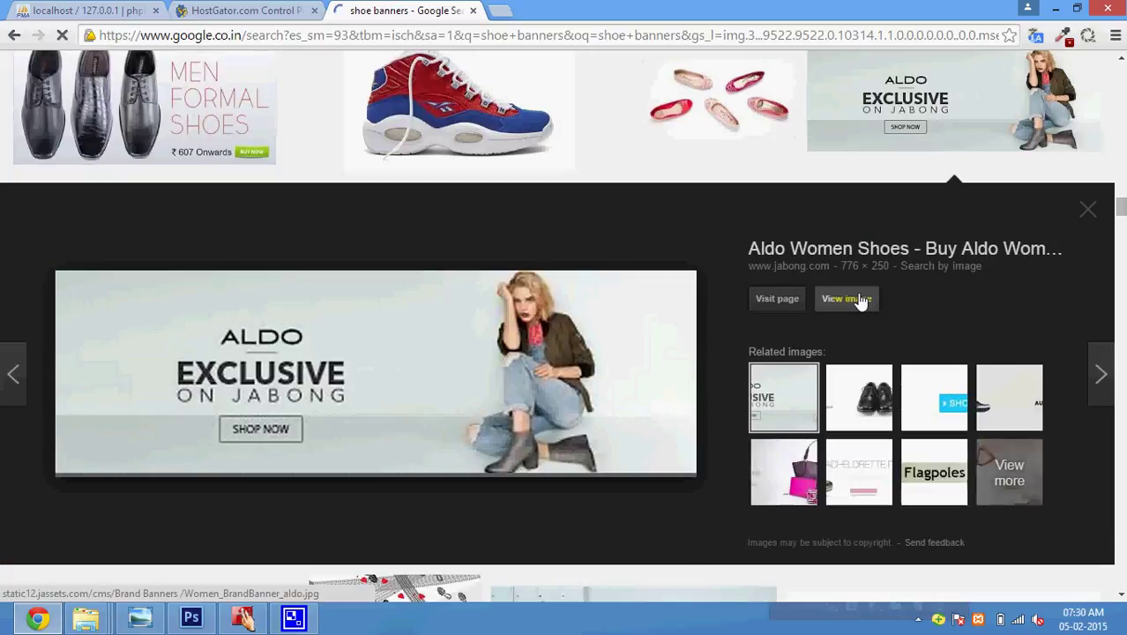
{"action": "left_click", "coordinate": [860, 299]}
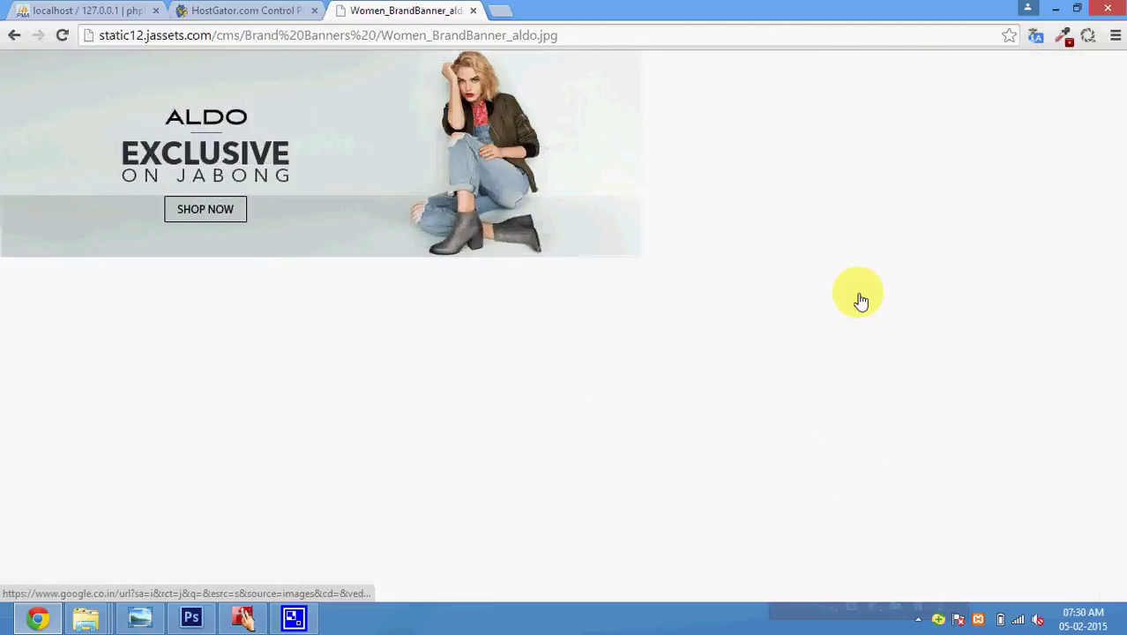
{"action": "right_click", "coordinate": [385, 183]}
{"action": "left_click", "coordinate": [394, 193]}
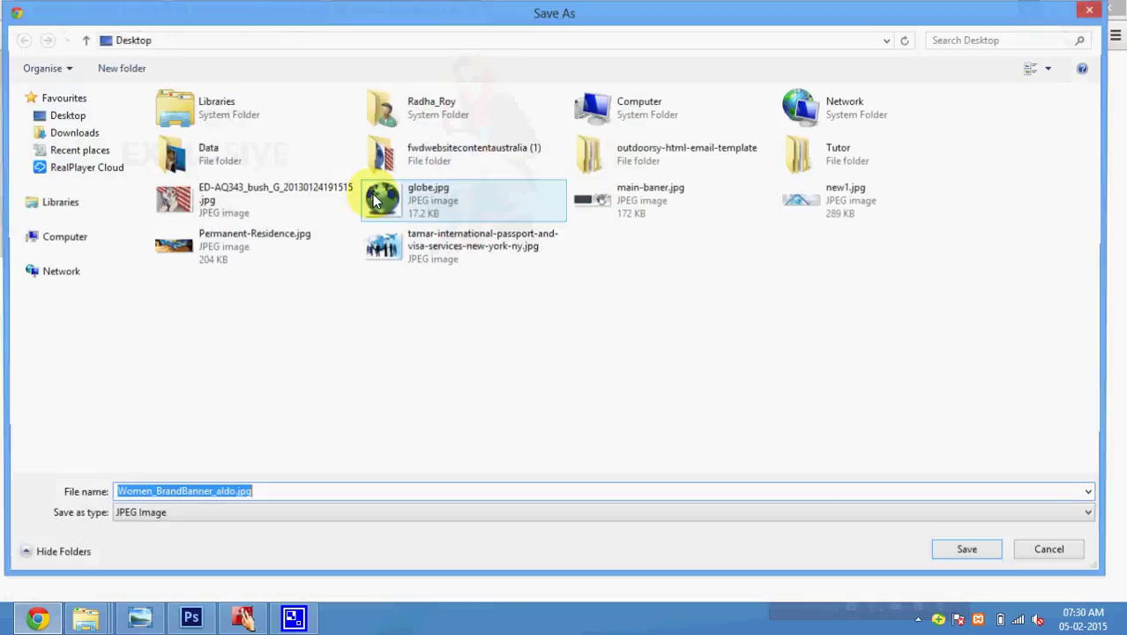
{"action": "left_click", "coordinate": [391, 450]}
{"action": "key", "text": "Return"}
{"action": "key", "text": "super+d"}
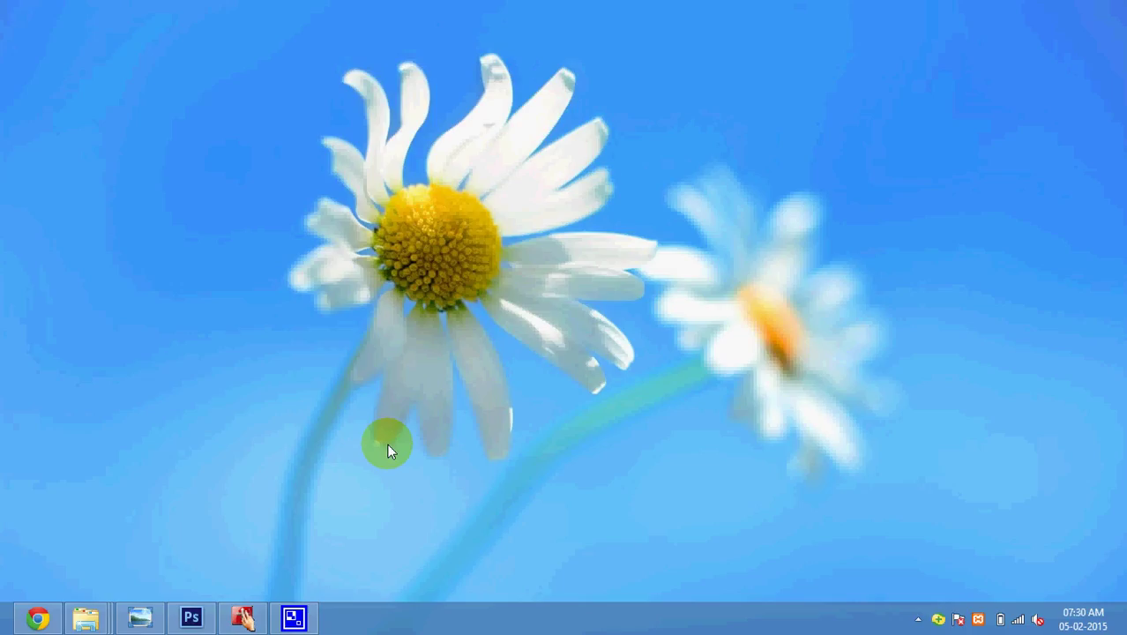
Place Women_BrandBanner_aldo.jpg into eshop.psd and scale it to 128.7%
{"action": "left_click_drag", "start_coordinate": [278, 40], "coordinate": [204, 622]}
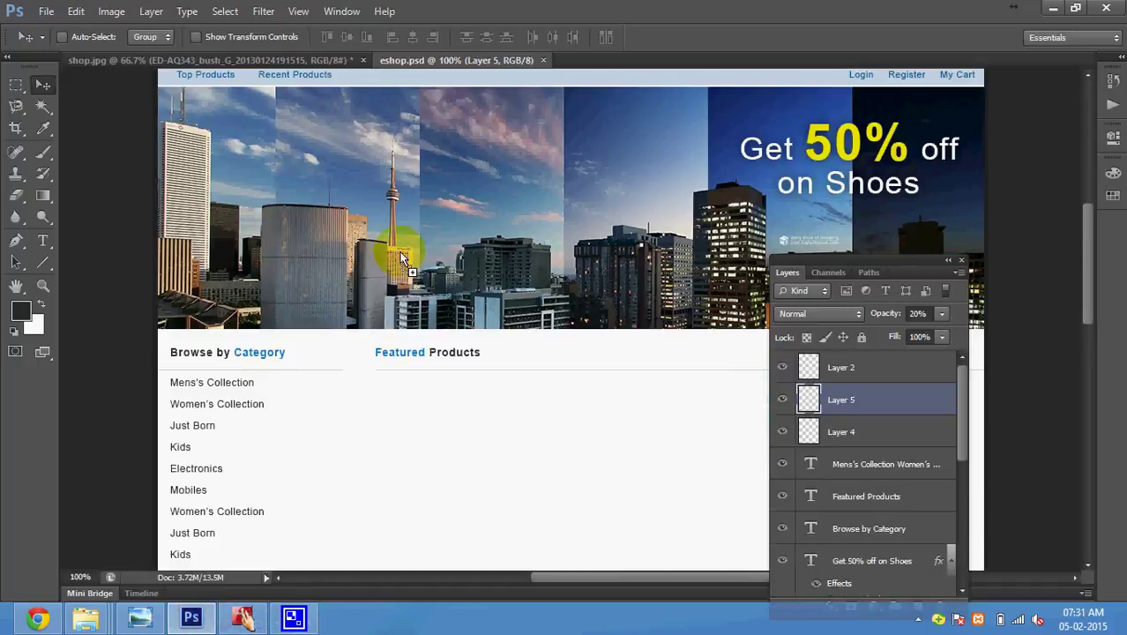
{"action": "left_click_drag", "start_coordinate": [204, 623], "coordinate": [402, 259]}
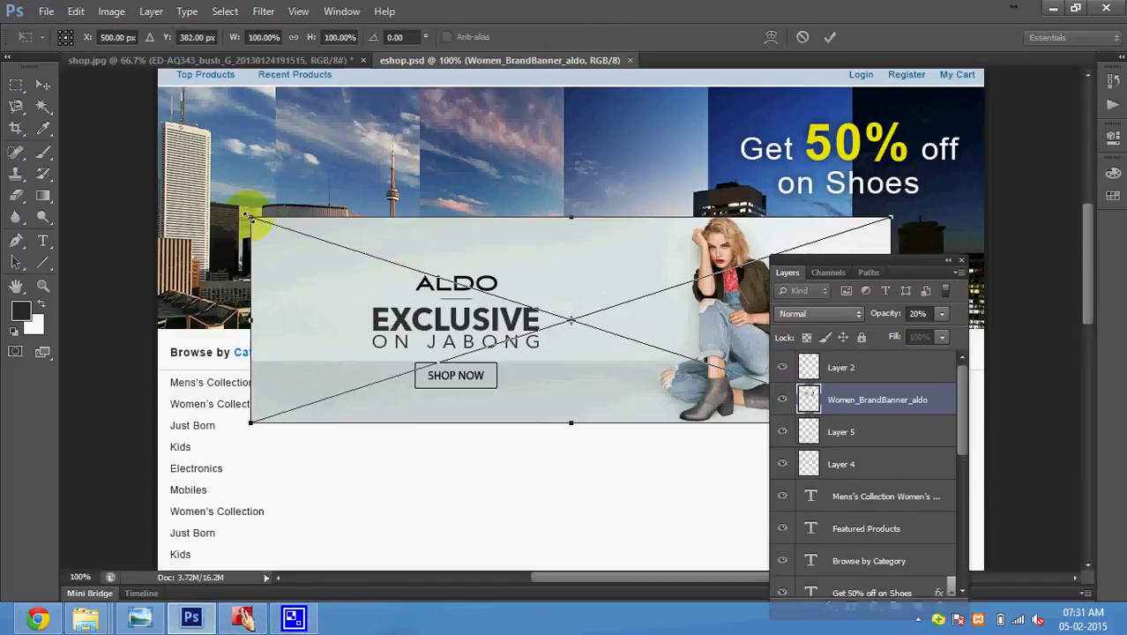
{"action": "left_click_drag", "start_coordinate": [250, 216], "coordinate": [152, 204]}
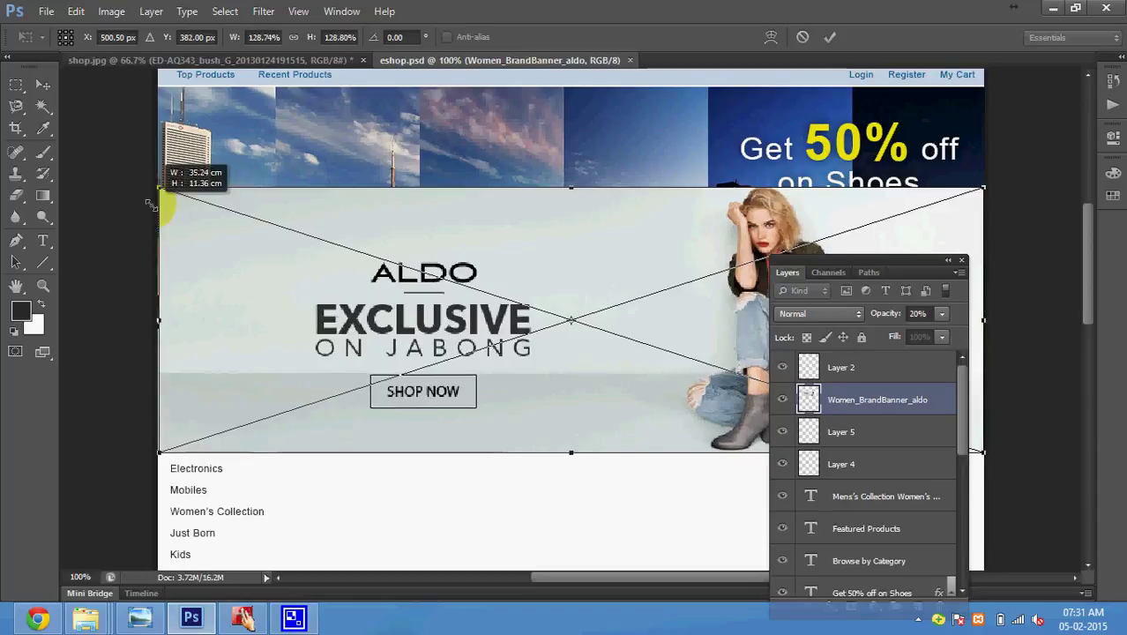
{"action": "key", "text": "Return"}
Position the banner over the header area below the top links
{"action": "mouse_move", "coordinate": [379, 326]}
{"action": "left_mouse_down"}
{"action": "mouse_move", "coordinate": [371, 226]}
{"action": "mouse_move", "coordinate": [384, 231]}
{"action": "left_mouse_up"}
{"action": "key", "text": "Down"}
{"action": "key", "text": "Down"}
{"action": "key", "text": "Down"}
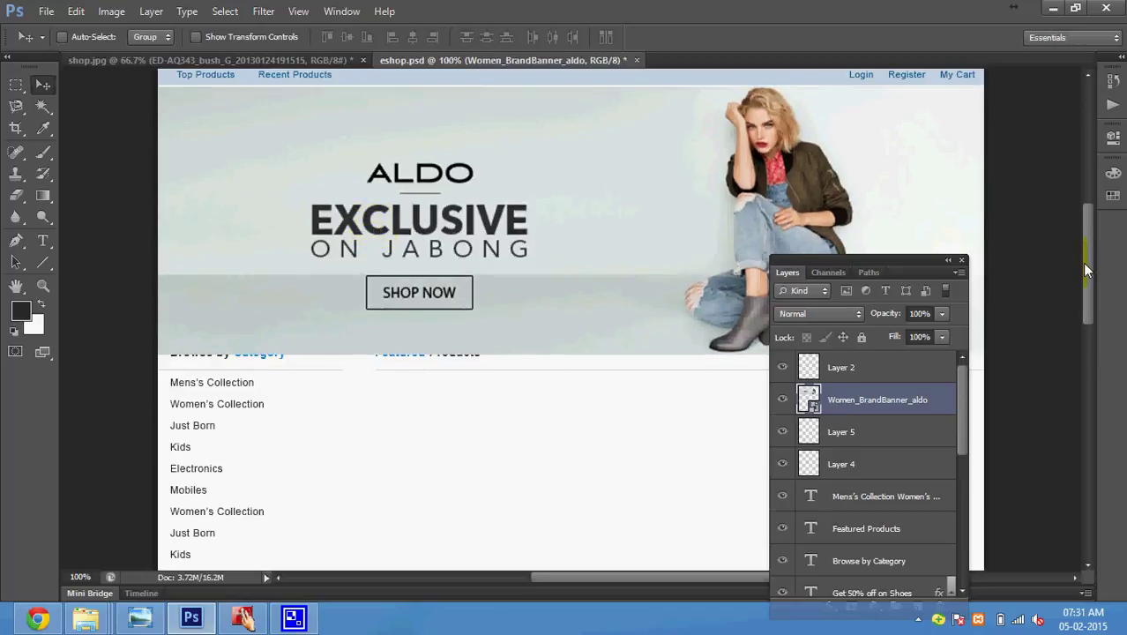
{"action": "left_click_drag", "start_coordinate": [1085, 270], "coordinate": [1084, 287]}
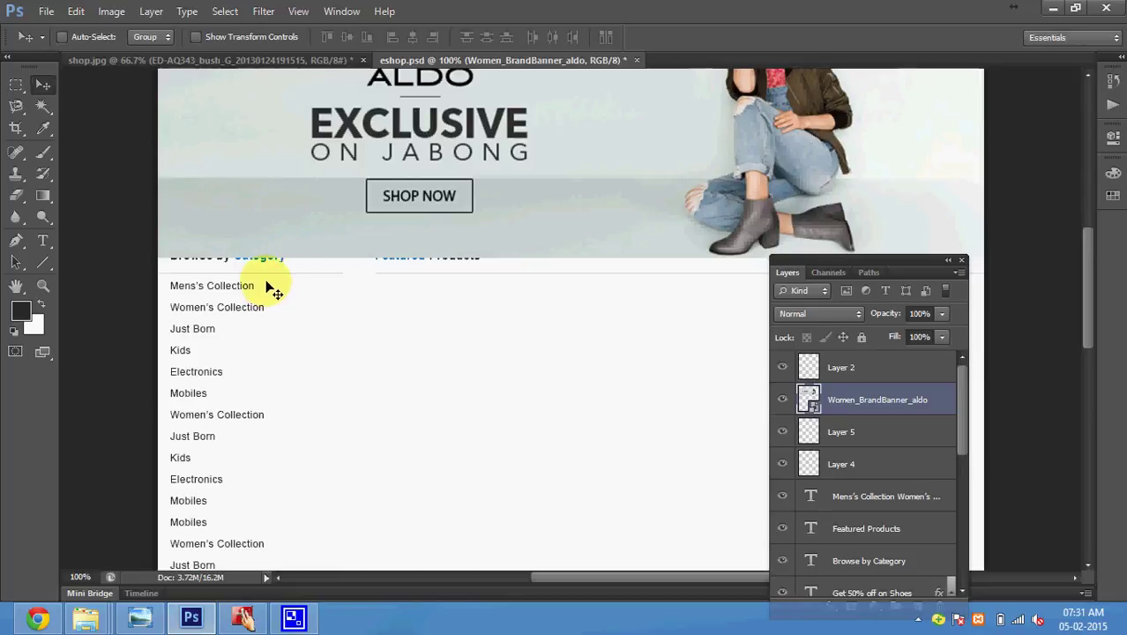
{"action": "left_click_drag", "start_coordinate": [918, 261], "coordinate": [993, 165]}
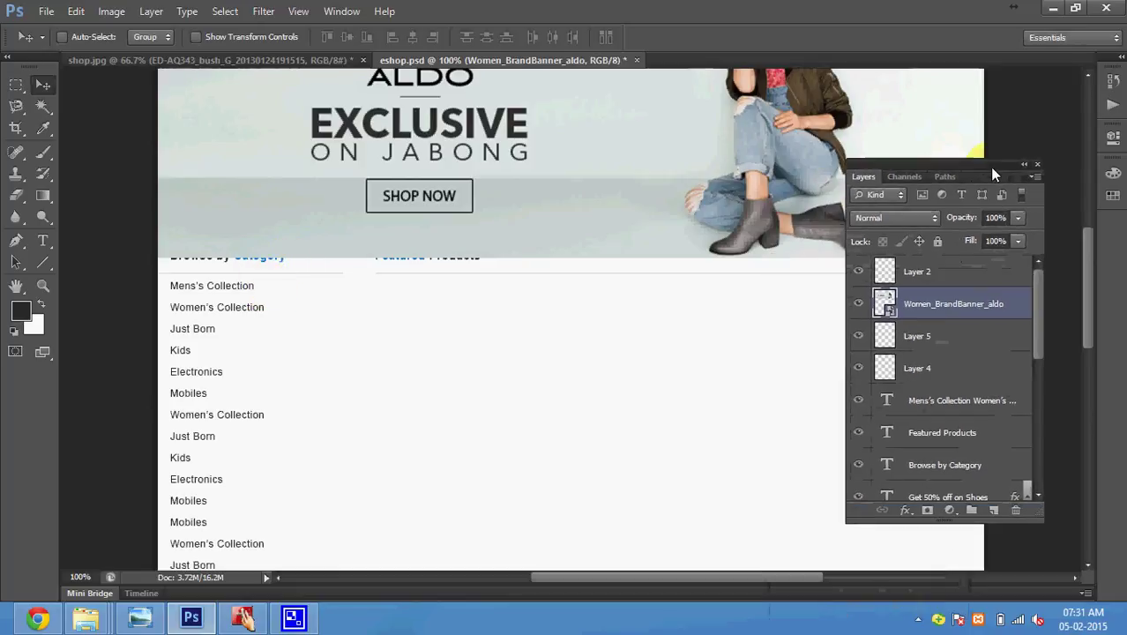
{"action": "right_click", "coordinate": [224, 265]}
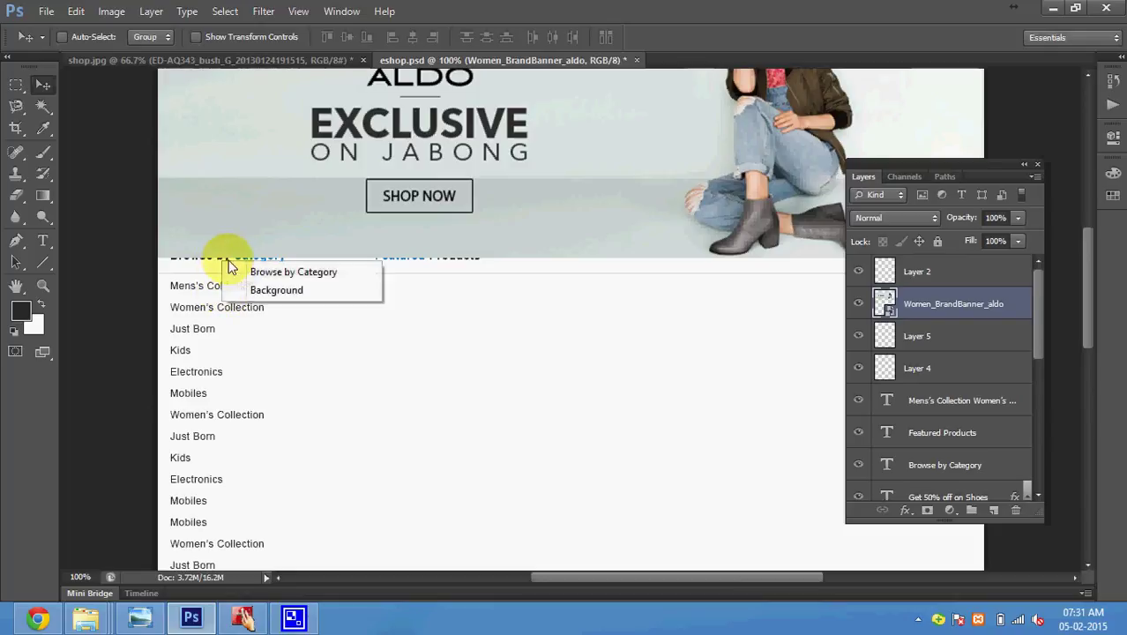
Pick the Browse by Category, category list and Featured Products layers from the canvas
{"action": "left_click", "coordinate": [245, 271]}
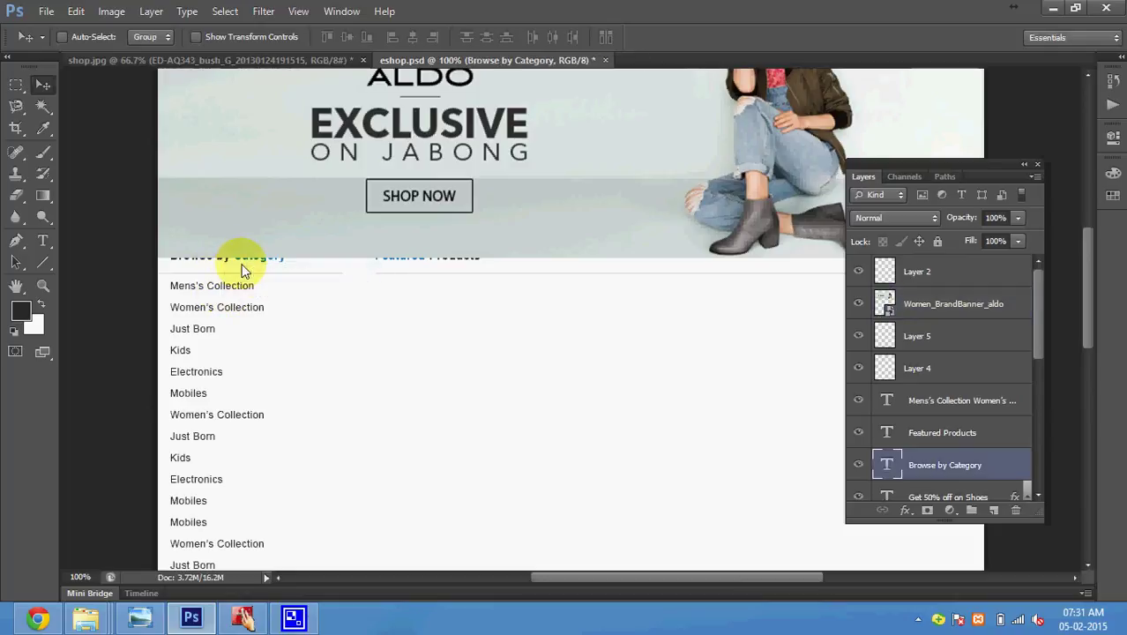
{"action": "right_click", "coordinate": [240, 276]}
{"action": "left_click", "coordinate": [254, 284]}
{"action": "right_click", "coordinate": [228, 289]}
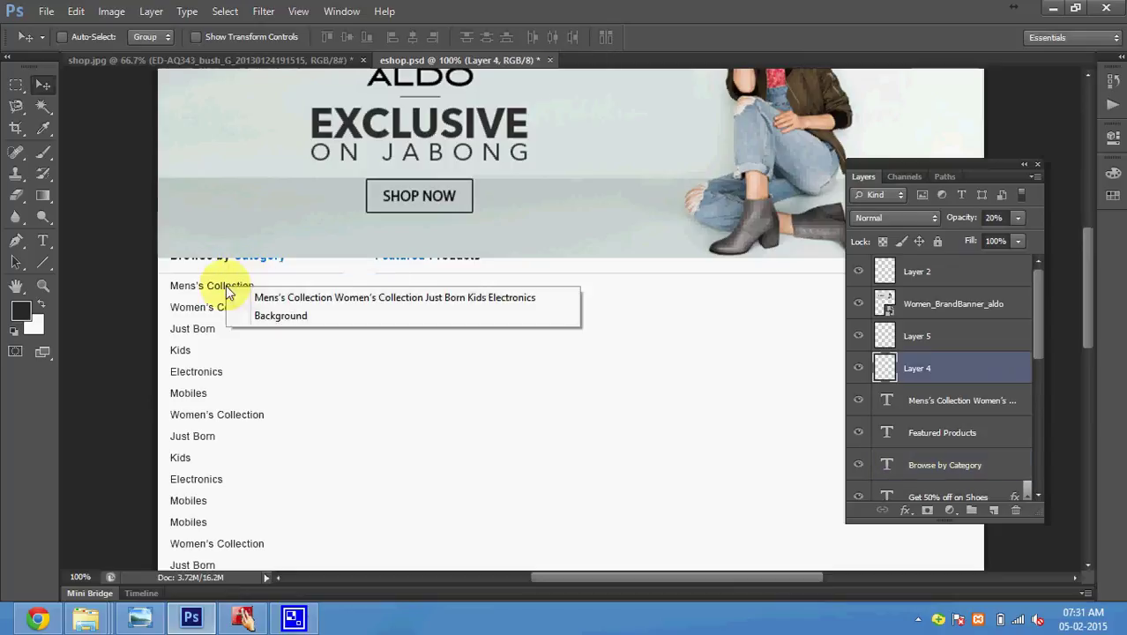
{"action": "left_click", "coordinate": [236, 297]}
{"action": "right_click", "coordinate": [409, 263]}
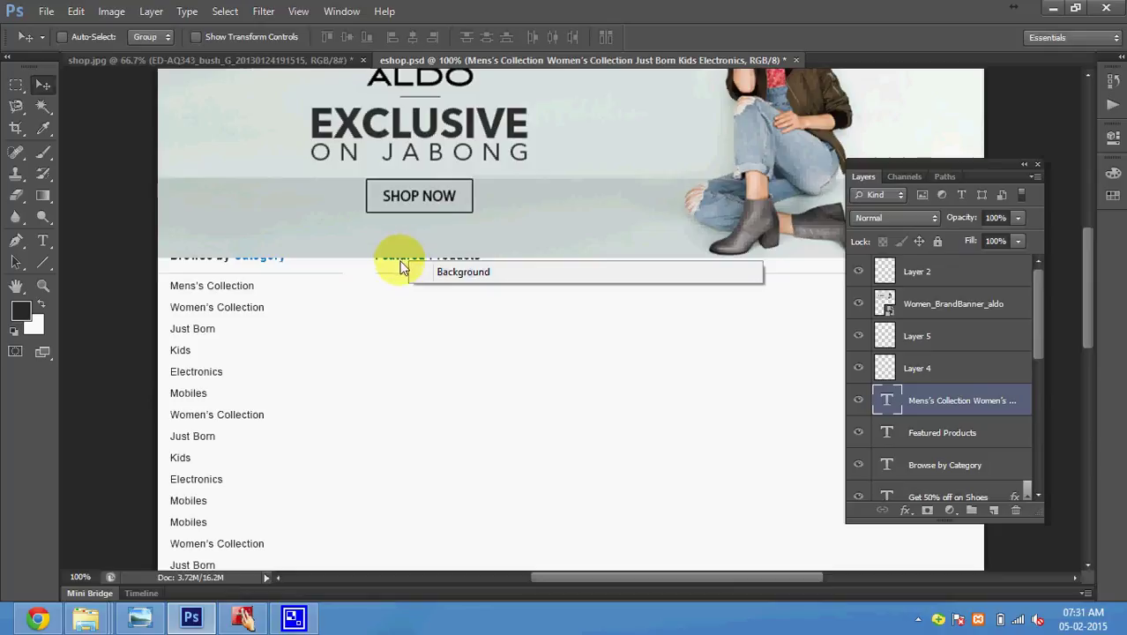
{"action": "right_click", "coordinate": [401, 264]}
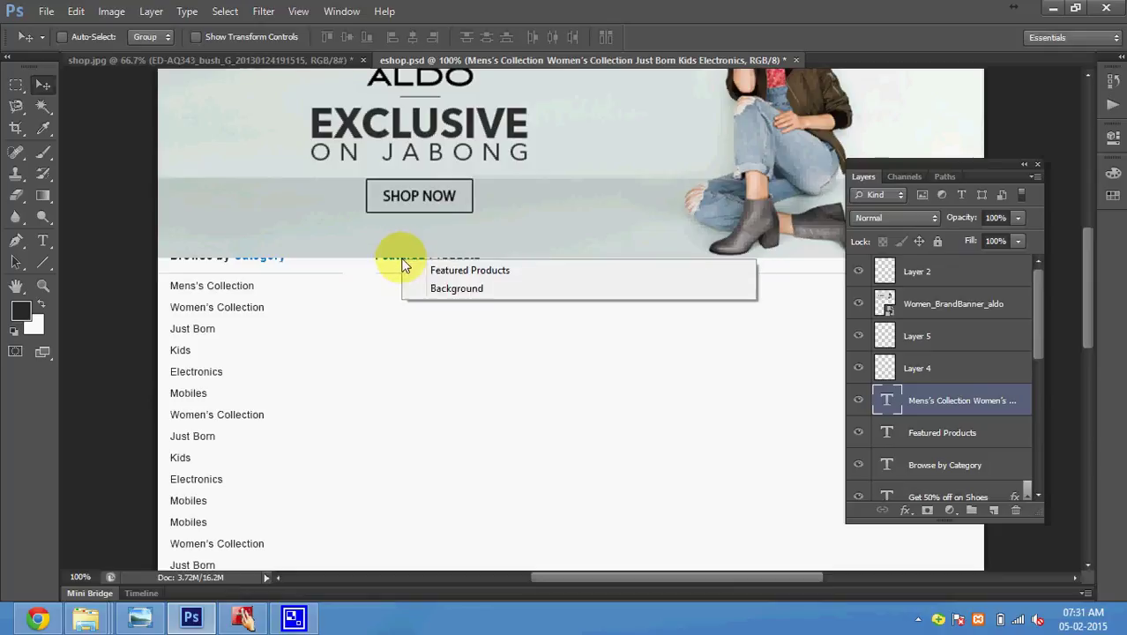
{"action": "left_click", "coordinate": [423, 269]}
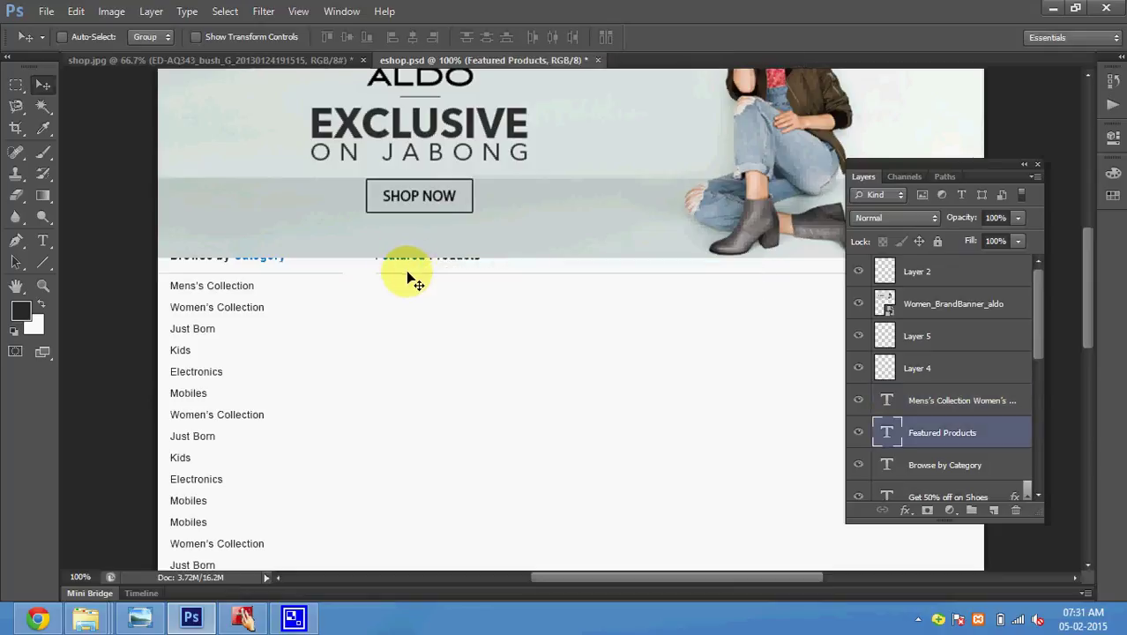
Try moving the Featured Products text below the banner, then undo it
{"action": "right_click", "coordinate": [406, 273]}
{"action": "right_click", "coordinate": [402, 277]}
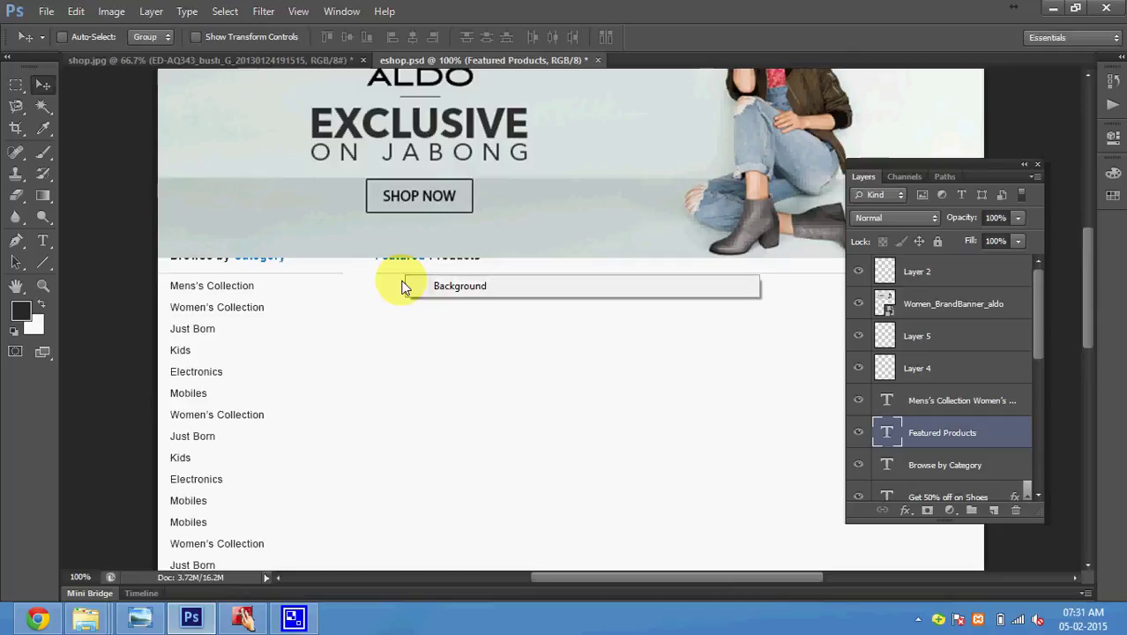
{"action": "right_click", "coordinate": [400, 281]}
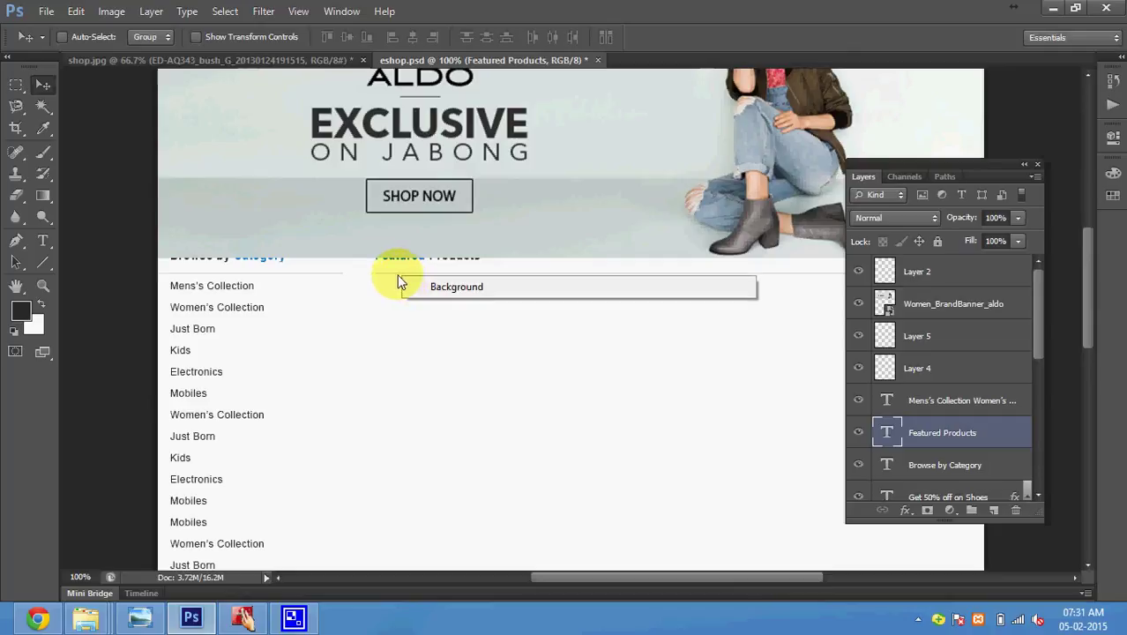
{"action": "right_click", "coordinate": [395, 274]}
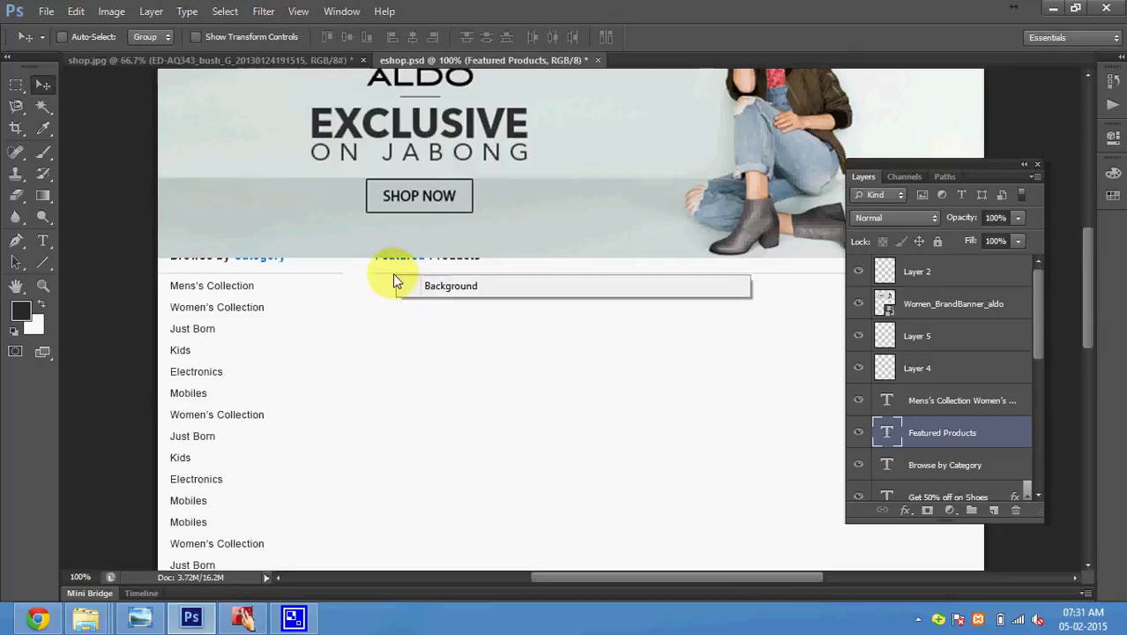
{"action": "left_click", "coordinate": [393, 287]}
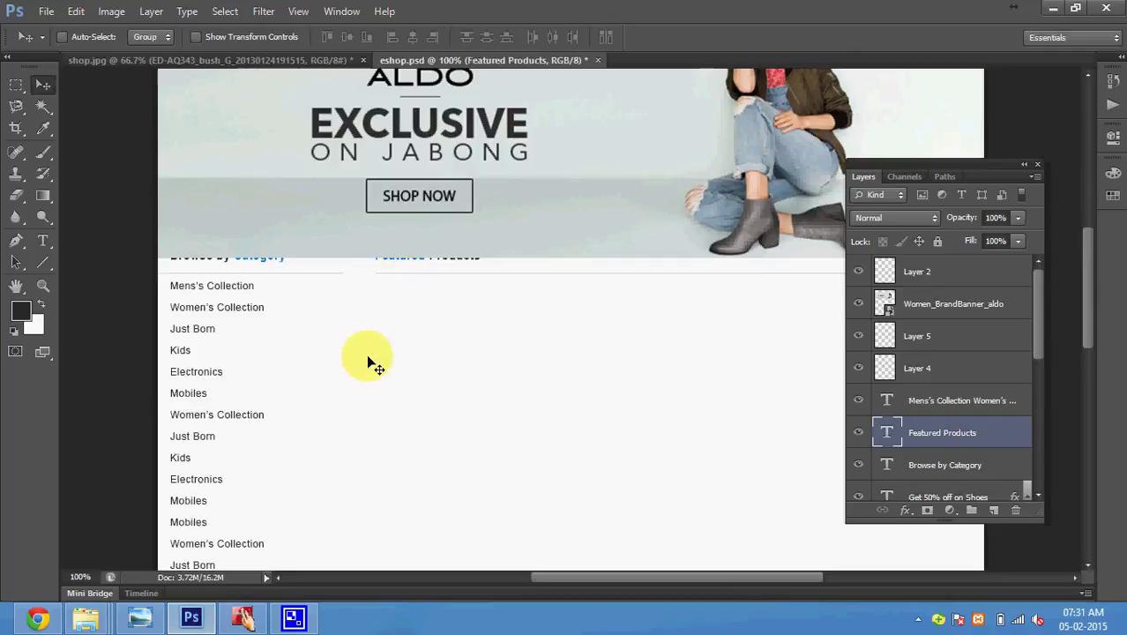
{"action": "left_click_drag", "start_coordinate": [368, 357], "coordinate": [368, 431]}
{"action": "key", "text": "ctrl+z"}
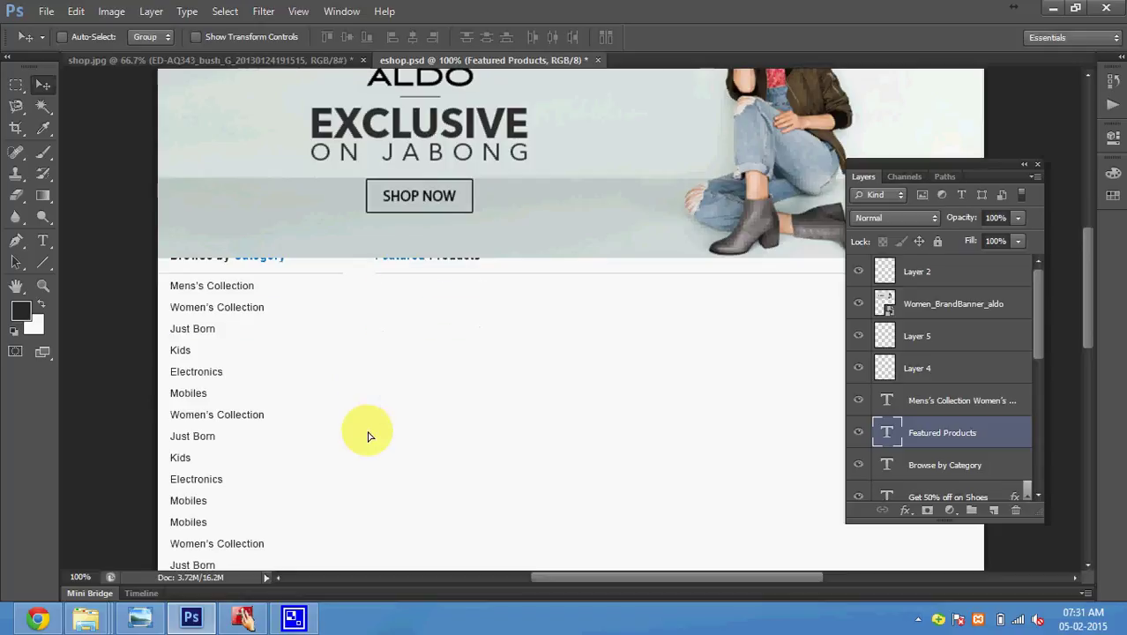
Select the category heading, list, Featured Products, Layer 4 and Layer 5, and shift them down slightly
{"action": "left_click", "coordinate": [976, 465]}
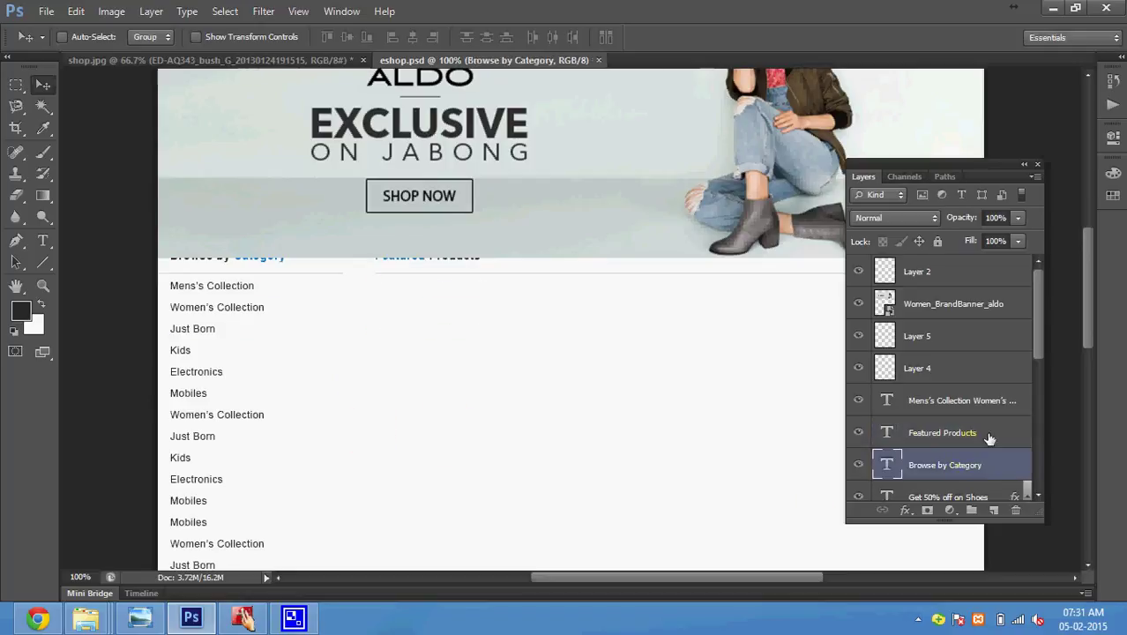
{"action": "left_click", "coordinate": [989, 438], "text": "shift"}
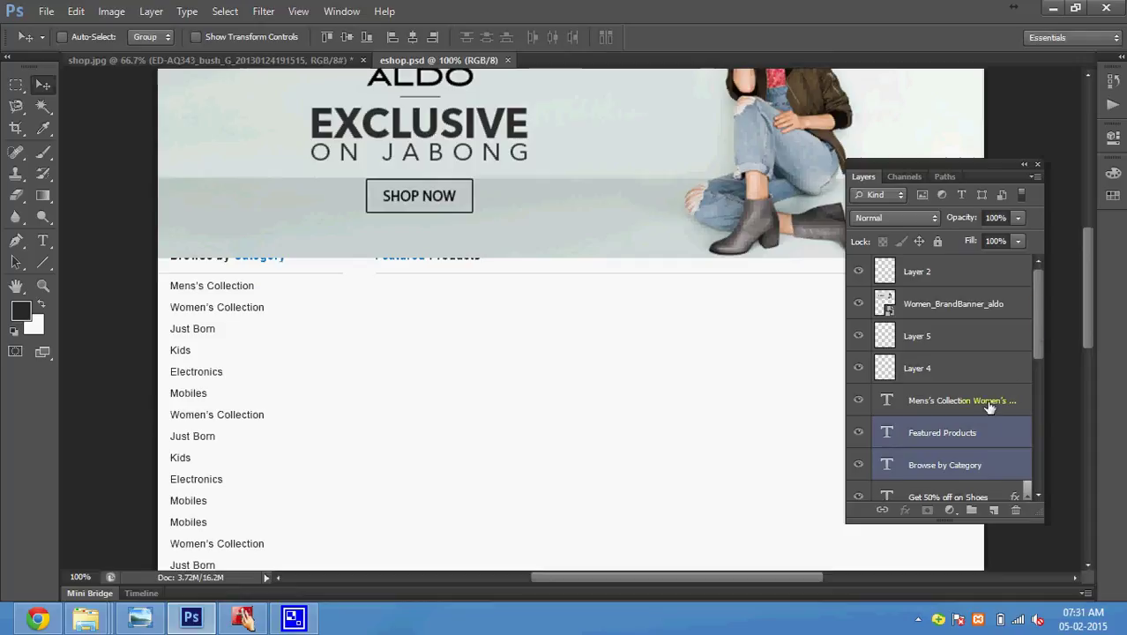
{"action": "left_click", "coordinate": [987, 404], "text": "shift"}
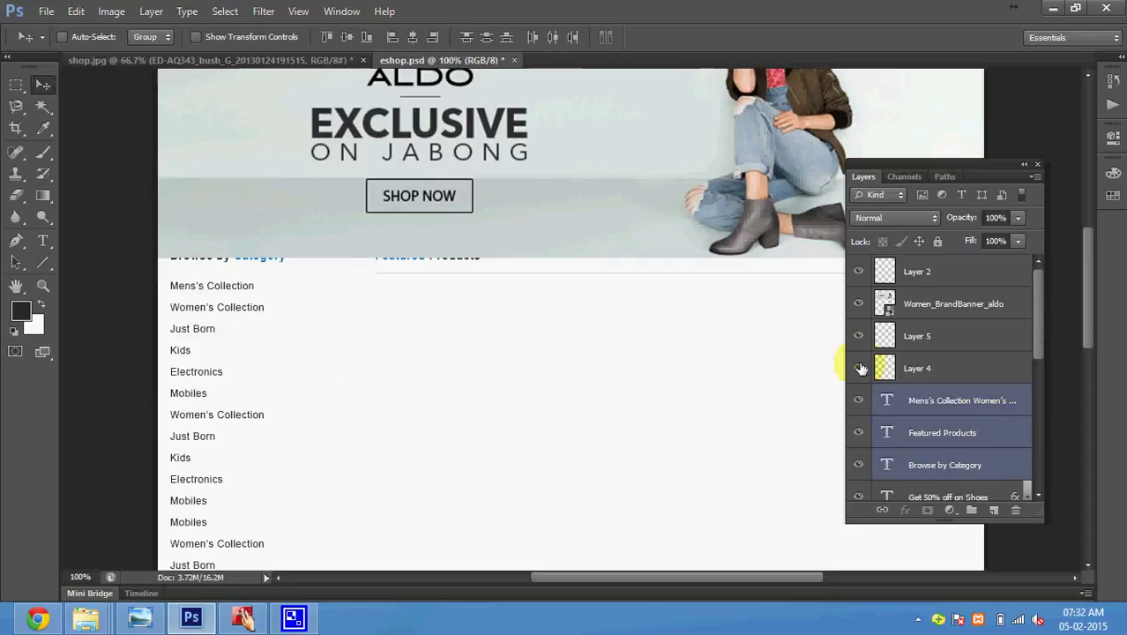
{"action": "left_click", "coordinate": [942, 368], "text": "shift"}
{"action": "key", "text": "2"}
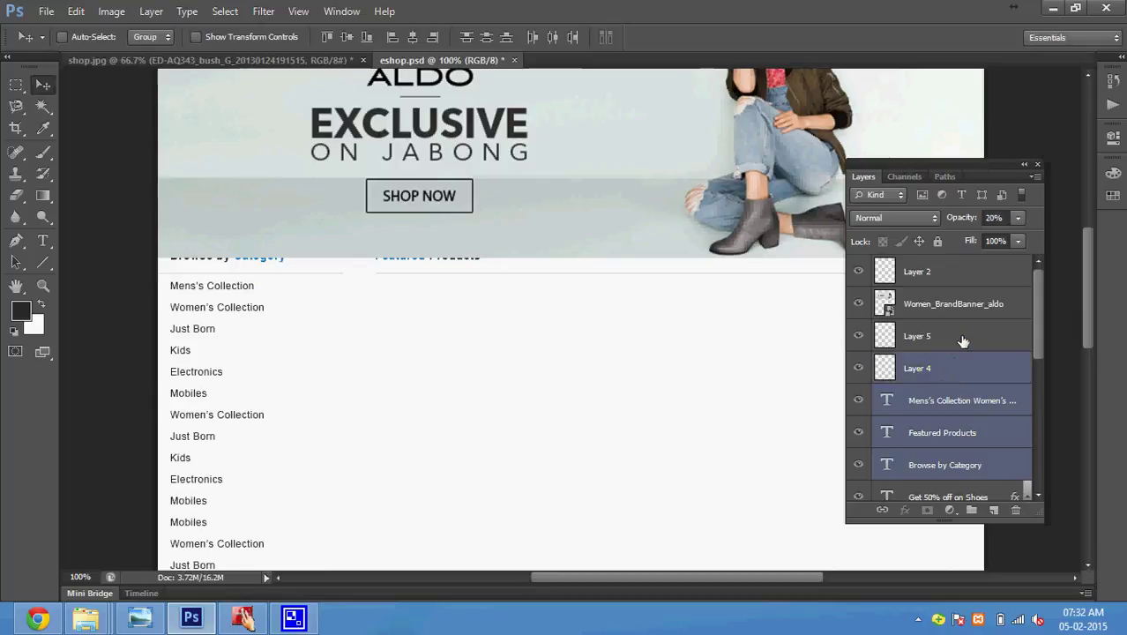
{"action": "left_click", "coordinate": [962, 340], "text": "shift"}
{"action": "left_click_drag", "start_coordinate": [1037, 335], "coordinate": [1033, 368]}
{"action": "left_click_drag", "start_coordinate": [505, 355], "coordinate": [508, 377]}
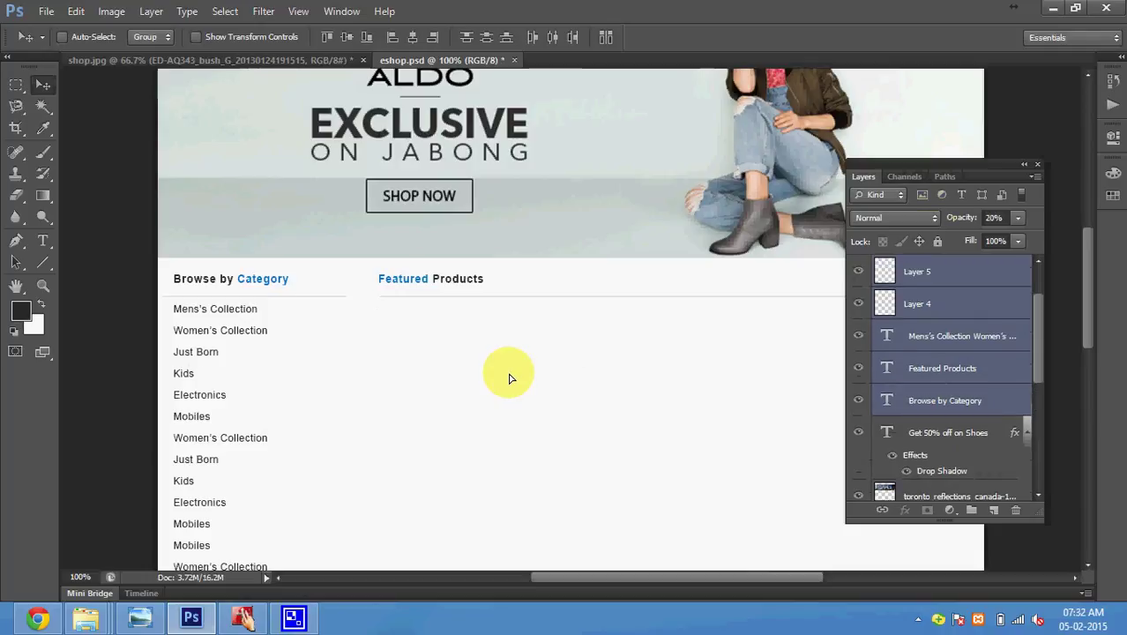
Save eshop.psd and return to Chrome
{"action": "mouse_move", "coordinate": [1086, 265]}
{"action": "left_mouse_down"}
{"action": "mouse_move", "coordinate": [1084, 205]}
{"action": "mouse_move", "coordinate": [1061, 294]}
{"action": "left_mouse_up"}
{"action": "key", "text": "ctrl+s"}
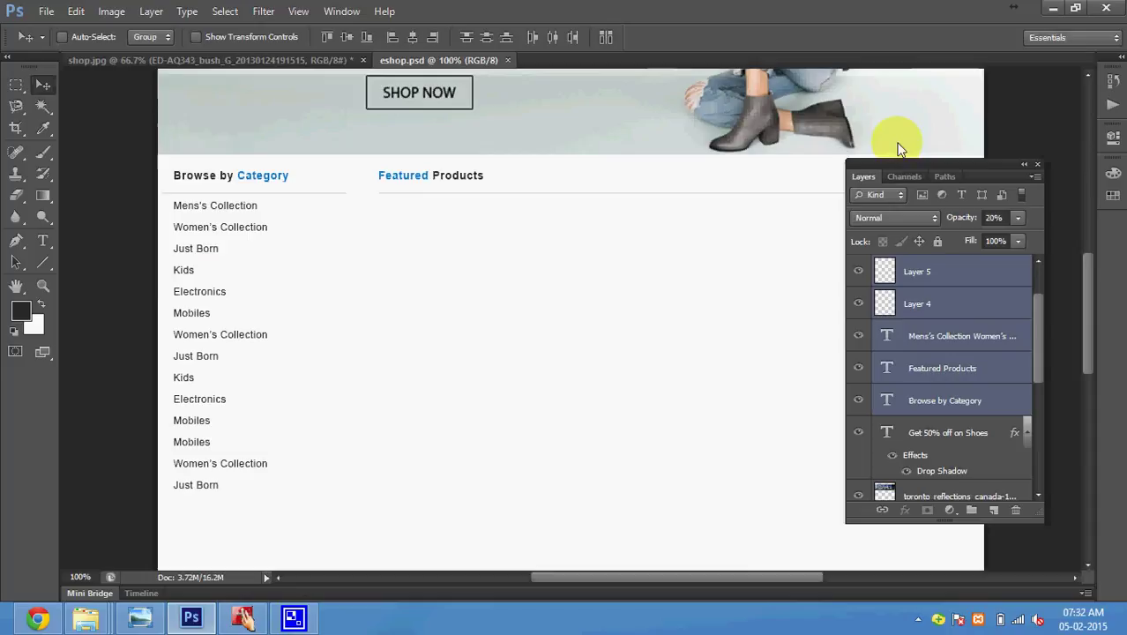
{"action": "left_click_drag", "start_coordinate": [912, 167], "coordinate": [1001, 206]}
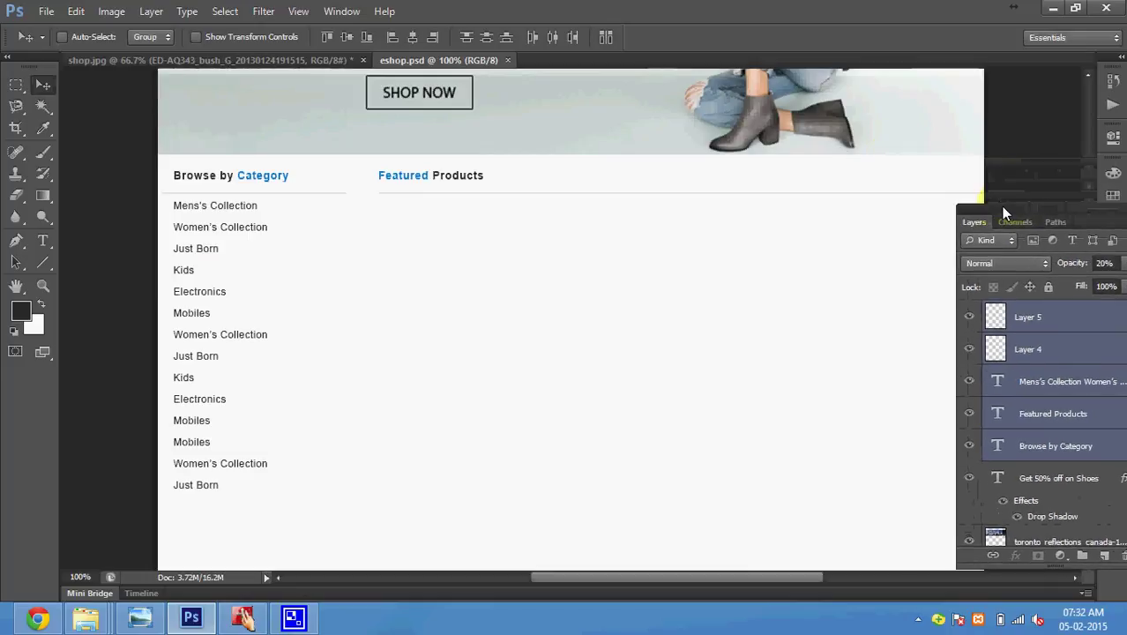
{"action": "key", "text": "alt+Tab"}
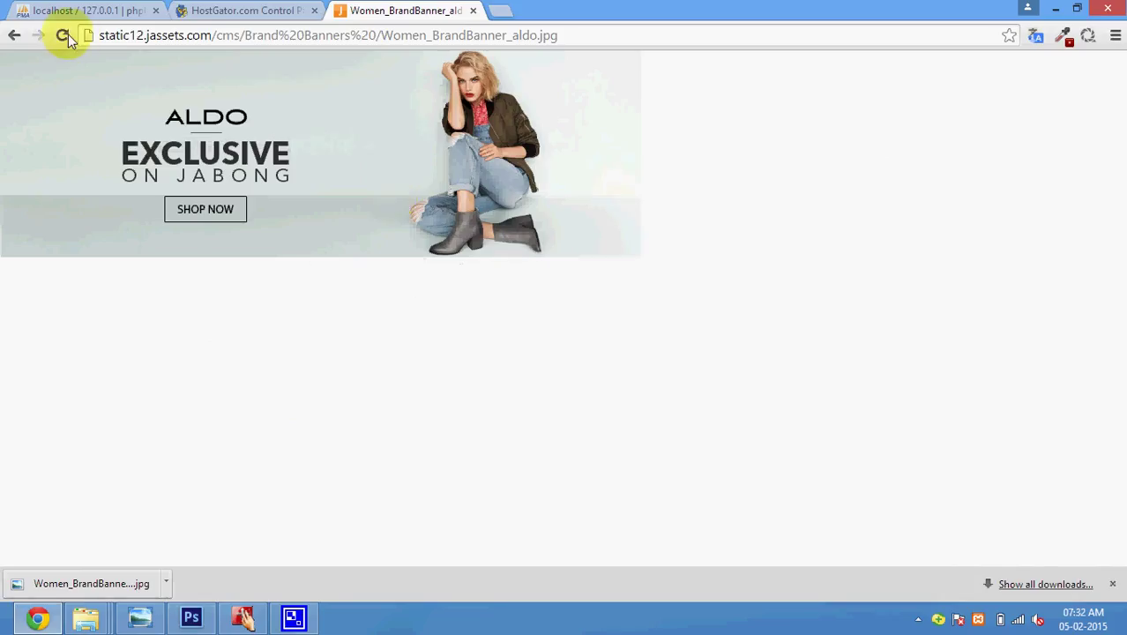
Replace the 'shoe banners' query with 'ipod' and run the image search
{"action": "left_click", "coordinate": [14, 37]}
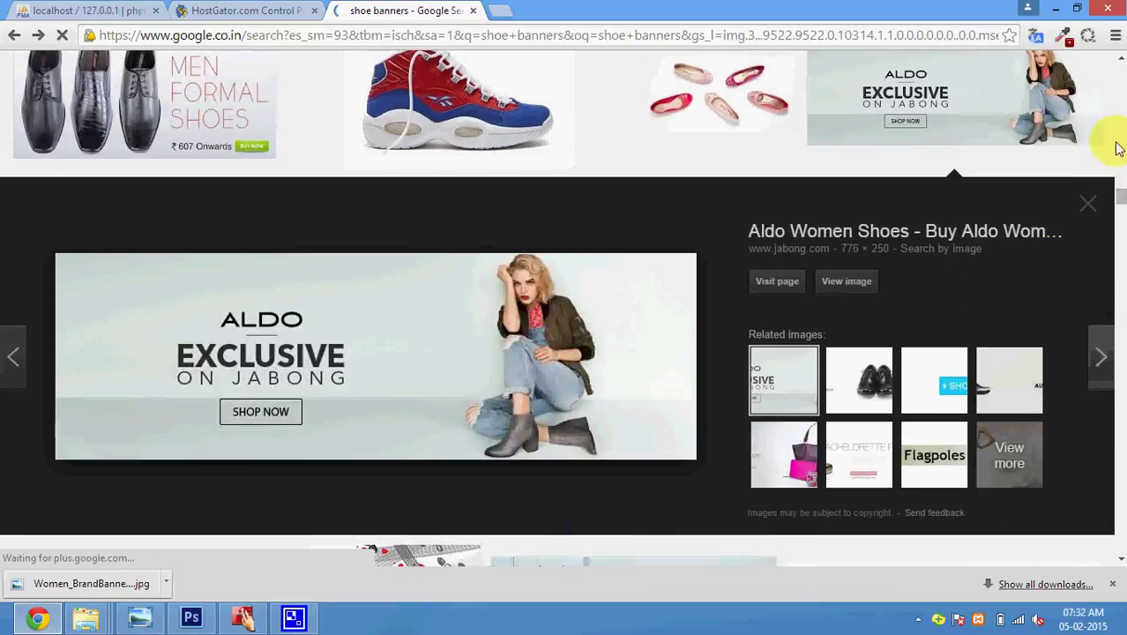
{"action": "scroll", "coordinate": [1116, 102], "scroll_direction": "up", "scroll_amount": 2}
{"action": "scroll", "coordinate": [1115, 101], "scroll_direction": "up", "scroll_amount": 5}
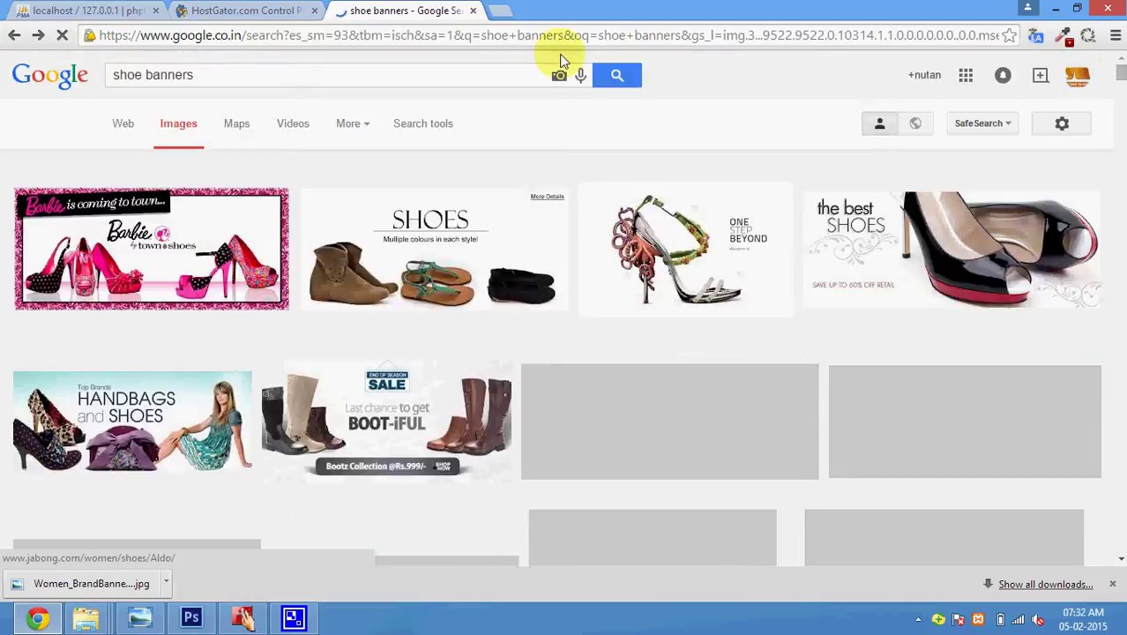
{"action": "triple_click", "coordinate": [523, 77]}
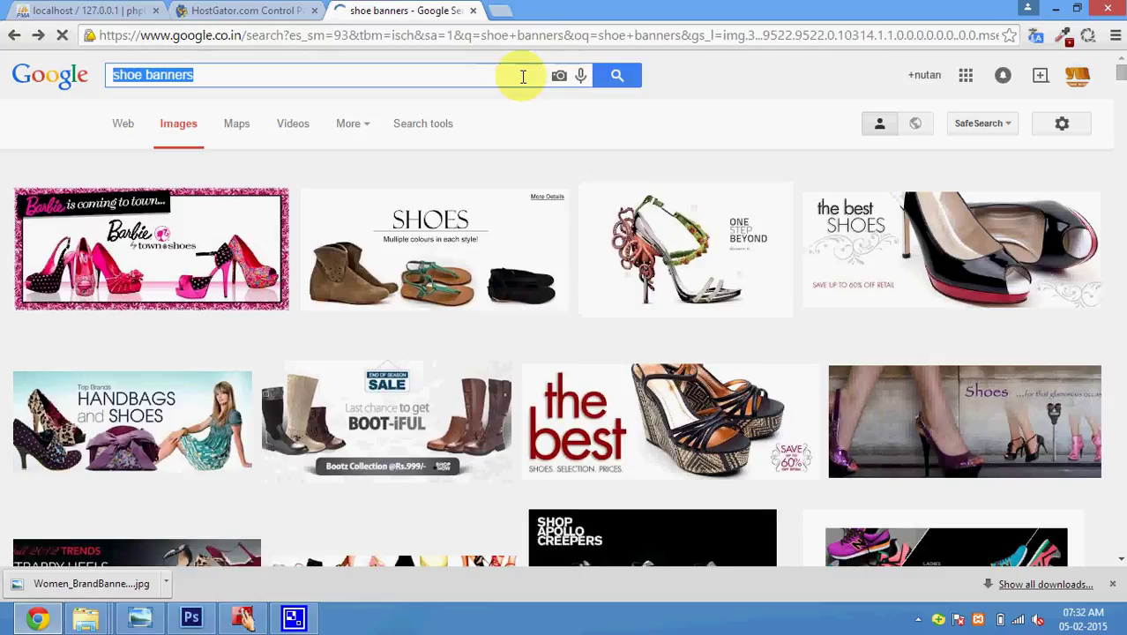
{"action": "type", "text": "shop o"}
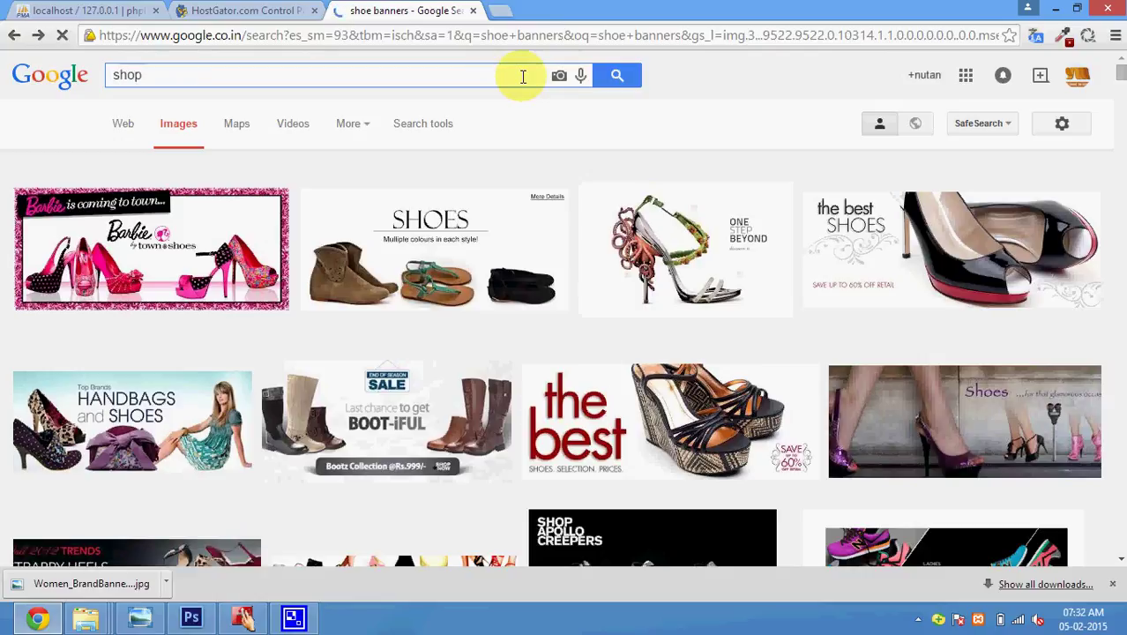
{"action": "type", "text": "nline pr"}
{"action": "type", "text": "oducts"}
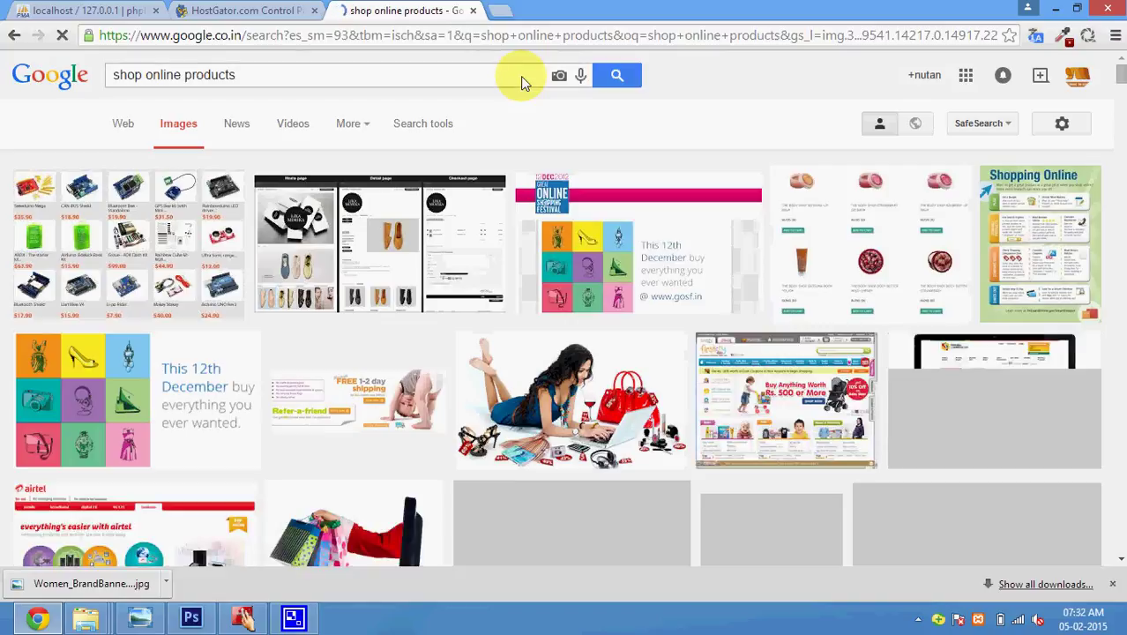
{"action": "triple_click", "coordinate": [401, 75]}
{"action": "type", "text": "ipod"}
{"action": "key", "text": "Return"}
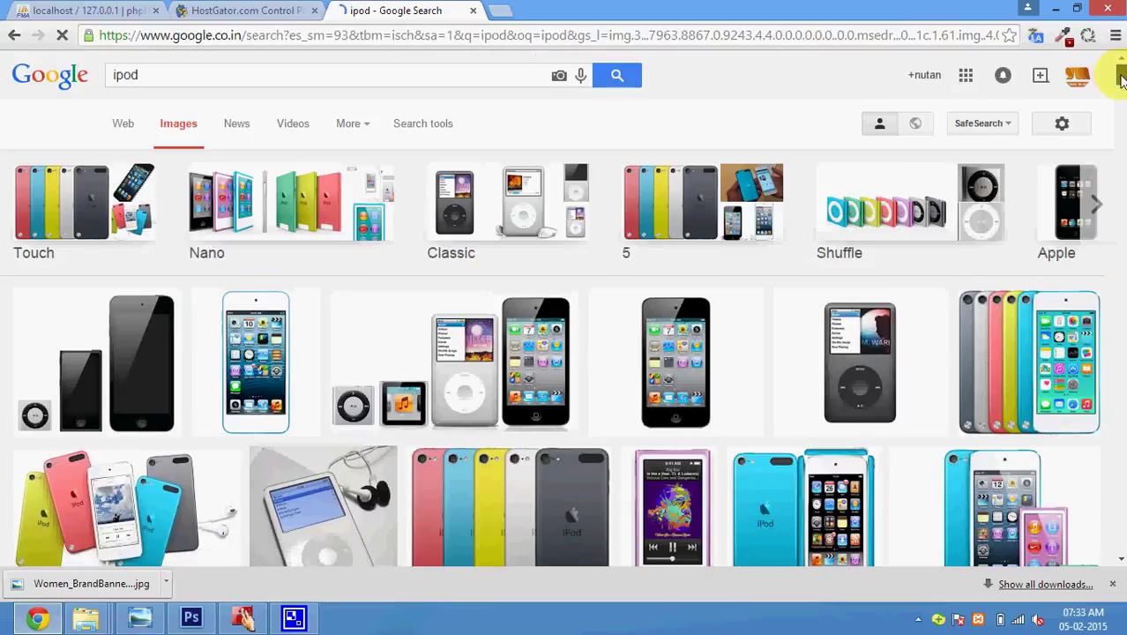
Save the Mac Rumors iPod family picture as ipodfamily.jpg and drag it into eshop.psd
{"action": "scroll", "coordinate": [847, 216], "scroll_direction": "down", "scroll_amount": 3}
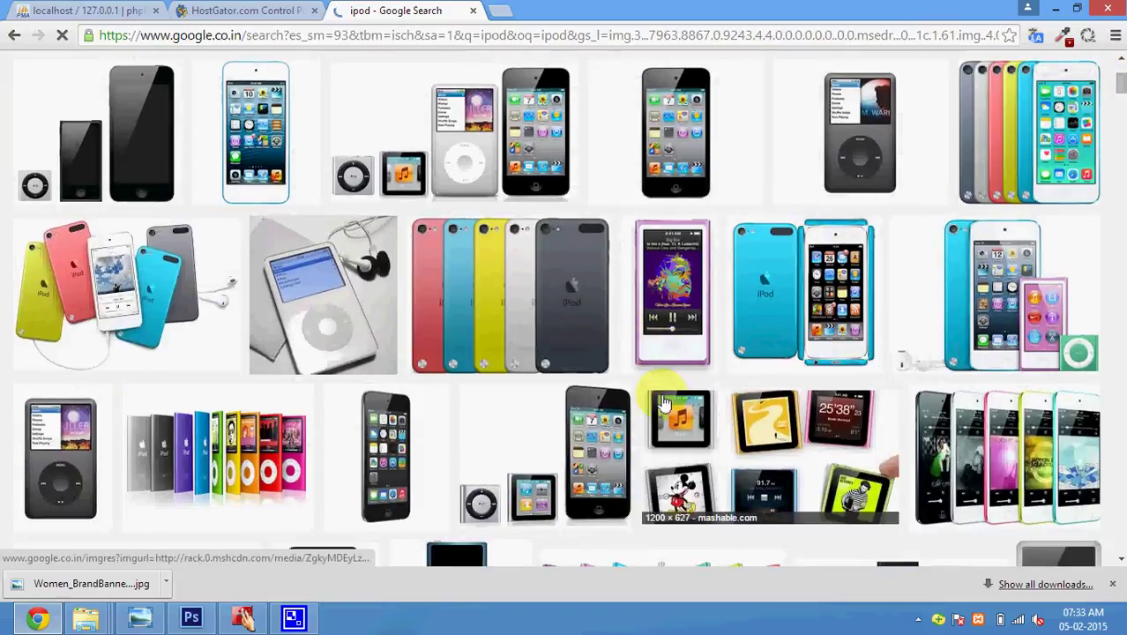
{"action": "left_click", "coordinate": [991, 300]}
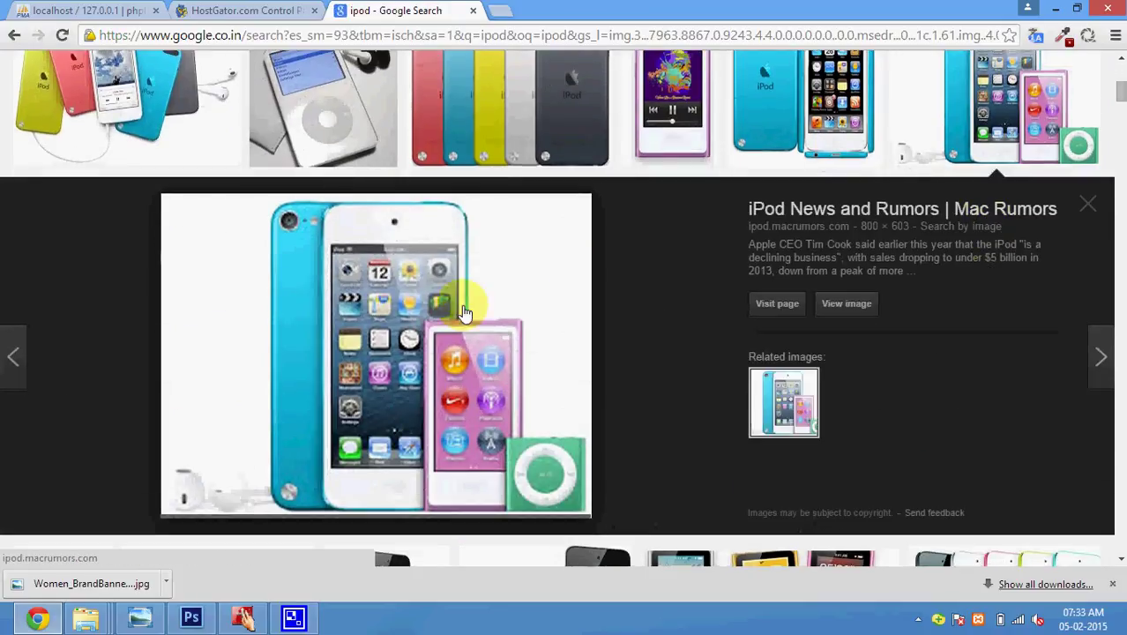
{"action": "right_click", "coordinate": [463, 305]}
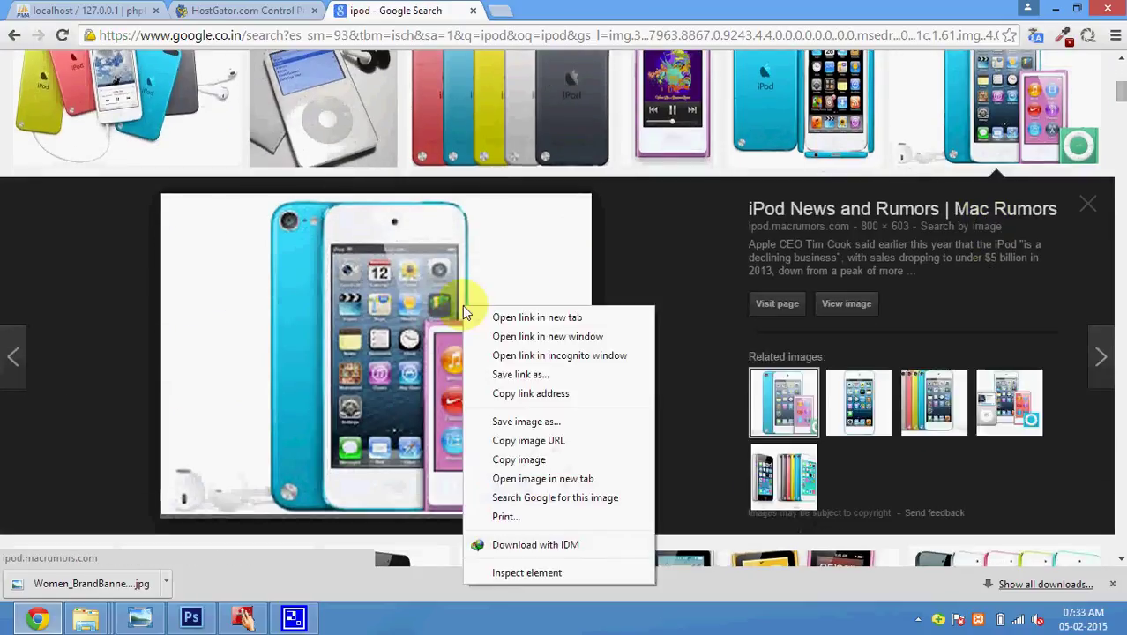
{"action": "left_click", "coordinate": [647, 236]}
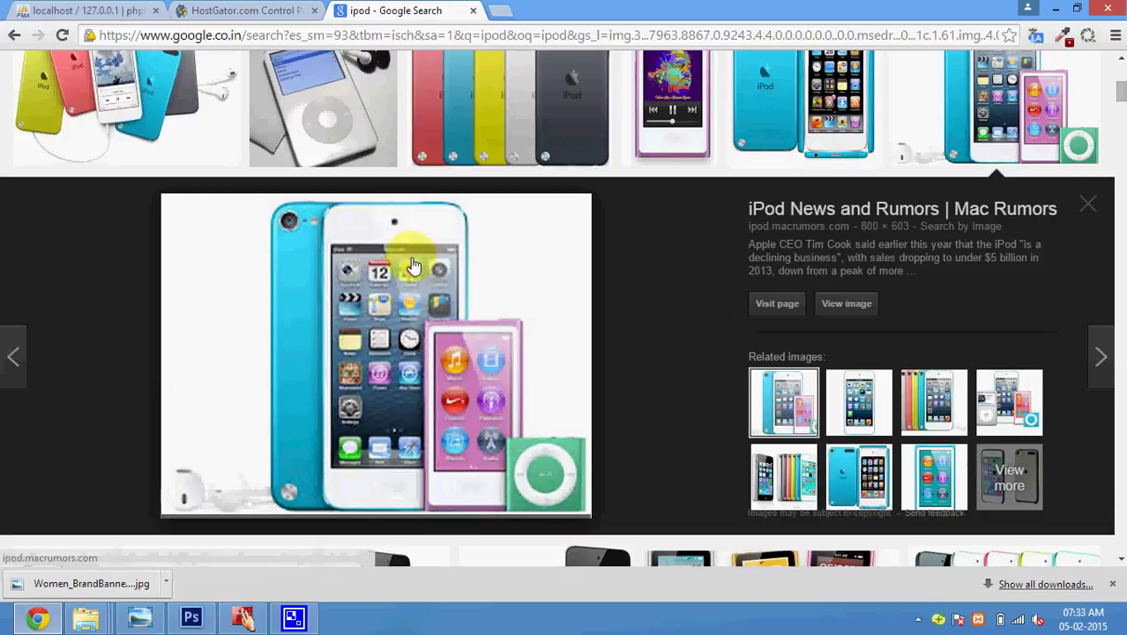
{"action": "right_click", "coordinate": [383, 323]}
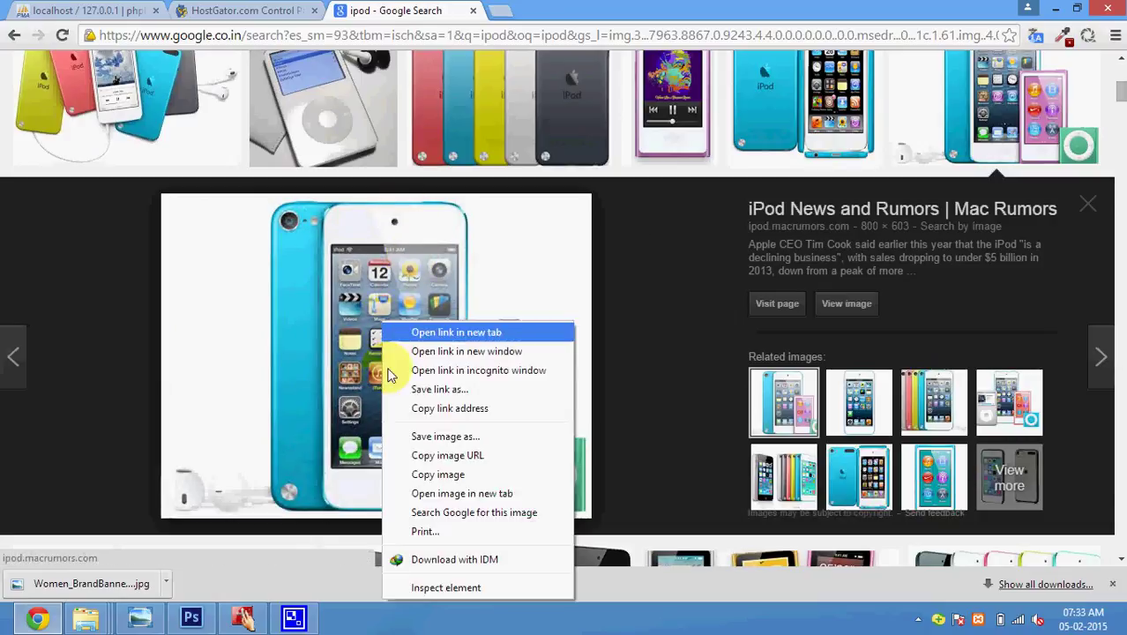
{"action": "left_click", "coordinate": [396, 436]}
{"action": "key", "text": "Return"}
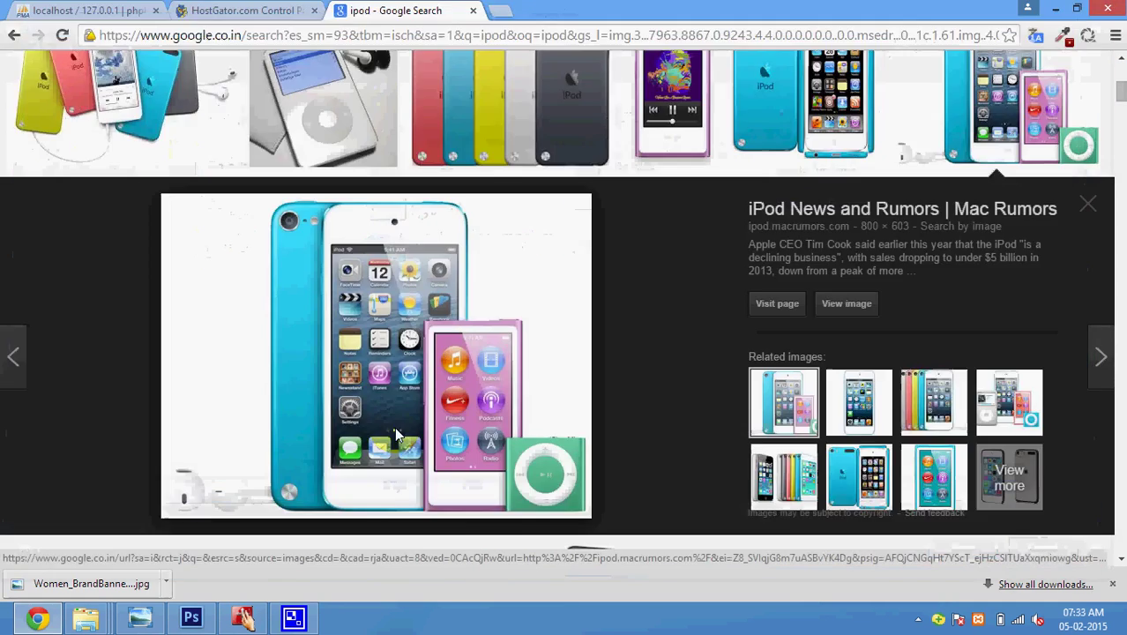
{"action": "key", "text": "super+d"}
{"action": "mouse_move", "coordinate": [279, 114]}
{"action": "left_mouse_down"}
{"action": "mouse_move", "coordinate": [293, 445]}
{"action": "mouse_move", "coordinate": [322, 479]}
{"action": "mouse_move", "coordinate": [419, 313]}
{"action": "left_mouse_up"}
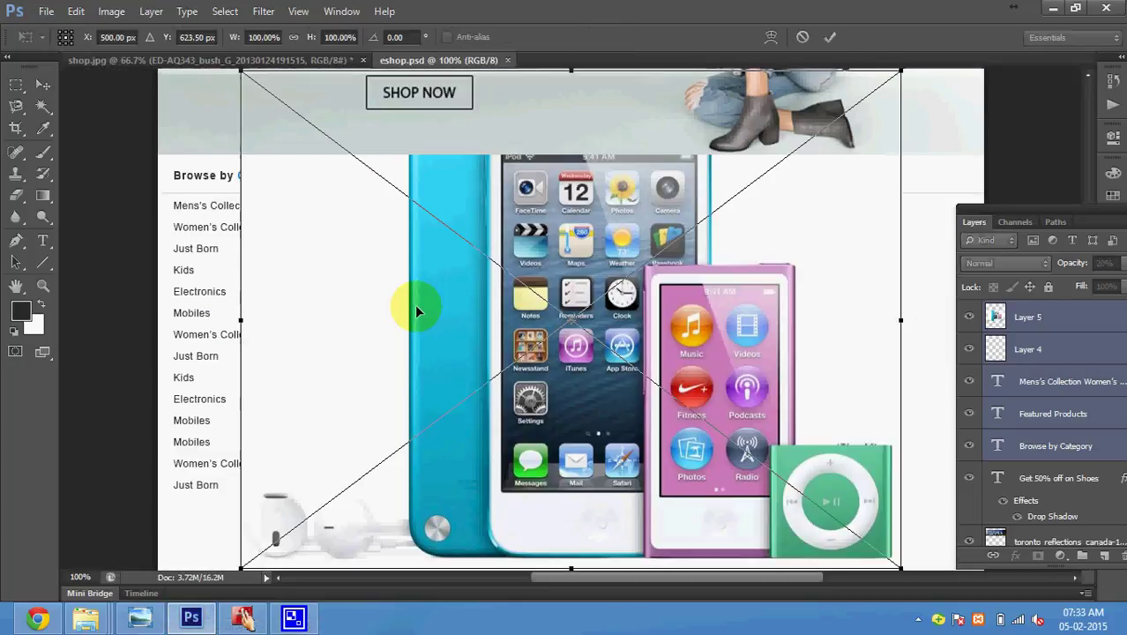
Scale the placed ipodfamily picture to about 36% and move it under Featured Products
{"action": "key", "text": "ctrl+minus"}
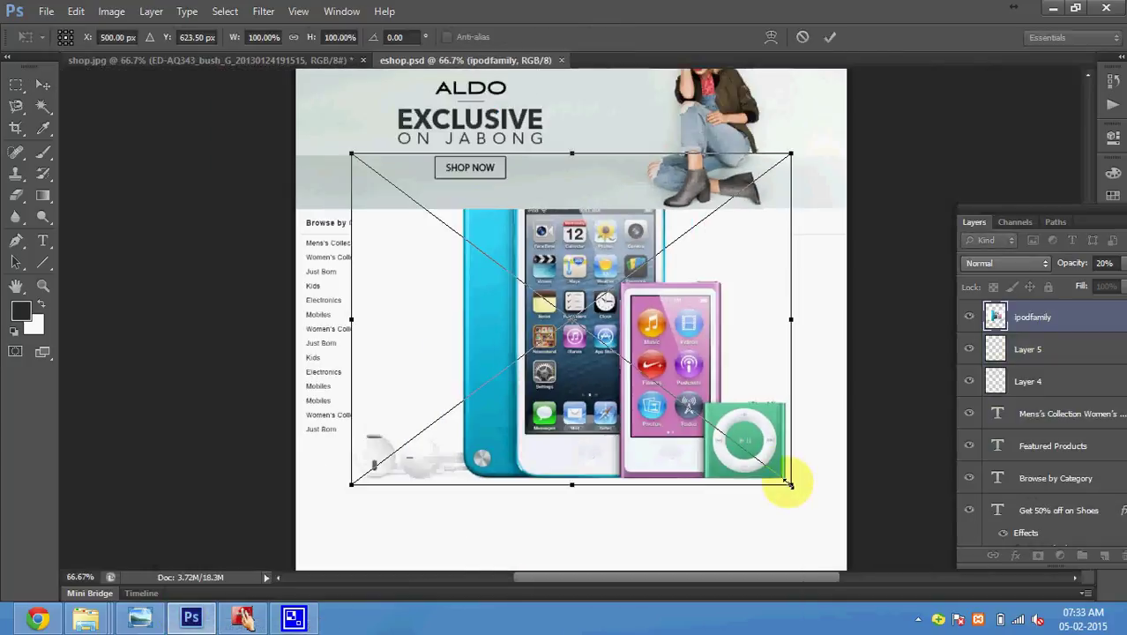
{"action": "left_click_drag", "start_coordinate": [791, 484], "coordinate": [631, 406]}
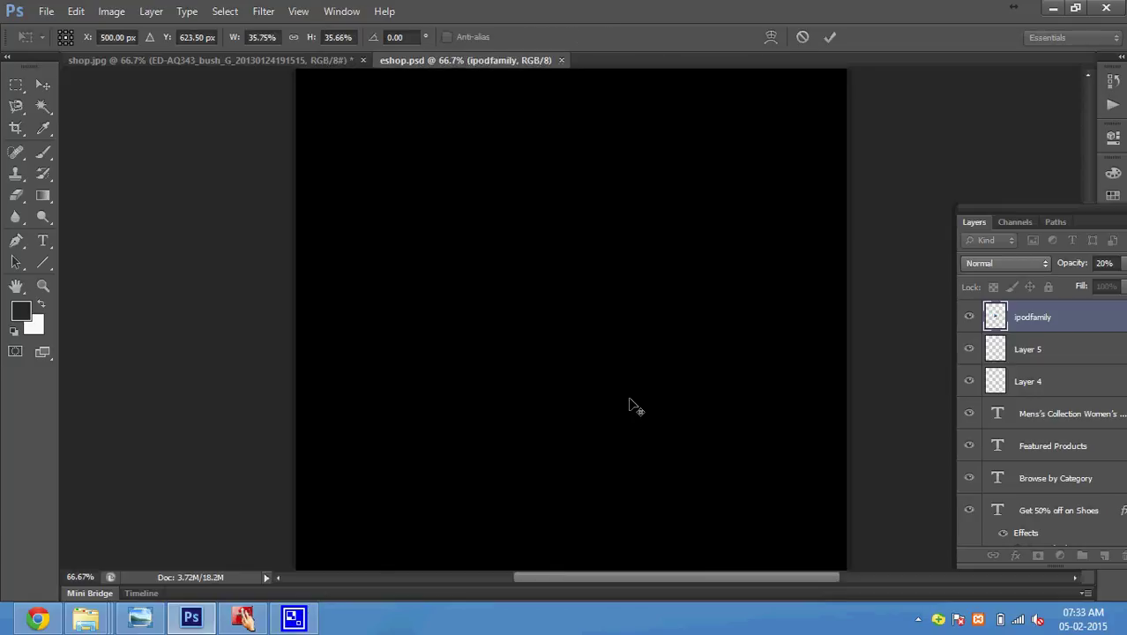
{"action": "double_click", "coordinate": [630, 406]}
{"action": "key", "text": "ctrl+plus"}
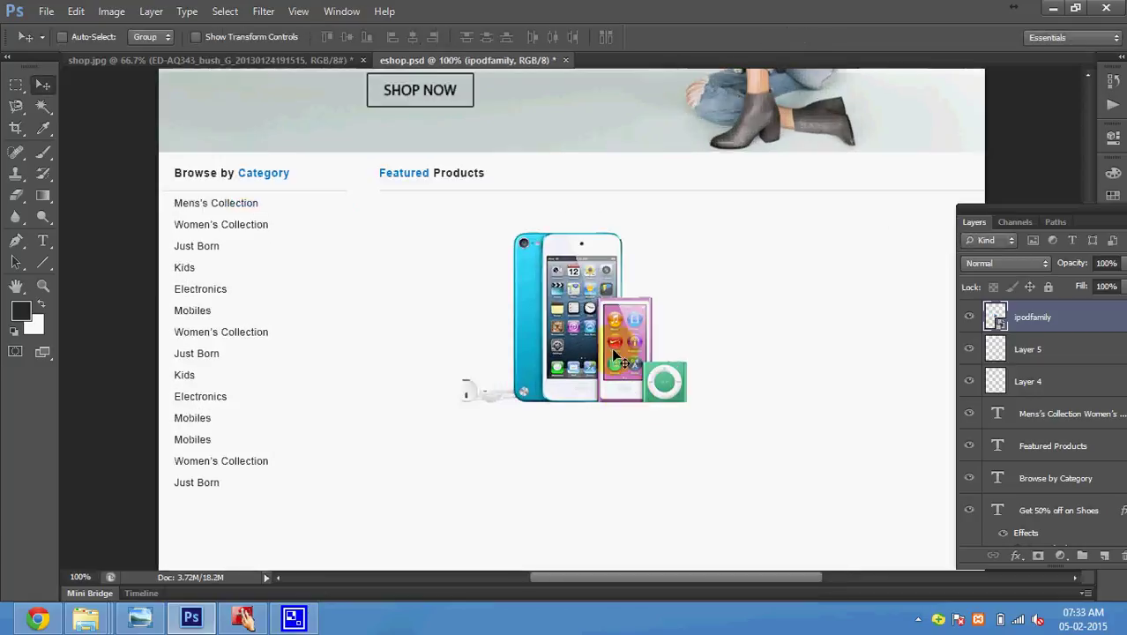
{"action": "left_click_drag", "start_coordinate": [629, 399], "coordinate": [524, 393]}
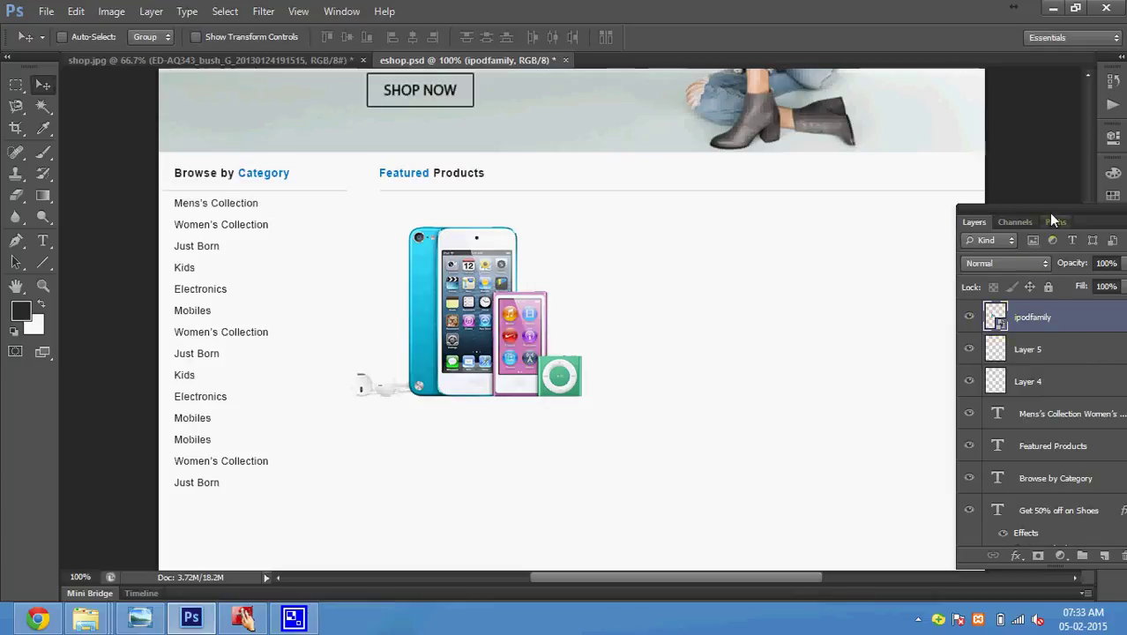
Adjust the ipodfamily layer's position within the Featured Products area
{"action": "left_click_drag", "start_coordinate": [1052, 220], "coordinate": [938, 199]}
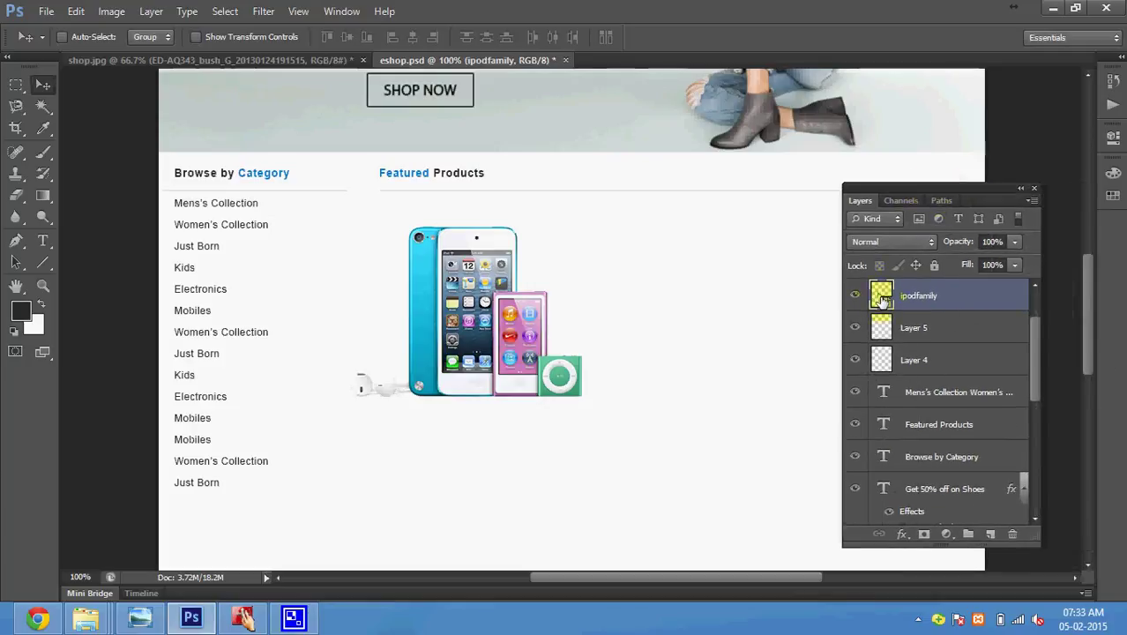
{"action": "left_click", "coordinate": [882, 297], "text": "ctrl"}
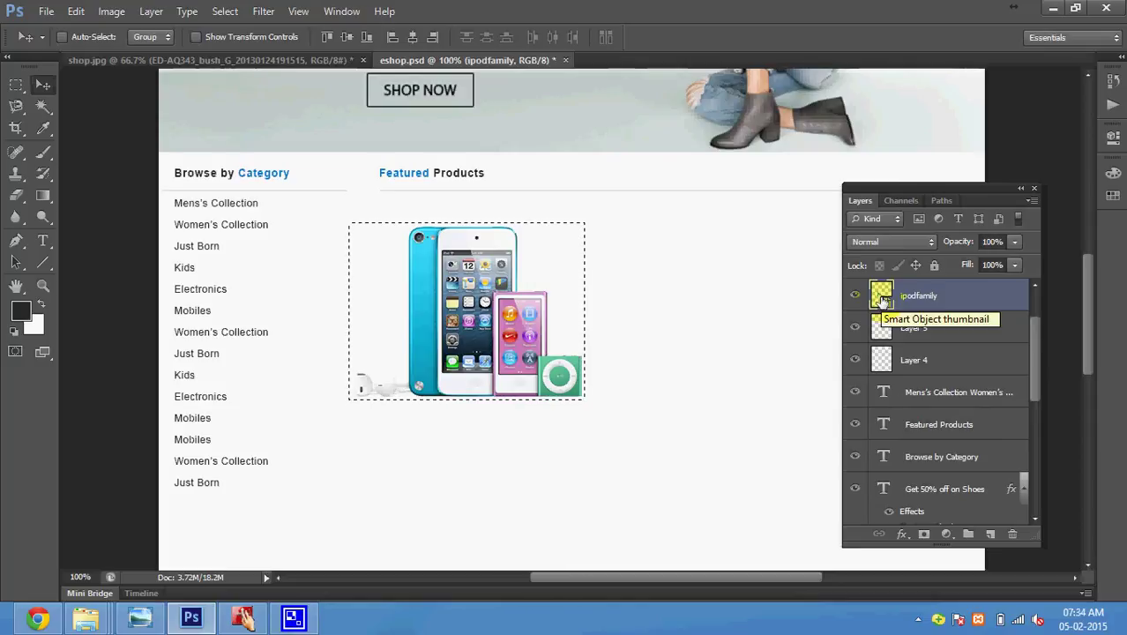
{"action": "key", "text": "ctrl+d"}
{"action": "mouse_move", "coordinate": [882, 300]}
{"action": "left_mouse_down"}
{"action": "mouse_move", "coordinate": [490, 328]}
{"action": "mouse_move", "coordinate": [765, 457]}
{"action": "left_mouse_up"}
{"action": "right_click", "coordinate": [490, 329]}
{"action": "left_click", "coordinate": [493, 326]}
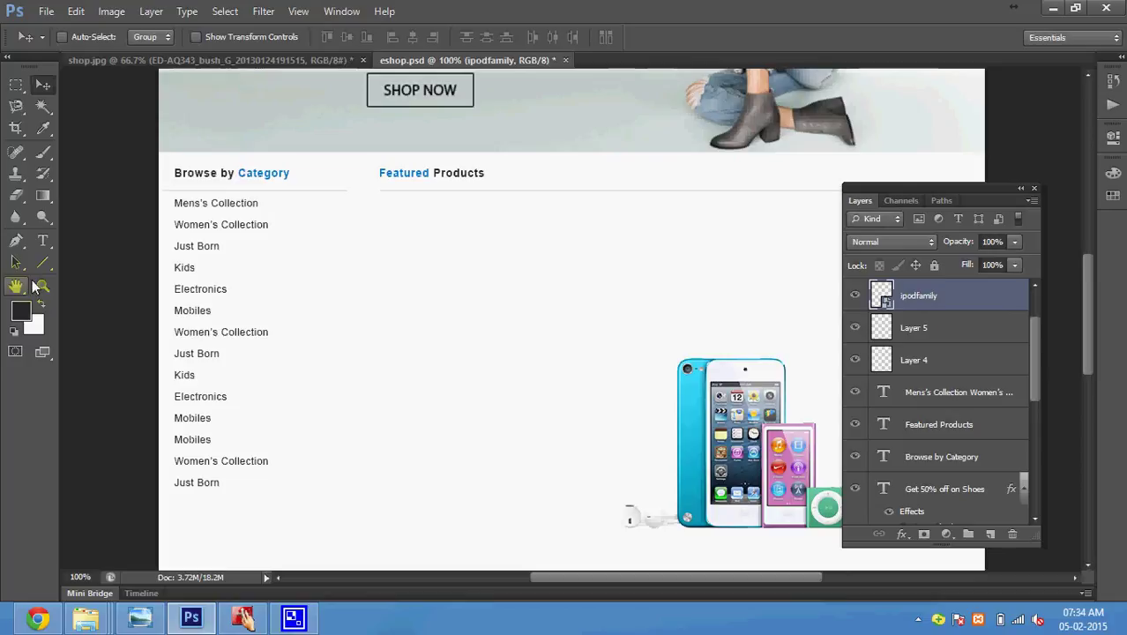
{"action": "left_click", "coordinate": [43, 263]}
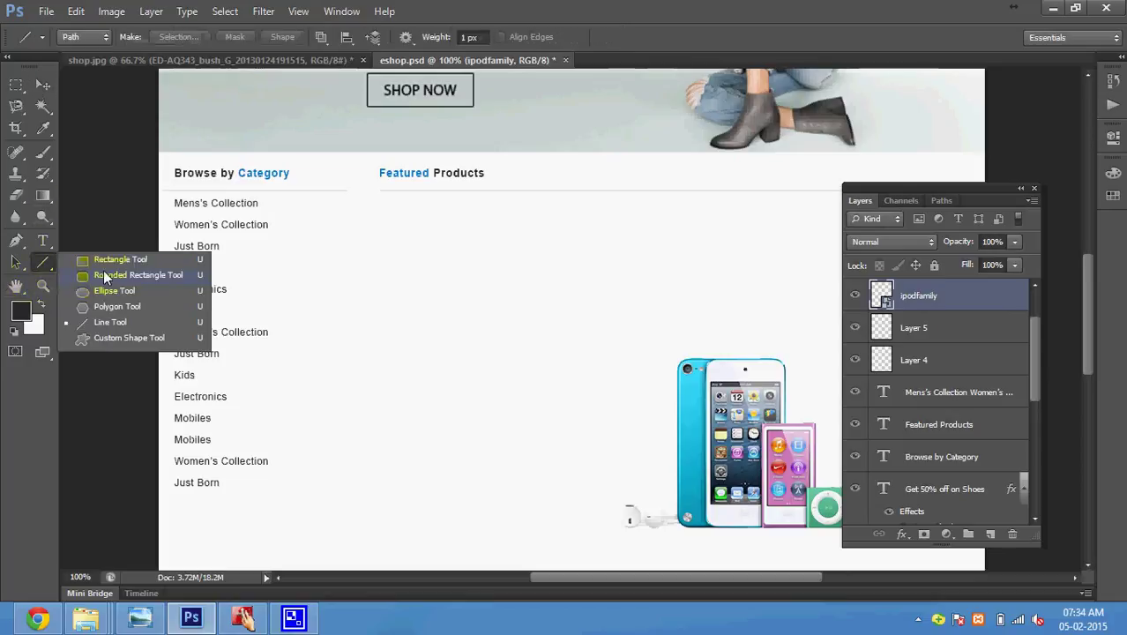
Draw a rectangle under Featured Products and create a new Layer 6
{"action": "left_click", "coordinate": [112, 262]}
{"action": "left_click_drag", "start_coordinate": [380, 199], "coordinate": [547, 401]}
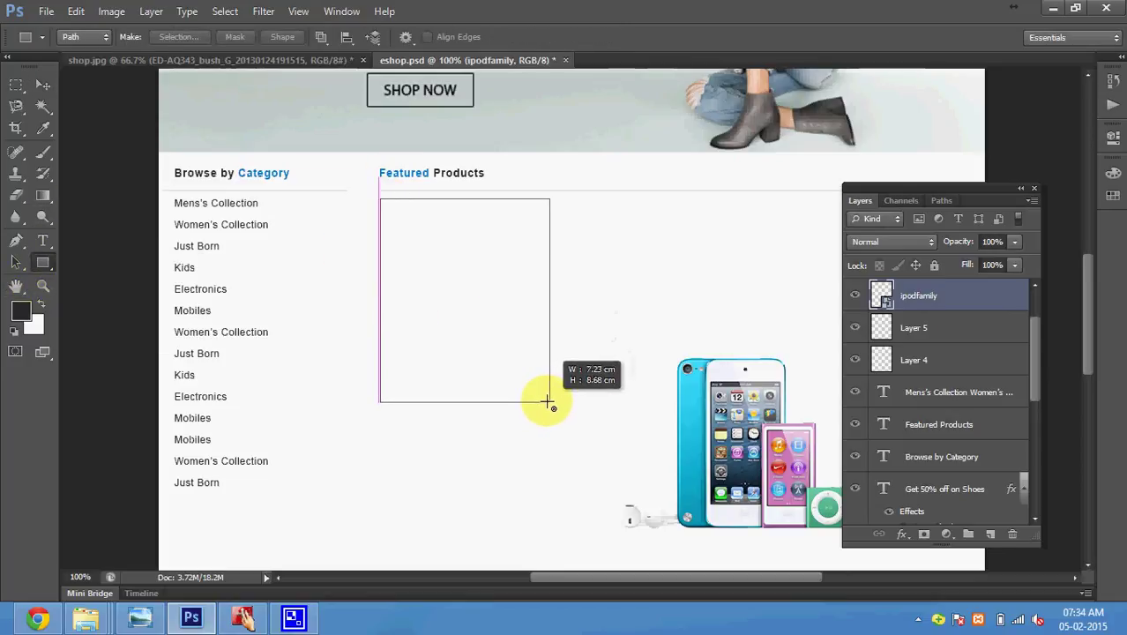
{"action": "left_click_drag", "start_coordinate": [546, 401], "coordinate": [546, 389]}
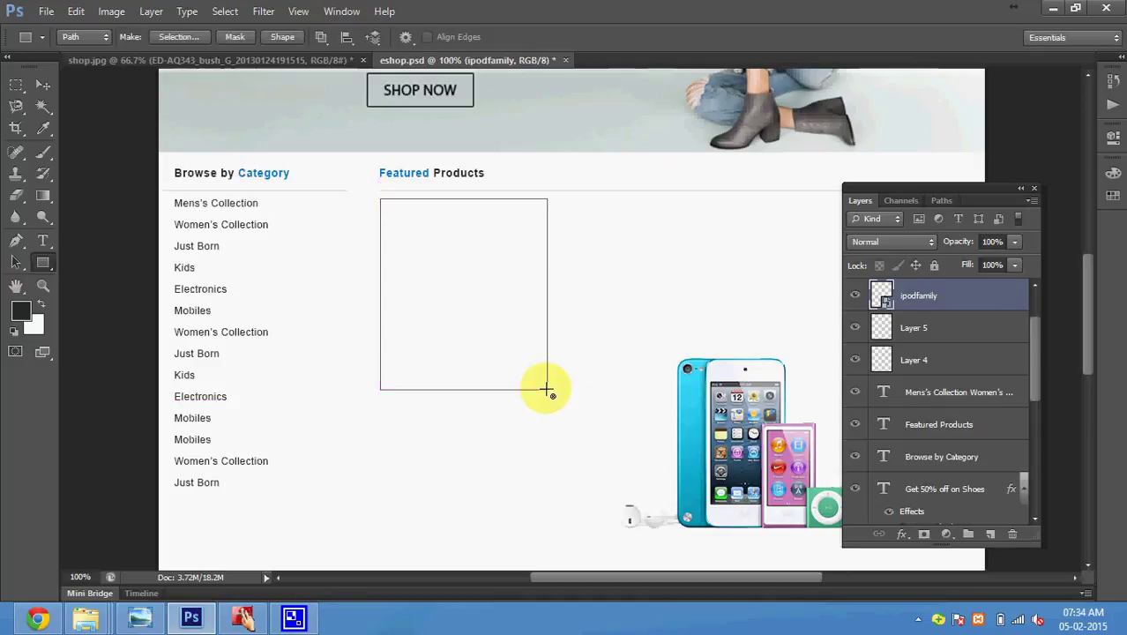
{"action": "key", "text": "ctrl+shift+n"}
{"action": "key", "text": "Return"}
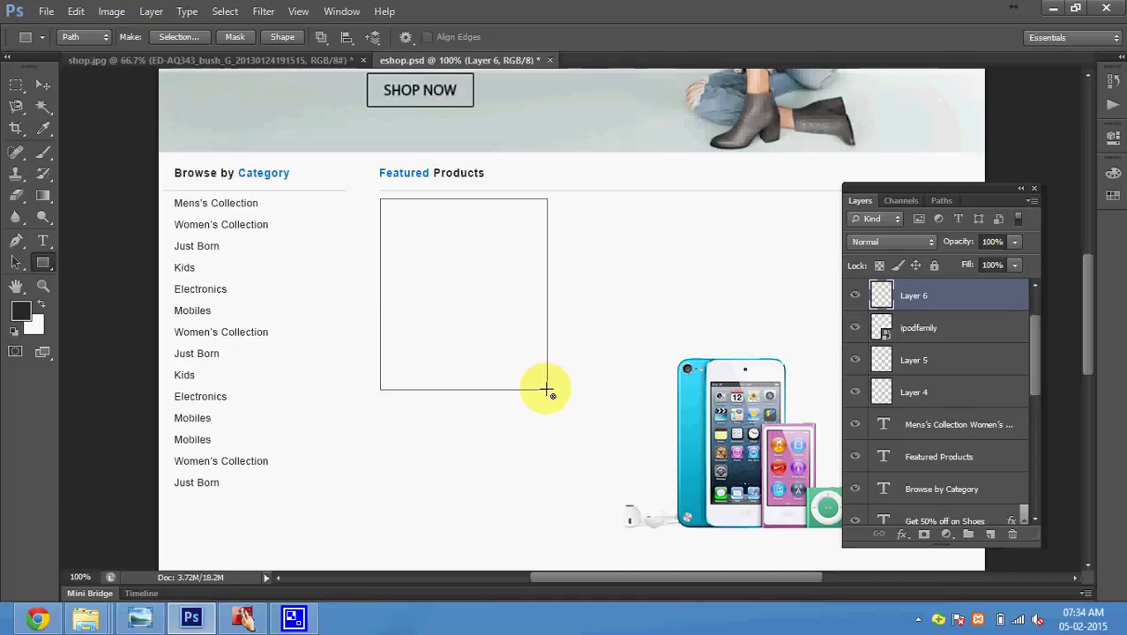
Stroke the rectangle selection with a 1 px black outline on Layer 6
{"action": "key", "text": "ctrl+Return"}
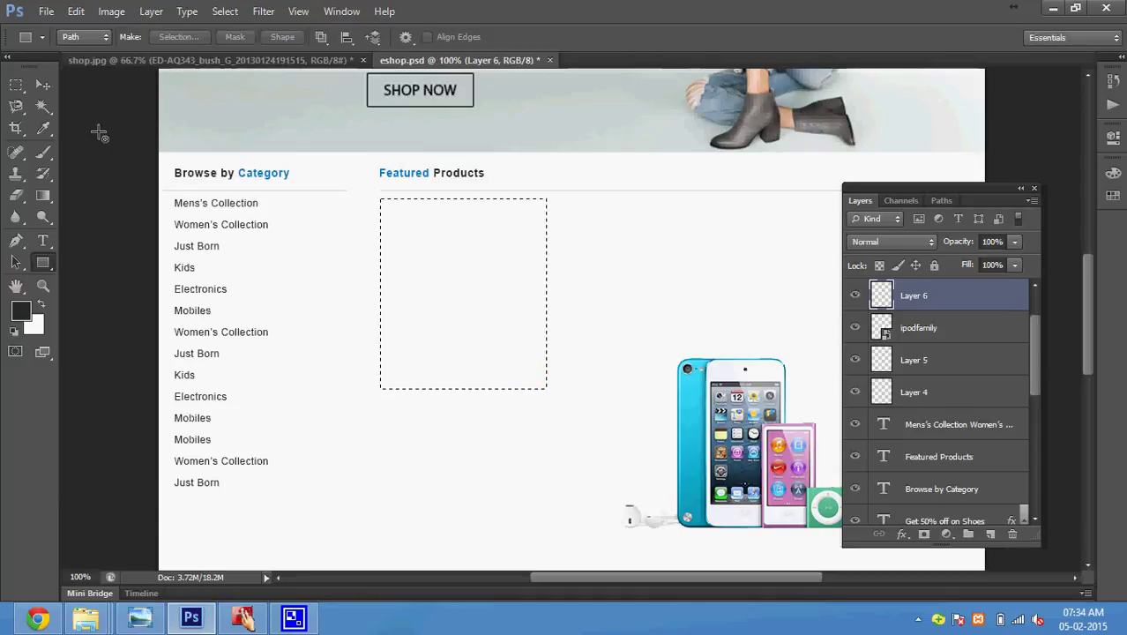
{"action": "left_click", "coordinate": [128, 12]}
{"action": "left_click", "coordinate": [76, 10]}
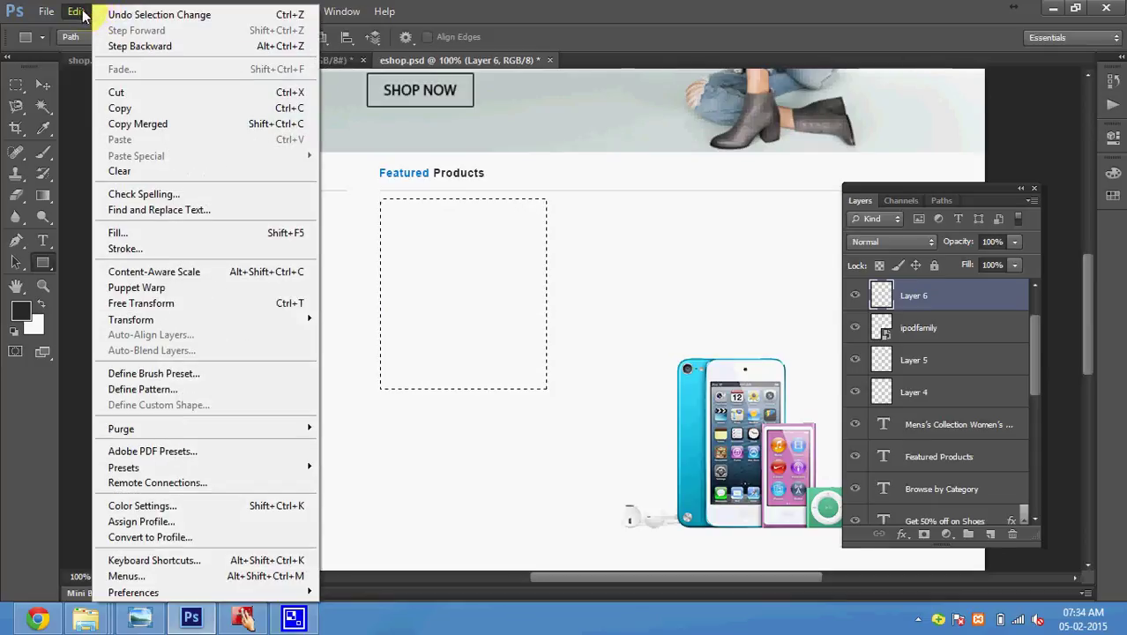
{"action": "left_click", "coordinate": [80, 12]}
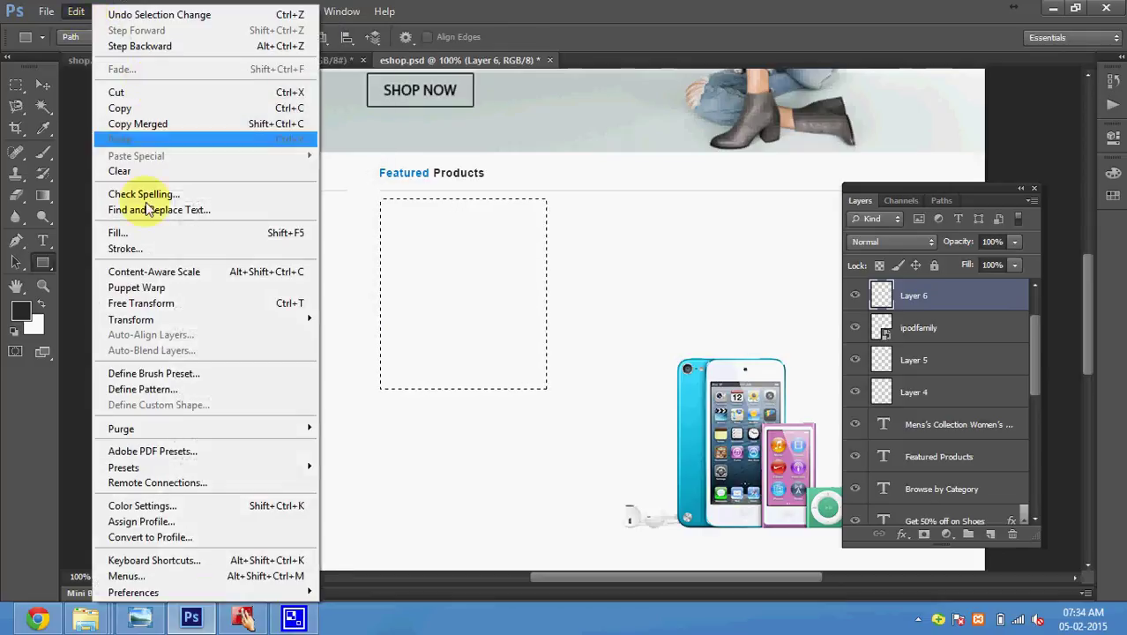
{"action": "left_click", "coordinate": [138, 251]}
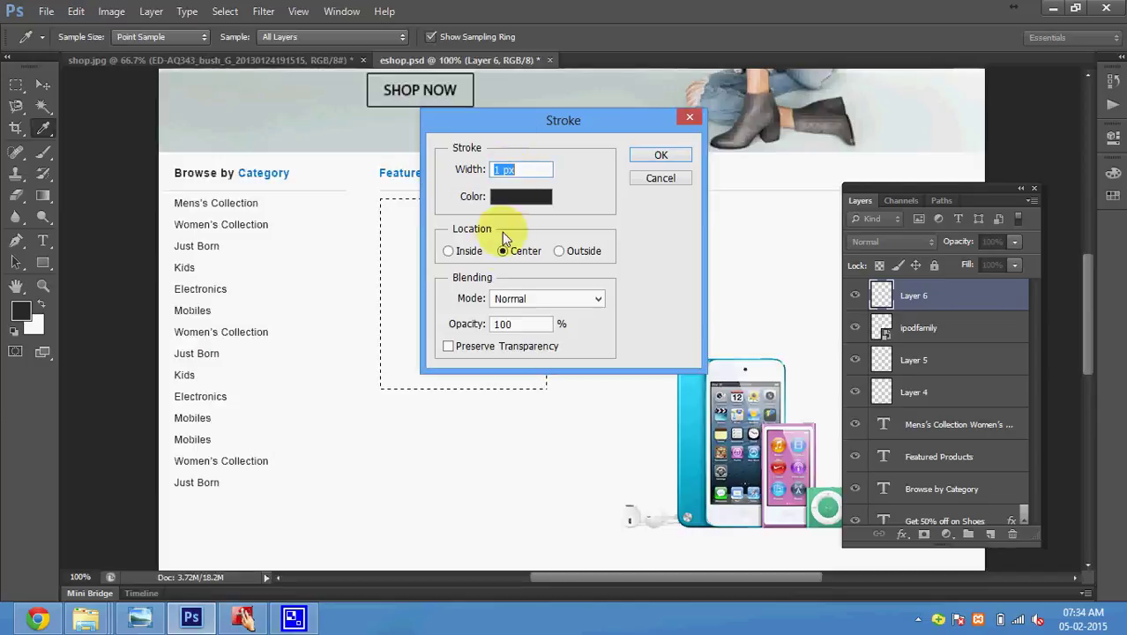
{"action": "left_click", "coordinate": [650, 158]}
{"action": "key", "text": "u"}
{"action": "left_click", "coordinate": [121, 134]}
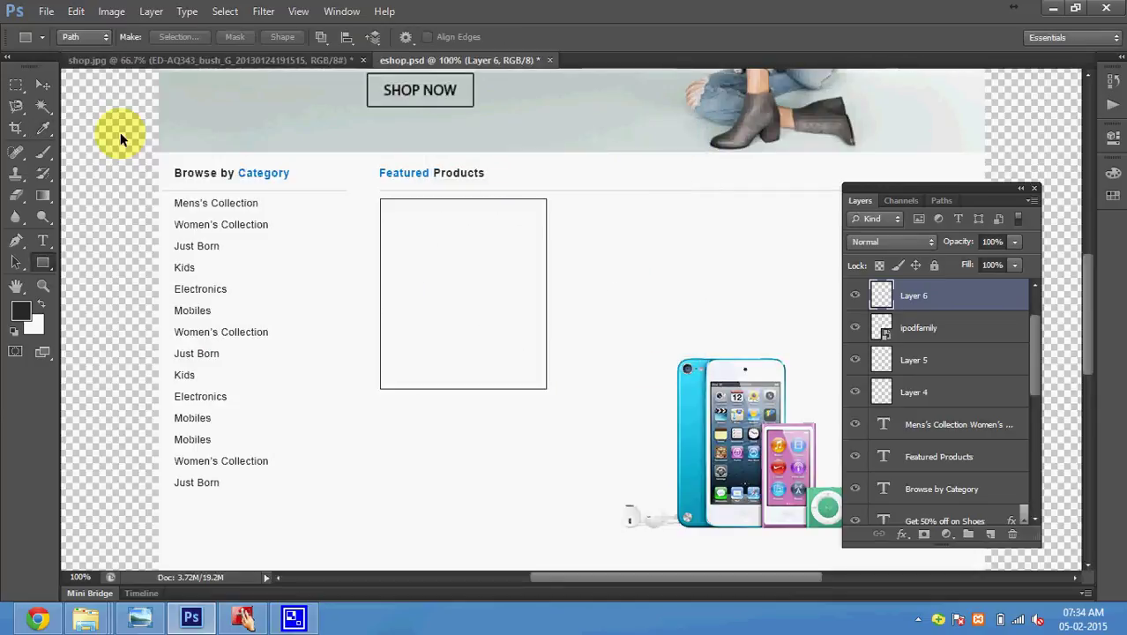
{"action": "left_click", "coordinate": [43, 85]}
Fade the Layer 6 box outline to 20% opacity and move the iPod image onto it
{"action": "mouse_move", "coordinate": [422, 337]}
{"action": "left_mouse_down"}
{"action": "mouse_move", "coordinate": [284, 256]}
{"action": "mouse_move", "coordinate": [435, 306]}
{"action": "mouse_move", "coordinate": [431, 347]}
{"action": "left_mouse_up"}
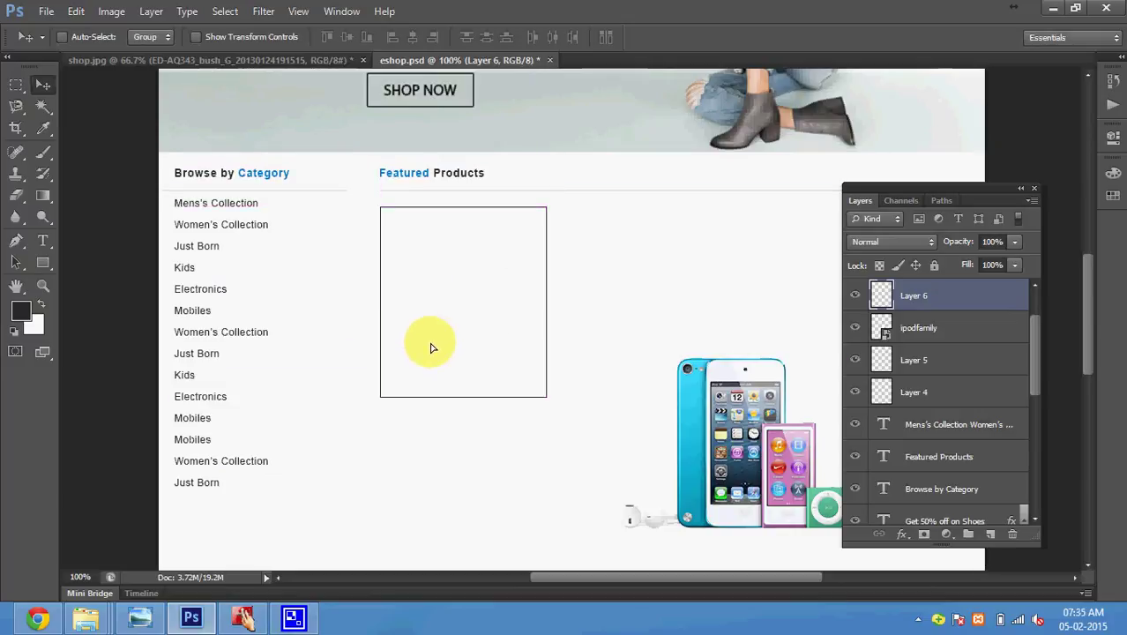
{"action": "key", "text": "2"}
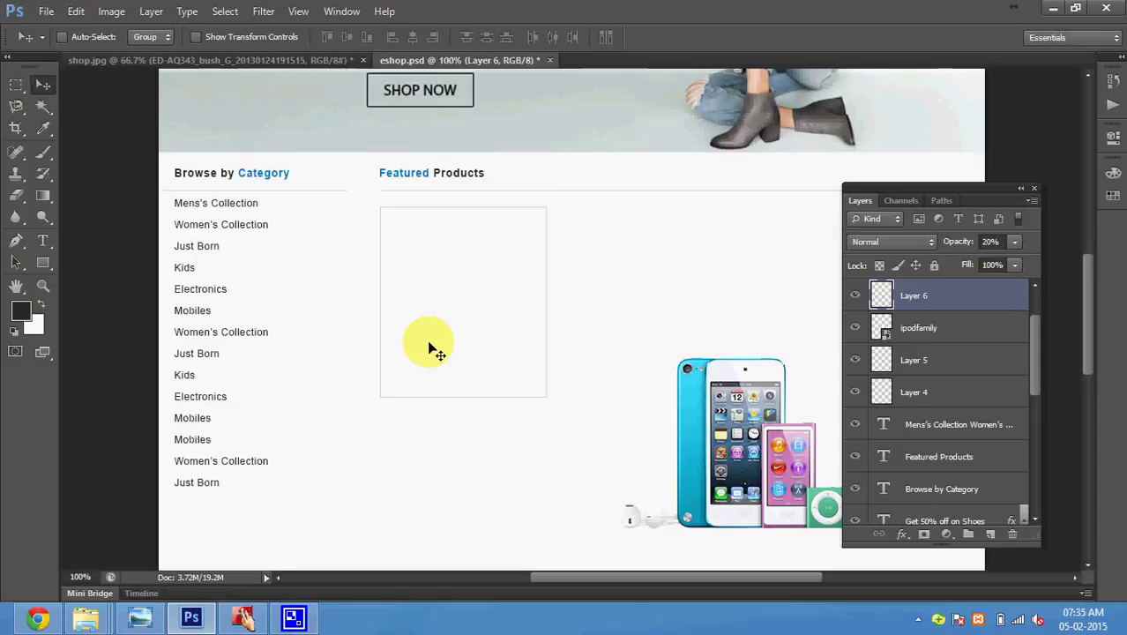
{"action": "right_click", "coordinate": [767, 446]}
{"action": "left_click", "coordinate": [769, 446]}
{"action": "left_click_drag", "start_coordinate": [767, 446], "coordinate": [483, 308]}
Shrink the iPod image to about 30% and position it inside the box
{"action": "key", "text": "ctrl+t"}
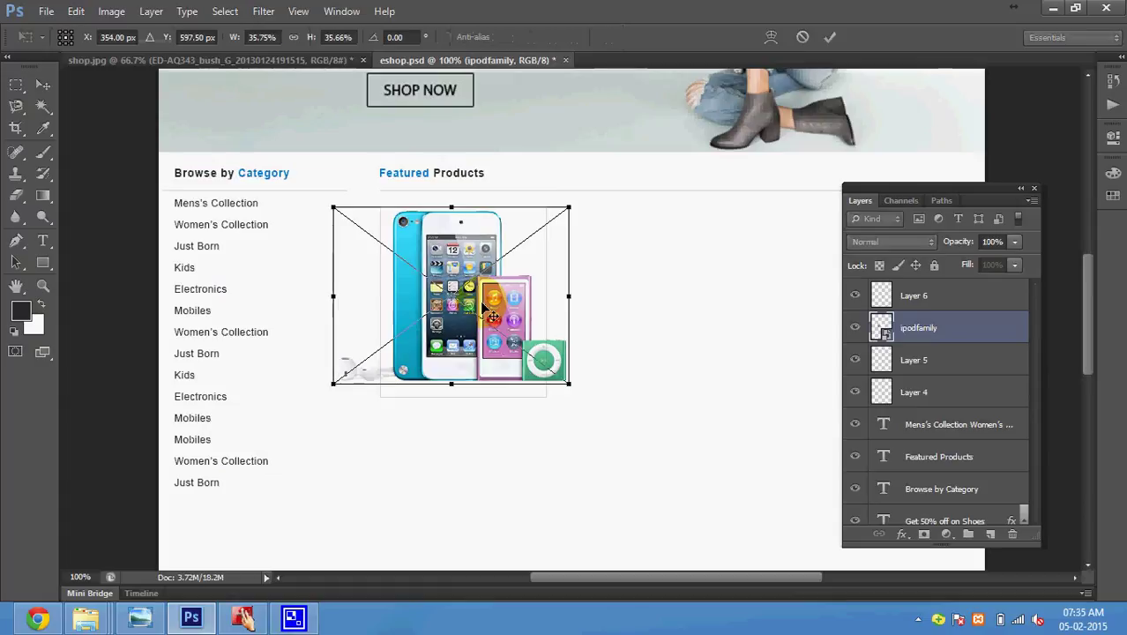
{"action": "left_click_drag", "start_coordinate": [333, 383], "coordinate": [392, 375]}
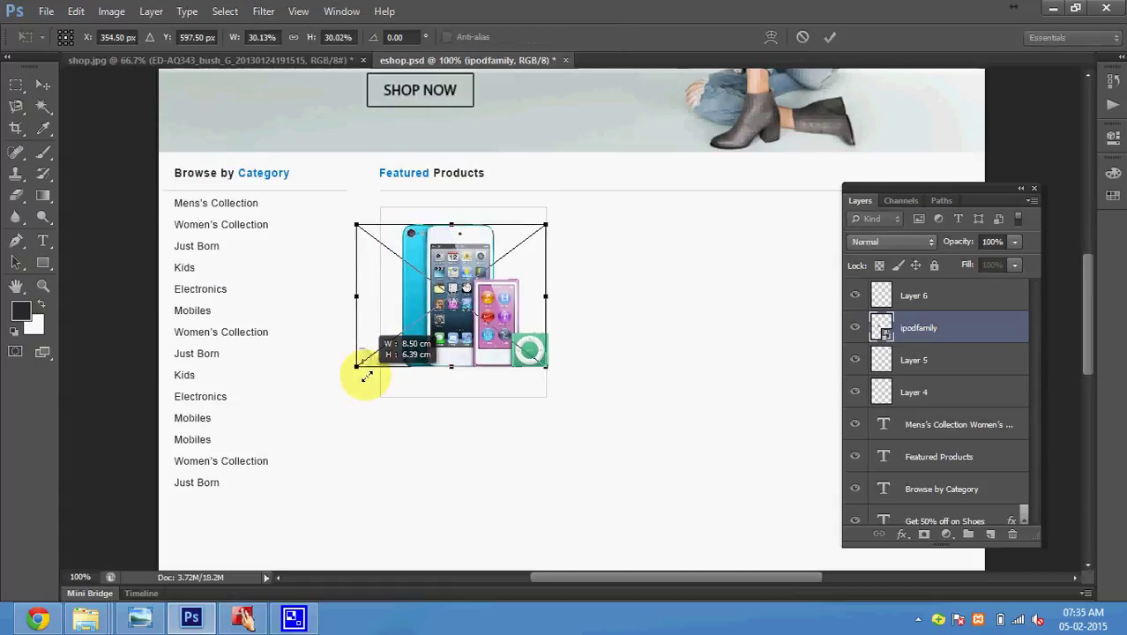
{"action": "key", "text": "Return"}
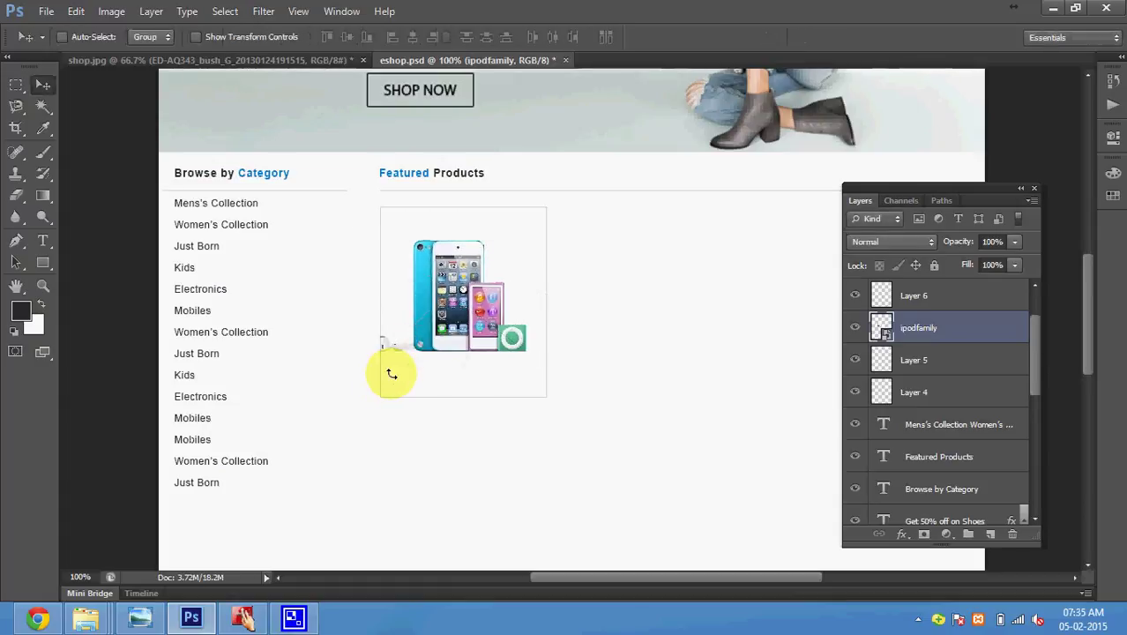
{"action": "mouse_move", "coordinate": [393, 375]}
{"action": "left_mouse_down"}
{"action": "mouse_move", "coordinate": [457, 352]}
{"action": "mouse_move", "coordinate": [456, 366]}
{"action": "mouse_move", "coordinate": [455, 332]}
{"action": "left_mouse_up"}
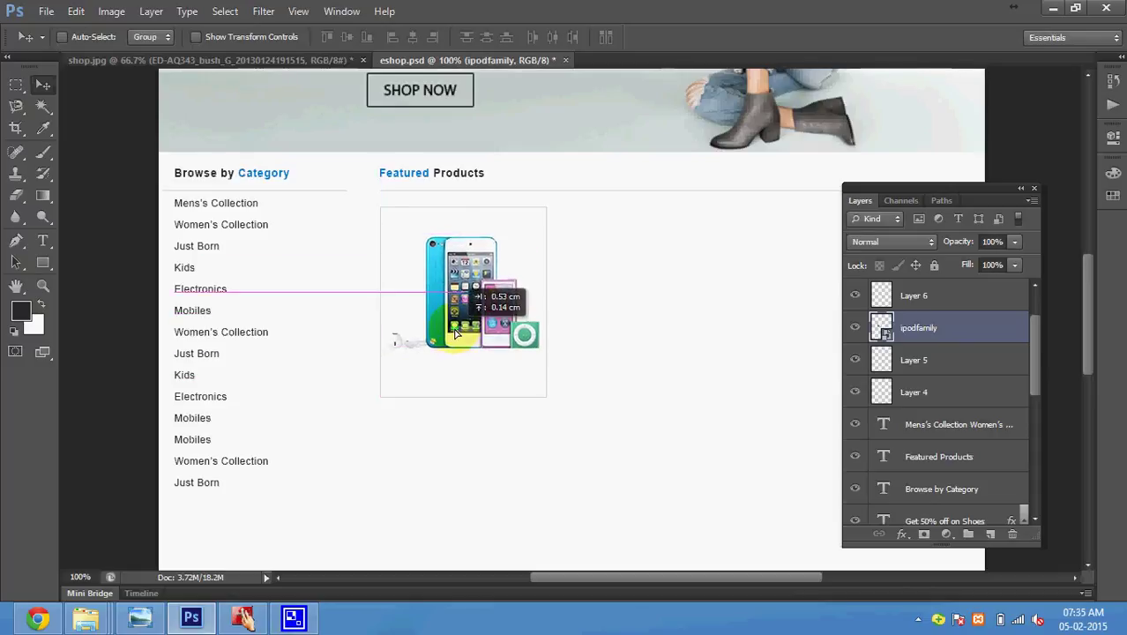
{"action": "left_click_drag", "start_coordinate": [456, 333], "coordinate": [456, 333]}
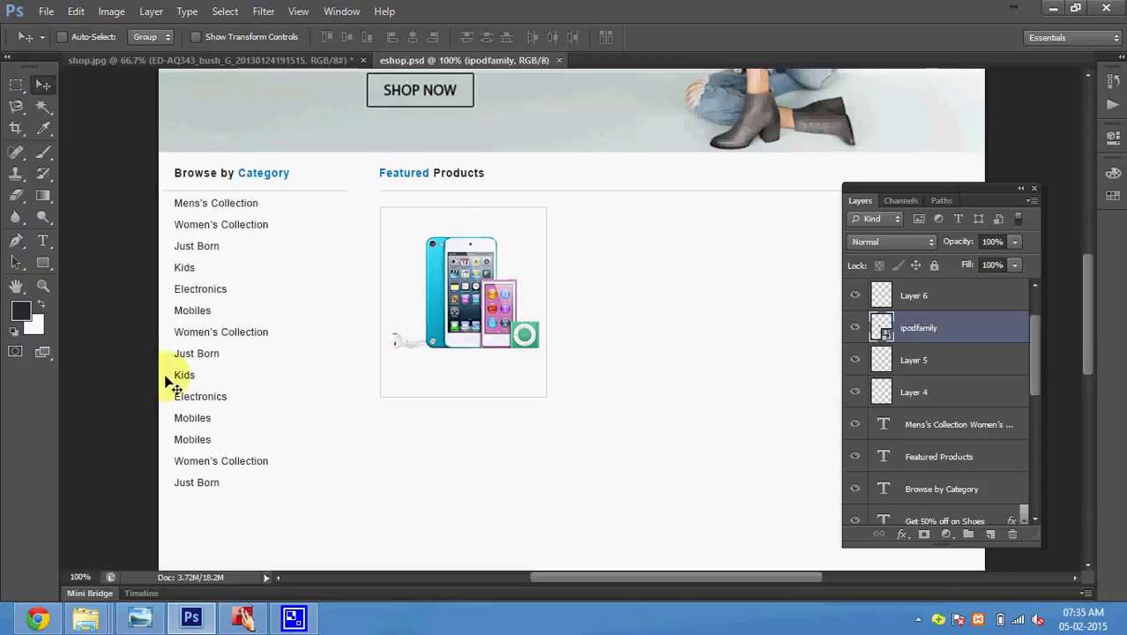
Set the foreground colour to the blue sampled from the word 'Category'
{"action": "left_click", "coordinate": [43, 263]}
{"action": "left_click", "coordinate": [27, 312]}
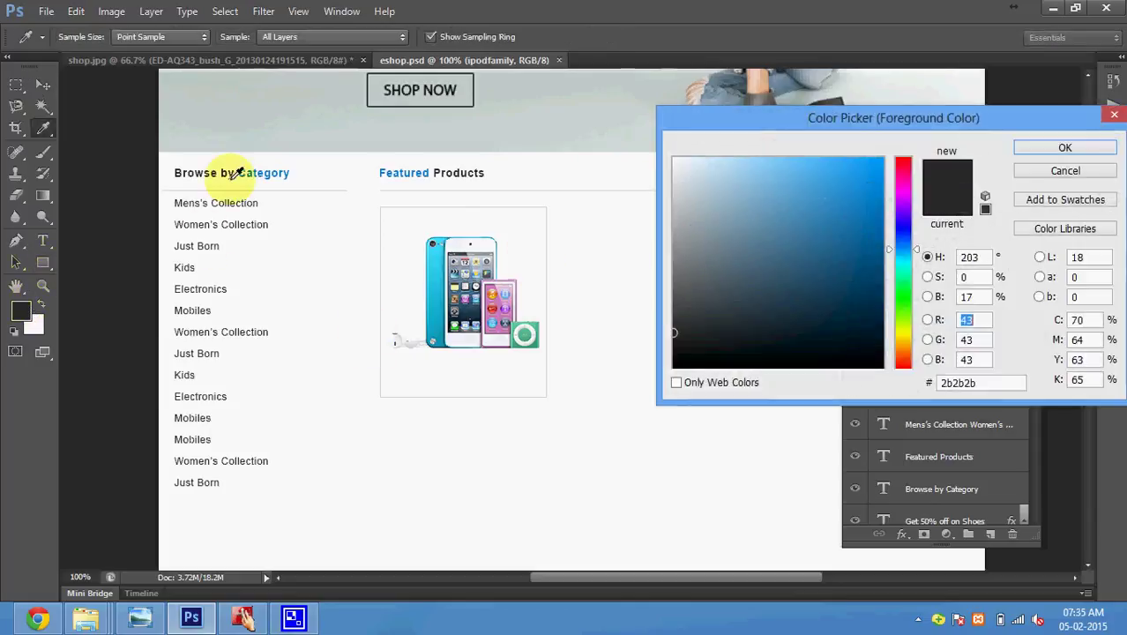
{"action": "left_click", "coordinate": [261, 170]}
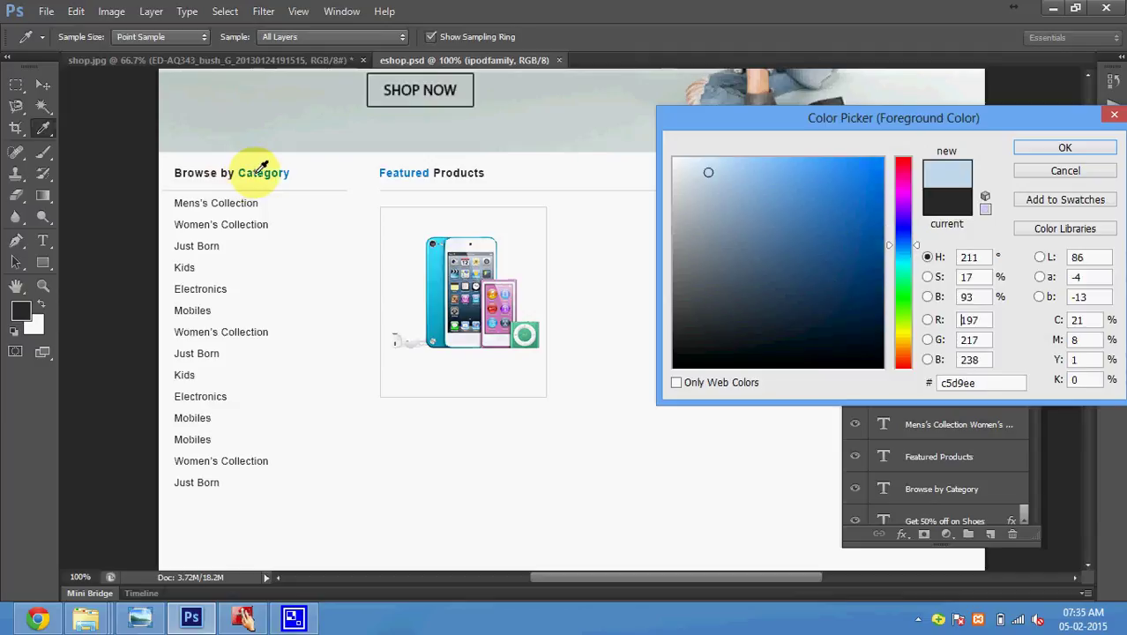
{"action": "left_click", "coordinate": [262, 167]}
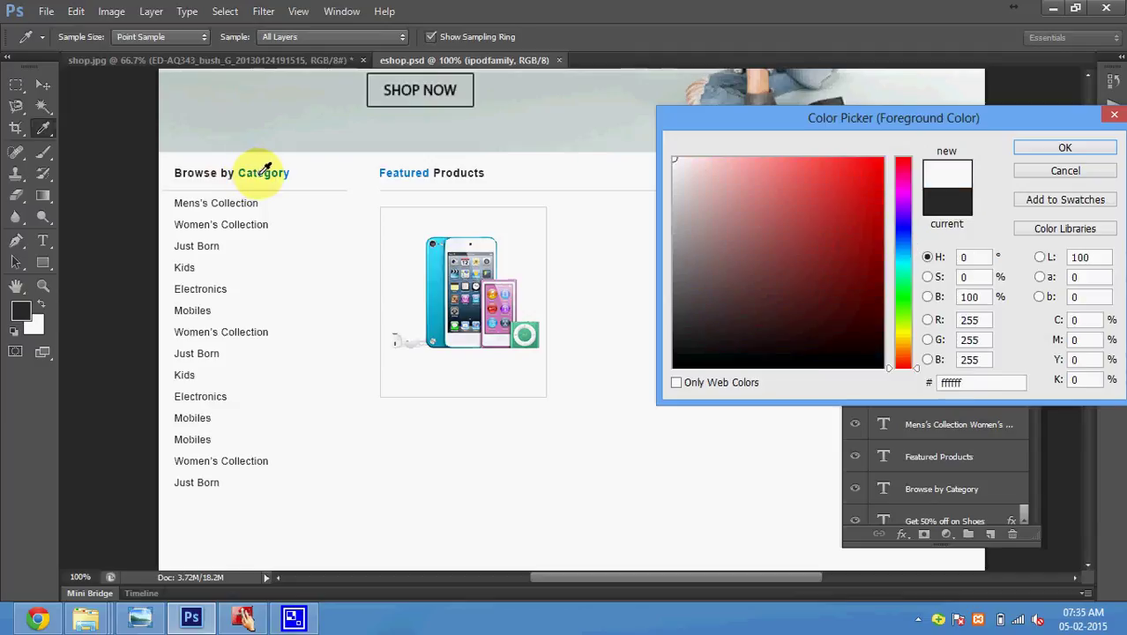
{"action": "left_click", "coordinate": [262, 171]}
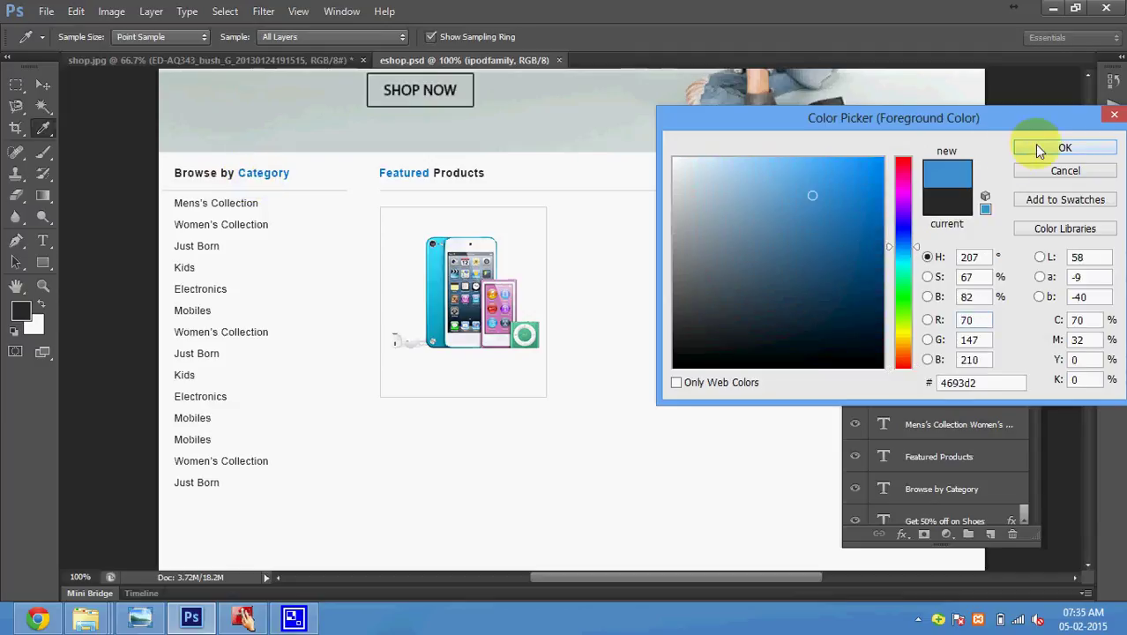
{"action": "left_click", "coordinate": [1039, 150]}
{"action": "key", "text": "u"}
Type the caption 'iPod Generation X' below the iPod image
{"action": "left_click", "coordinate": [42, 241]}
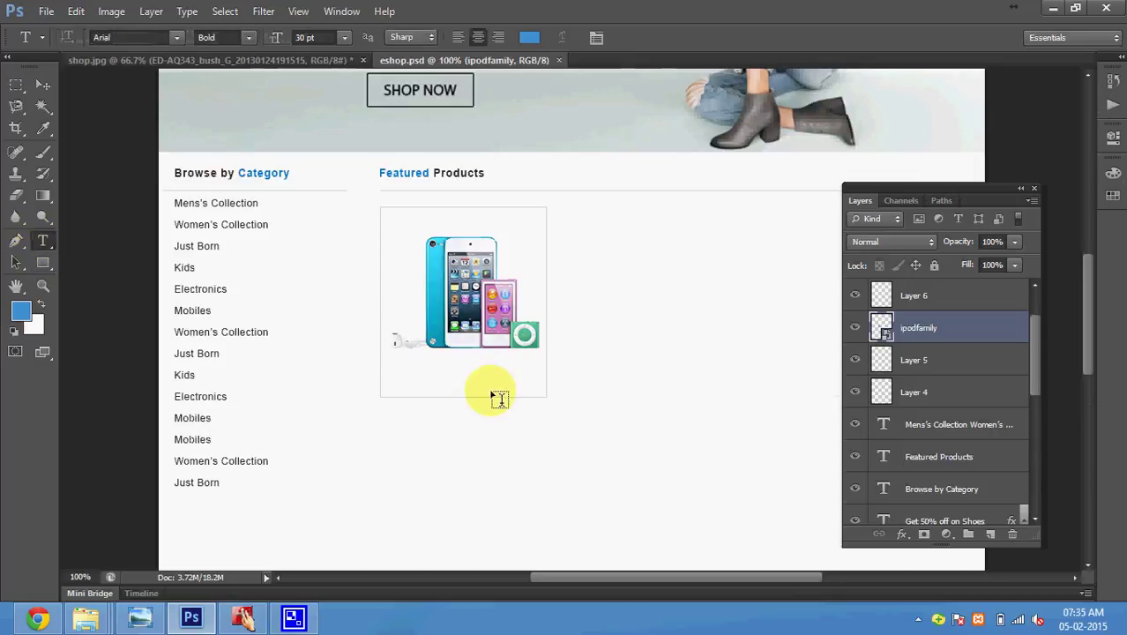
{"action": "left_click", "coordinate": [397, 374]}
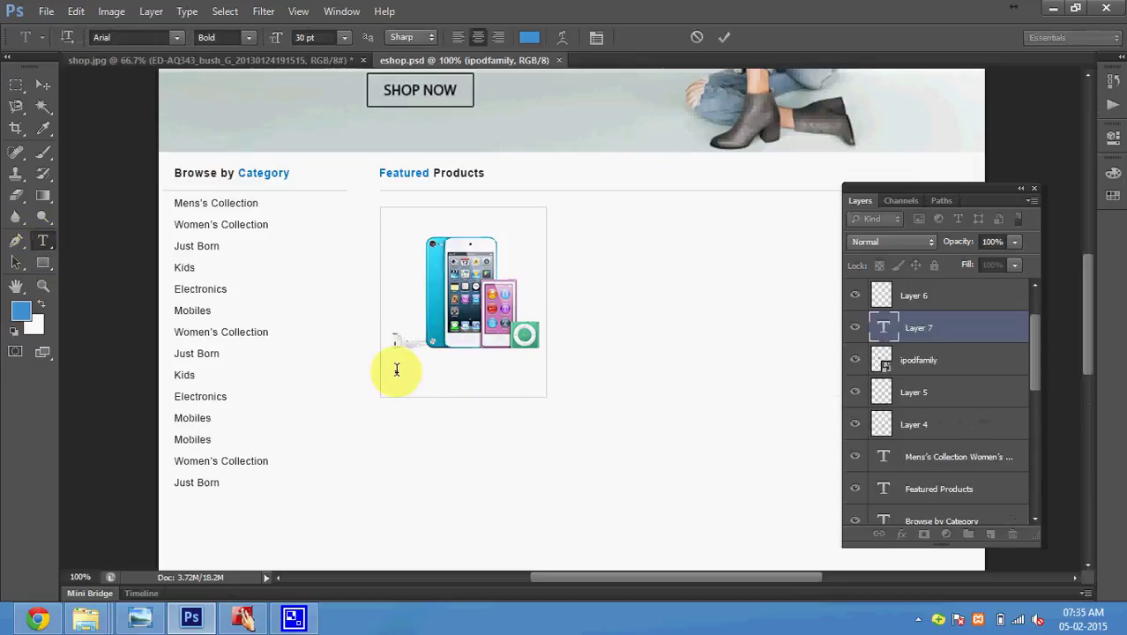
{"action": "key", "text": "Caps_Lock"}
{"action": "key", "text": "Caps_Lock"}
{"action": "type", "text": "OD"}
{"action": "key", "text": "BackSpace"}
{"action": "key", "text": "BackSpace"}
{"action": "type", "text": "od"}
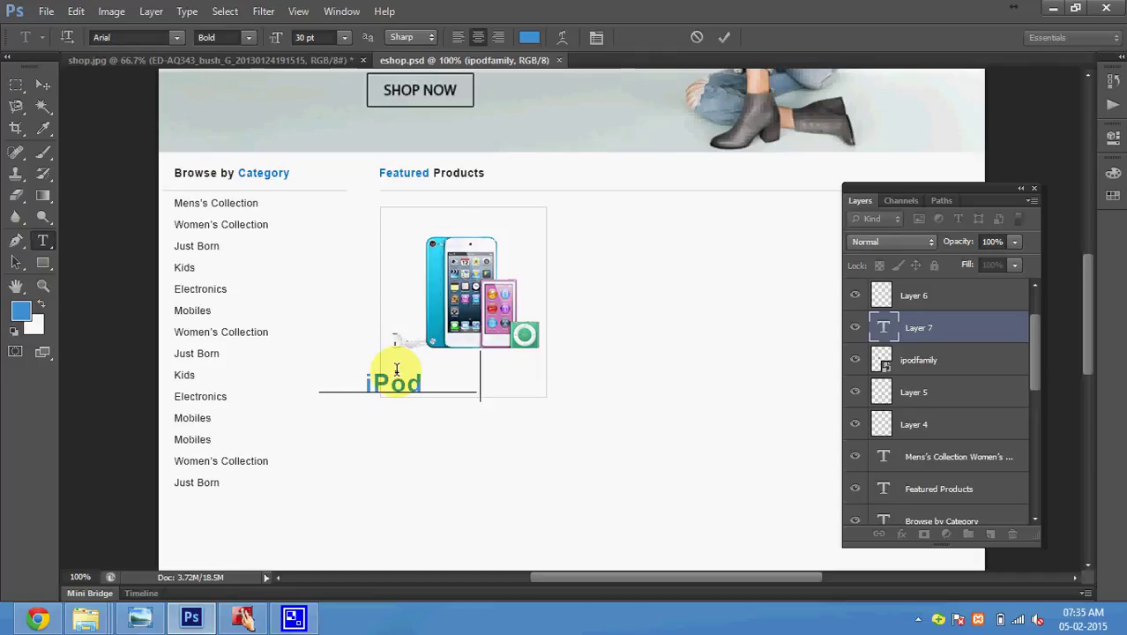
{"action": "type", "text": "Generation x"}
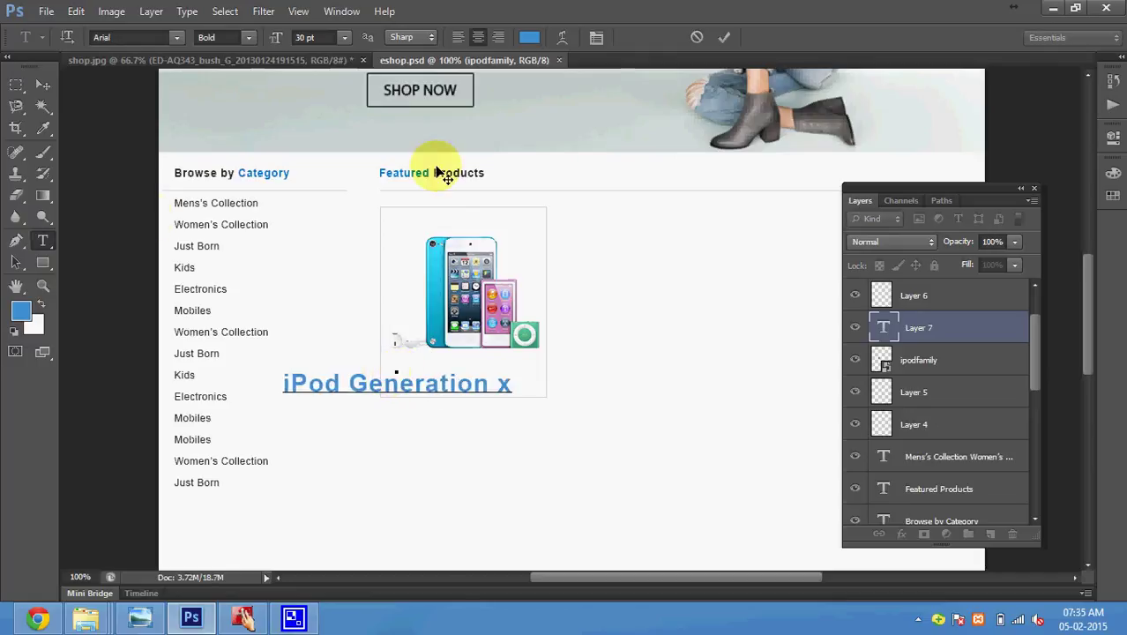
{"action": "key", "text": "BackSpace"}
{"action": "type", "text": "X"}
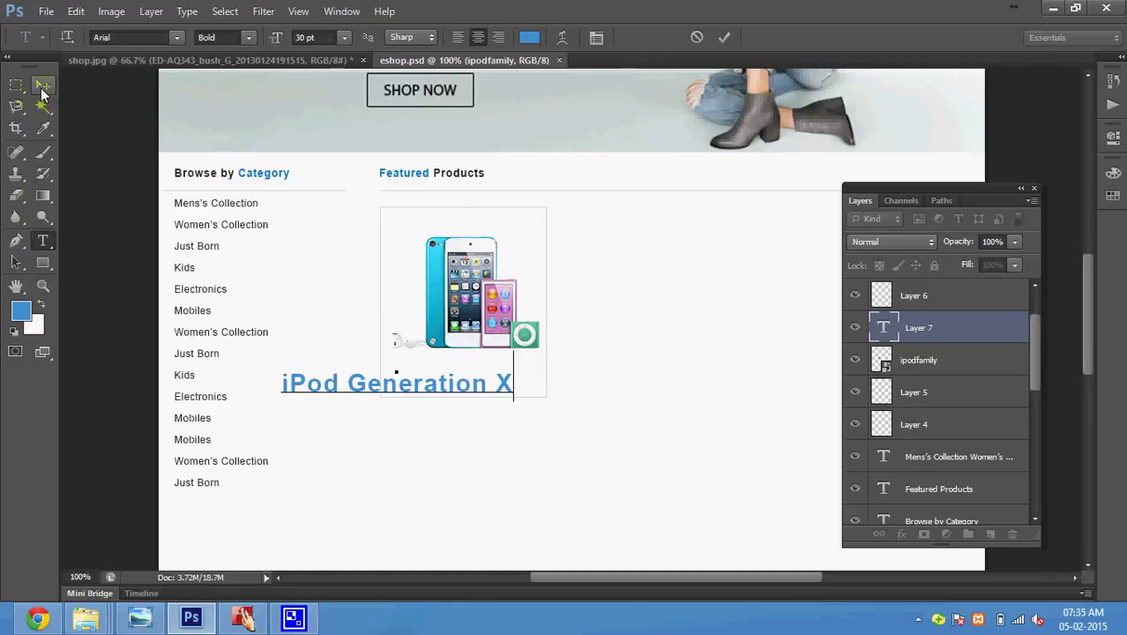
{"action": "left_click", "coordinate": [41, 87]}
Shrink the caption to about half size and centre it beneath the image
{"action": "key", "text": "ctrl+t"}
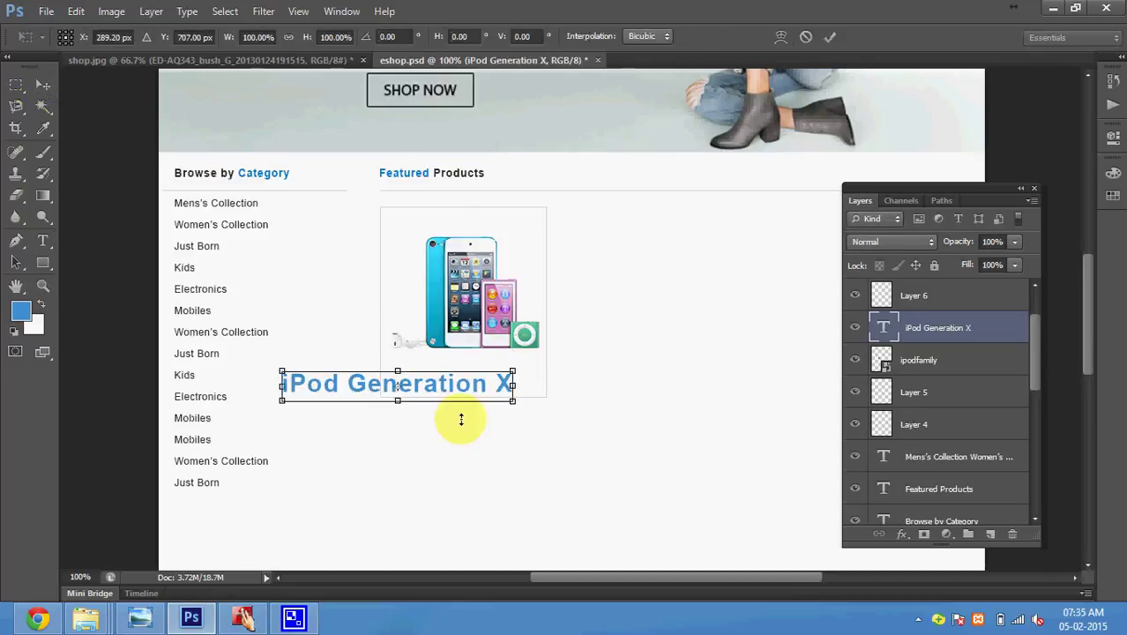
{"action": "mouse_move", "coordinate": [511, 398]}
{"action": "left_mouse_down"}
{"action": "mouse_move", "coordinate": [455, 408]}
{"action": "mouse_move", "coordinate": [511, 381]}
{"action": "left_mouse_up"}
{"action": "key", "text": "Return"}
{"action": "right_click", "coordinate": [511, 388]}
{"action": "left_click", "coordinate": [536, 401]}
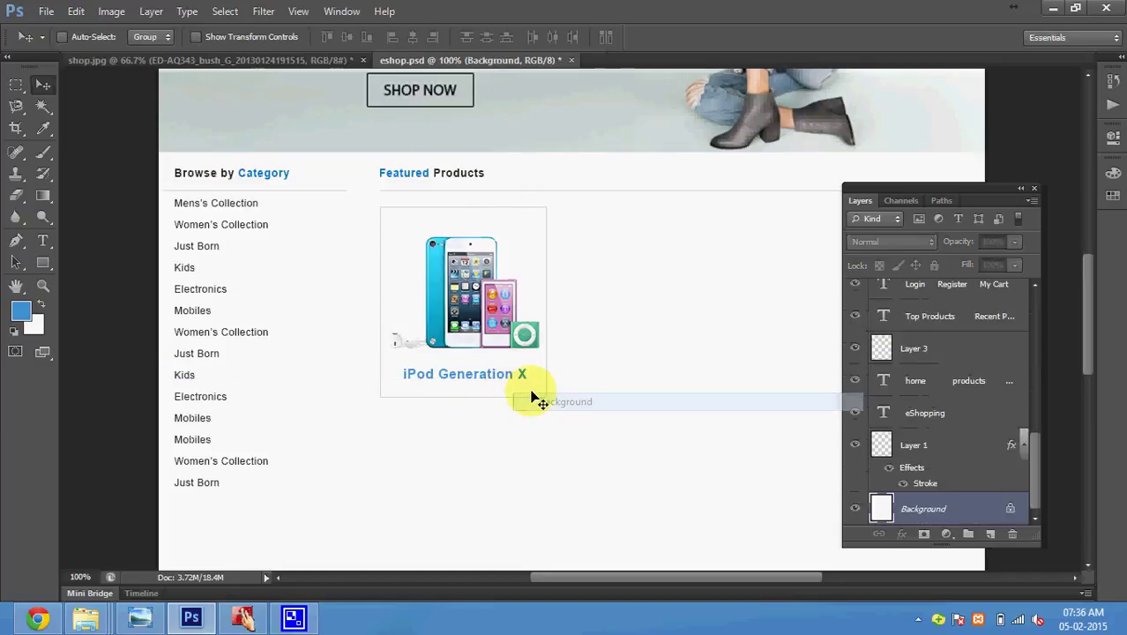
Stretch the Layer 6 product box's bottom edge downward to make it taller
{"action": "right_click", "coordinate": [546, 398]}
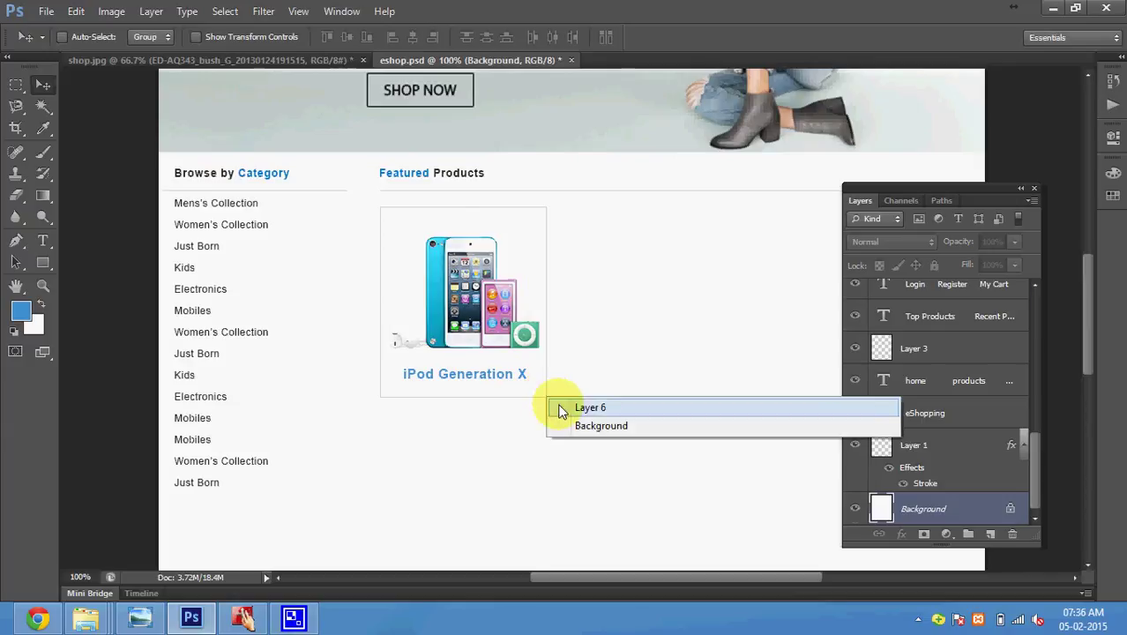
{"action": "left_click", "coordinate": [589, 407]}
{"action": "key", "text": "ctrl+t"}
{"action": "double_click", "coordinate": [559, 404]}
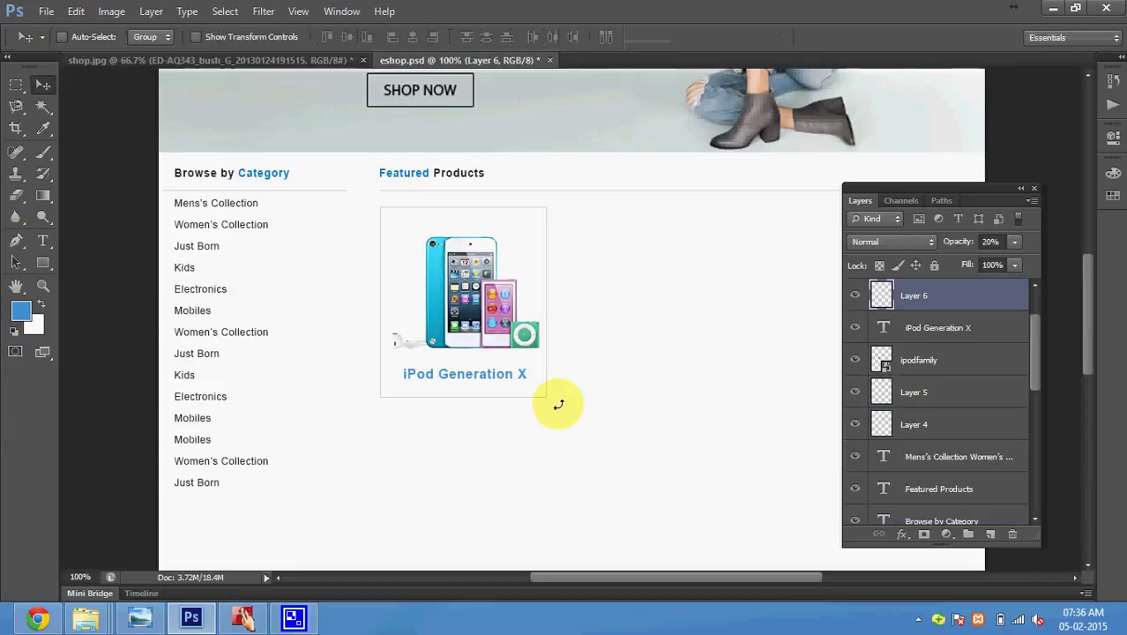
{"action": "key", "text": "ctrl+r"}
{"action": "key", "text": "ctrl+t"}
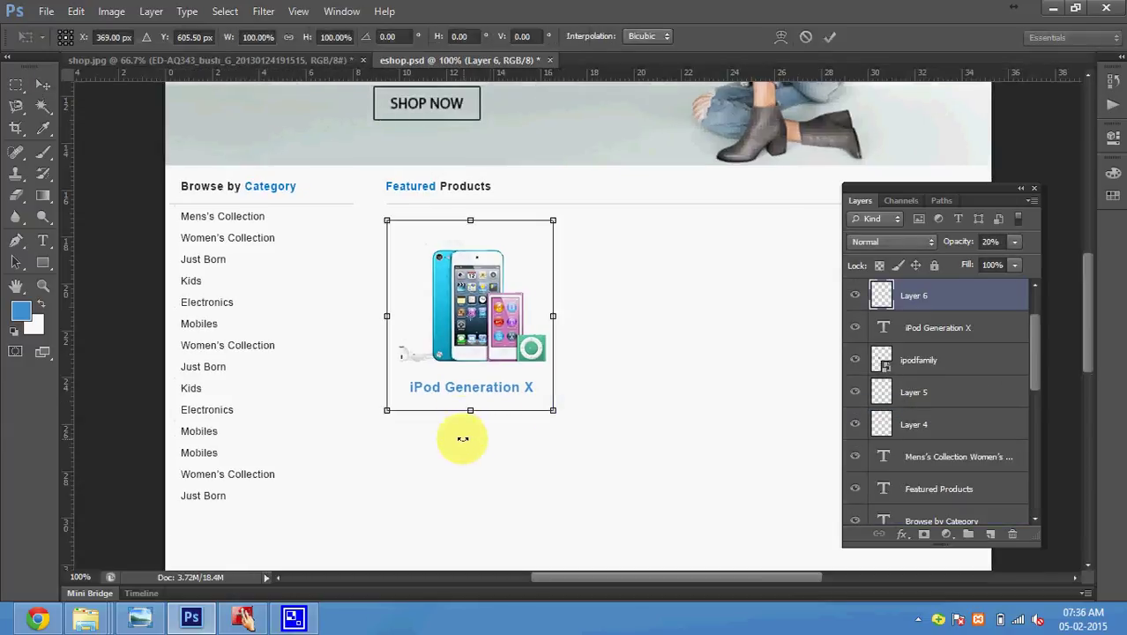
{"action": "left_click_drag", "start_coordinate": [470, 411], "coordinate": [470, 434]}
{"action": "key", "text": "Return"}
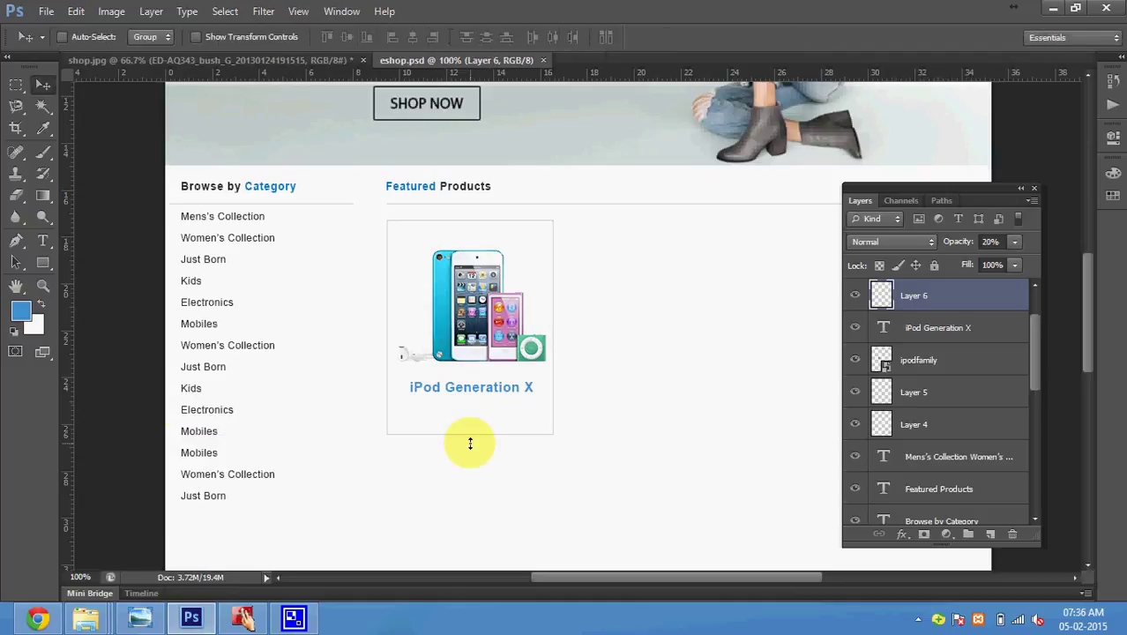
{"action": "left_click", "coordinate": [42, 265]}
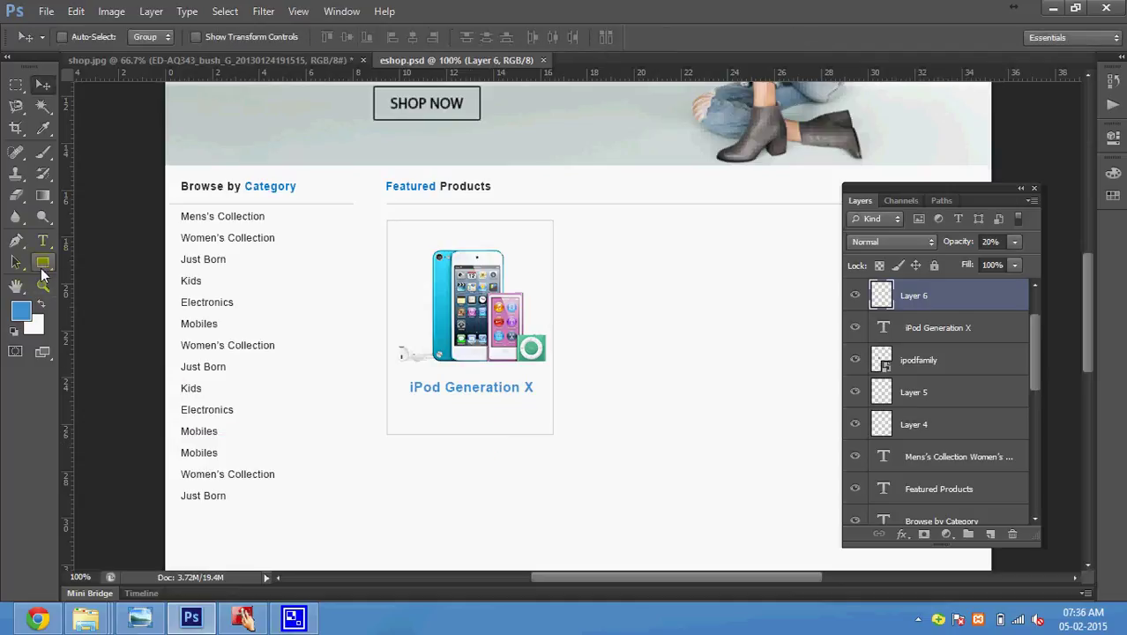
Duplicate the Layer 4 divider line and place the copy beneath the iPod Generation X caption
{"action": "left_click", "coordinate": [934, 404]}
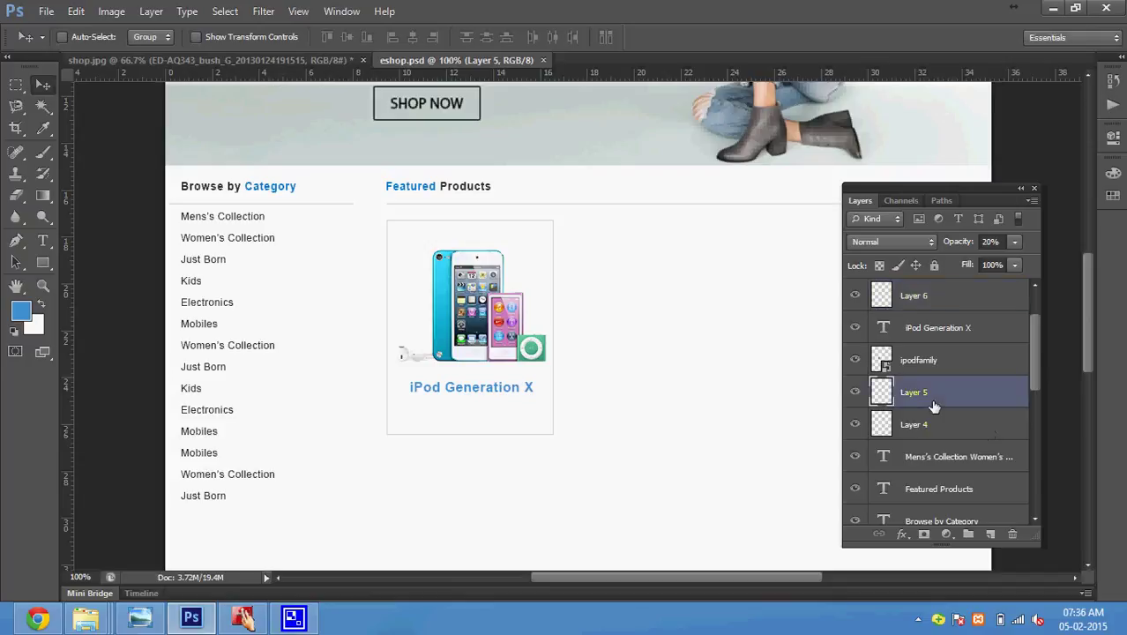
{"action": "left_click", "coordinate": [919, 426]}
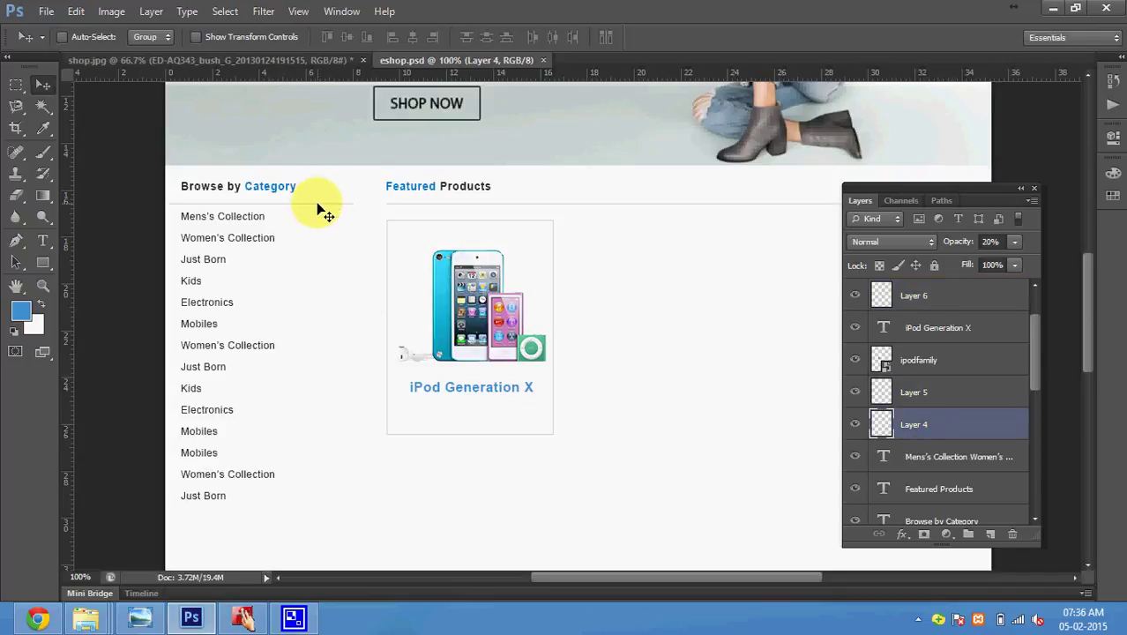
{"action": "left_click_drag", "start_coordinate": [321, 210], "coordinate": [375, 286]}
{"action": "mouse_move", "coordinate": [482, 390]}
{"action": "left_mouse_down"}
{"action": "mouse_move", "coordinate": [520, 408]}
{"action": "mouse_move", "coordinate": [509, 407]}
{"action": "left_mouse_up"}
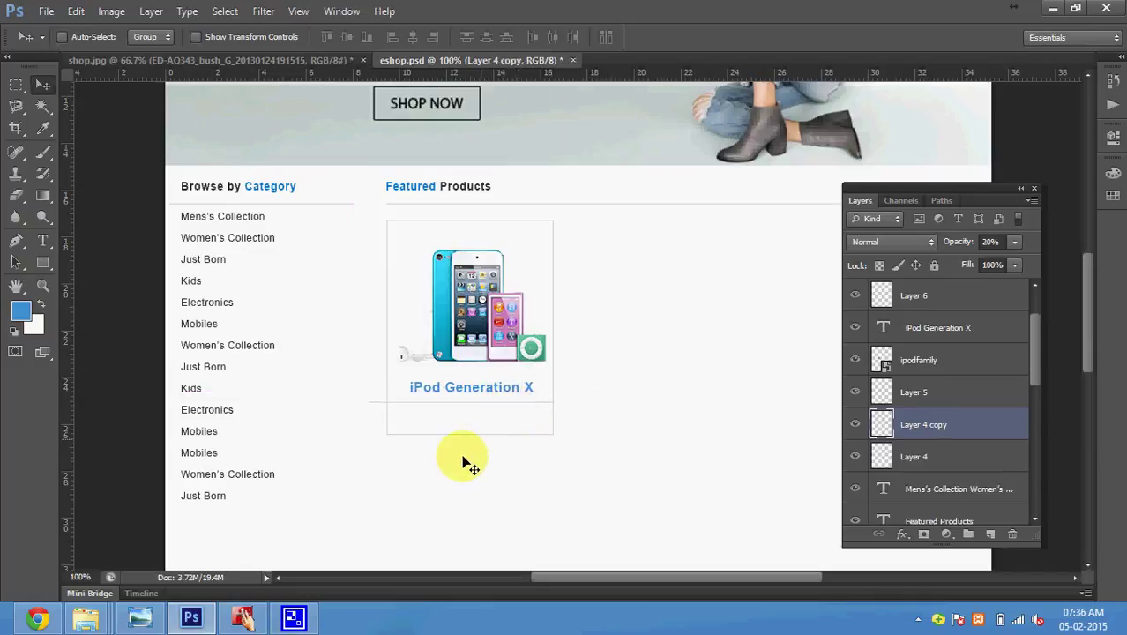
{"action": "key", "text": "ctrl+t"}
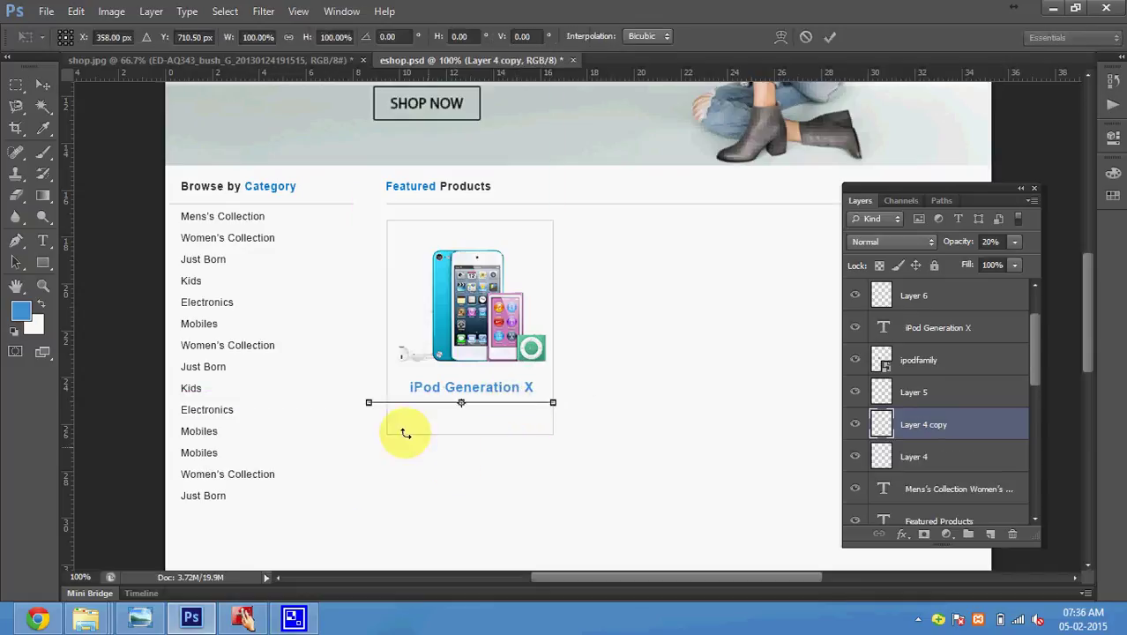
{"action": "key", "text": "Return"}
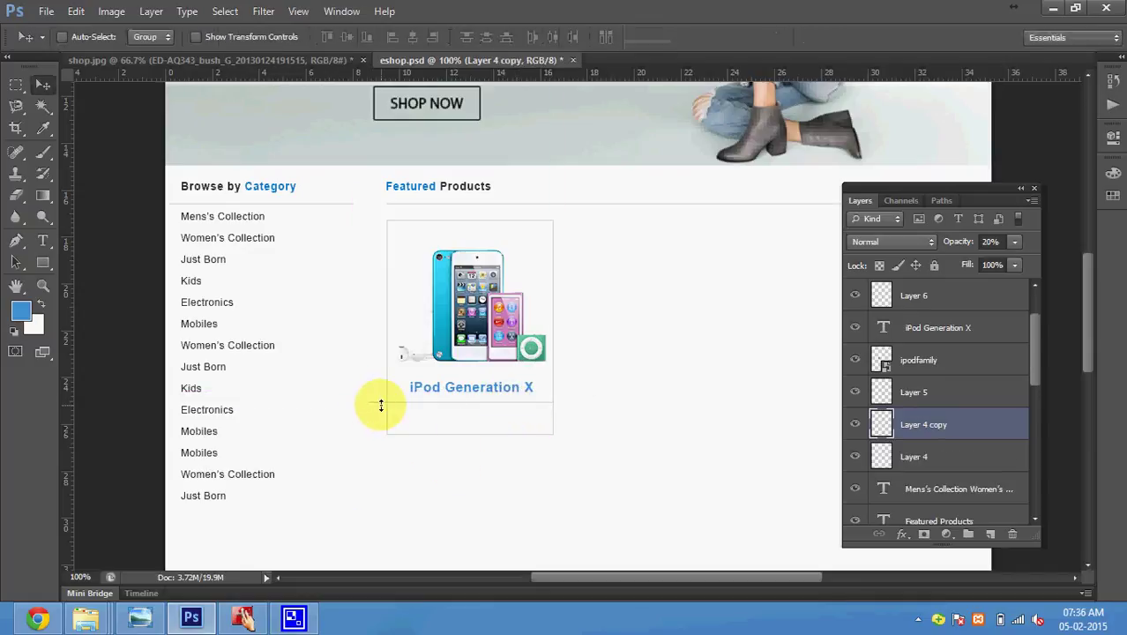
{"action": "left_click_drag", "start_coordinate": [381, 405], "coordinate": [380, 403]}
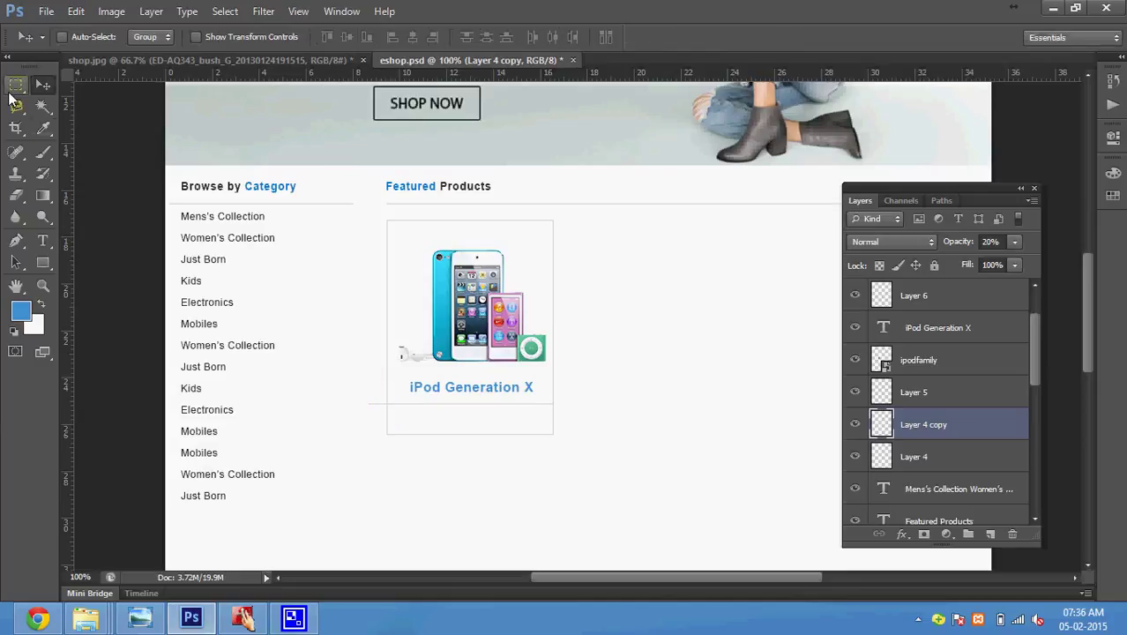
Trim the line copy's overhang so it fits within the product box
{"action": "left_click", "coordinate": [16, 85]}
{"action": "left_click_drag", "start_coordinate": [338, 274], "coordinate": [385, 513]}
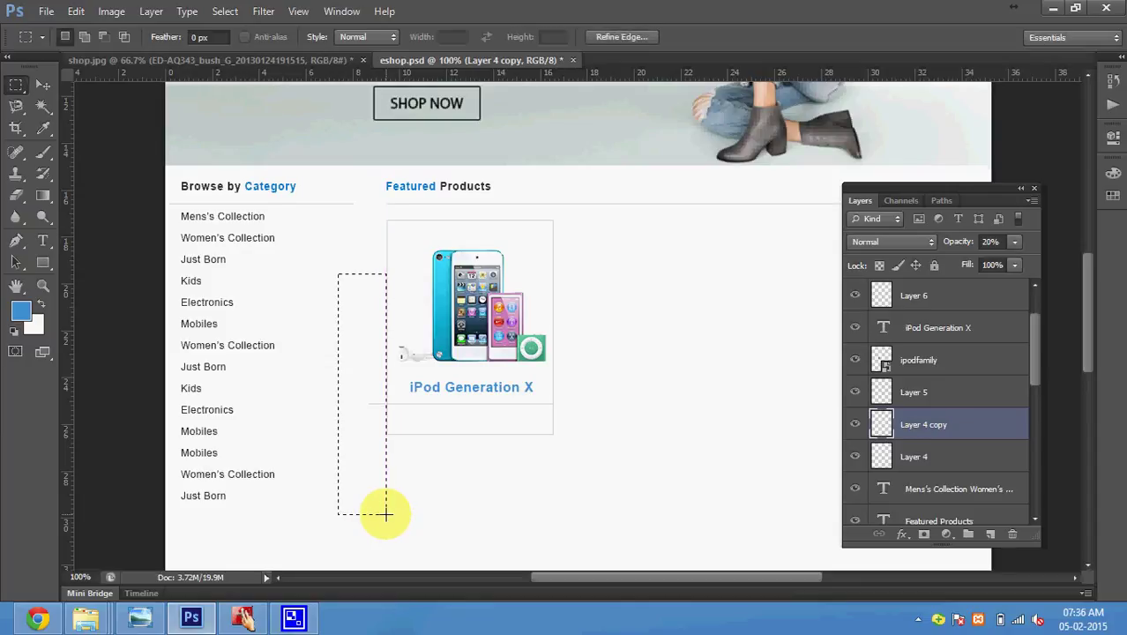
{"action": "key", "text": "Delete"}
{"action": "key", "text": "ctrl+d"}
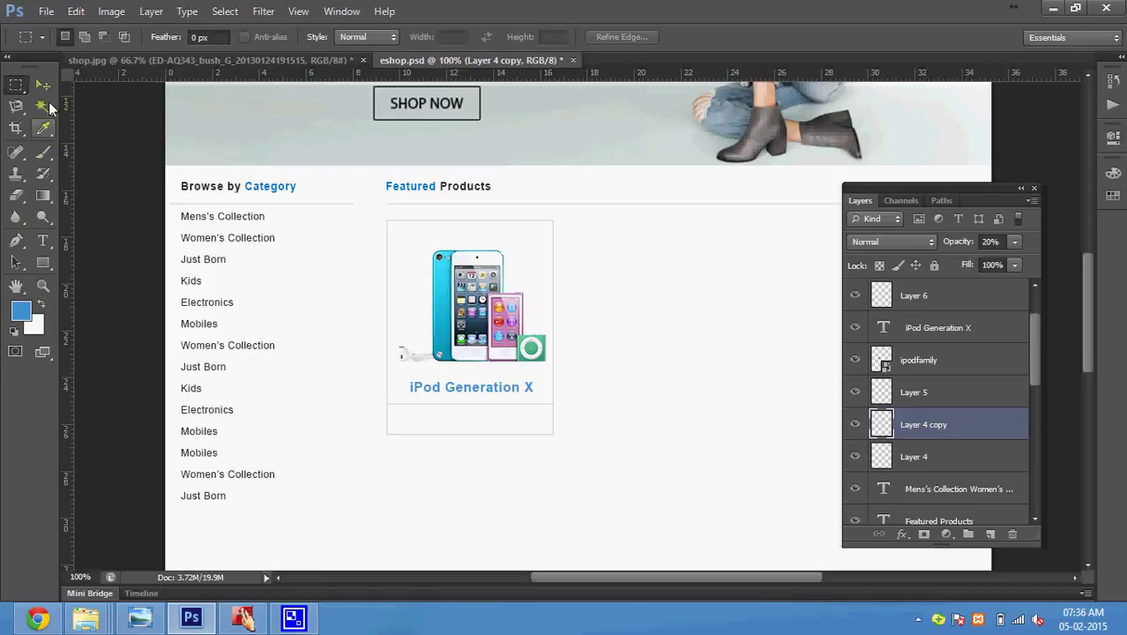
{"action": "left_click", "coordinate": [42, 85]}
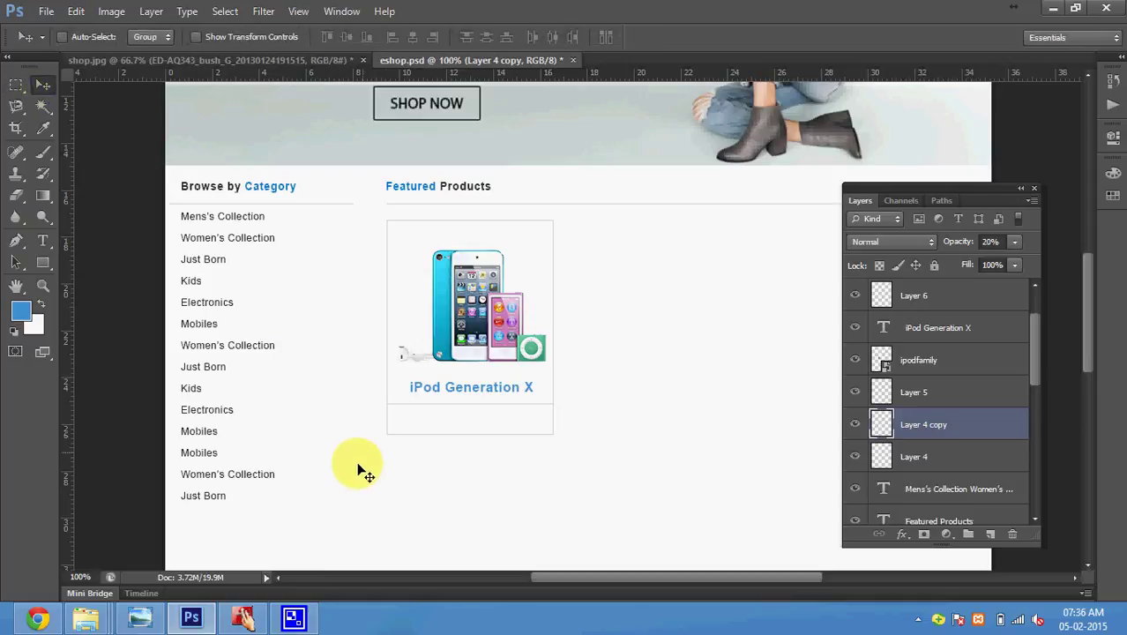
Set the foreground colour to dark grey #585858 for the price text
{"action": "left_click", "coordinate": [37, 242]}
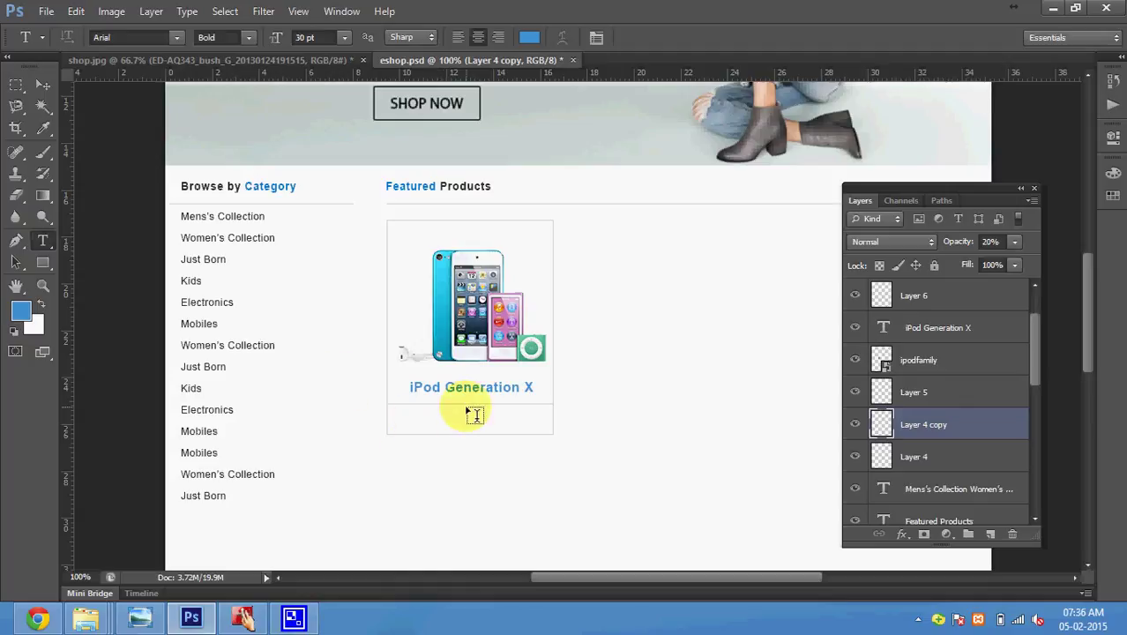
{"action": "left_click", "coordinate": [21, 310]}
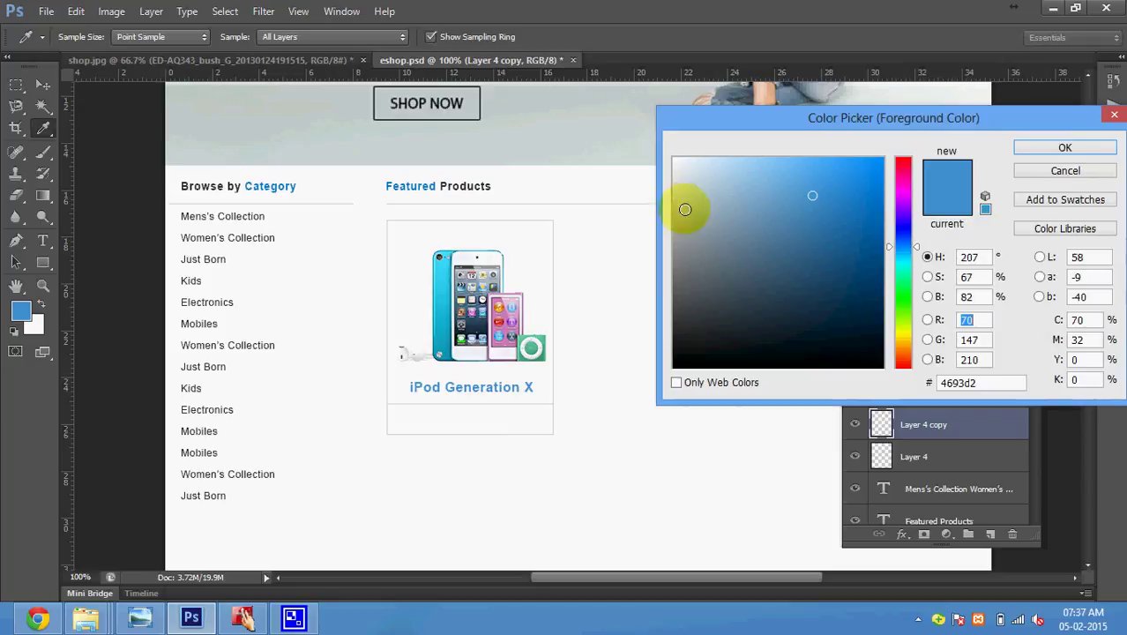
{"action": "left_click_drag", "start_coordinate": [685, 209], "coordinate": [663, 294]}
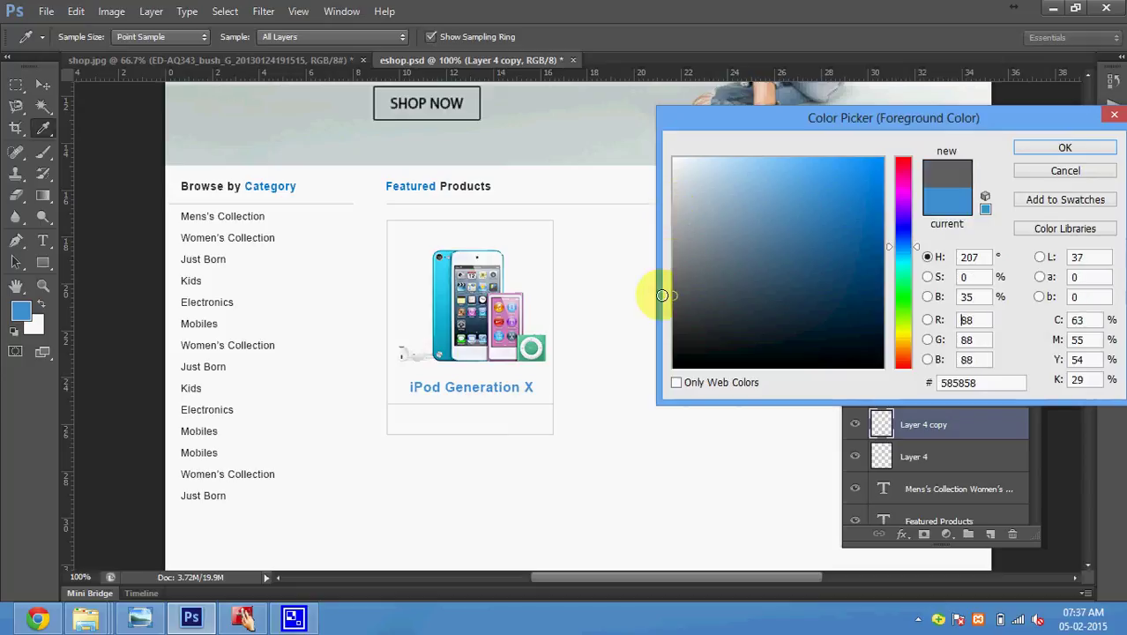
{"action": "left_click", "coordinate": [1065, 148]}
Type the price '$14' below the iPod Generation X name, with no space
{"action": "key", "text": "t"}
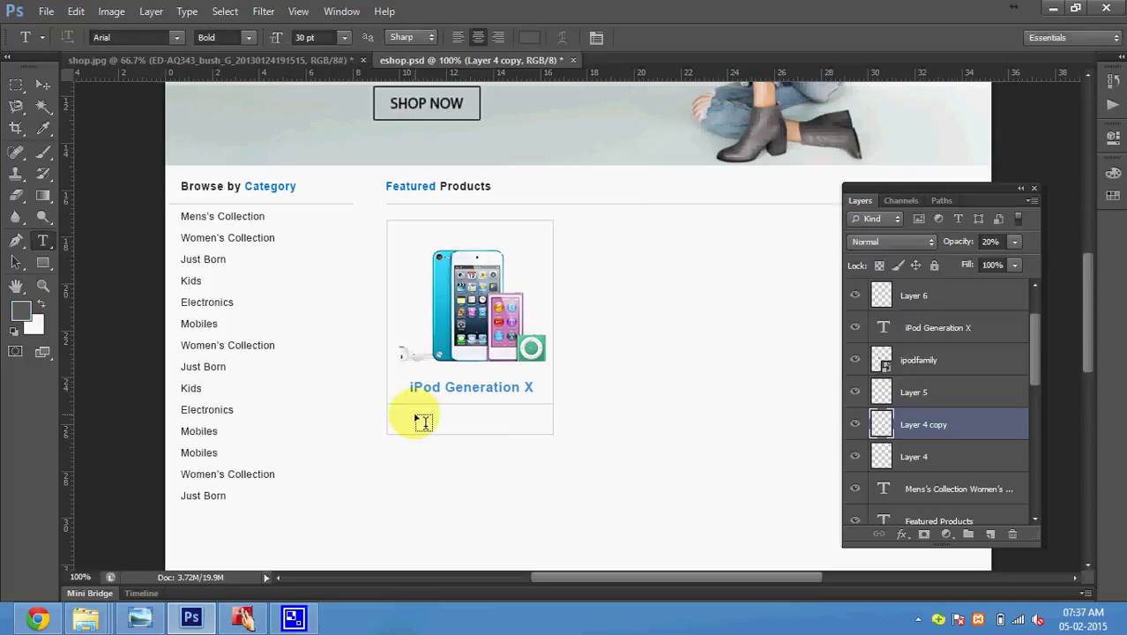
{"action": "left_click", "coordinate": [416, 414]}
{"action": "type", "text": "$"}
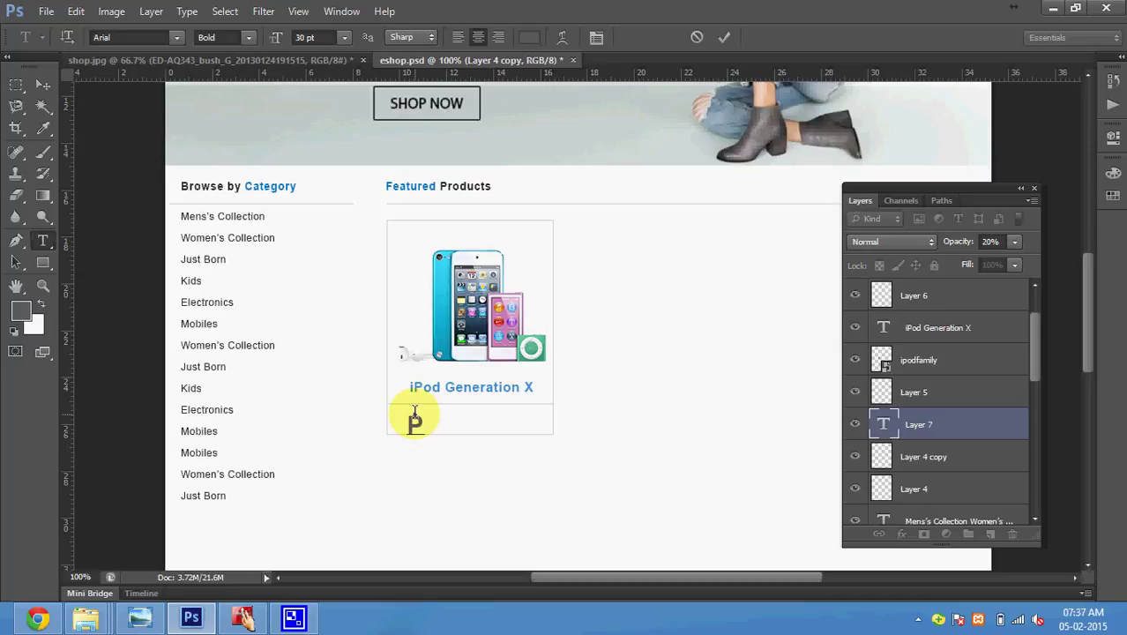
{"action": "key", "text": "BackSpace"}
{"action": "type", "text": "Rs."}
{"action": "type", "text": " 452"}
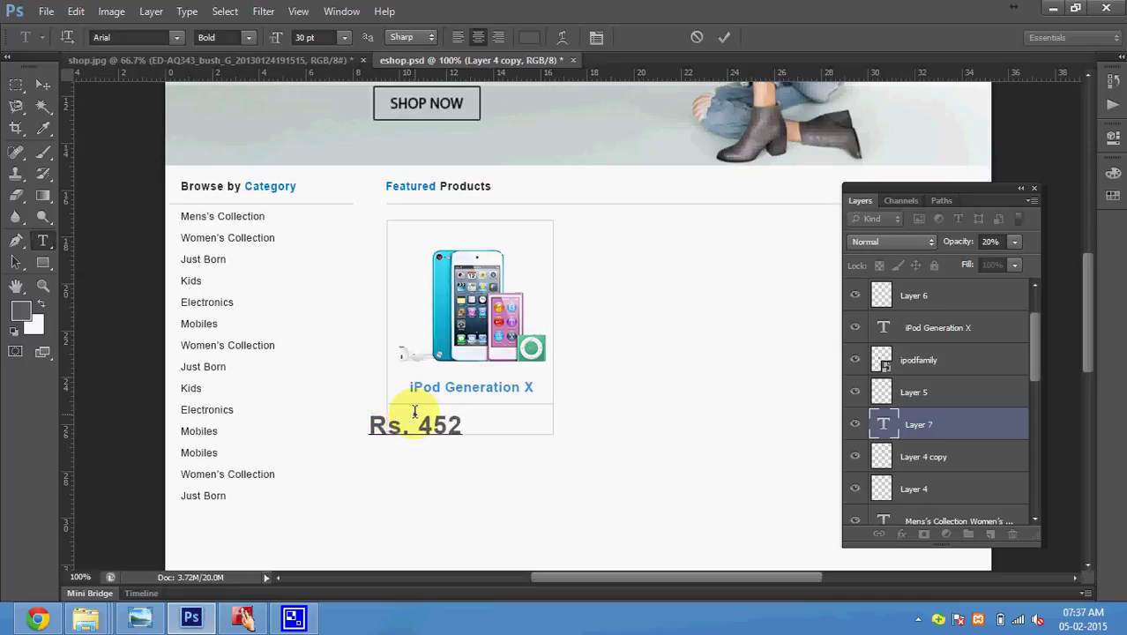
{"action": "key", "text": "ctrl+a"}
{"action": "key", "text": "Escape"}
{"action": "type", "text": "14"}
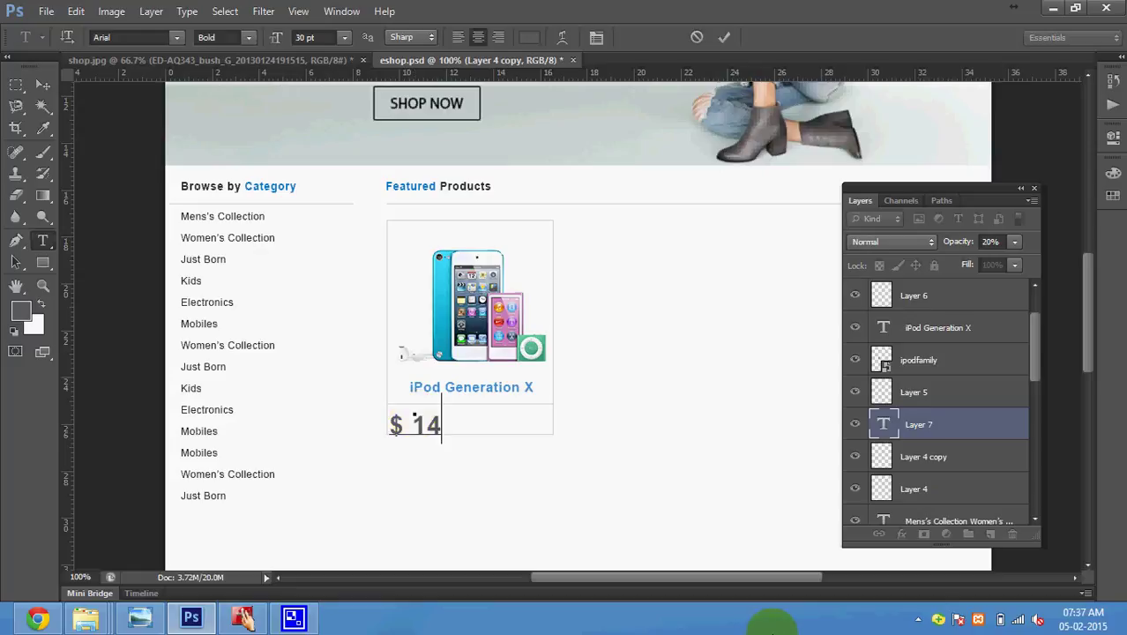
{"action": "left_click", "coordinate": [921, 622]}
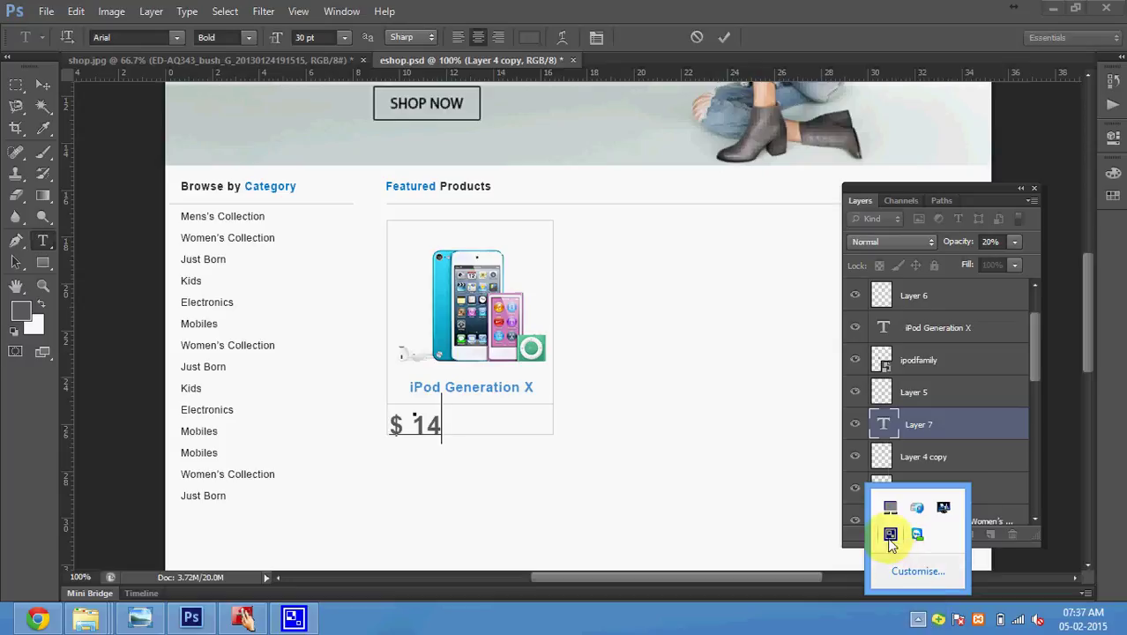
{"action": "right_click", "coordinate": [890, 533]}
{"action": "left_click", "coordinate": [907, 509]}
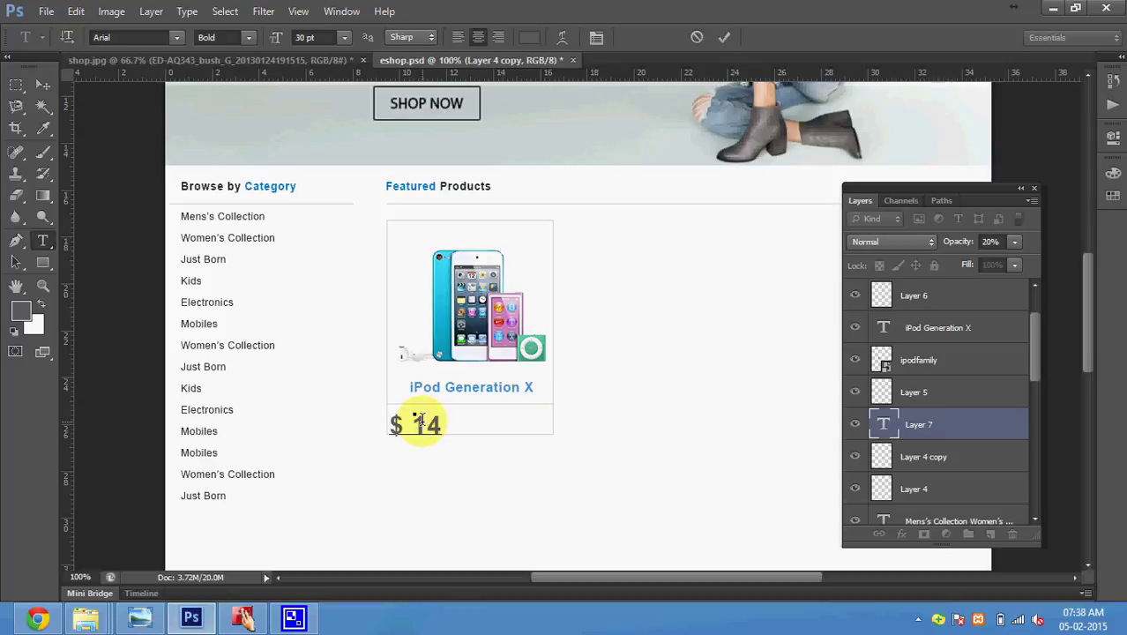
{"action": "key", "text": "BackSpace"}
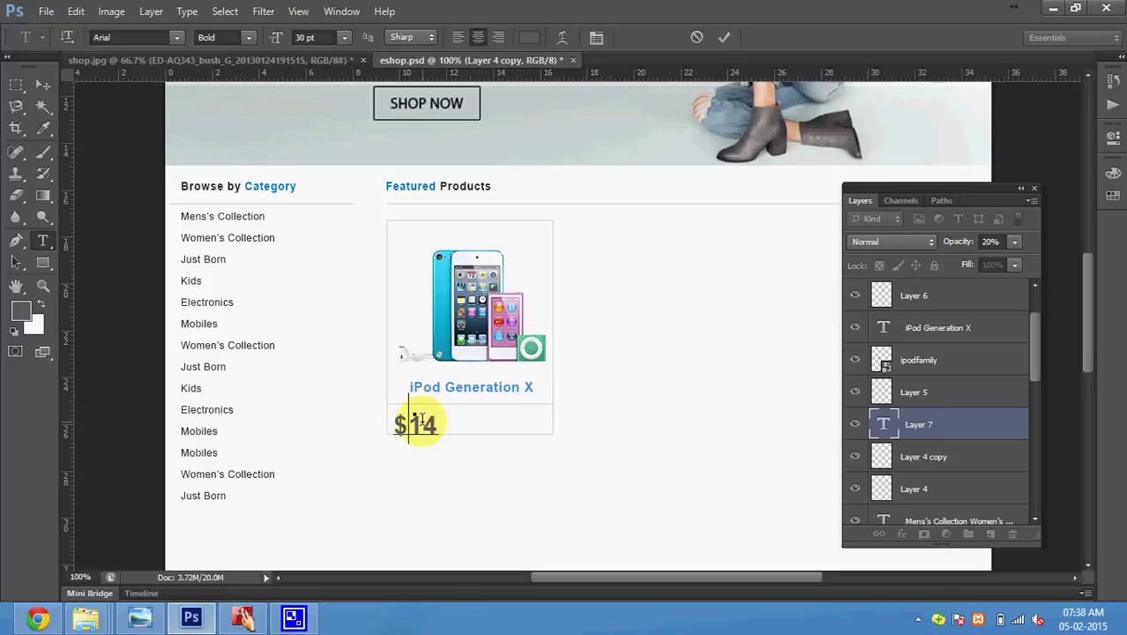
Commit the $14 text and scale it down to about 70%
{"action": "left_click", "coordinate": [43, 82]}
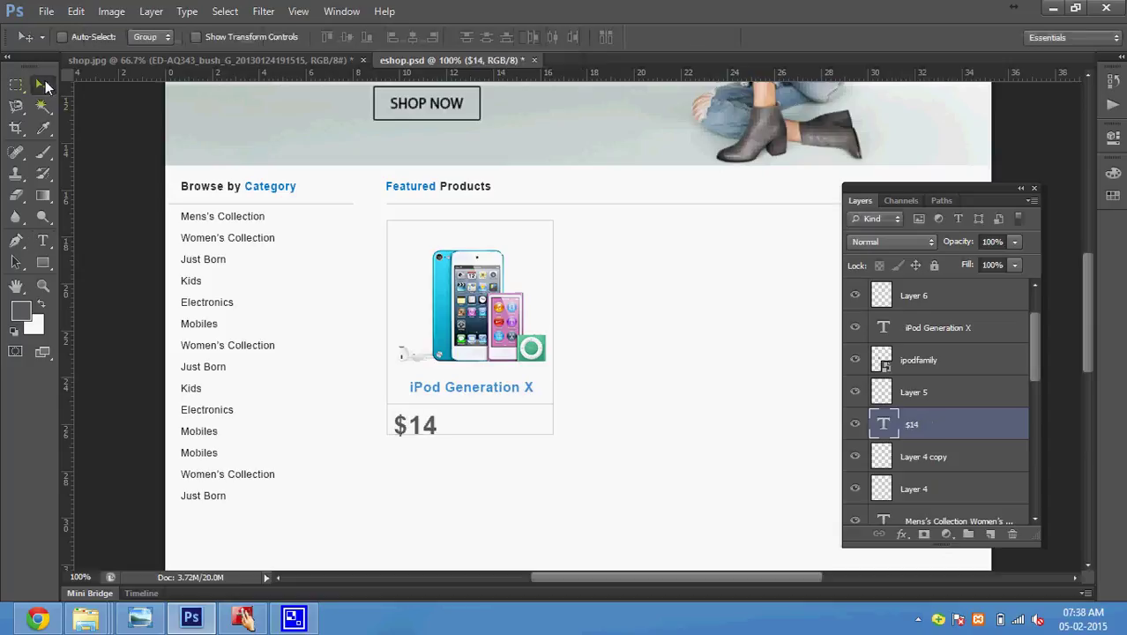
{"action": "key", "text": "ctrl+t"}
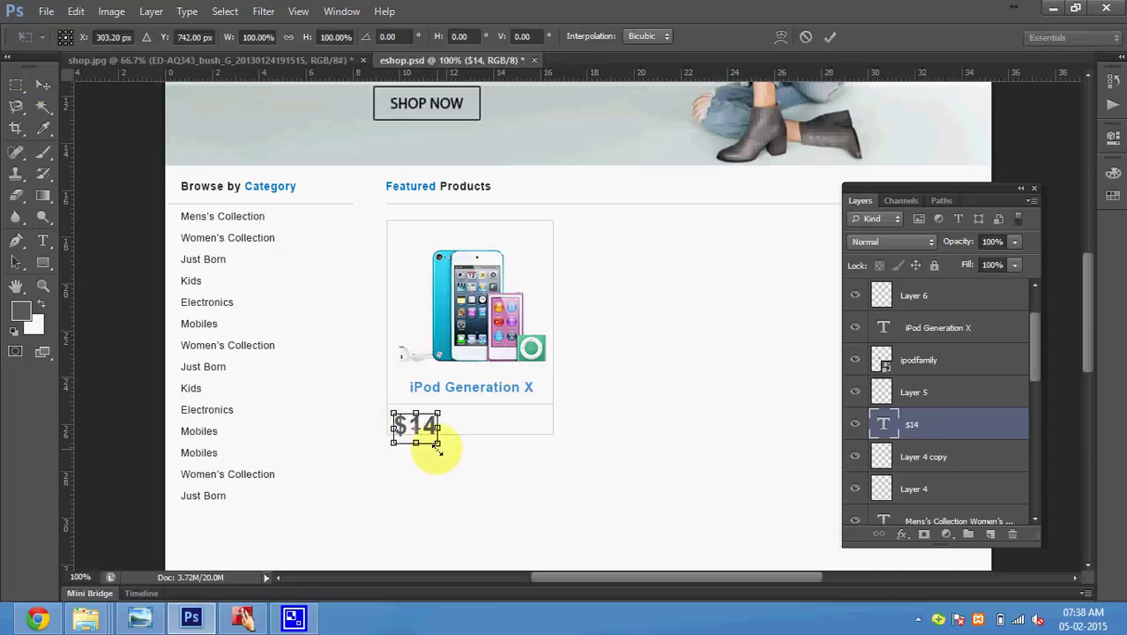
{"action": "left_click_drag", "start_coordinate": [437, 448], "coordinate": [434, 445]}
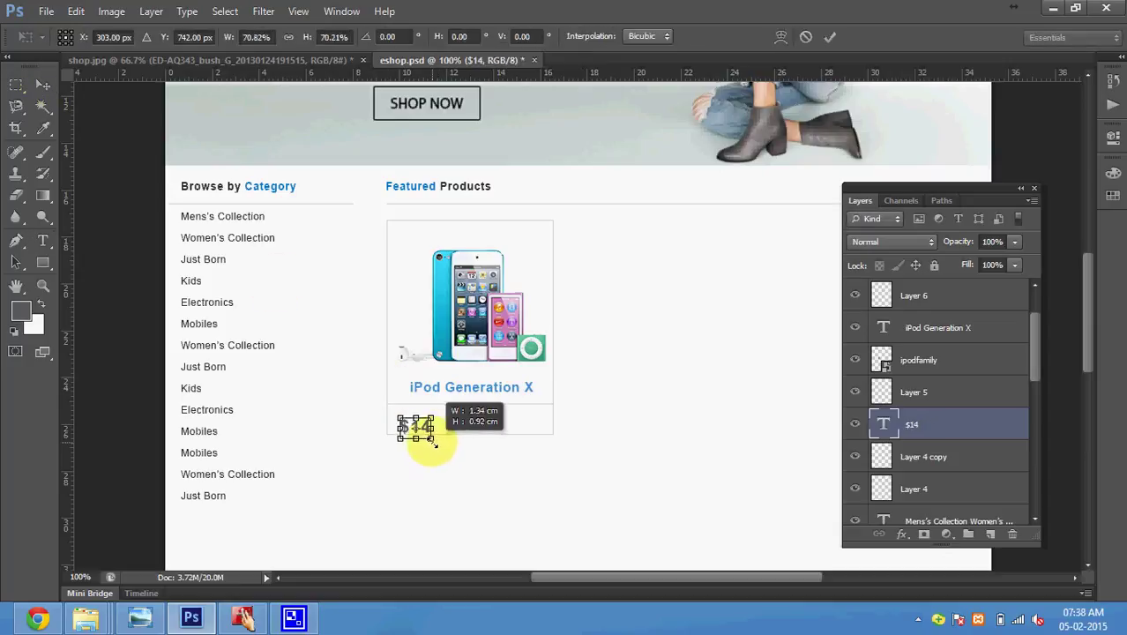
{"action": "key", "text": "Return"}
Move the $14 price to the card's top-right corner, bring it to front, and save
{"action": "left_click_drag", "start_coordinate": [432, 441], "coordinate": [532, 423]}
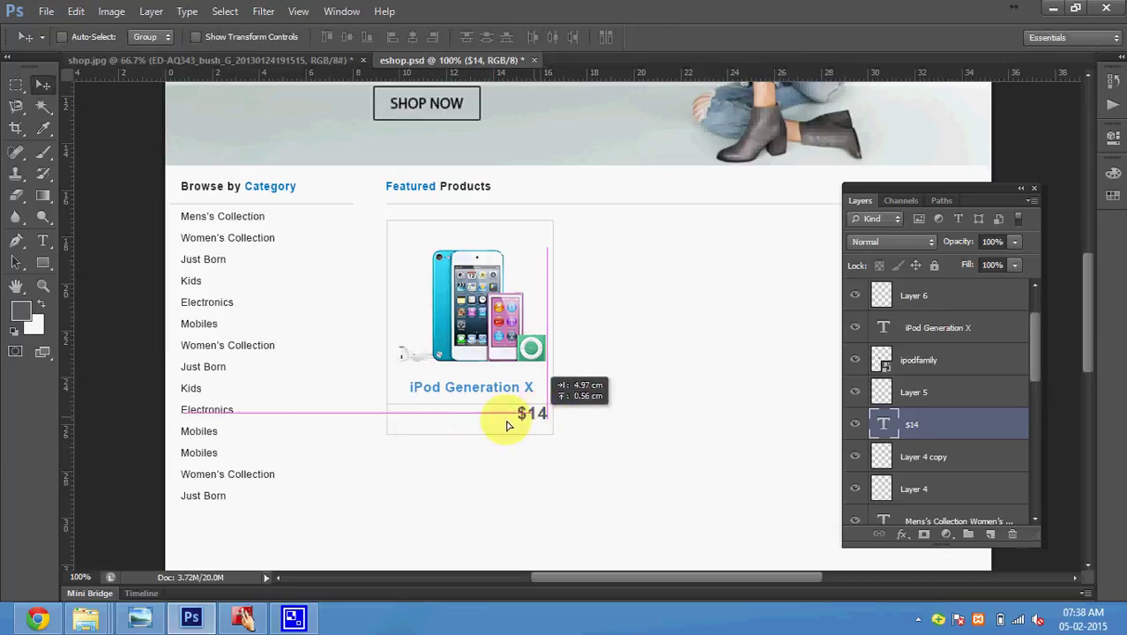
{"action": "left_click_drag", "start_coordinate": [532, 424], "coordinate": [535, 424]}
{"action": "key", "text": "Down"}
{"action": "key", "text": "Down"}
{"action": "key", "text": "Down"}
{"action": "key", "text": "Down"}
{"action": "key", "text": "Down"}
{"action": "key", "text": "Down"}
{"action": "key", "text": "ctrl+s"}
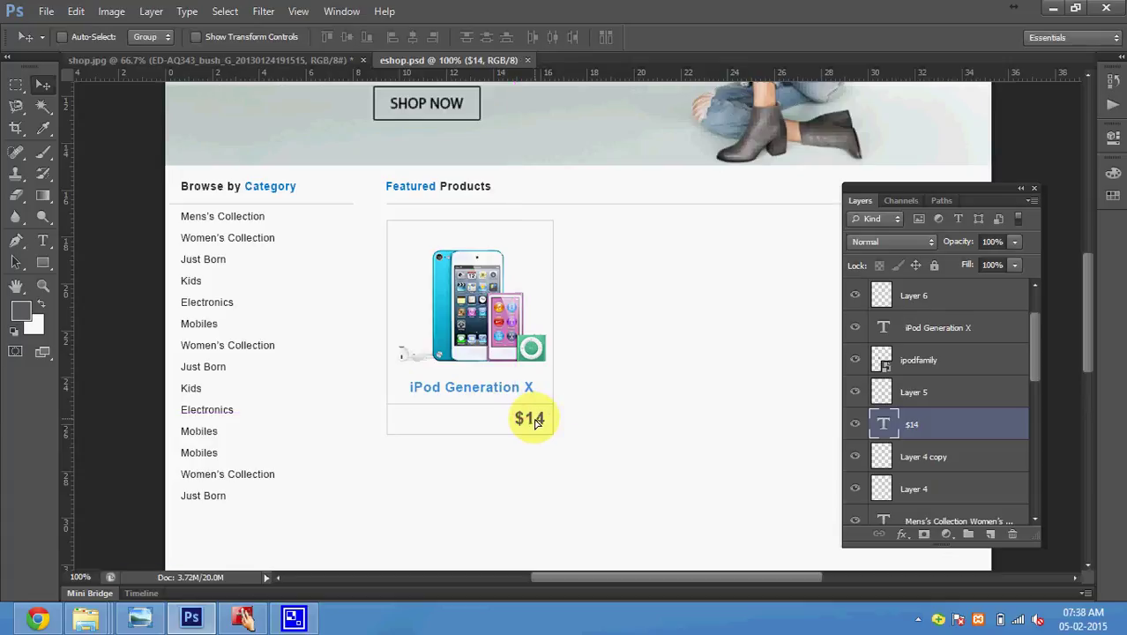
{"action": "left_click_drag", "start_coordinate": [534, 420], "coordinate": [538, 246]}
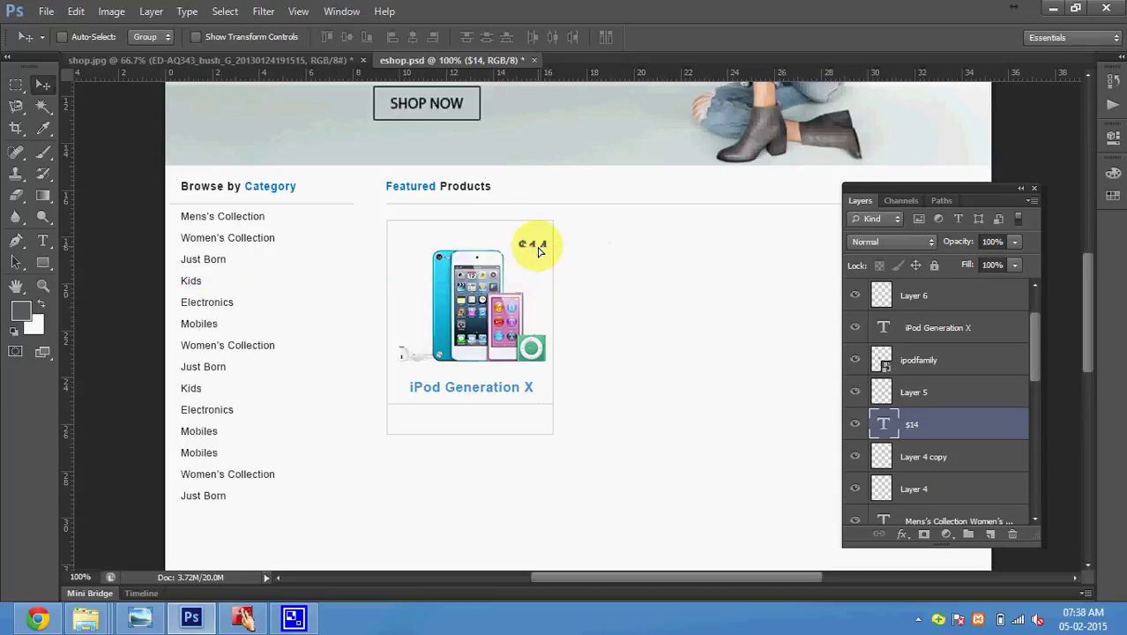
{"action": "key", "text": "ctrl+shift+bracketright"}
{"action": "left_click_drag", "start_coordinate": [538, 249], "coordinate": [538, 238]}
{"action": "key", "text": "ctrl+s"}
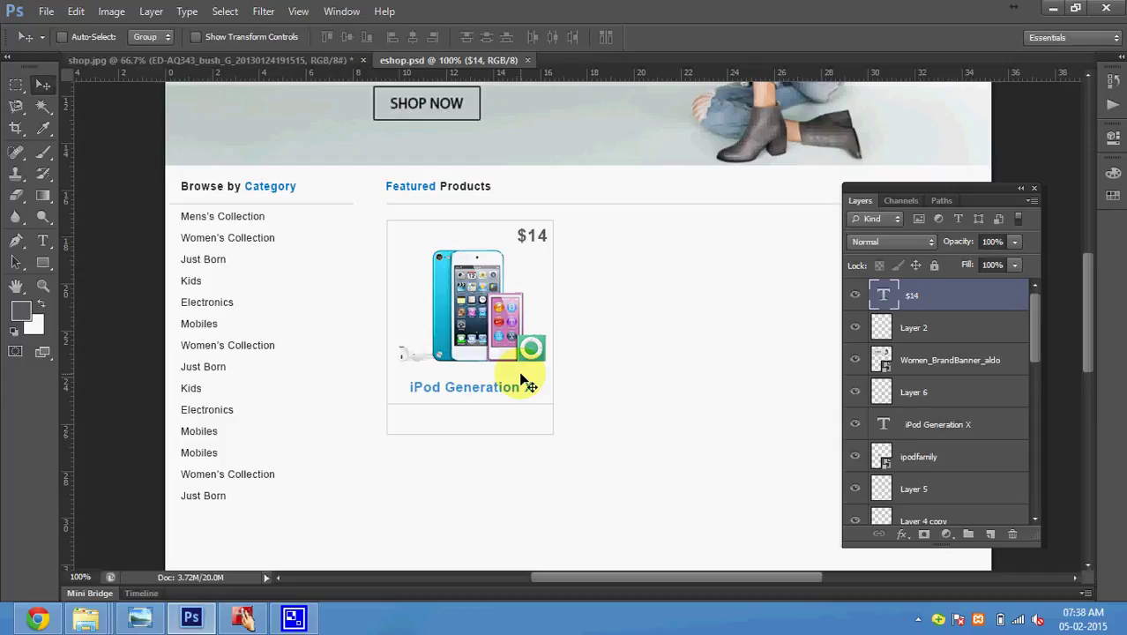
Add a 'Details' label at the card's bottom-left in Regular font style
{"action": "left_click", "coordinate": [43, 241]}
{"action": "left_click", "coordinate": [408, 413]}
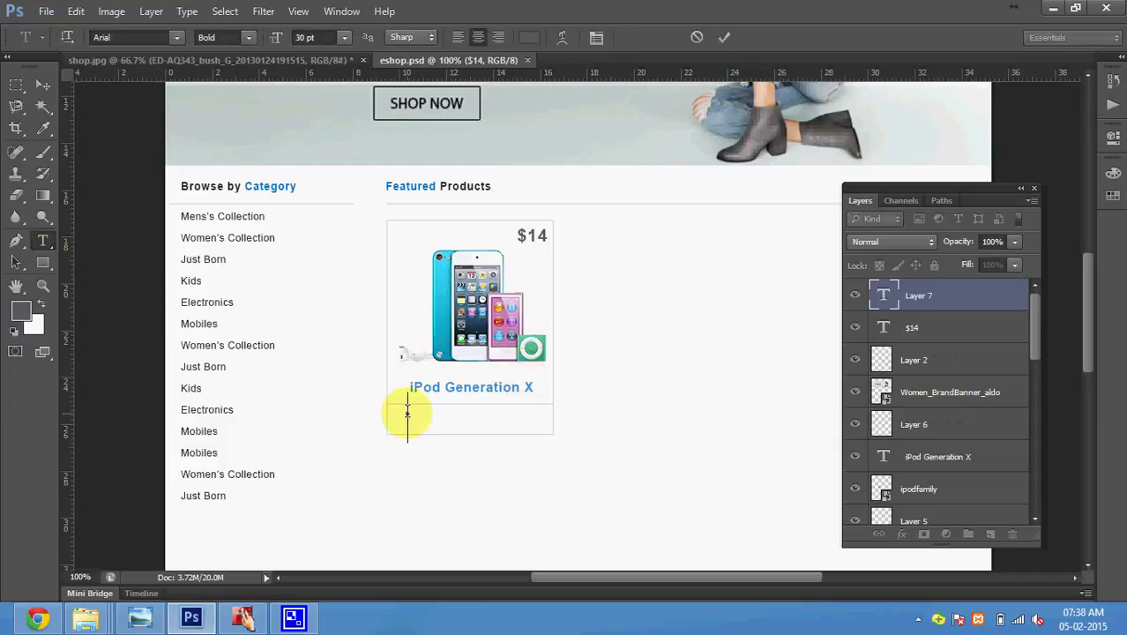
{"action": "type", "text": "Det"}
{"action": "type", "text": "ails"}
{"action": "key", "text": "ctrl+a"}
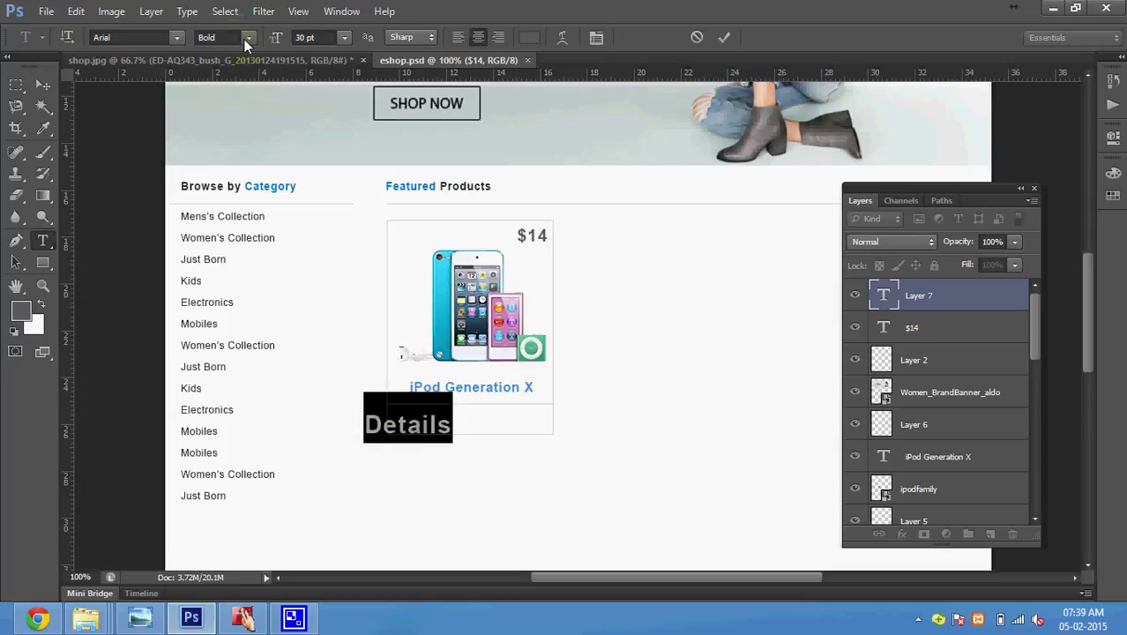
{"action": "left_click", "coordinate": [246, 37]}
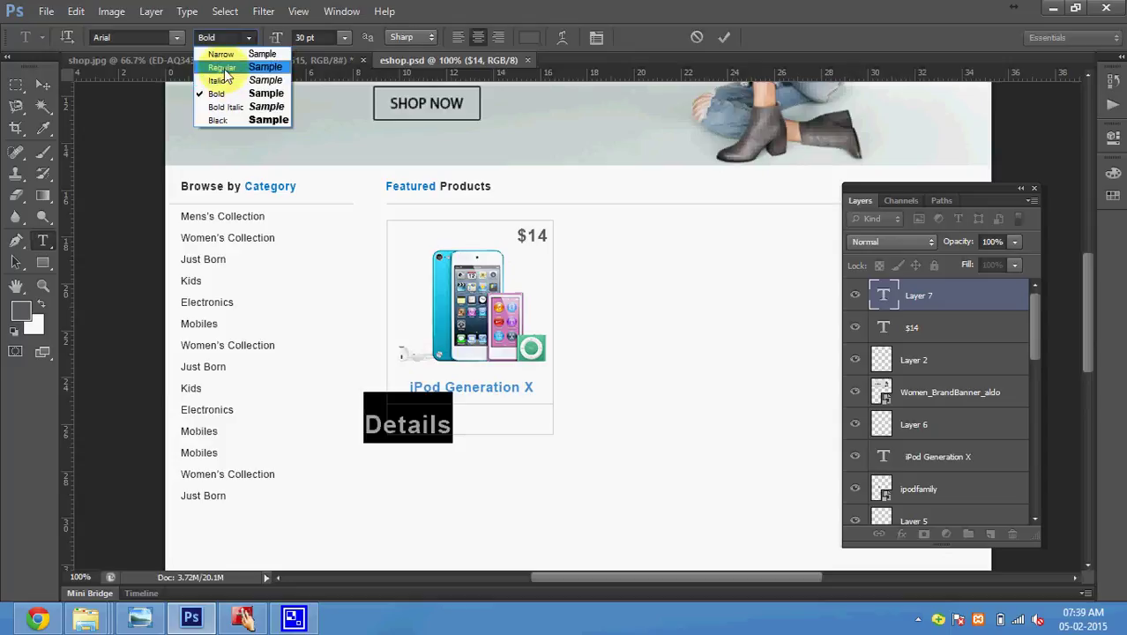
{"action": "left_click", "coordinate": [224, 68]}
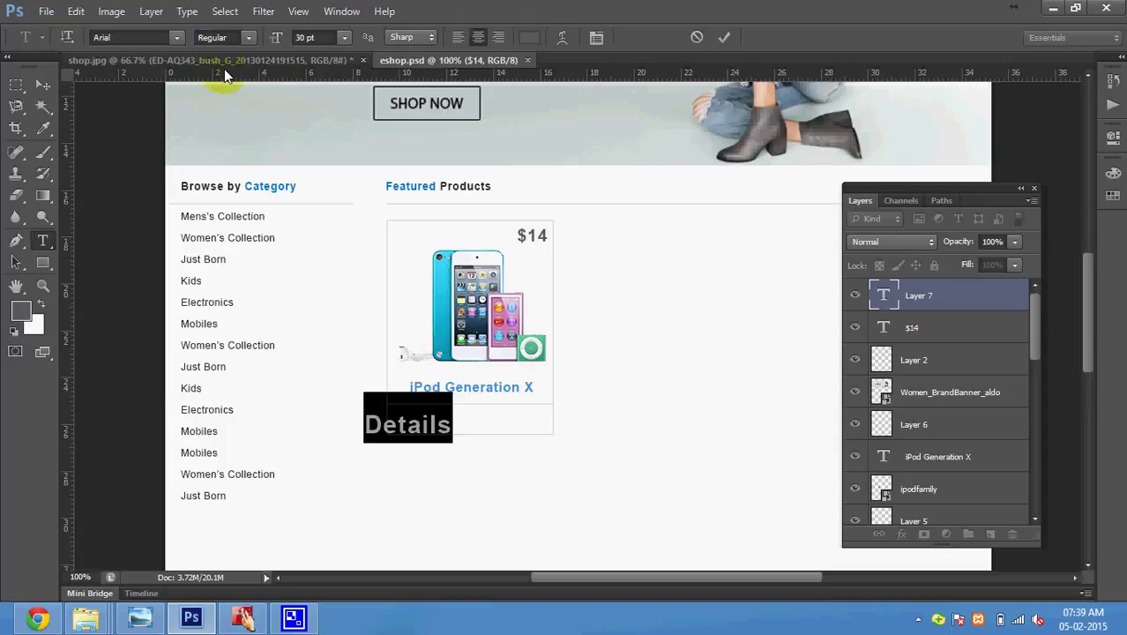
{"action": "left_click", "coordinate": [39, 83]}
Shrink the Details label, set it bottom-left, and place a copy at bottom-right
{"action": "key", "text": "ctrl+t"}
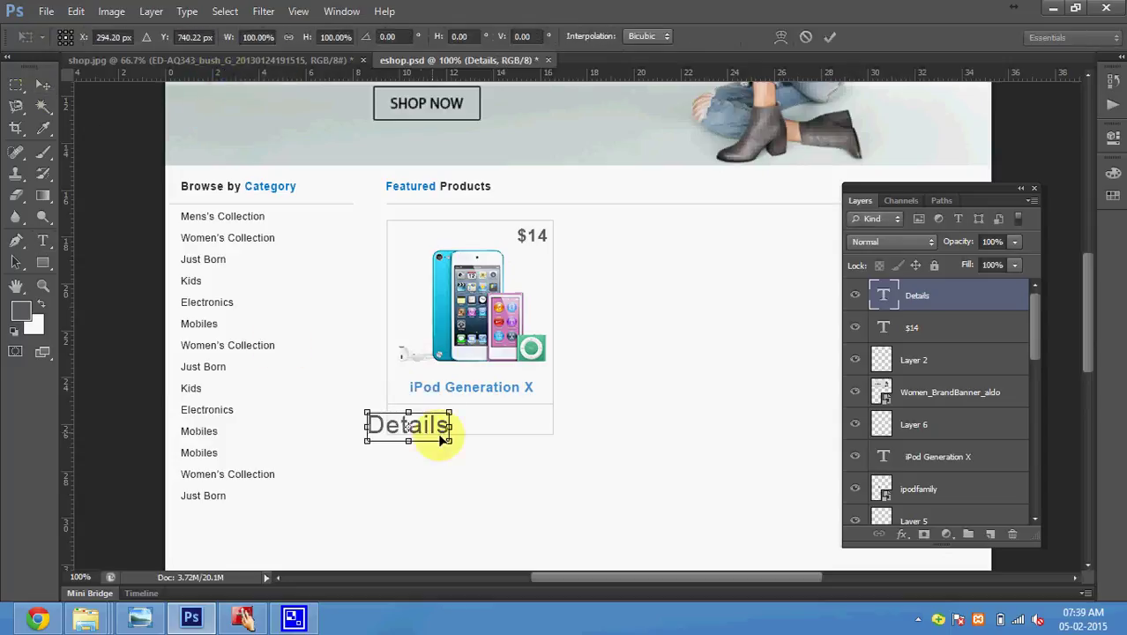
{"action": "left_click_drag", "start_coordinate": [449, 446], "coordinate": [425, 435]}
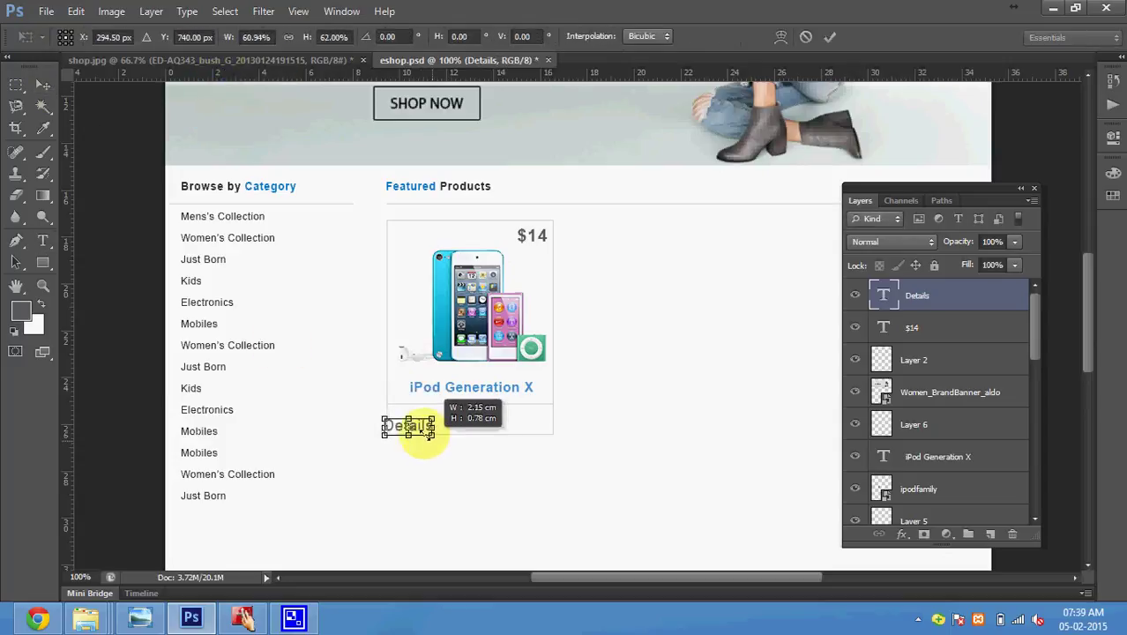
{"action": "key", "text": "Return"}
{"action": "left_click_drag", "start_coordinate": [420, 435], "coordinate": [424, 427]}
{"action": "key", "text": "Down"}
{"action": "key", "text": "Down"}
{"action": "key", "text": "Down"}
{"action": "key", "text": "Down"}
{"action": "key", "text": "Down"}
{"action": "left_click_drag", "start_coordinate": [421, 425], "coordinate": [541, 424]}
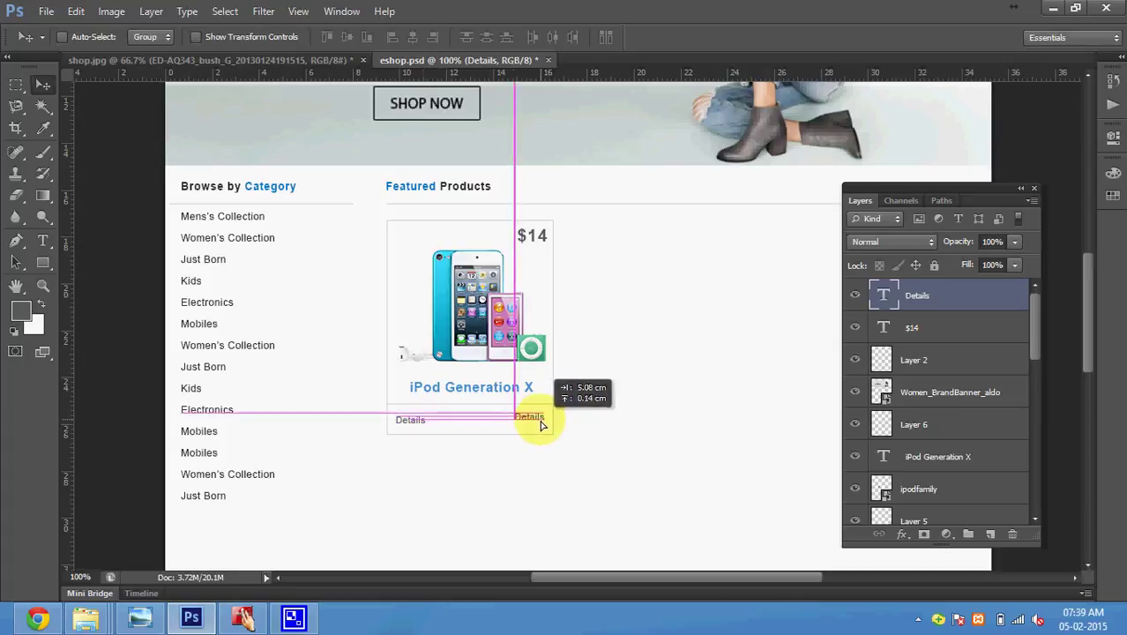
{"action": "left_click_drag", "start_coordinate": [542, 424], "coordinate": [541, 424]}
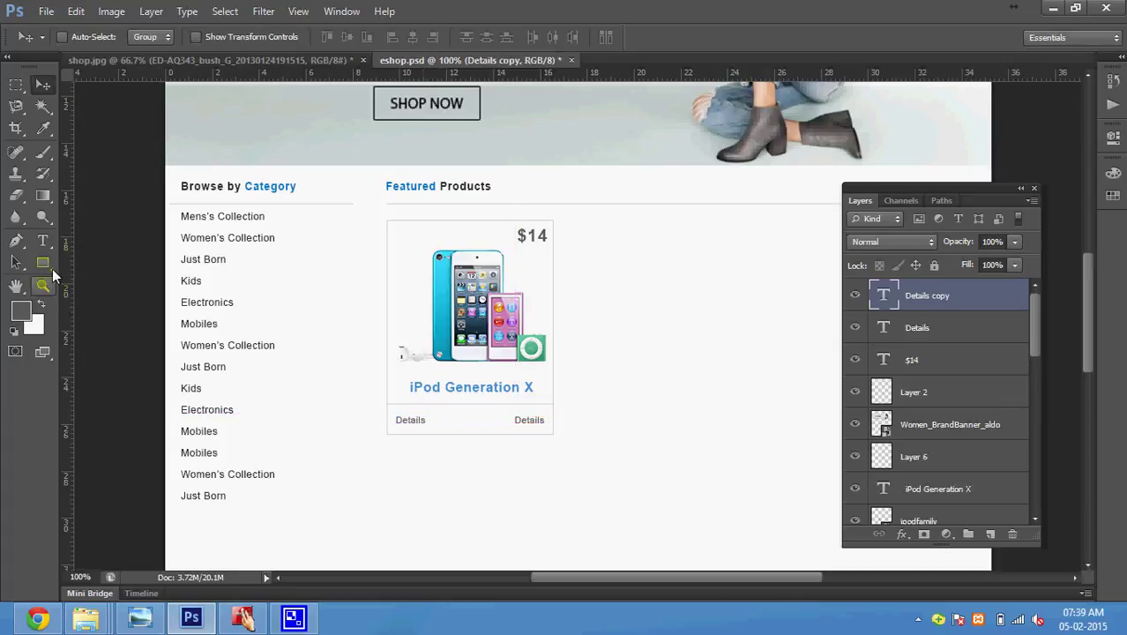
Replace the right-hand Details text with 'Add to Cart' and save eshop.psd
{"action": "left_click", "coordinate": [48, 243]}
{"action": "left_click", "coordinate": [526, 419]}
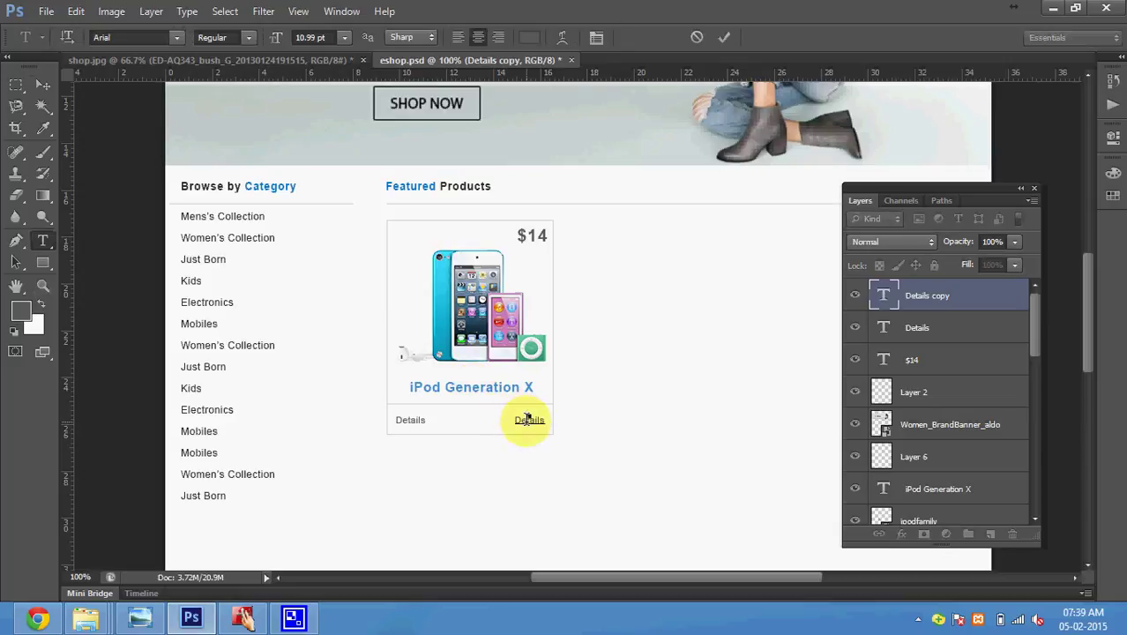
{"action": "double_click", "coordinate": [526, 418]}
{"action": "left_click", "coordinate": [528, 420]}
{"action": "key", "text": "ctrl+a"}
{"action": "key", "text": "BackSpace"}
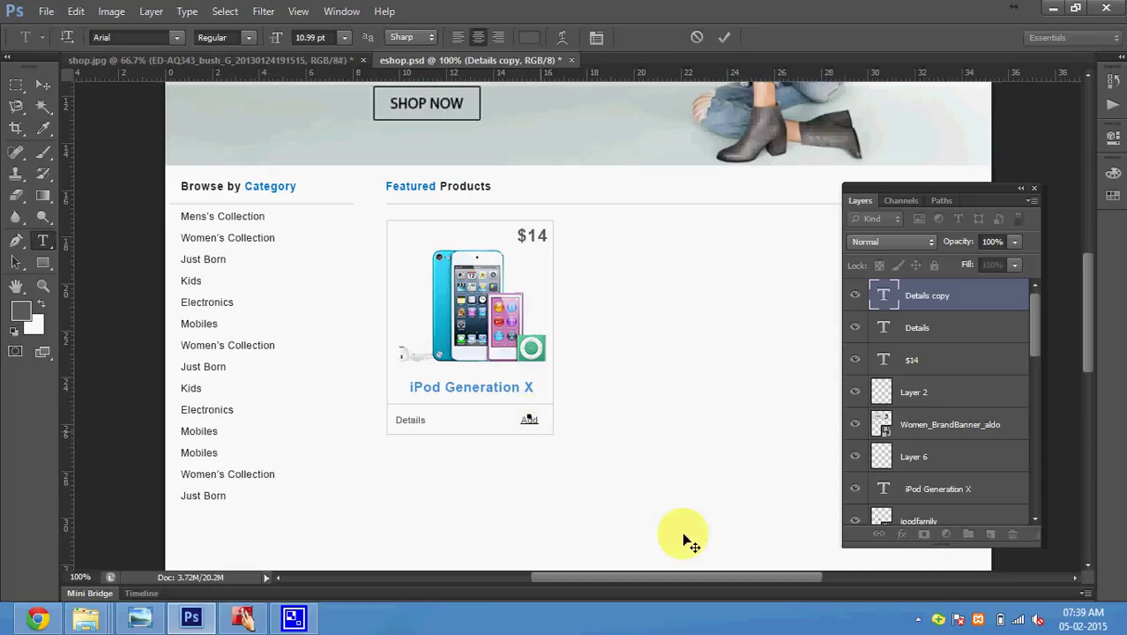
{"action": "type", "text": "to Cart"}
{"action": "key", "text": "ctrl+s"}
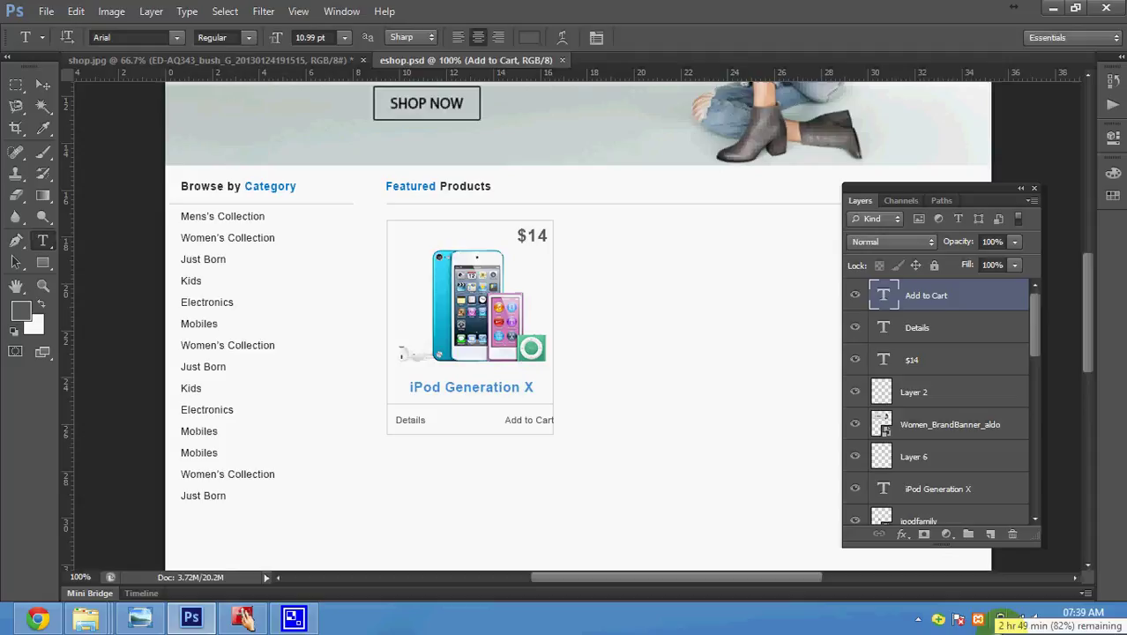
{"action": "key", "text": "ctrl+plus"}
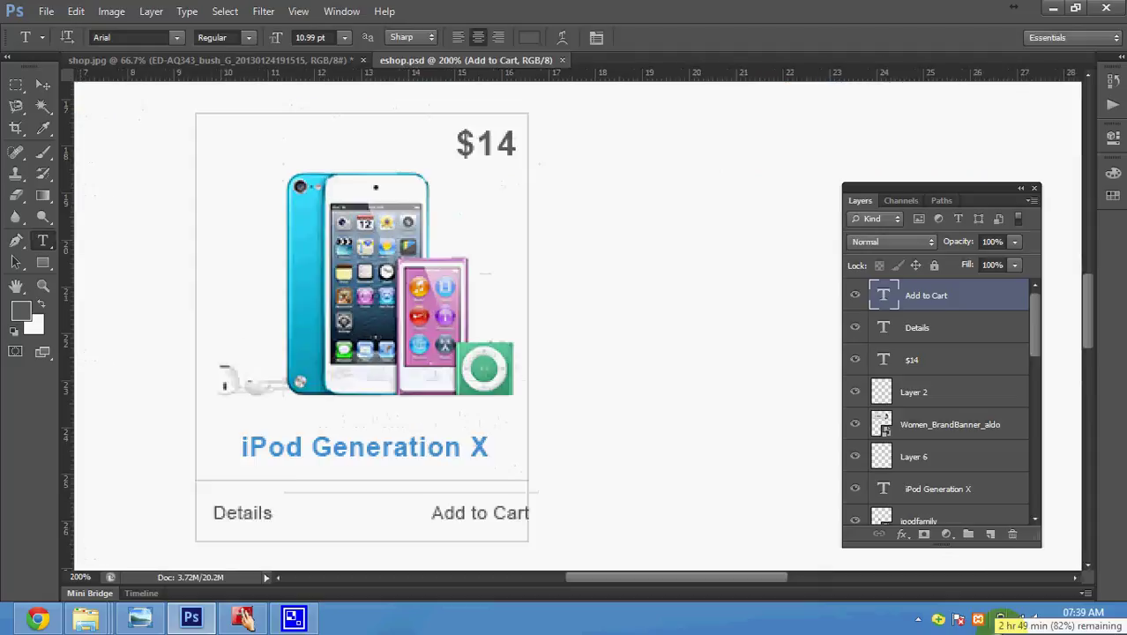
Move Add to Cart level with the Details label and save
{"action": "key", "text": "super+plus"}
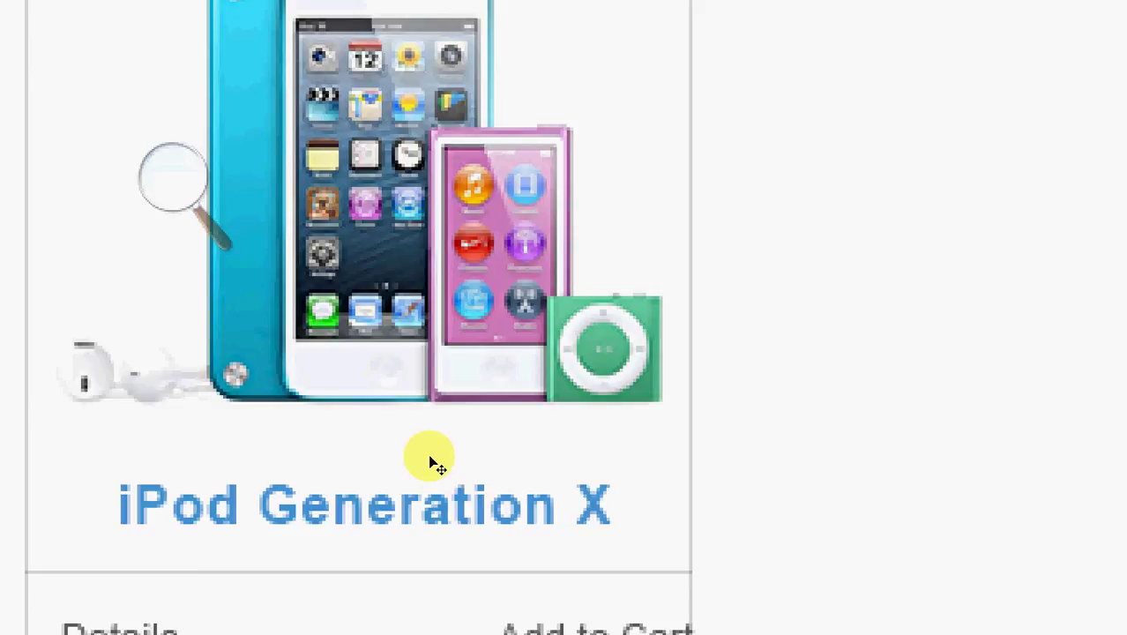
{"action": "key", "text": "super+minus"}
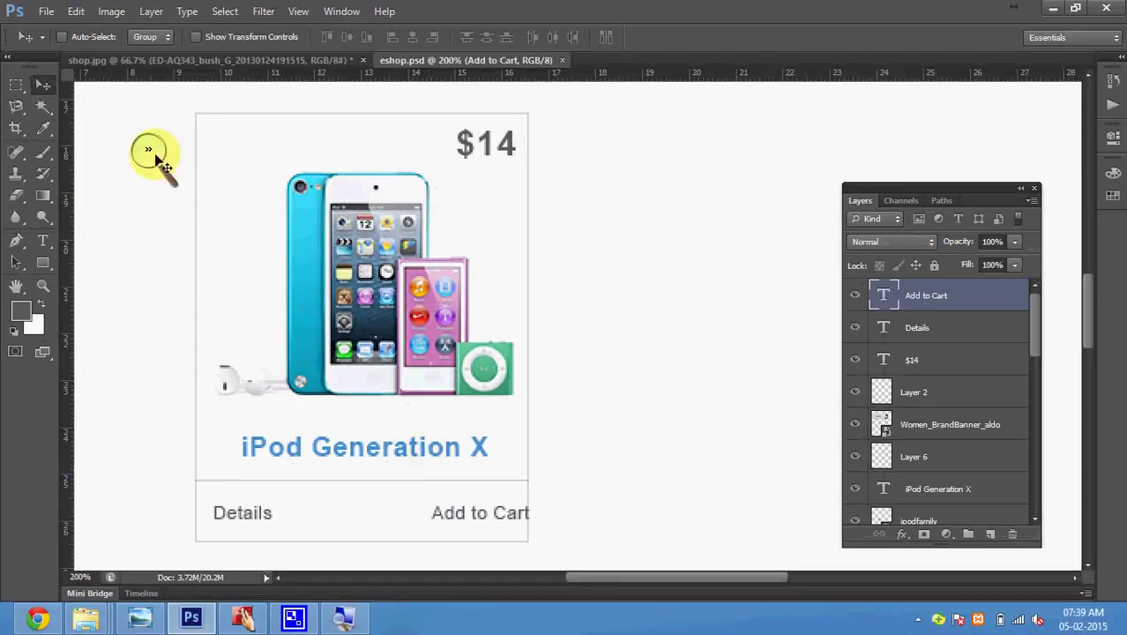
{"action": "left_click", "coordinate": [154, 155]}
{"action": "left_click", "coordinate": [281, 134]}
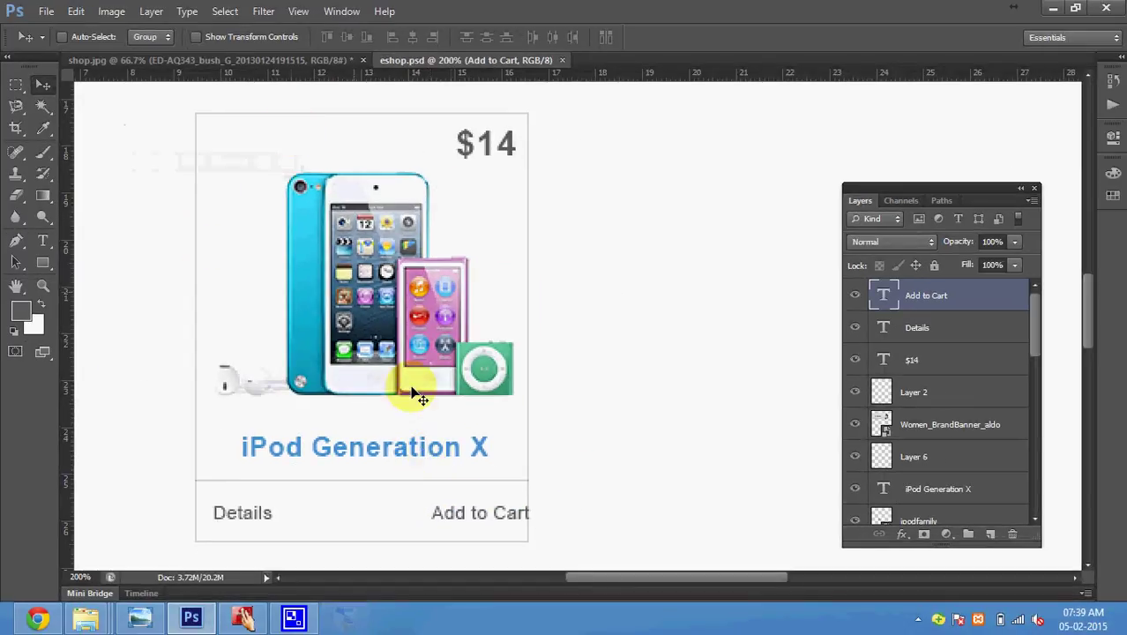
{"action": "left_click_drag", "start_coordinate": [481, 516], "coordinate": [470, 514]}
{"action": "key", "text": "ctrl+s"}
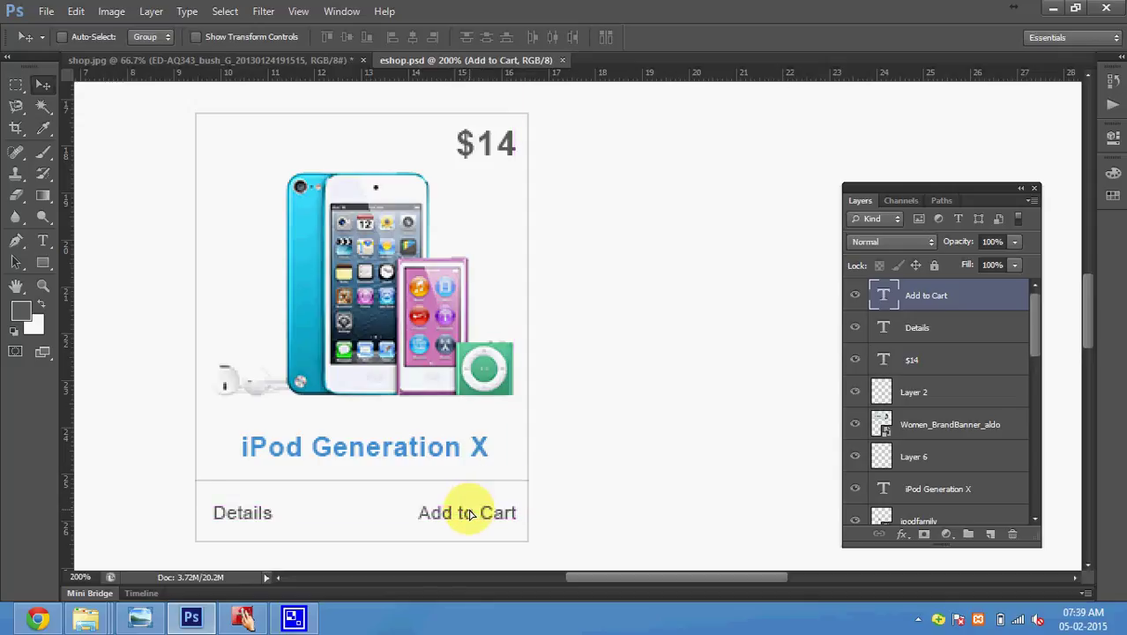
Select the card's Details, $14, Layer 6 and iPod Generation X layers together
{"action": "left_click", "coordinate": [941, 329], "text": "shift"}
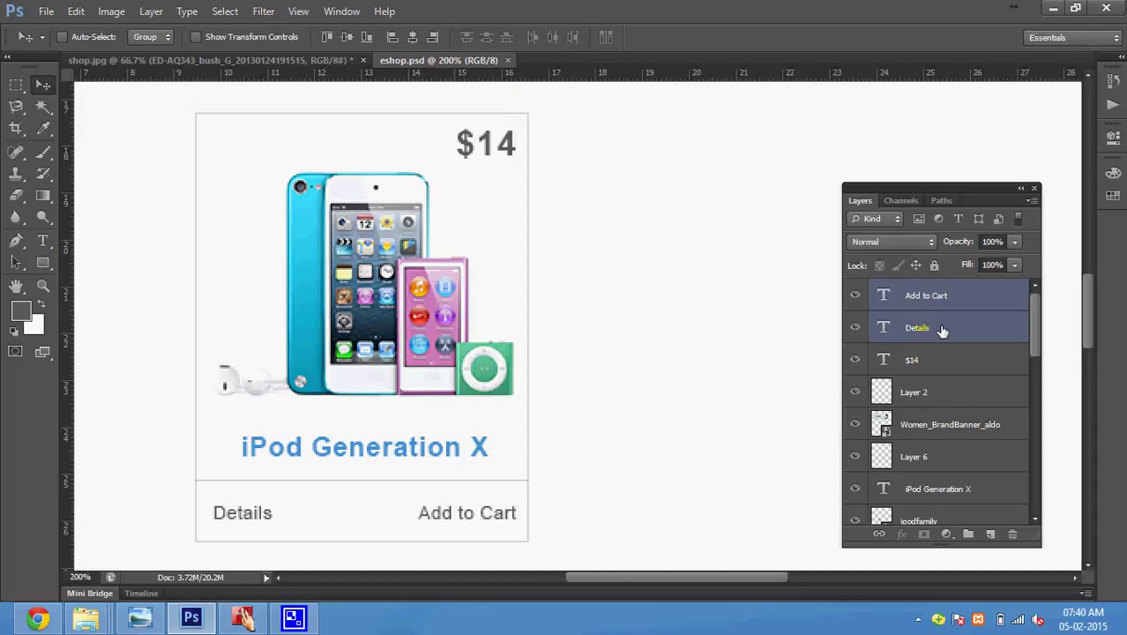
{"action": "left_click", "coordinate": [926, 362], "text": "shift"}
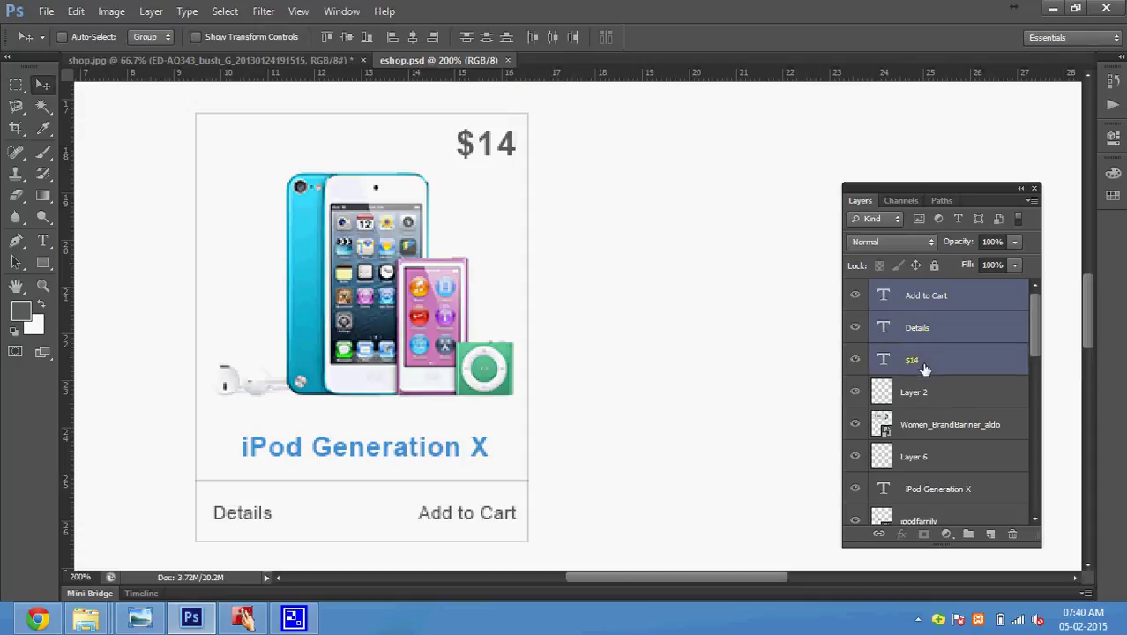
{"action": "left_click", "coordinate": [917, 392], "text": "shift"}
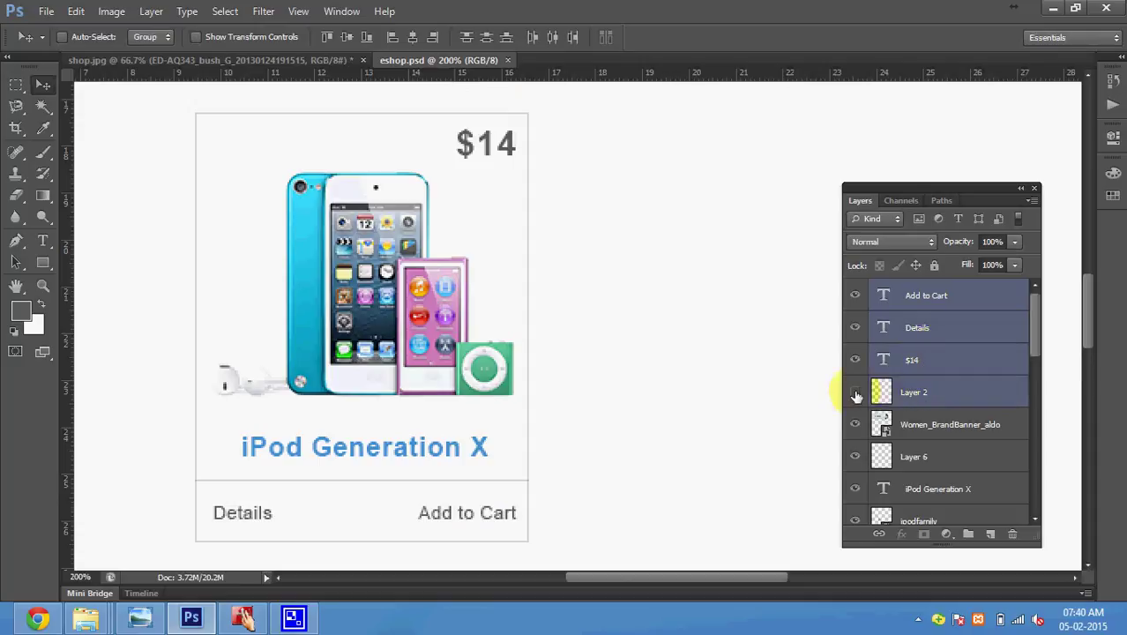
{"action": "left_click", "coordinate": [926, 392], "text": "ctrl"}
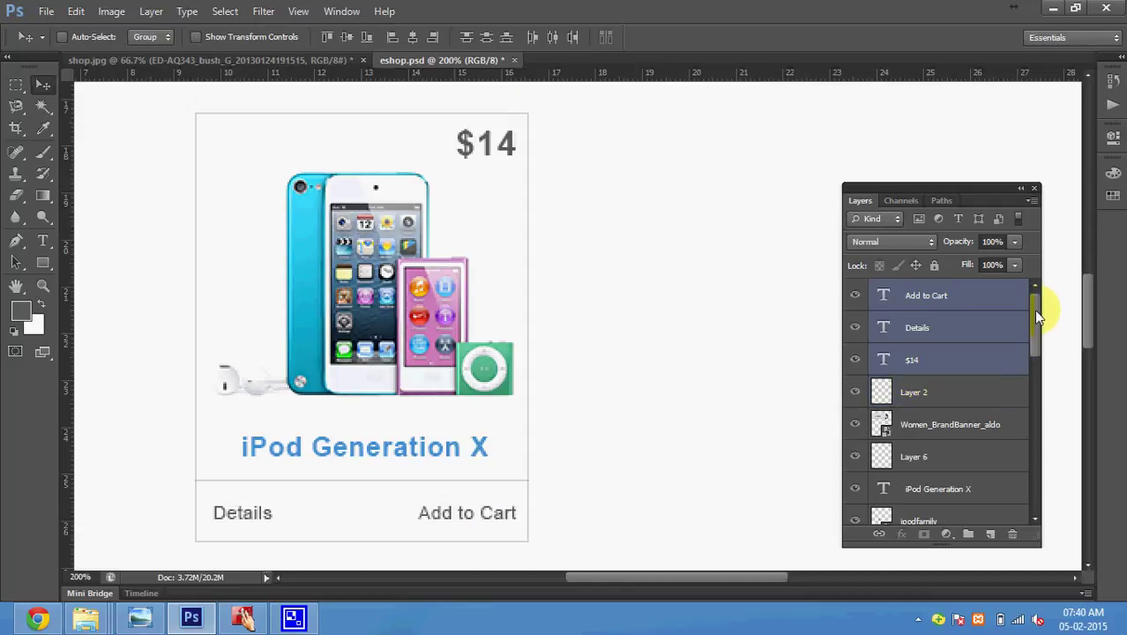
{"action": "left_click", "coordinate": [856, 457]}
{"action": "left_click", "coordinate": [856, 457]}
{"action": "left_click", "coordinate": [918, 459], "text": "ctrl"}
{"action": "left_click", "coordinate": [855, 491]}
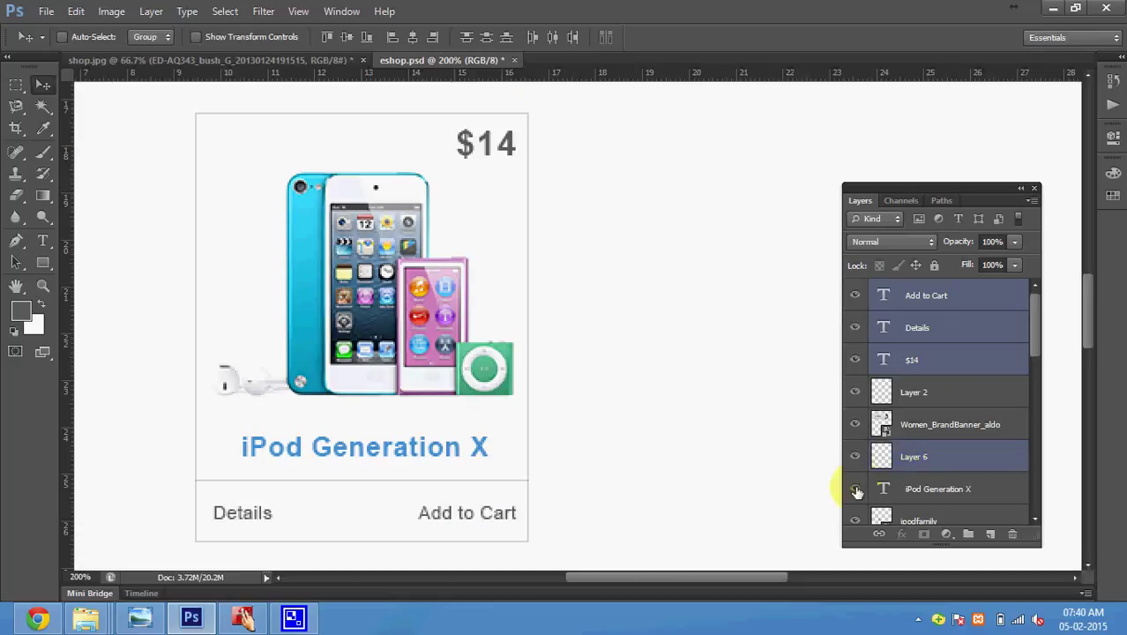
{"action": "left_click", "coordinate": [913, 502], "text": "ctrl"}
Add the ipodfamily image and Layer 4 copy divider to the layer selection
{"action": "left_click_drag", "start_coordinate": [1033, 356], "coordinate": [1012, 394]}
{"action": "left_click", "coordinate": [856, 396]}
{"action": "left_click", "coordinate": [922, 395], "text": "ctrl"}
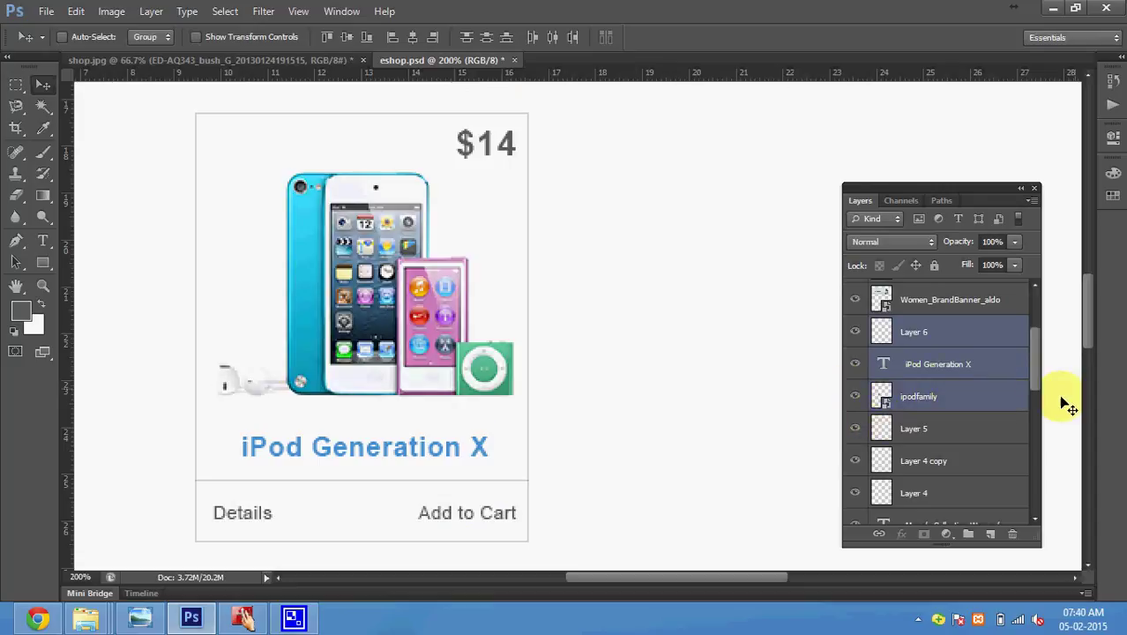
{"action": "left_click", "coordinate": [855, 462]}
{"action": "left_click", "coordinate": [854, 462]}
{"action": "left_click", "coordinate": [938, 464], "text": "ctrl"}
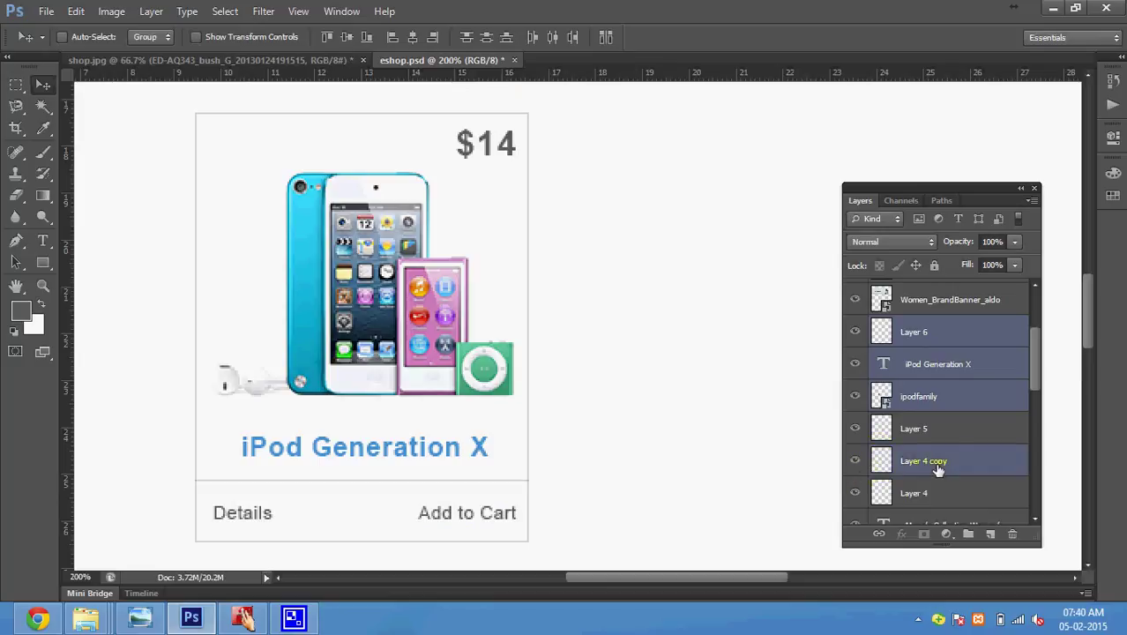
{"action": "mouse_move", "coordinate": [1036, 393]}
{"action": "left_mouse_down"}
{"action": "mouse_move", "coordinate": [1036, 348]}
{"action": "mouse_move", "coordinate": [1036, 389]}
{"action": "left_mouse_up"}
Group the selected card layers into Group 1 and nudge the card up-right
{"action": "left_click_drag", "start_coordinate": [951, 450], "coordinate": [968, 536]}
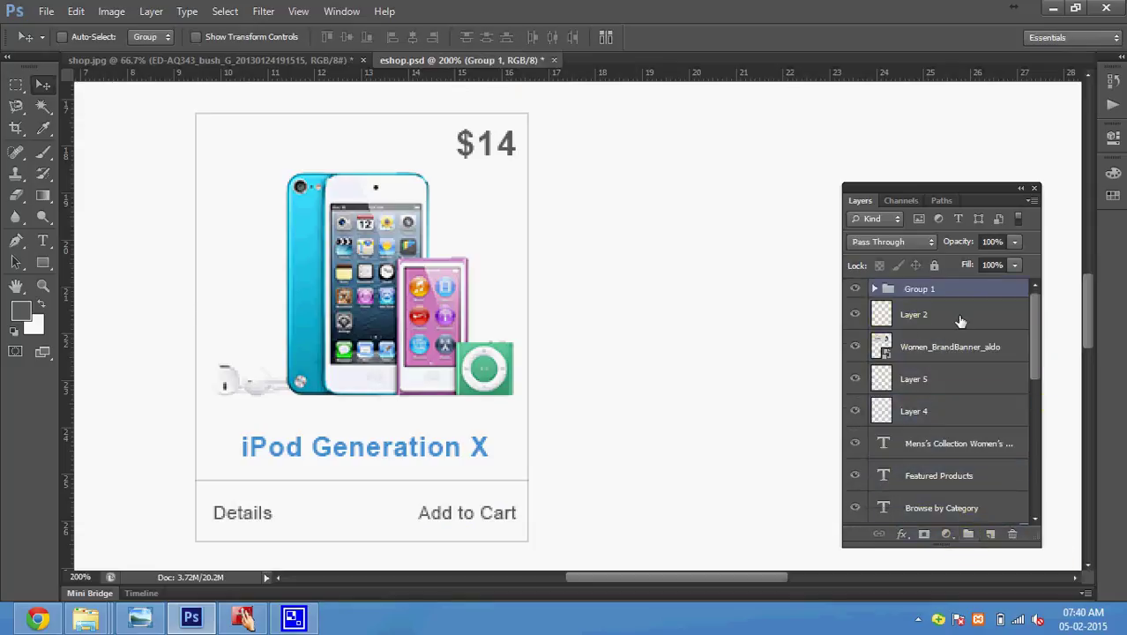
{"action": "left_click_drag", "start_coordinate": [418, 311], "coordinate": [450, 297]}
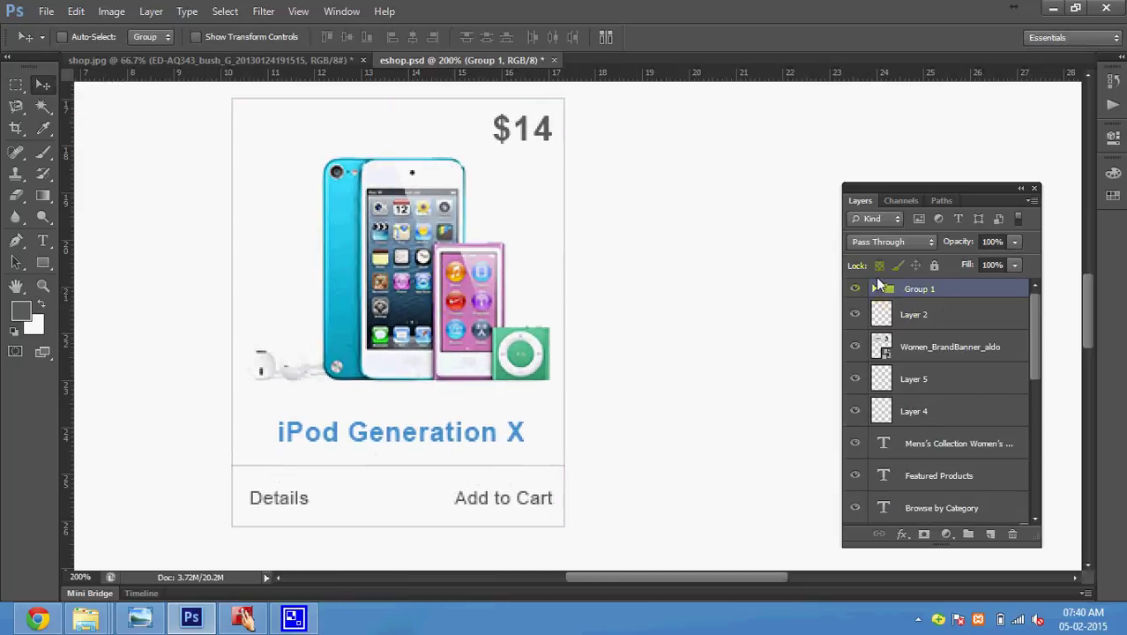
{"action": "left_click", "coordinate": [874, 291]}
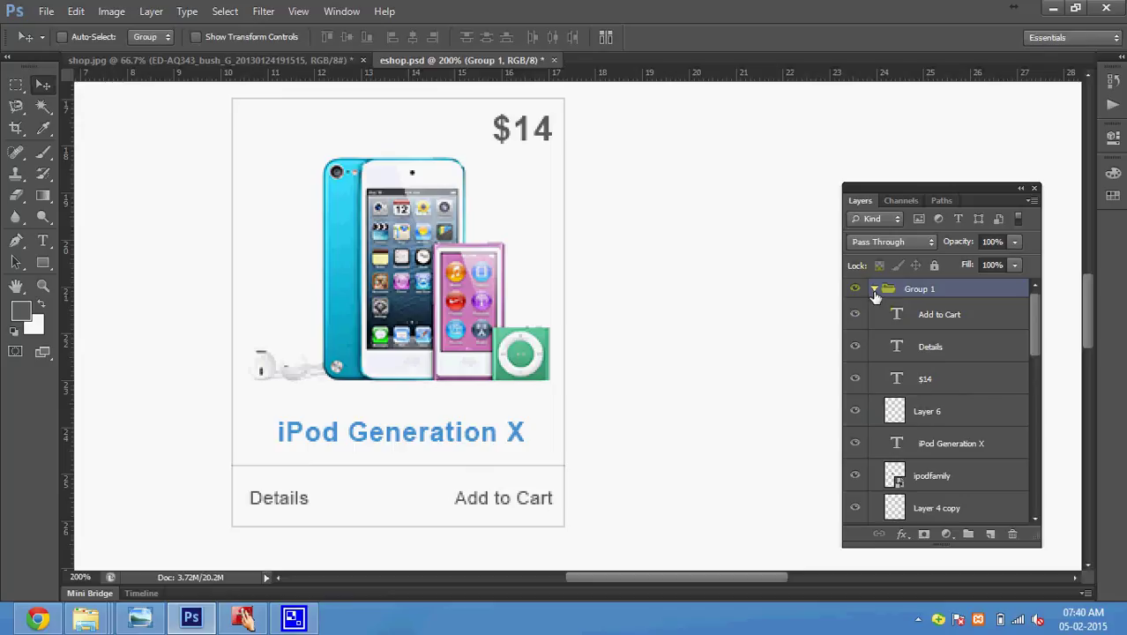
{"action": "left_click", "coordinate": [874, 290]}
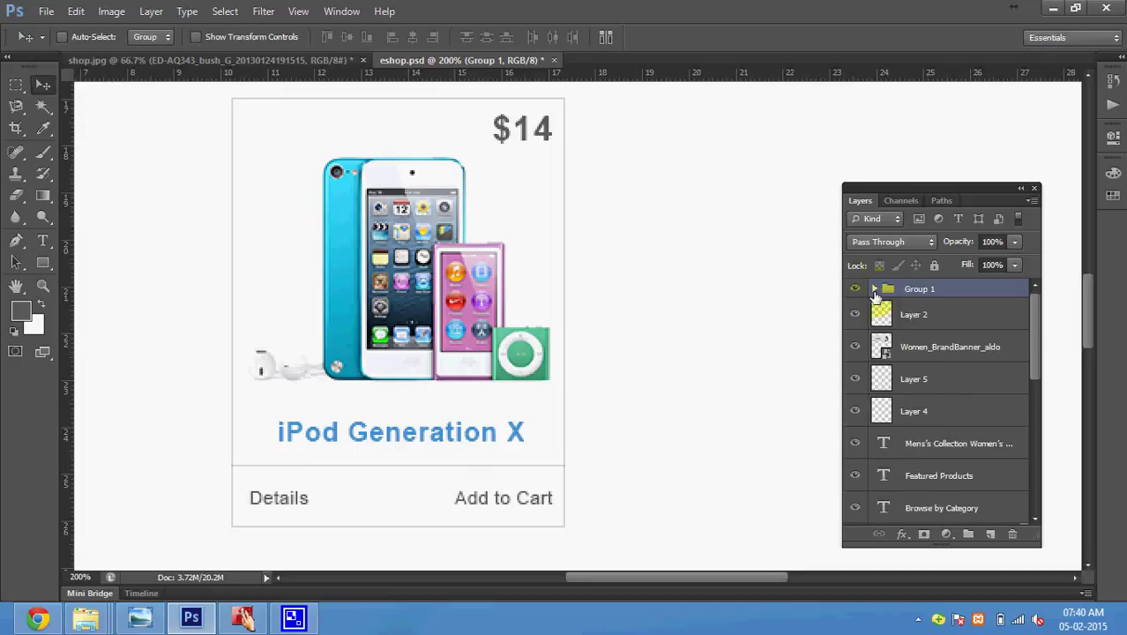
Duplicate the Group 1 iPod card twice, placing the copies side by side to its right
{"action": "key", "text": "ctrl+minus"}
{"action": "mouse_move", "coordinate": [490, 289]}
{"action": "left_mouse_down"}
{"action": "mouse_move", "coordinate": [471, 293]}
{"action": "mouse_move", "coordinate": [654, 294]}
{"action": "left_mouse_up"}
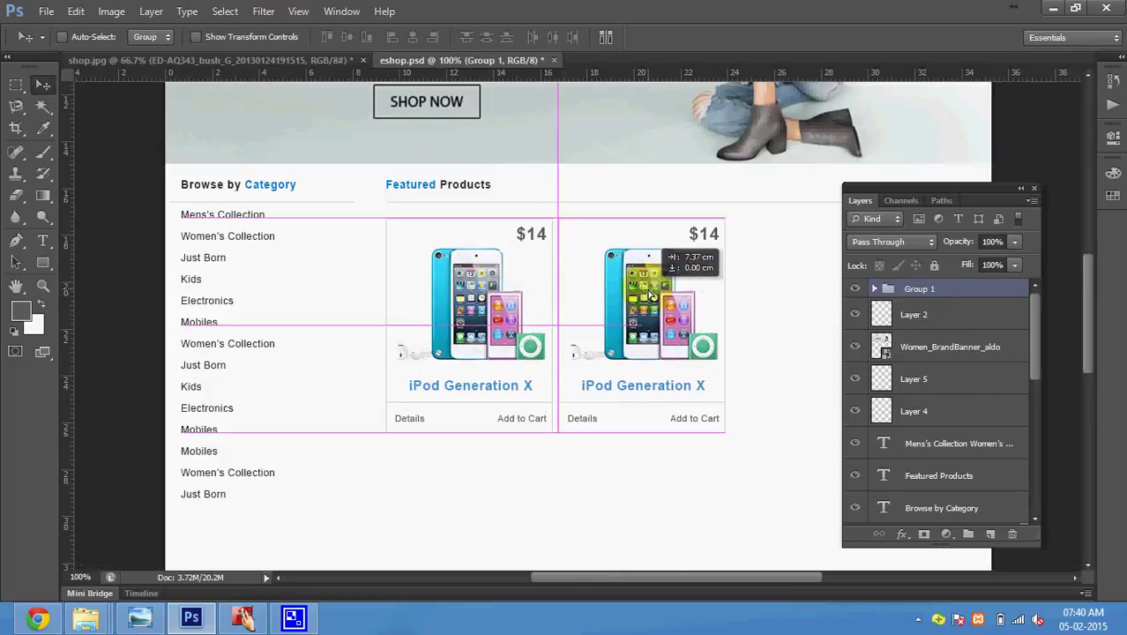
{"action": "left_click_drag", "start_coordinate": [654, 293], "coordinate": [651, 295]}
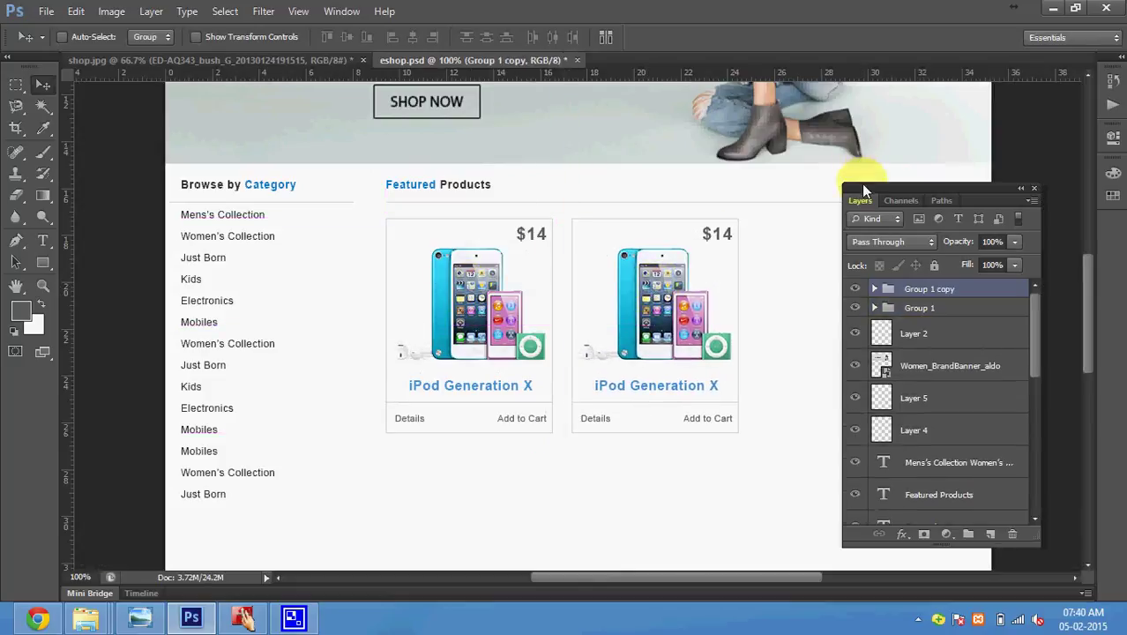
{"action": "left_click_drag", "start_coordinate": [861, 187], "coordinate": [1053, 262]}
{"action": "left_click_drag", "start_coordinate": [681, 311], "coordinate": [855, 300]}
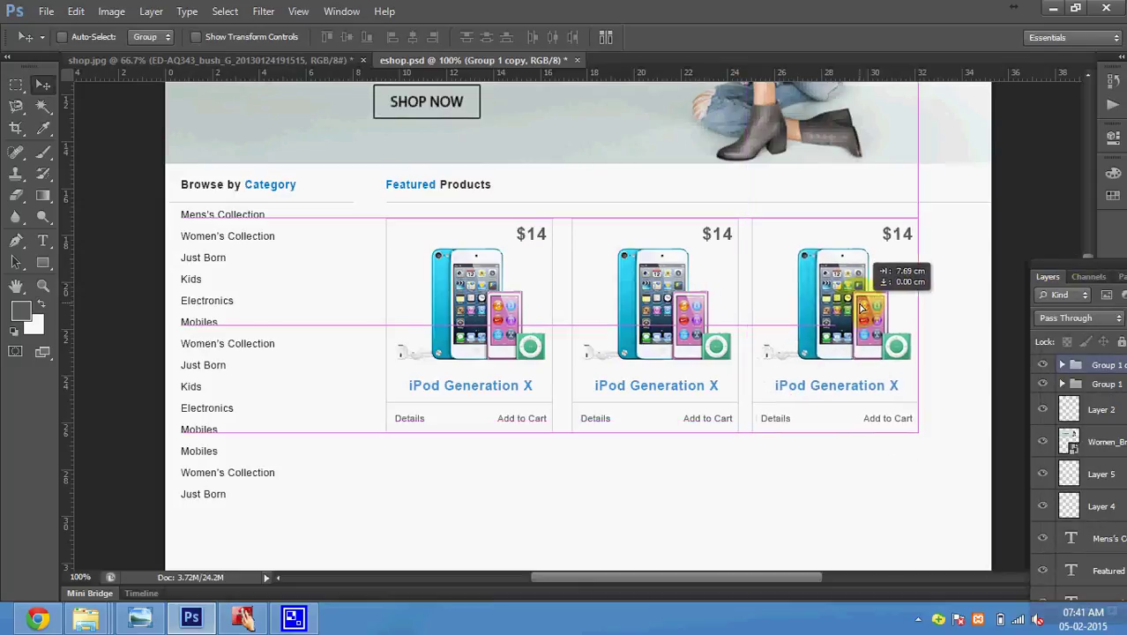
{"action": "left_click_drag", "start_coordinate": [856, 300], "coordinate": [860, 310]}
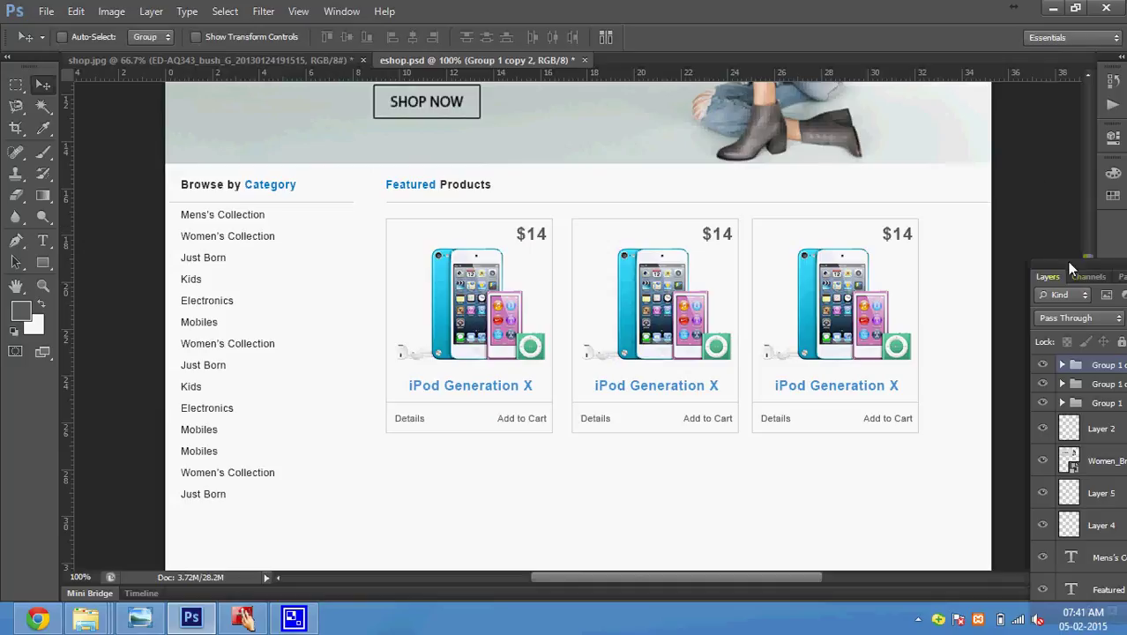
{"action": "left_click_drag", "start_coordinate": [1069, 268], "coordinate": [1003, 159]}
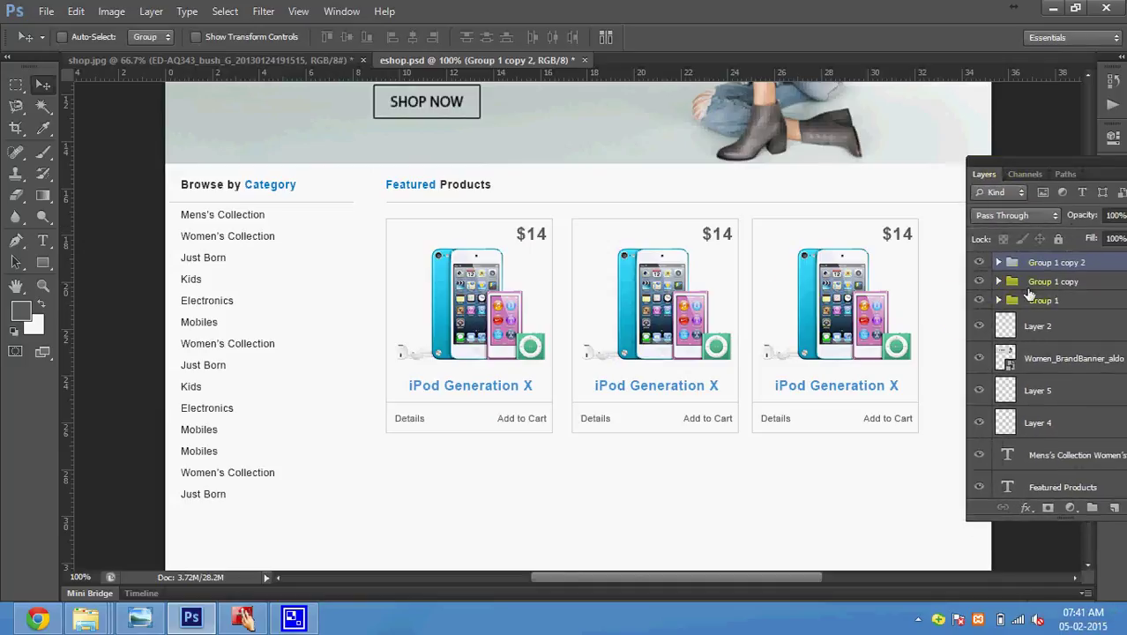
Shift the second and third cards right for even spacing and save
{"action": "left_click", "coordinate": [1050, 282], "text": "shift"}
{"action": "left_click_drag", "start_coordinate": [672, 349], "coordinate": [683, 348]}
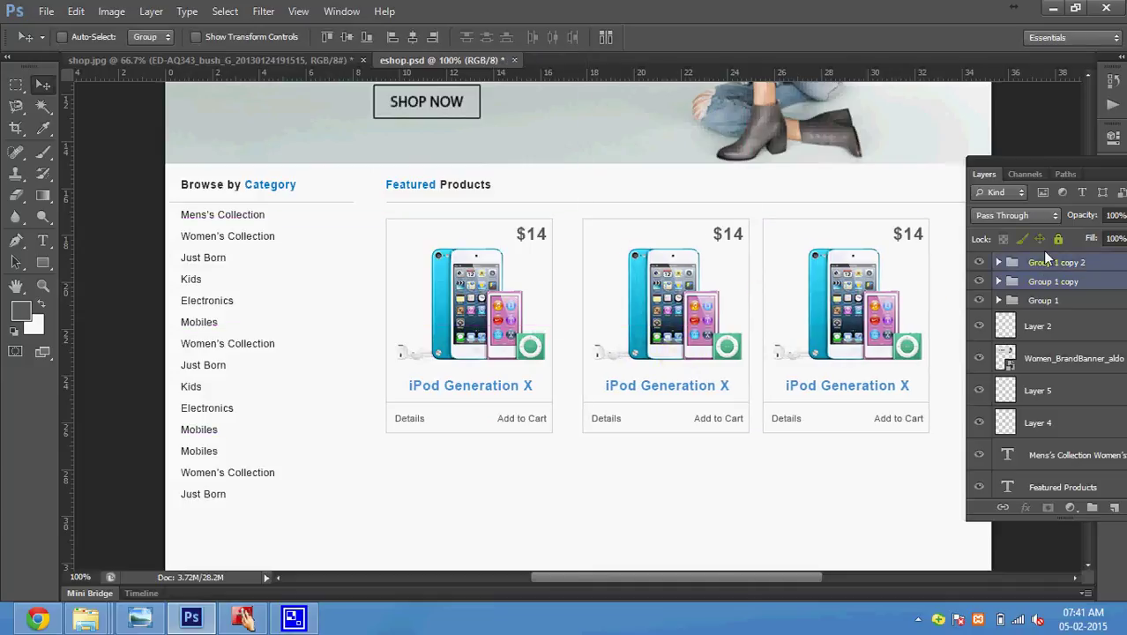
{"action": "left_click", "coordinate": [1050, 262]}
{"action": "left_click_drag", "start_coordinate": [874, 299], "coordinate": [886, 300]}
{"action": "key", "text": "ctrl+s"}
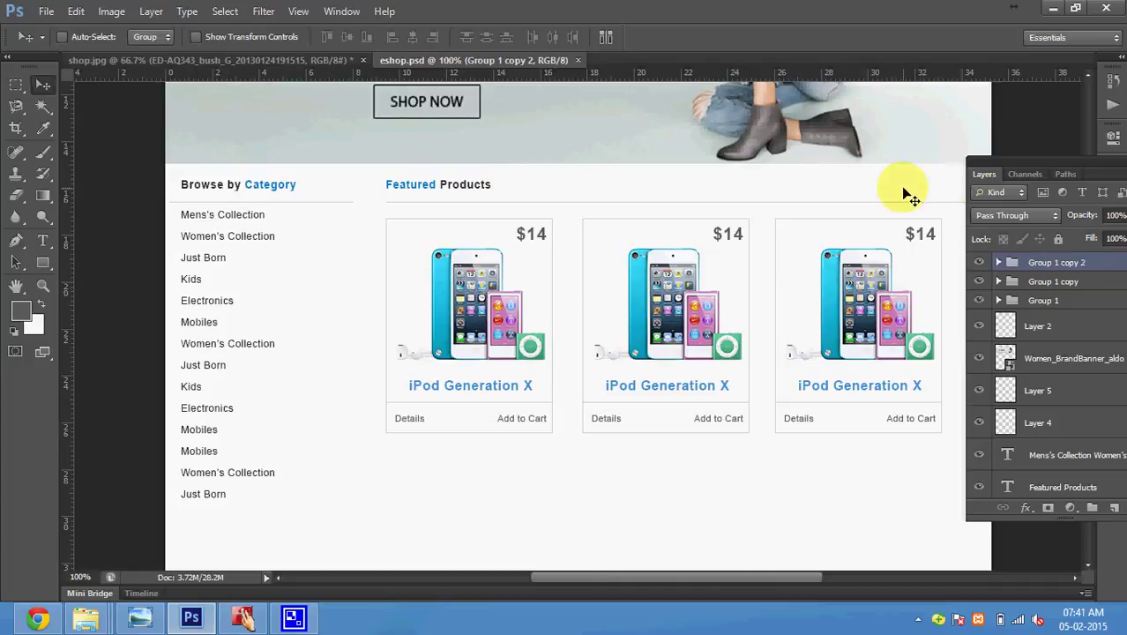
{"action": "mouse_move", "coordinate": [997, 169]}
{"action": "left_mouse_down"}
{"action": "mouse_move", "coordinate": [570, 122]}
{"action": "mouse_move", "coordinate": [158, 141]}
{"action": "left_mouse_up"}
{"action": "left_click_drag", "start_coordinate": [314, 319], "coordinate": [318, 353]}
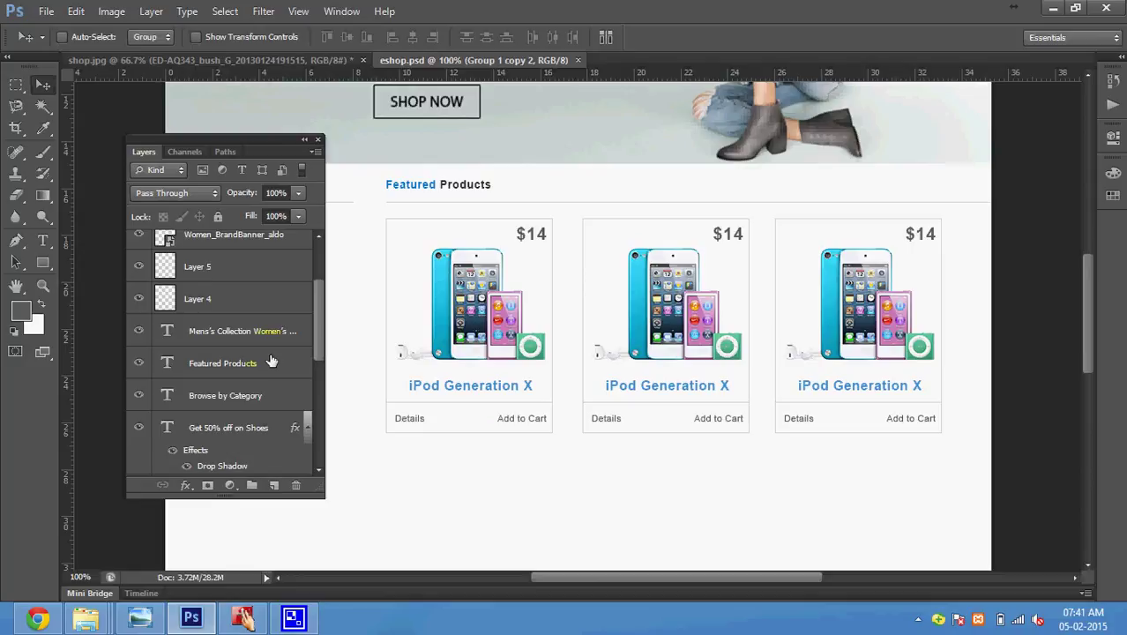
Select the Featured Products heading and Layer 5 underline, then copy them below the card row
{"action": "left_click", "coordinate": [272, 363]}
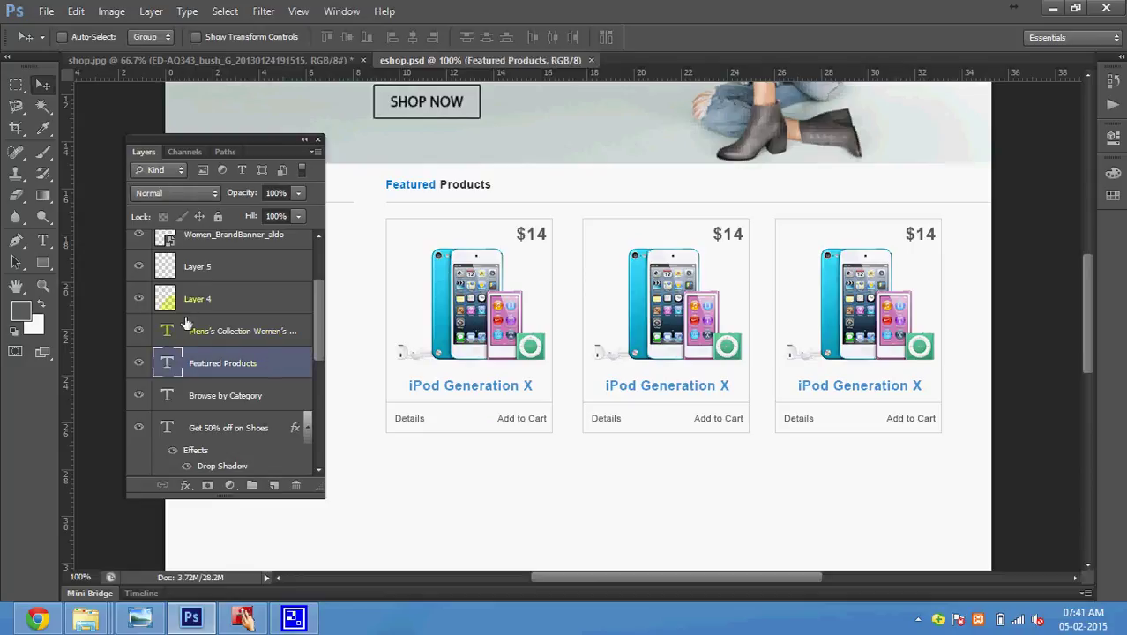
{"action": "left_click", "coordinate": [139, 300]}
{"action": "left_click", "coordinate": [139, 267]}
{"action": "left_click", "coordinate": [139, 267]}
{"action": "left_click", "coordinate": [227, 268], "text": "ctrl"}
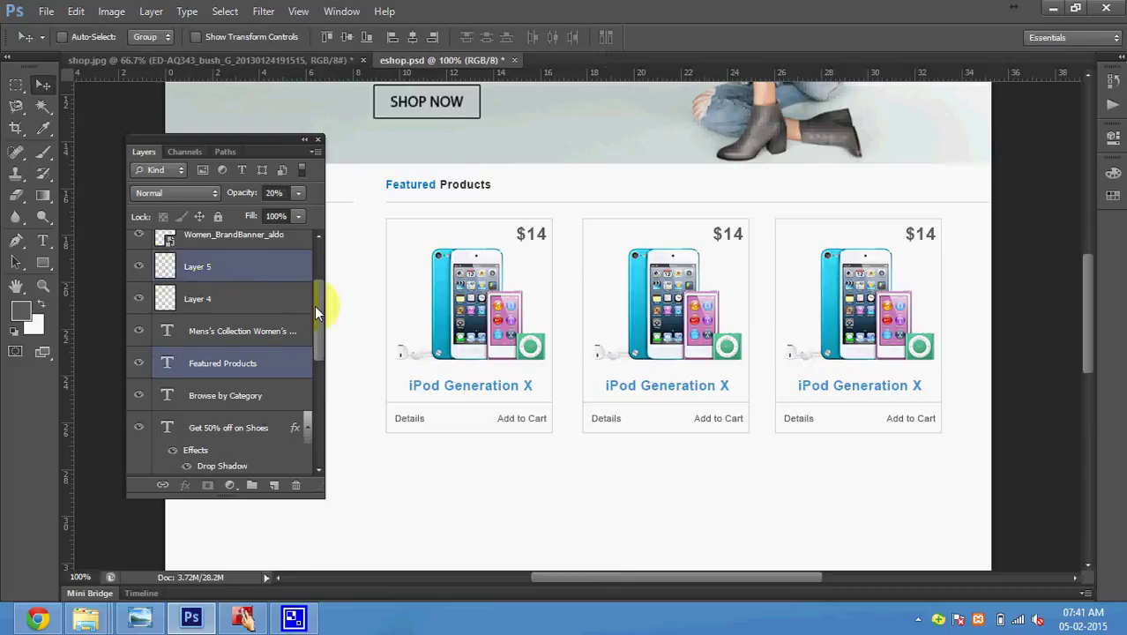
{"action": "left_click_drag", "start_coordinate": [317, 311], "coordinate": [322, 288]}
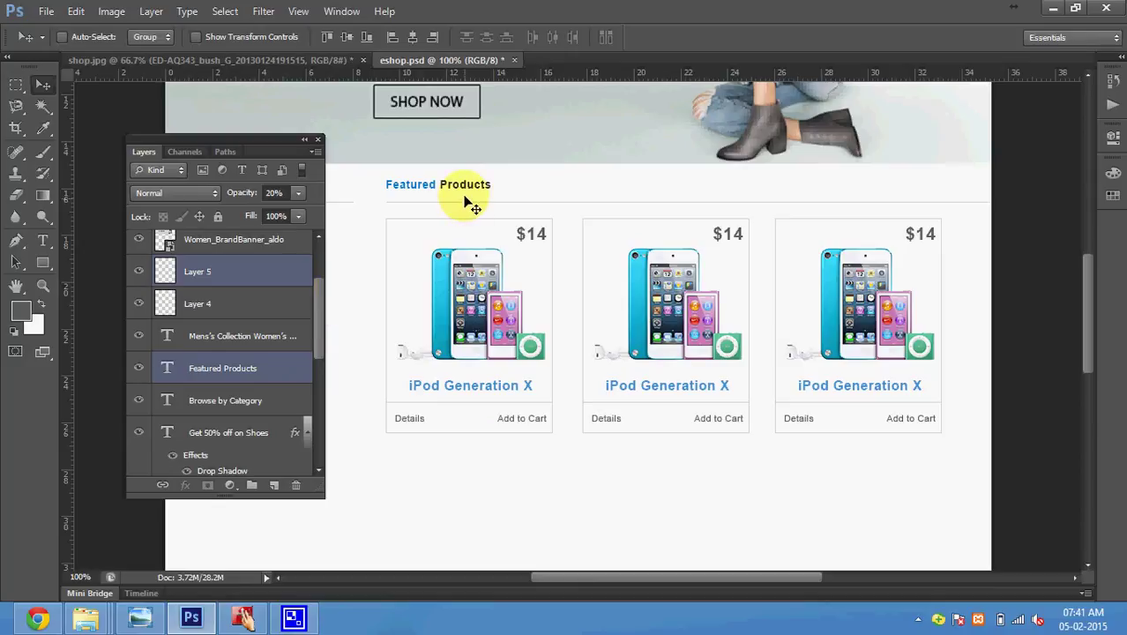
{"action": "left_click_drag", "start_coordinate": [467, 246], "coordinate": [461, 474]}
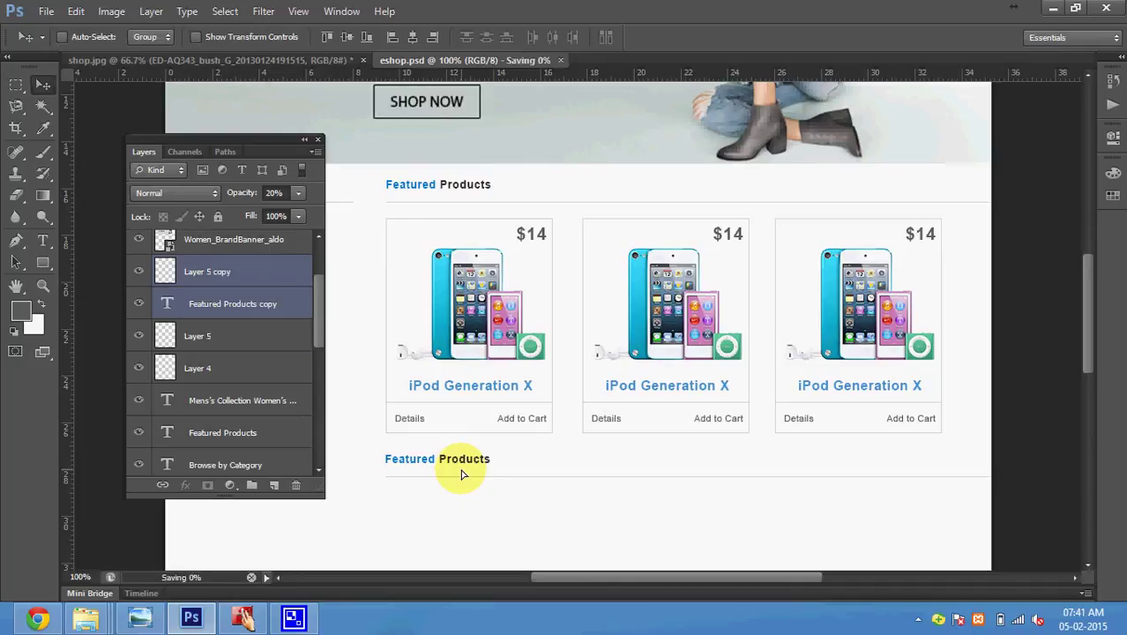
{"action": "left_click", "coordinate": [42, 243]}
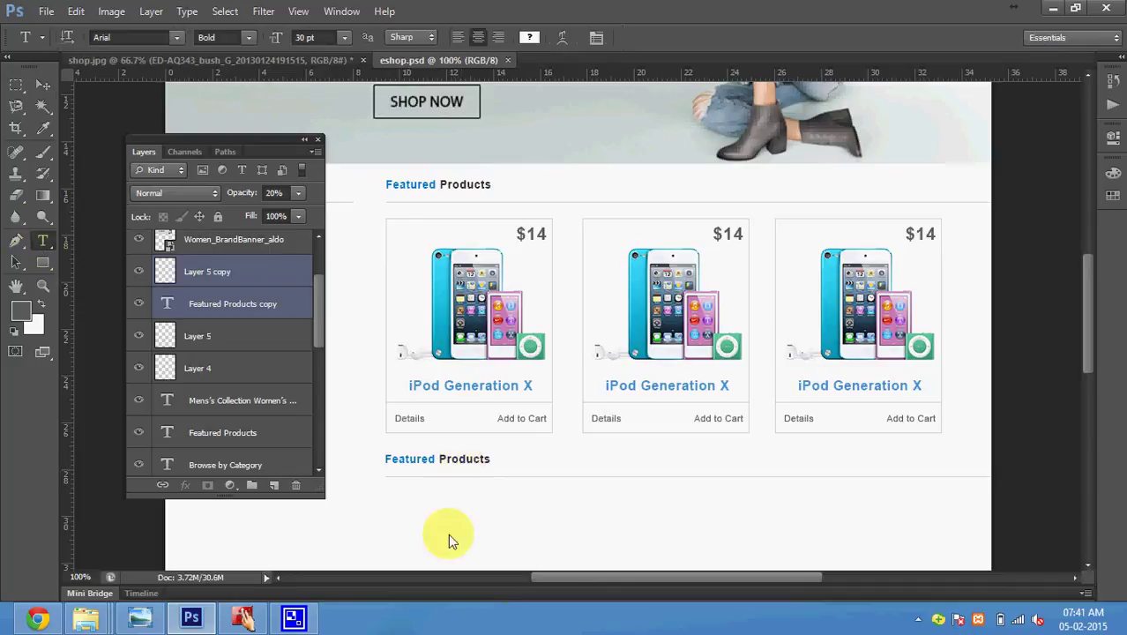
Change the lower heading's text from 'Featured Products' to 'Products Listing'
{"action": "left_click_drag", "start_coordinate": [434, 458], "coordinate": [377, 459]}
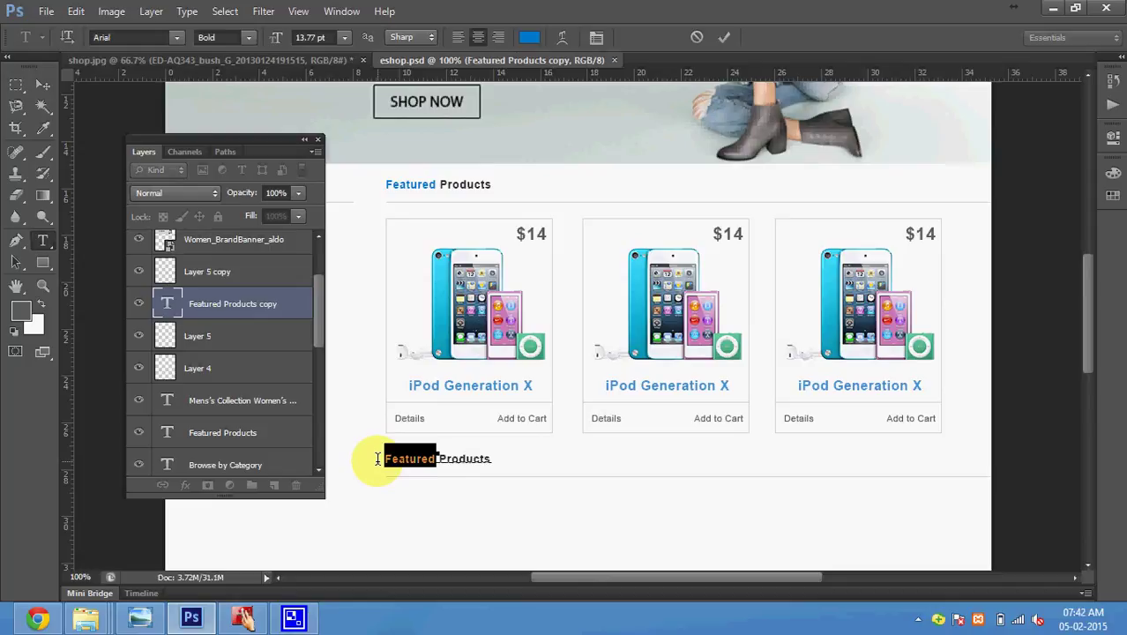
{"action": "type", "text": "Brow"}
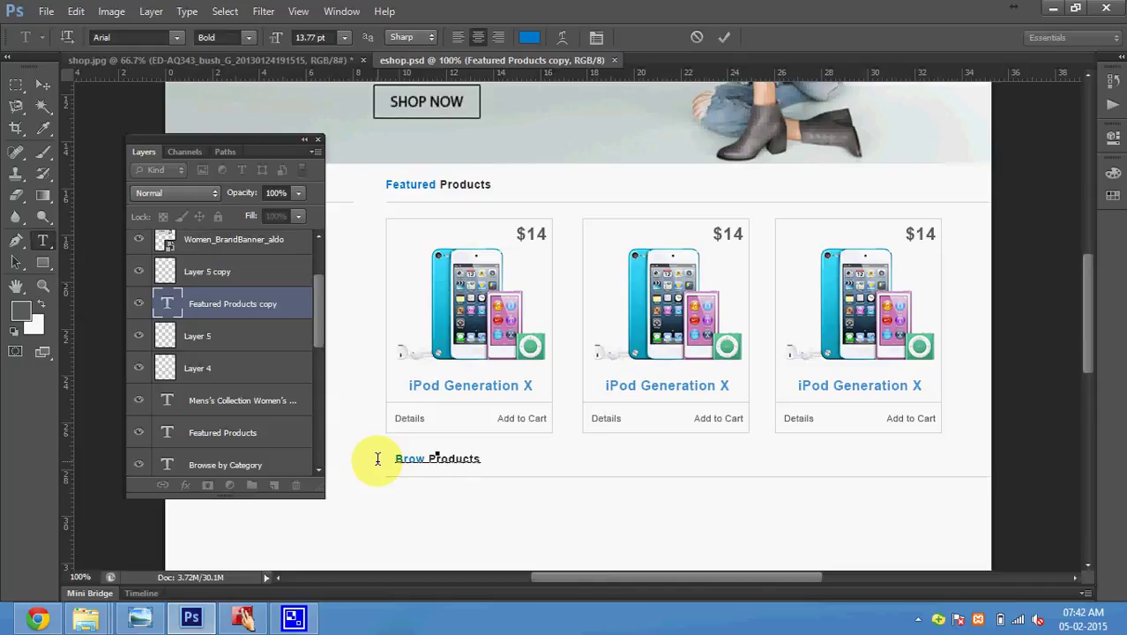
{"action": "key", "text": "BackSpace"}
{"action": "key", "text": "BackSpace"}
{"action": "key", "text": "BackSpace"}
{"action": "key", "text": "ctrl+z"}
{"action": "key", "text": "ctrl+z"}
{"action": "left_click", "coordinate": [380, 459]}
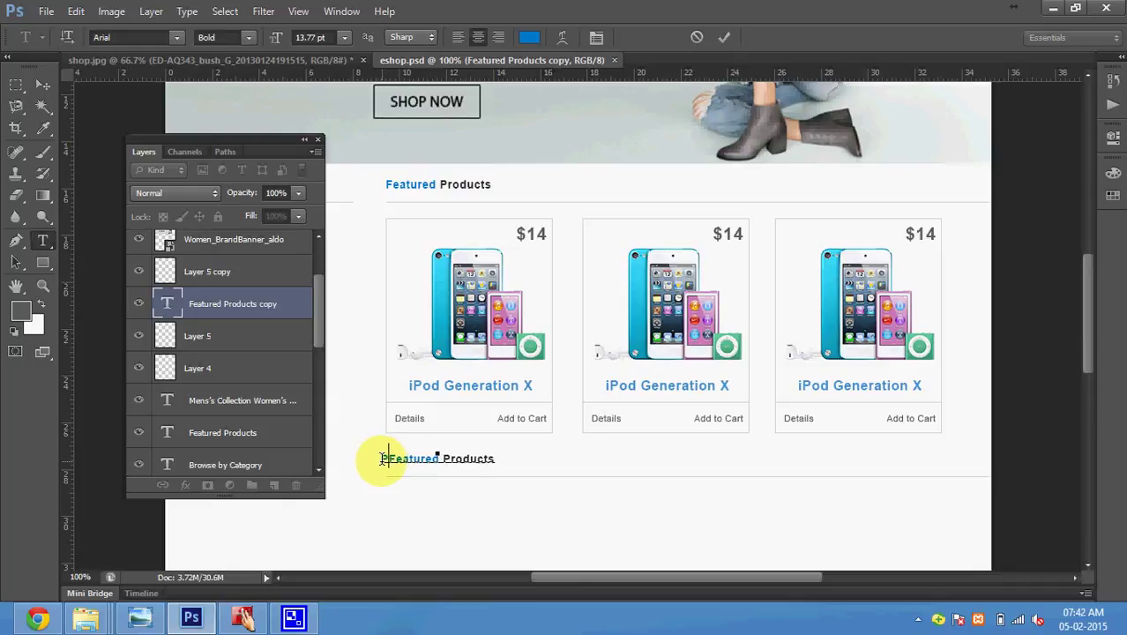
{"action": "type", "text": "Products"}
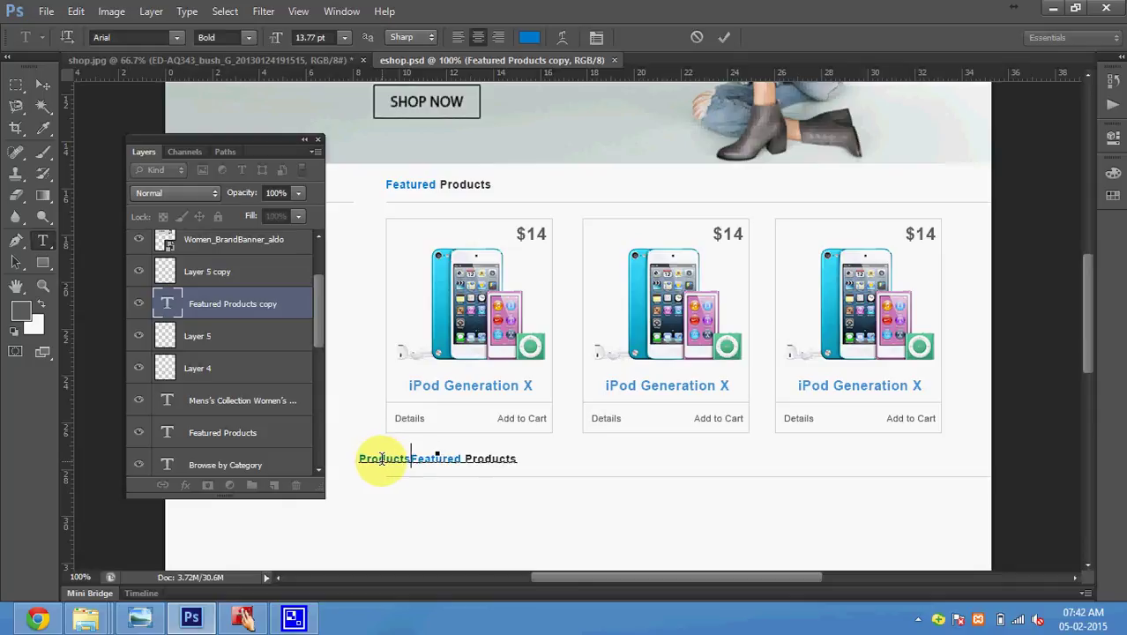
{"action": "key", "text": "Delete"}
{"action": "key", "text": "Delete"}
{"action": "key", "text": "Delete"}
{"action": "key", "text": "Delete"}
{"action": "key", "text": "Delete"}
{"action": "key", "text": "Delete"}
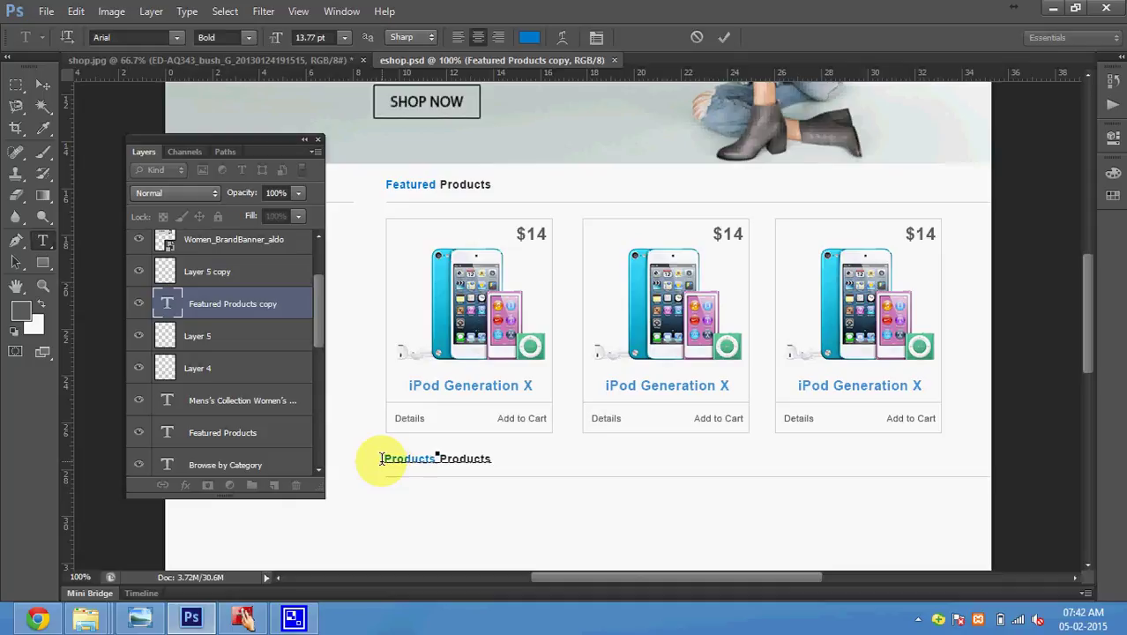
{"action": "key", "text": "ctrl+shift+Right"}
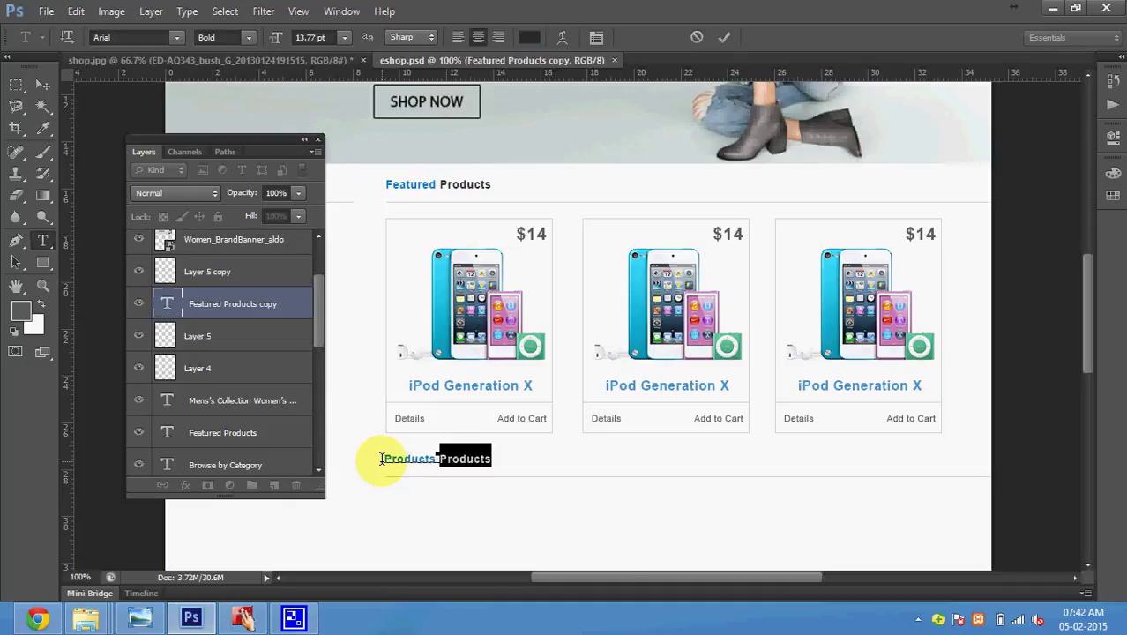
{"action": "type", "text": "Listing"}
{"action": "key", "text": "ctrl+s"}
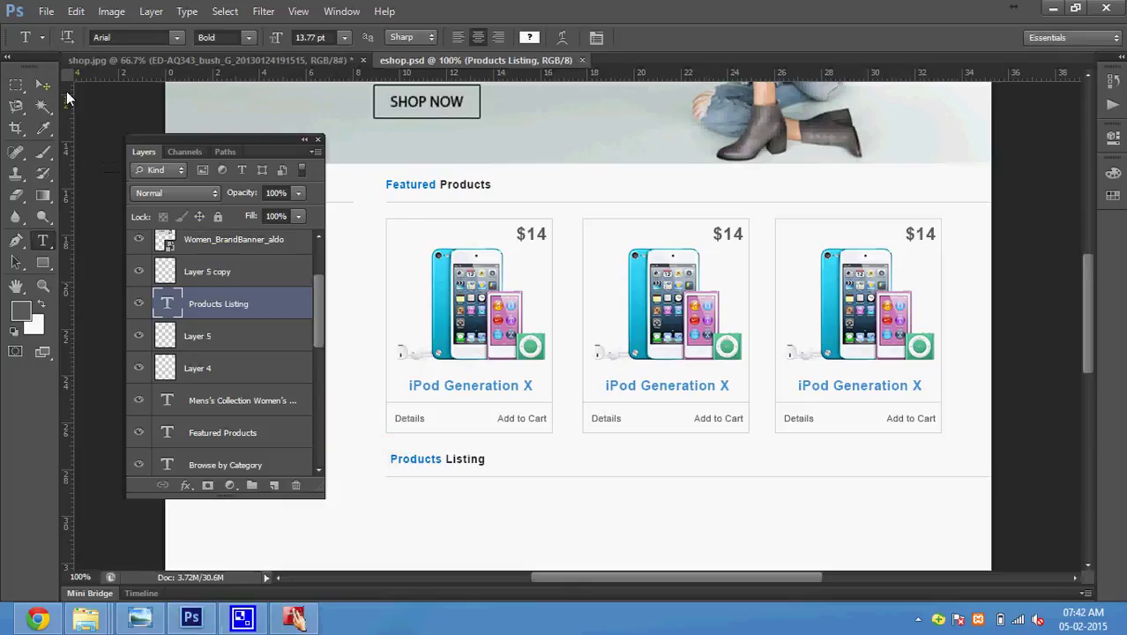
Shift the Products Listing heading slightly left to align with Featured Products
{"action": "left_click", "coordinate": [40, 85]}
{"action": "left_click_drag", "start_coordinate": [452, 469], "coordinate": [448, 469]}
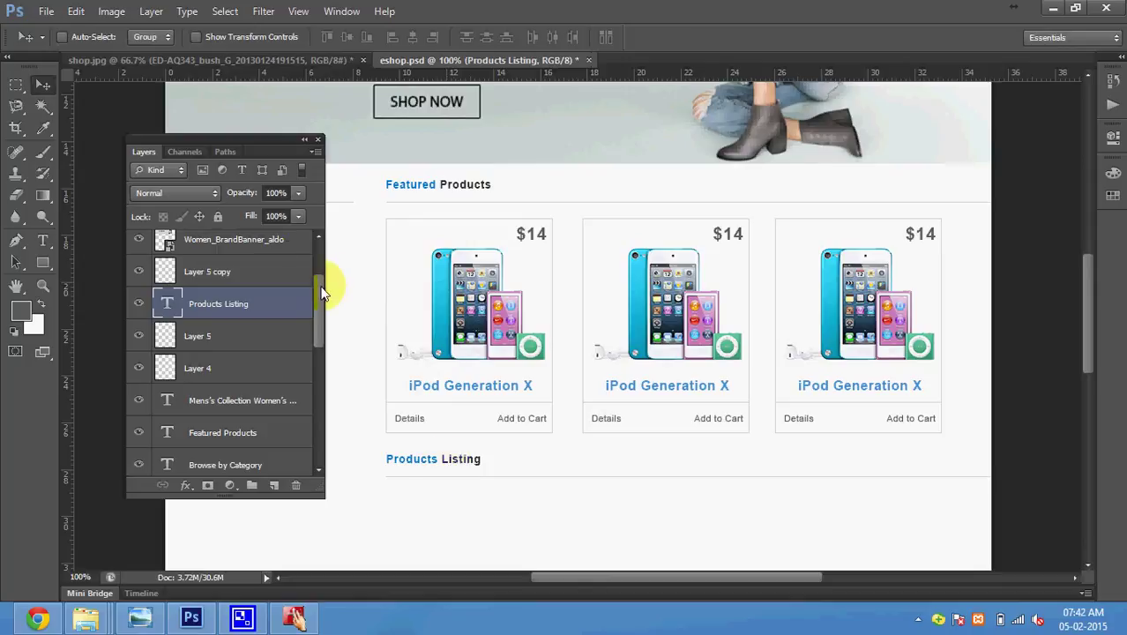
{"action": "left_click_drag", "start_coordinate": [322, 293], "coordinate": [319, 256]}
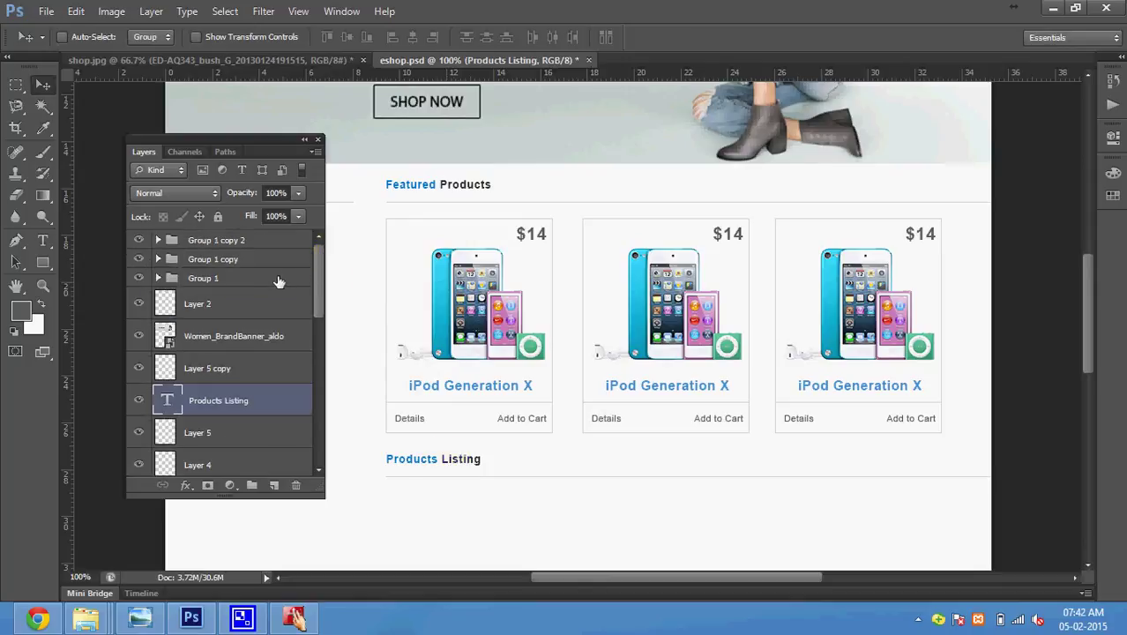
Alt-drag copies of Group 1, Group 1 copy and Group 1 copy 2 below Products Listing
{"action": "left_click", "coordinate": [277, 281]}
{"action": "left_click", "coordinate": [282, 259], "text": "ctrl"}
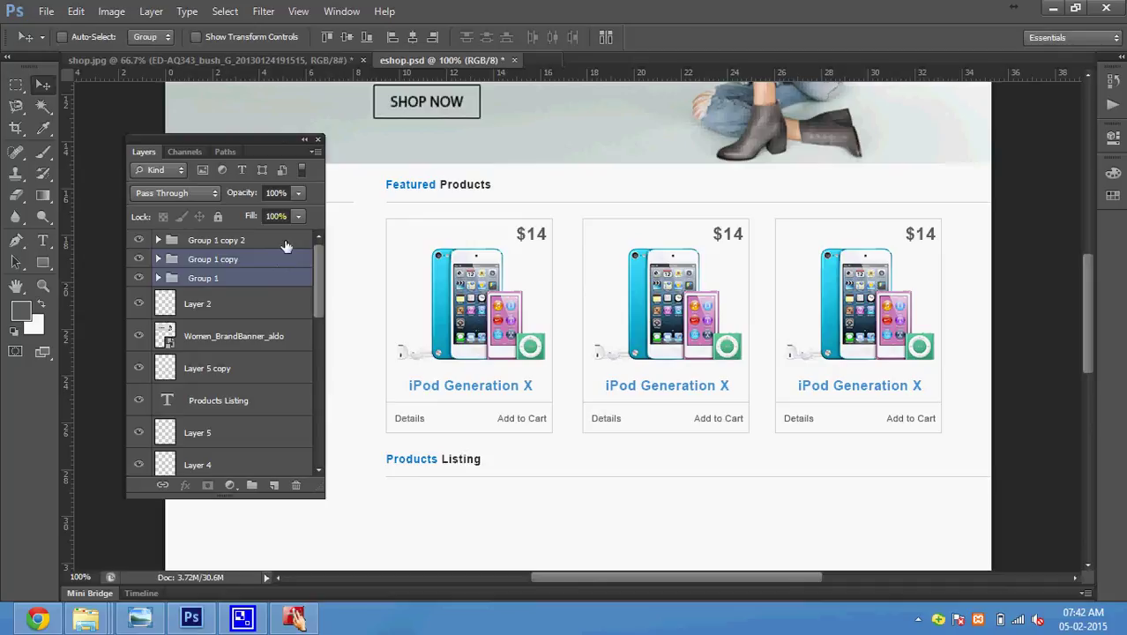
{"action": "left_click", "coordinate": [282, 241], "text": "ctrl"}
{"action": "left_click_drag", "start_coordinate": [1084, 314], "coordinate": [1086, 385]}
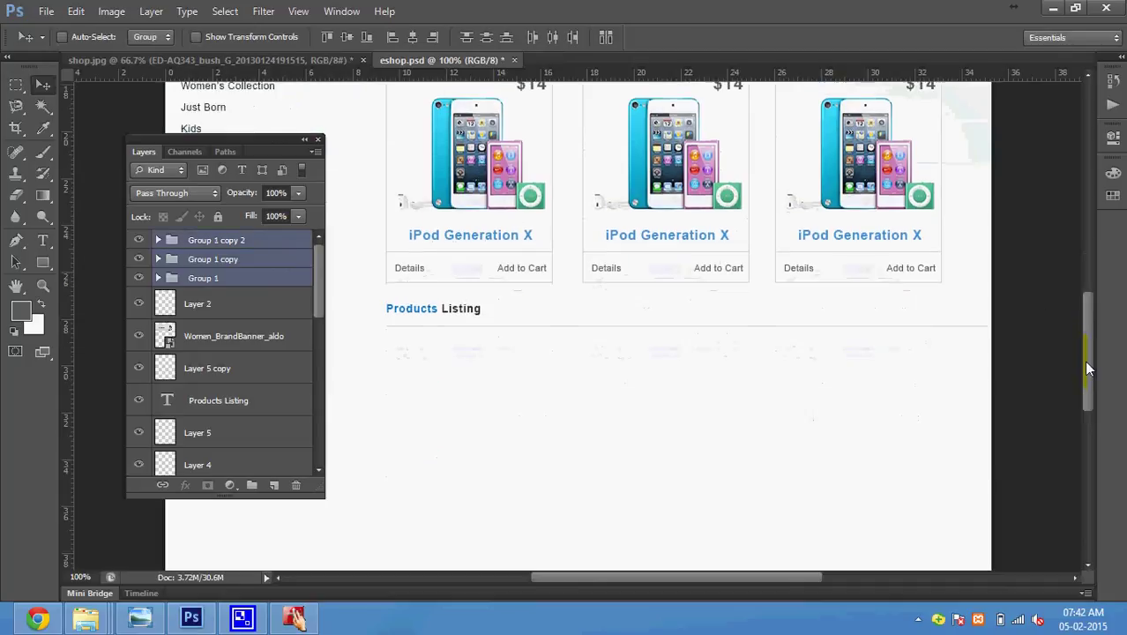
{"action": "left_click_drag", "start_coordinate": [549, 156], "coordinate": [524, 427]}
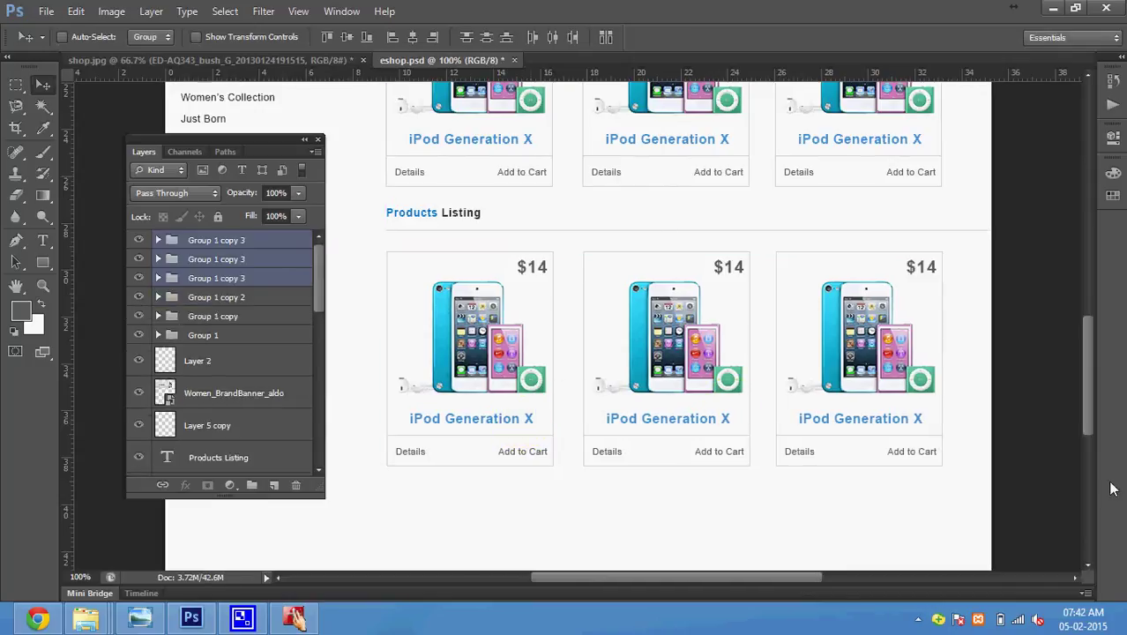
Save eshop.psd
{"action": "left_click_drag", "start_coordinate": [1086, 414], "coordinate": [1085, 460]}
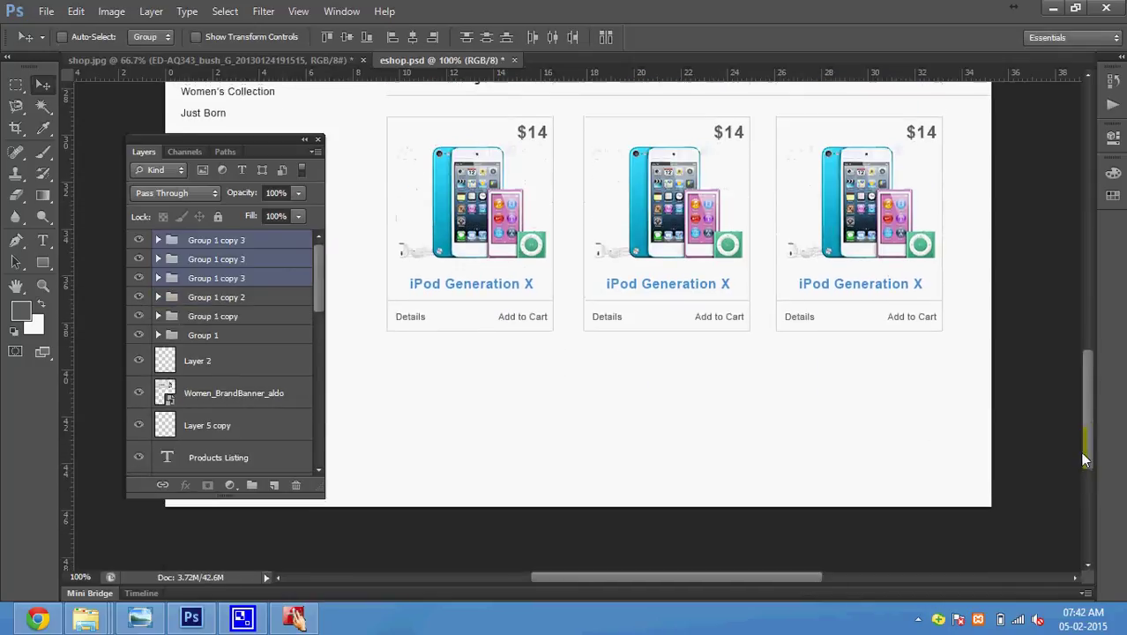
{"action": "key", "text": "ctrl+s"}
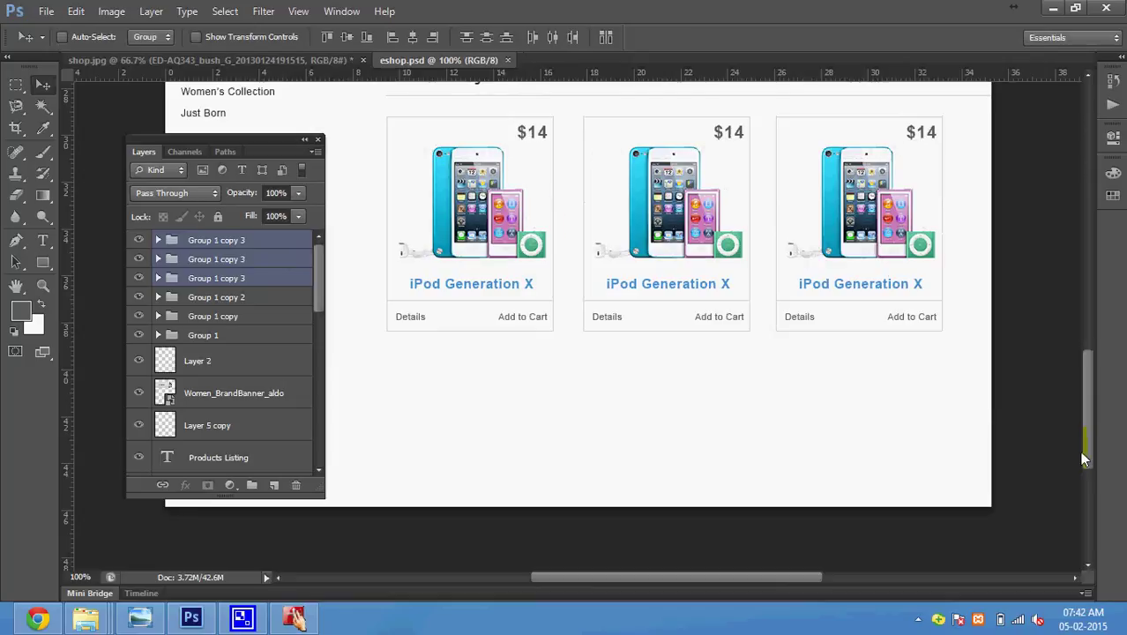
{"action": "left_click", "coordinate": [111, 12]}
{"action": "mouse_move", "coordinate": [141, 162]}
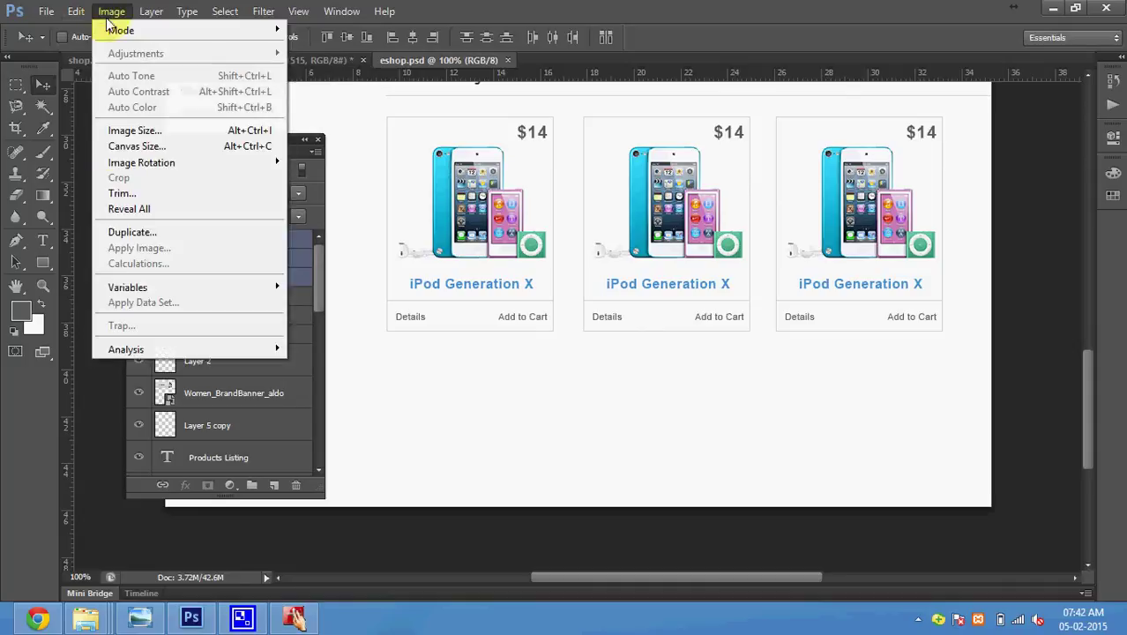
Set the Canvas Size height to 1600 pixels, anchored top-center, extending the bottom
{"action": "left_click", "coordinate": [114, 146]}
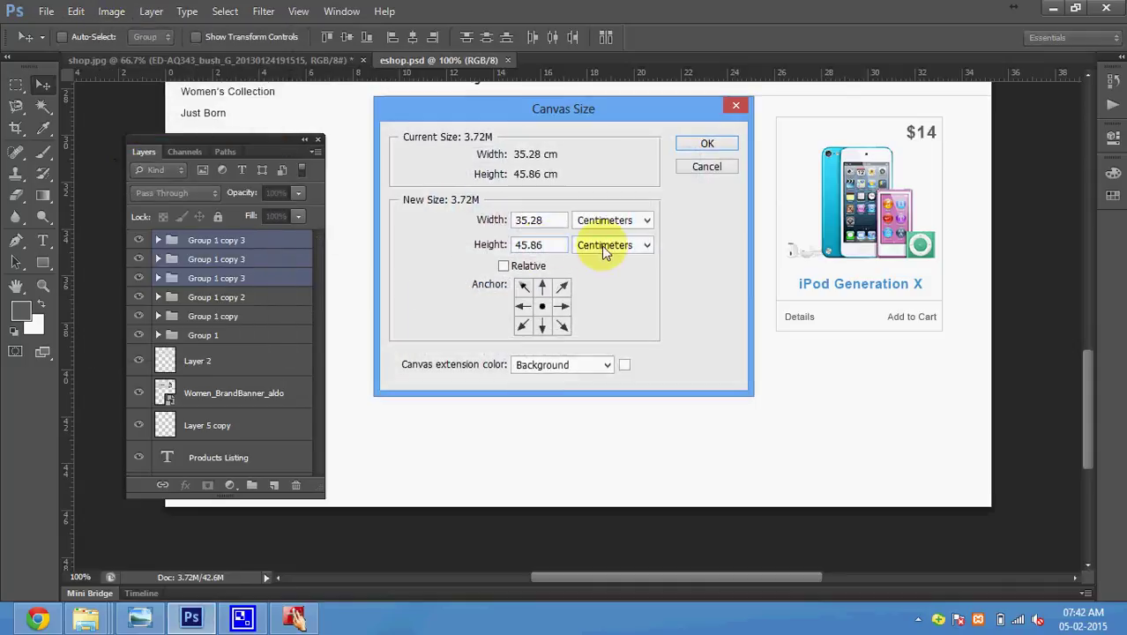
{"action": "left_click", "coordinate": [605, 252]}
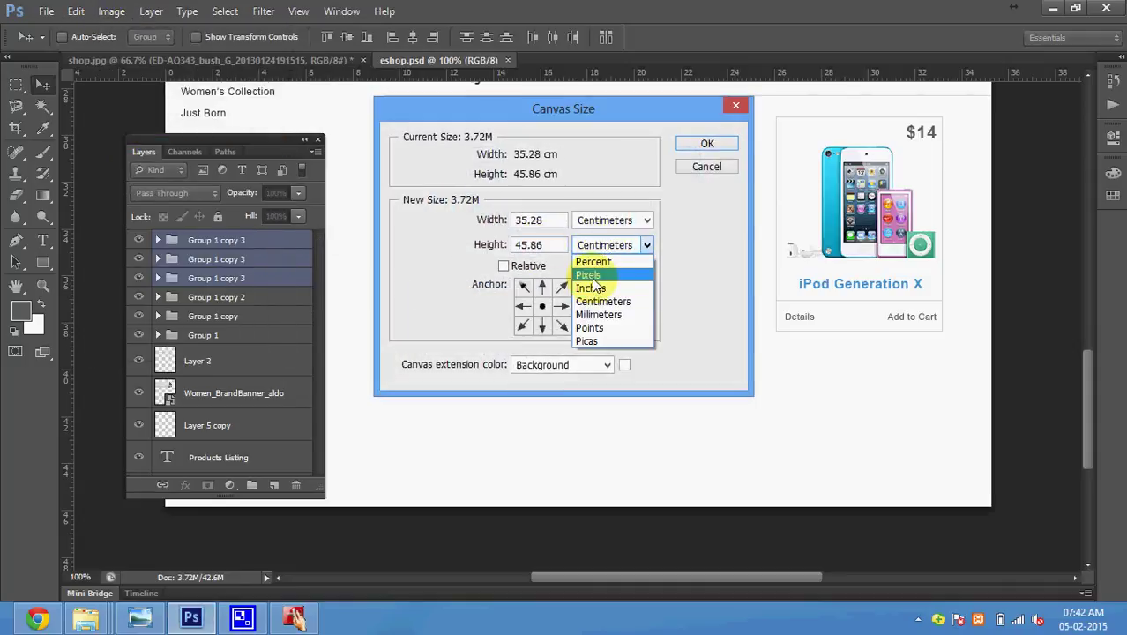
{"action": "left_click", "coordinate": [592, 276]}
{"action": "left_click_drag", "start_coordinate": [539, 245], "coordinate": [467, 244]}
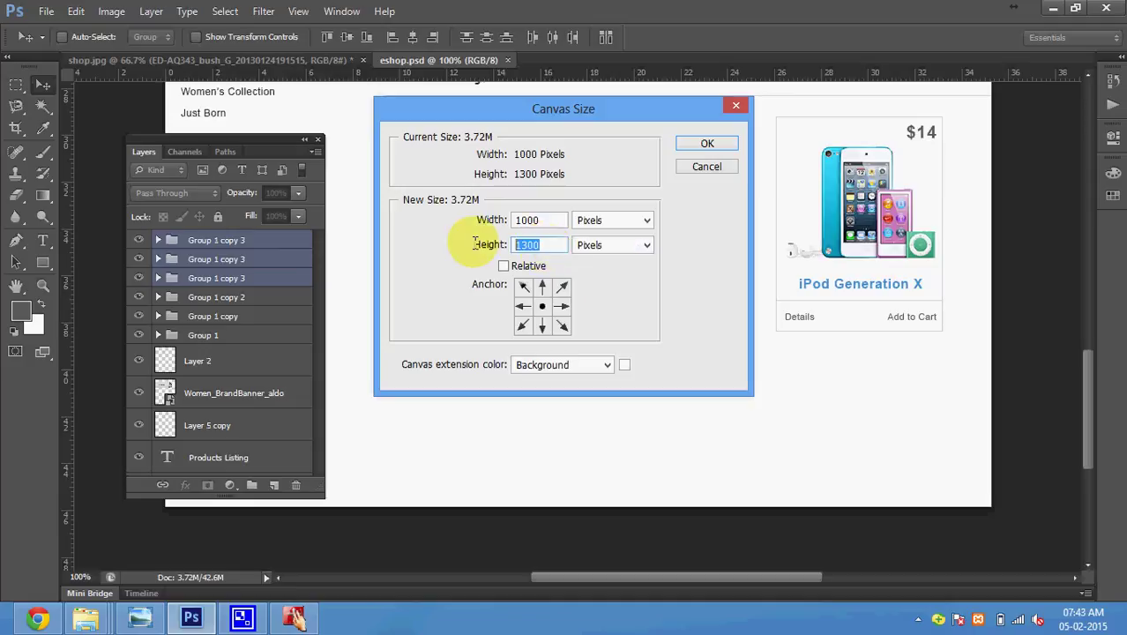
{"action": "type", "text": "1"}
{"action": "left_click", "coordinate": [468, 242]}
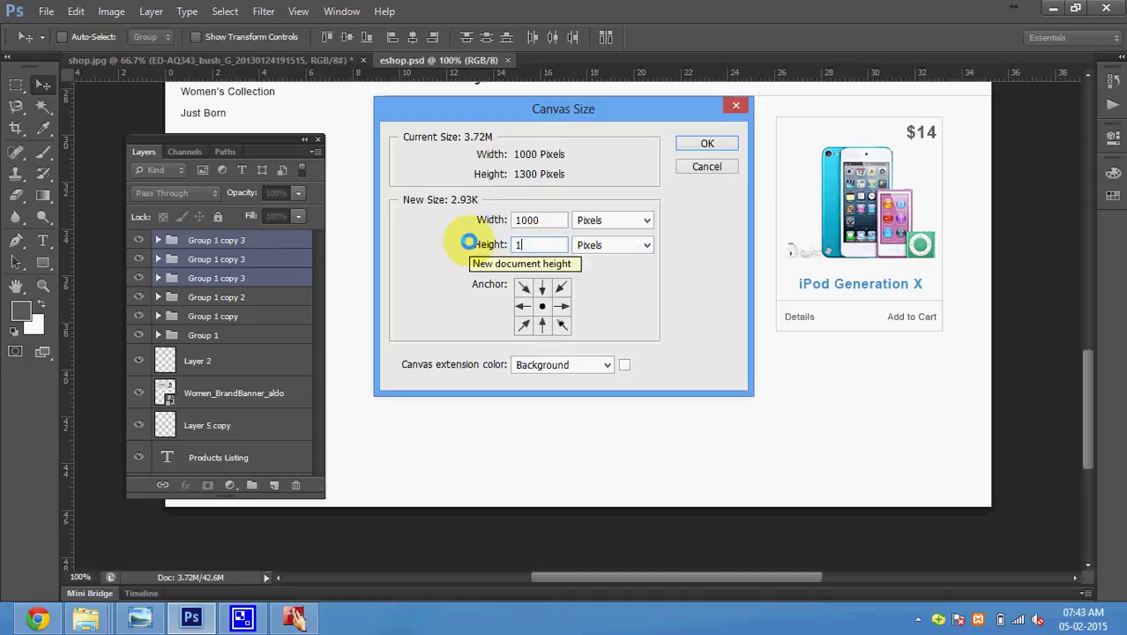
{"action": "type", "text": "620"}
{"action": "key", "text": "BackSpace"}
{"action": "key", "text": "BackSpace"}
{"action": "type", "text": "00"}
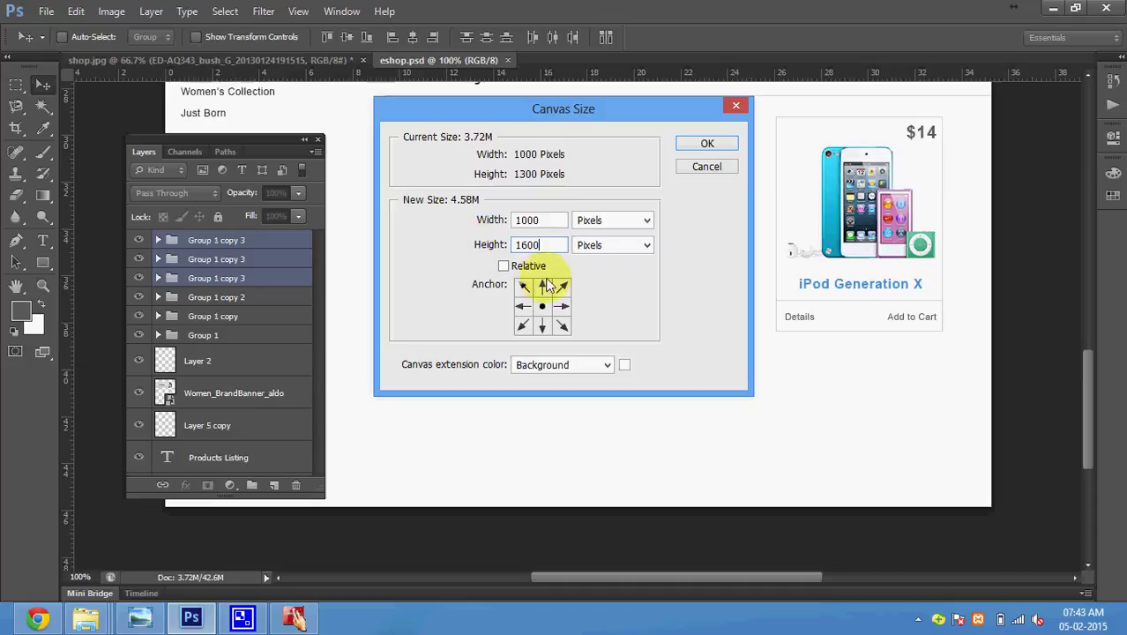
{"action": "left_click", "coordinate": [707, 143]}
{"action": "left_click_drag", "start_coordinate": [1087, 352], "coordinate": [1089, 410]}
Duplicate the iPod card row into the new bottom space, aligned under the row above
{"action": "left_click_drag", "start_coordinate": [677, 138], "coordinate": [674, 374]}
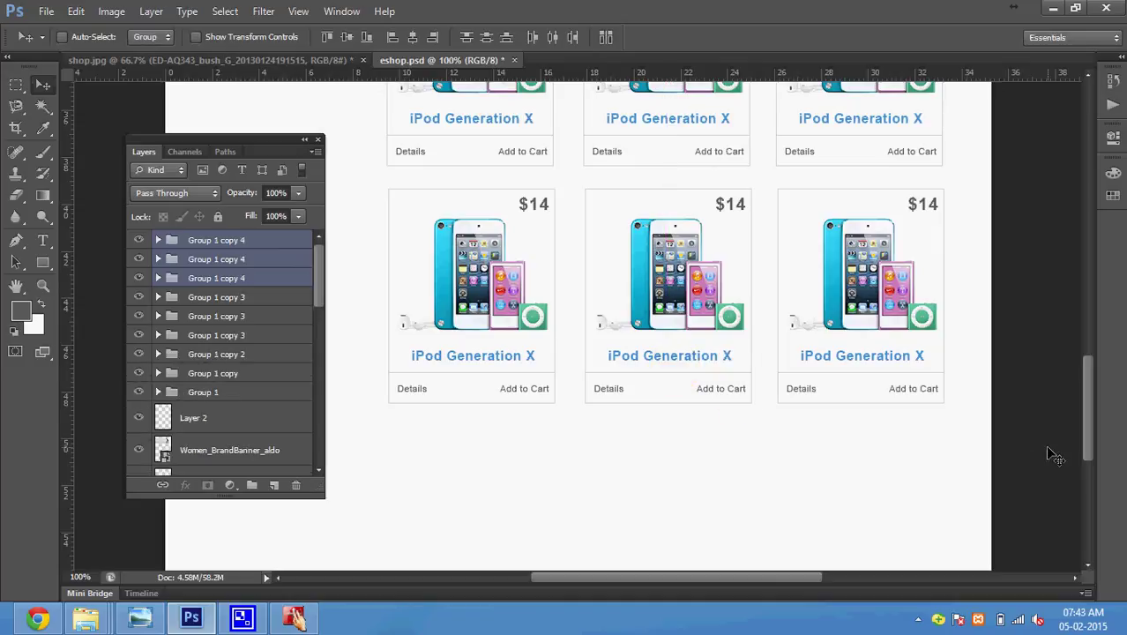
{"action": "left_click_drag", "start_coordinate": [722, 295], "coordinate": [717, 291]}
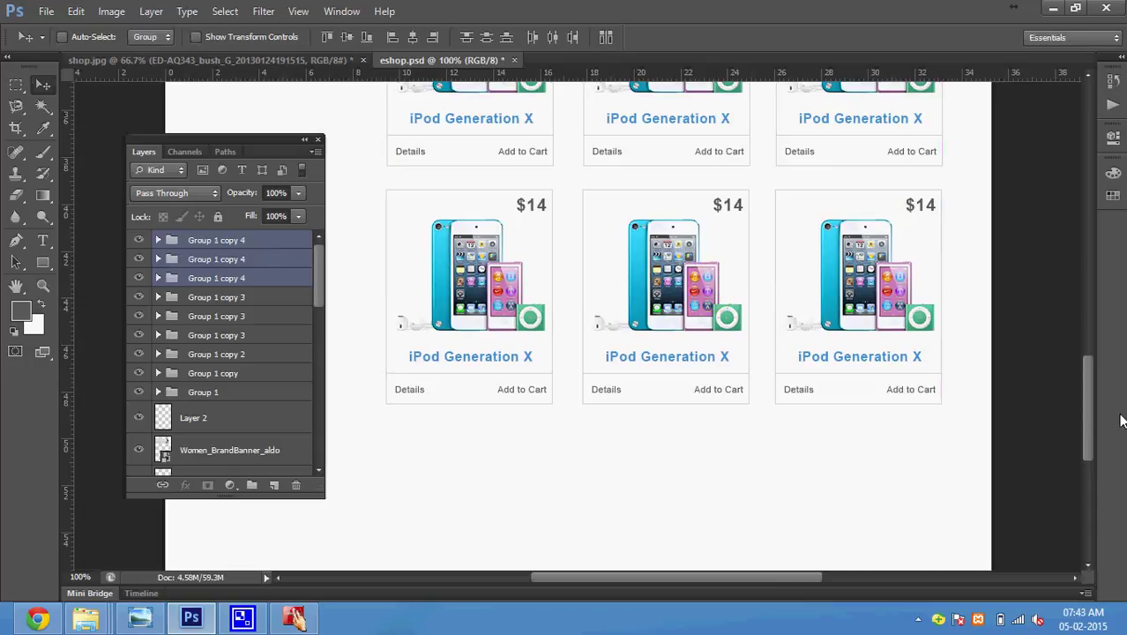
{"action": "left_click_drag", "start_coordinate": [1088, 426], "coordinate": [1082, 319]}
{"action": "scroll", "coordinate": [1072, 342], "scroll_direction": "down", "scroll_amount": 5}
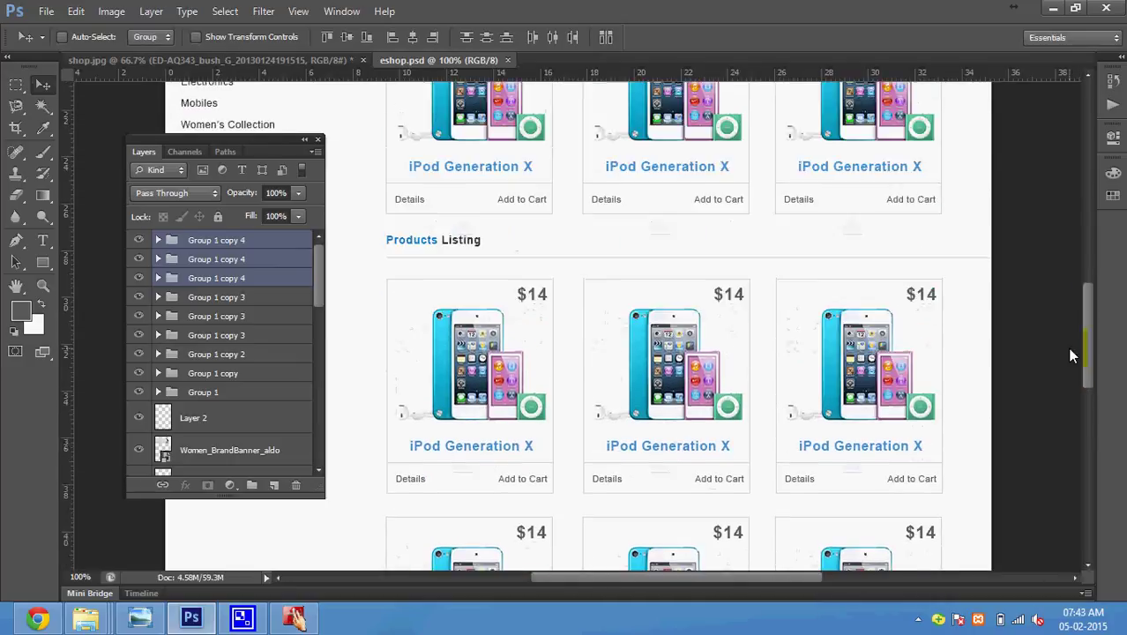
{"action": "scroll", "coordinate": [1065, 435], "scroll_direction": "down", "scroll_amount": 5}
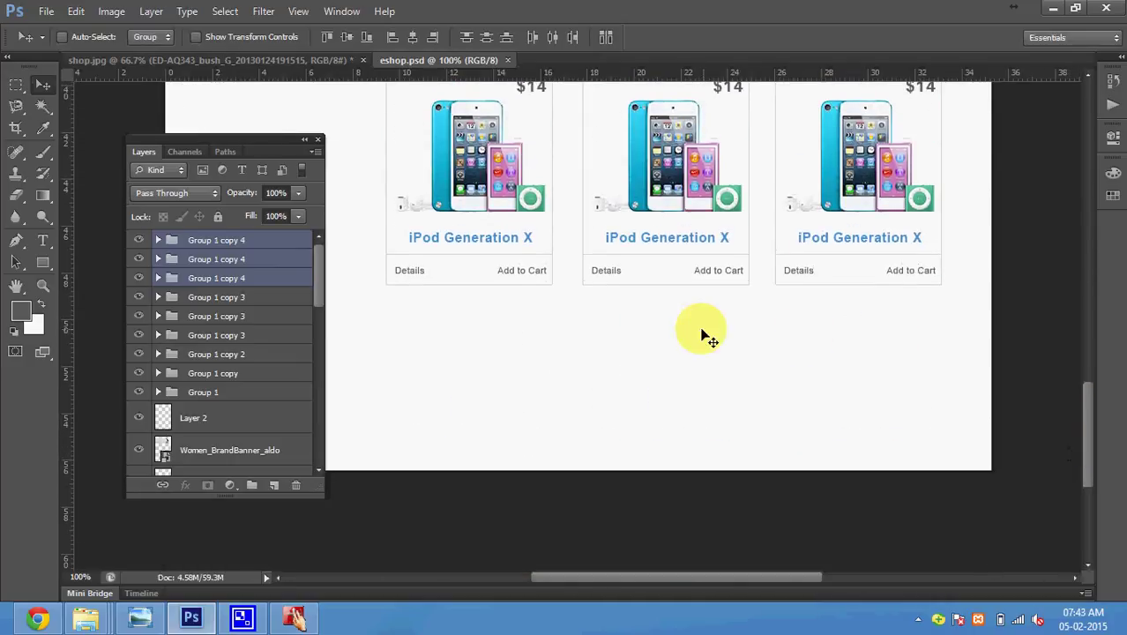
{"action": "left_click", "coordinate": [42, 240]}
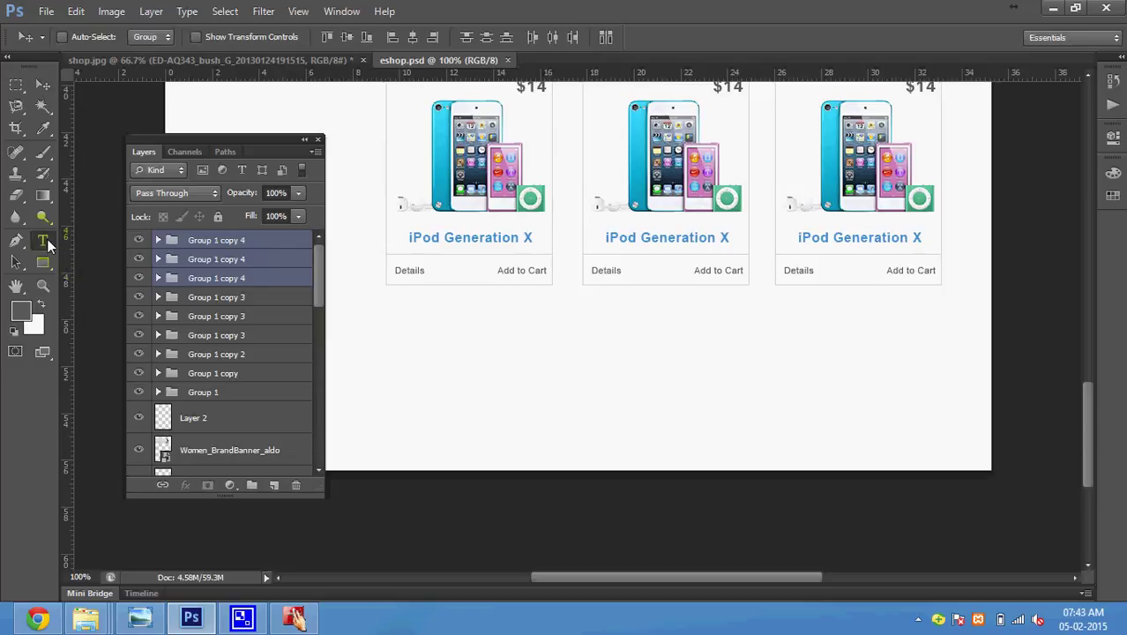
Add a 'View All' text label below the rightmost card of the bottom row
{"action": "left_click", "coordinate": [852, 301]}
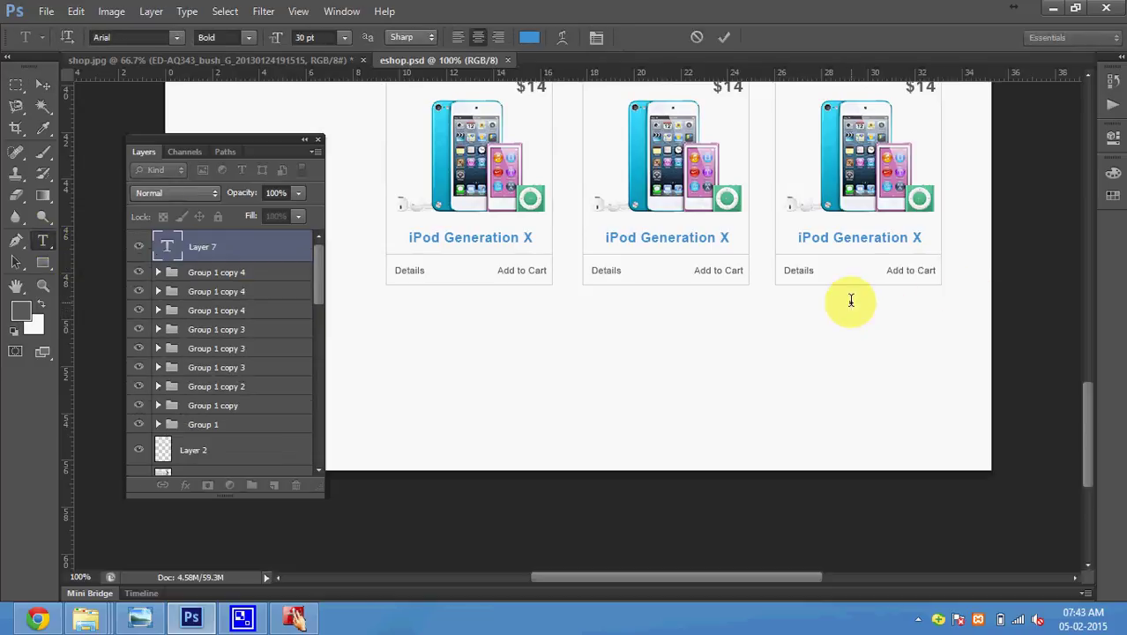
{"action": "type", "text": "View"}
{"action": "type", "text": " All"}
{"action": "left_click", "coordinate": [50, 86]}
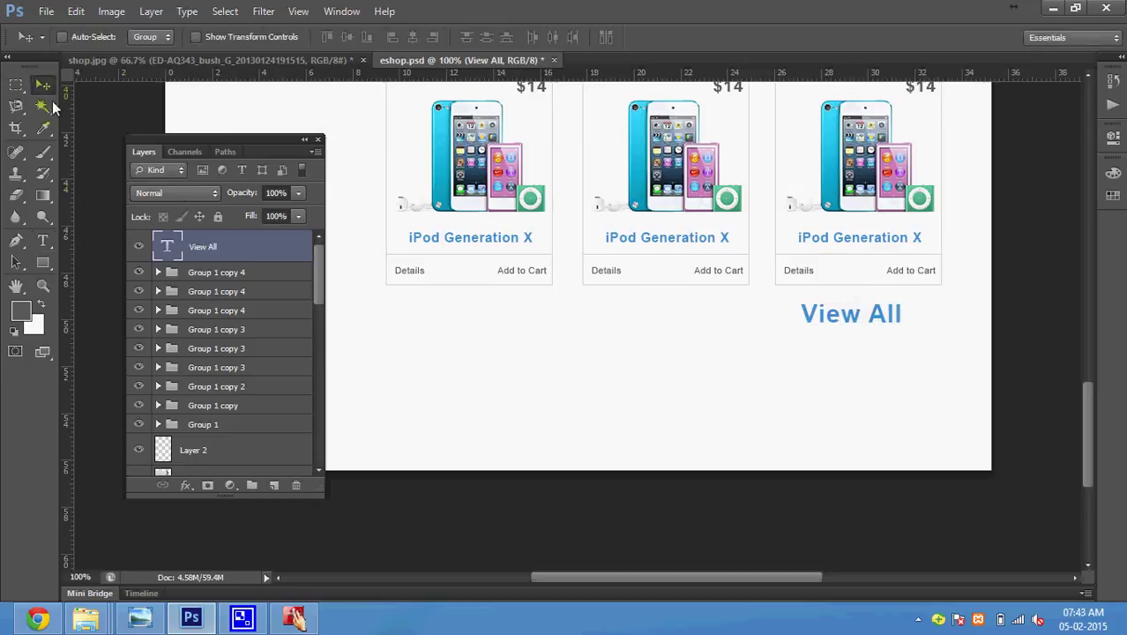
{"action": "left_click", "coordinate": [44, 264]}
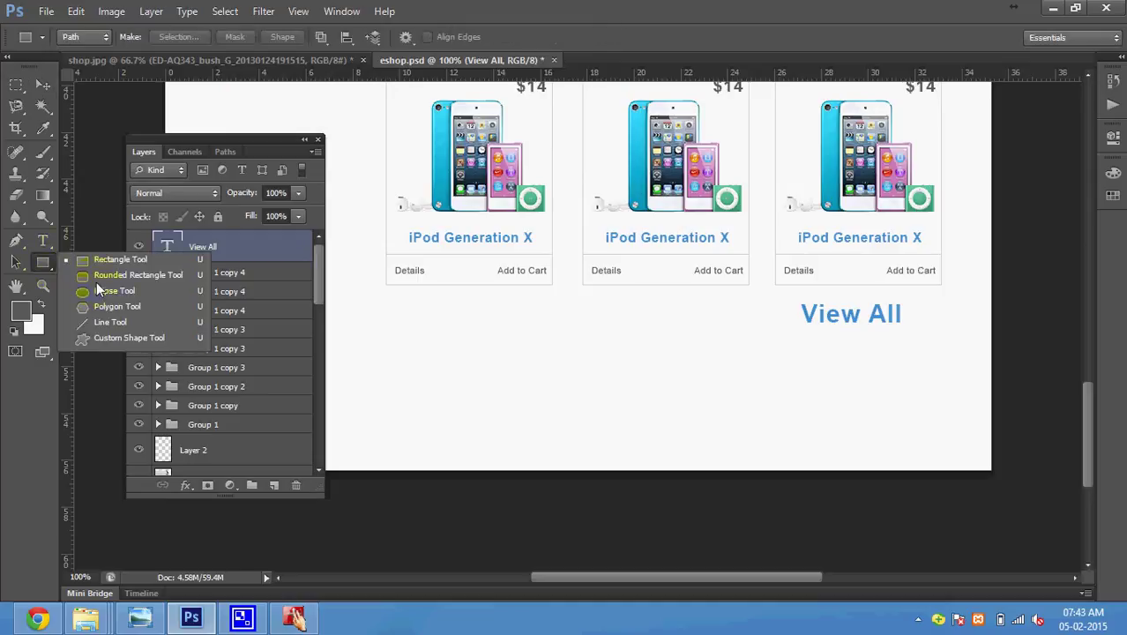
Draw a small rounded rectangle with 2 px radius below the product cards
{"action": "left_click", "coordinate": [98, 275]}
{"action": "left_click", "coordinate": [43, 268]}
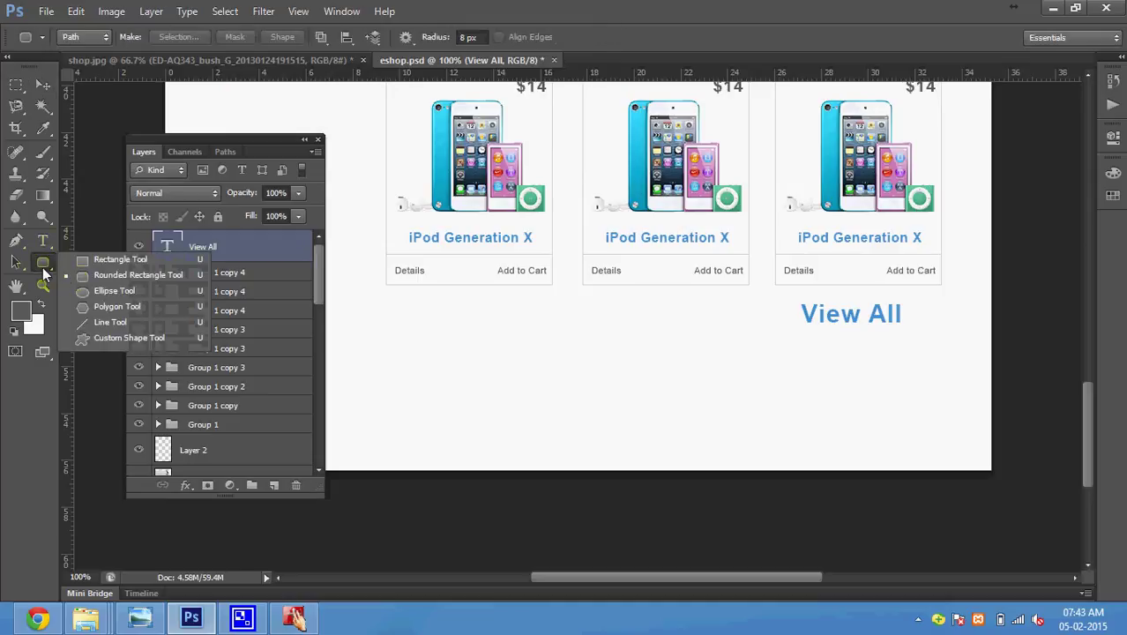
{"action": "left_click", "coordinate": [87, 277]}
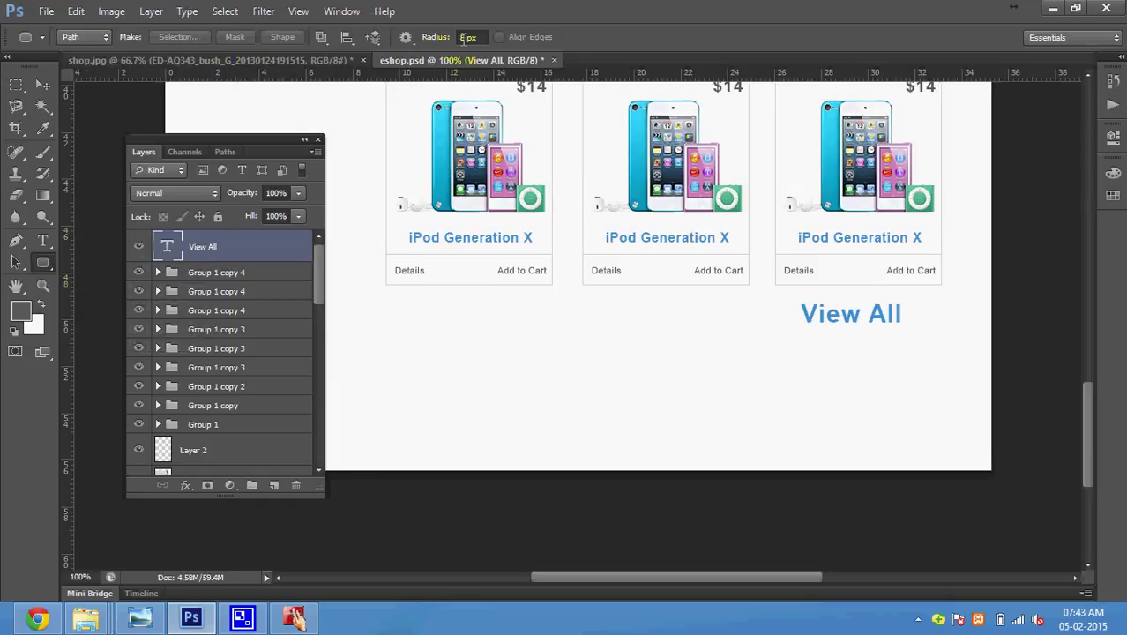
{"action": "double_click", "coordinate": [464, 39]}
{"action": "type", "text": "2"}
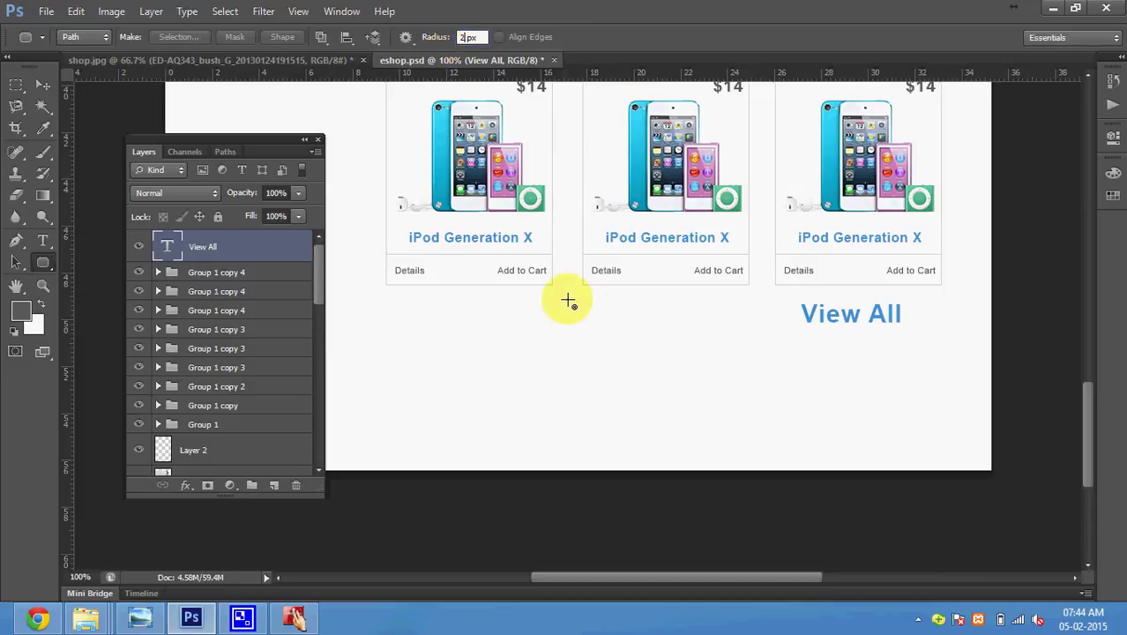
{"action": "left_click", "coordinate": [569, 301]}
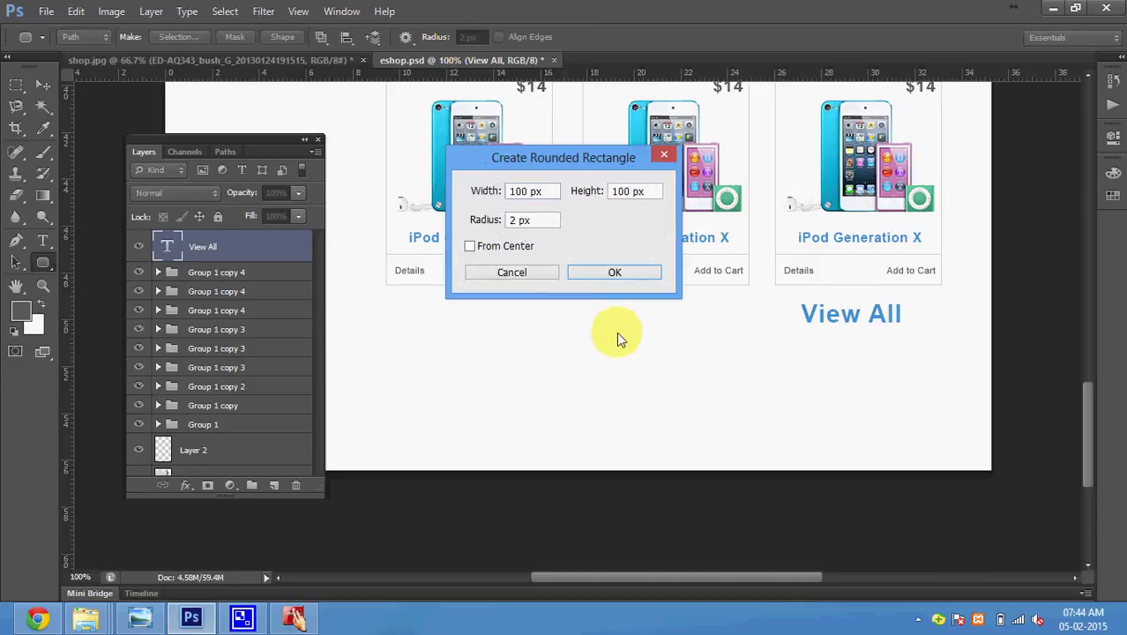
{"action": "left_click", "coordinate": [529, 271]}
{"action": "left_click_drag", "start_coordinate": [536, 325], "coordinate": [616, 350]}
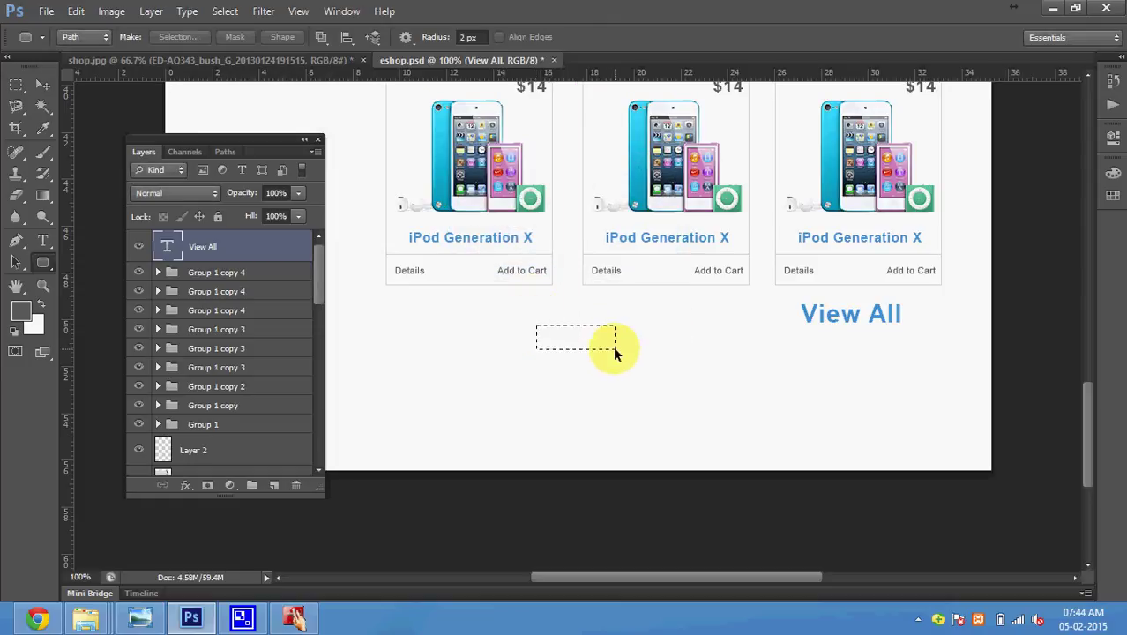
Fill the rectangle on a new layer with teal 11a3c0 sampled from the iPod image
{"action": "left_click", "coordinate": [271, 486]}
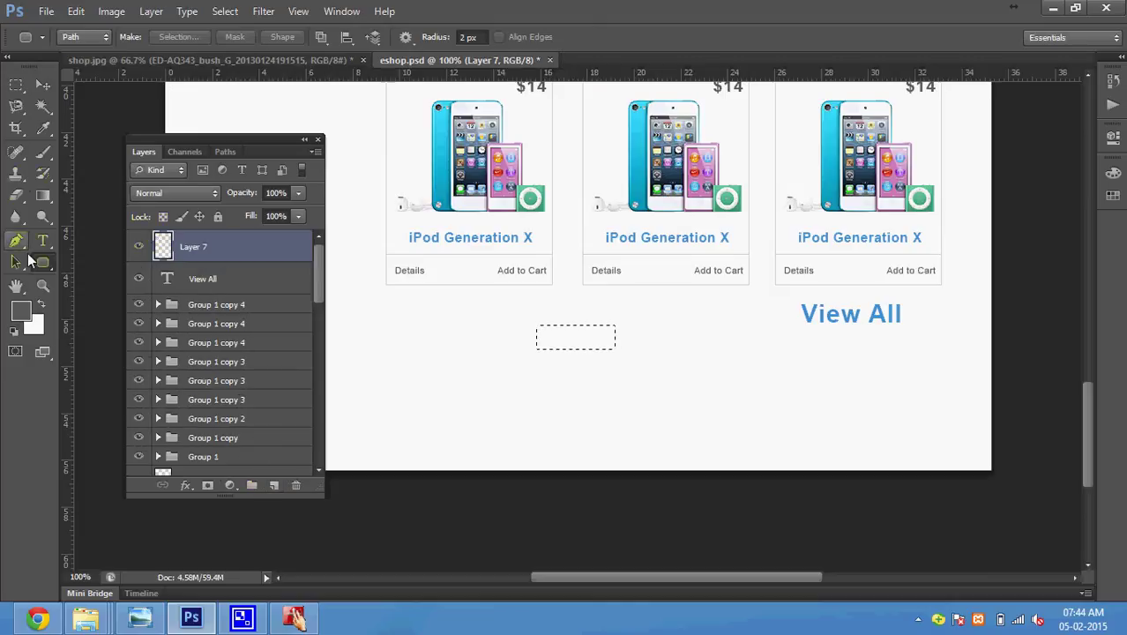
{"action": "left_click", "coordinate": [23, 312]}
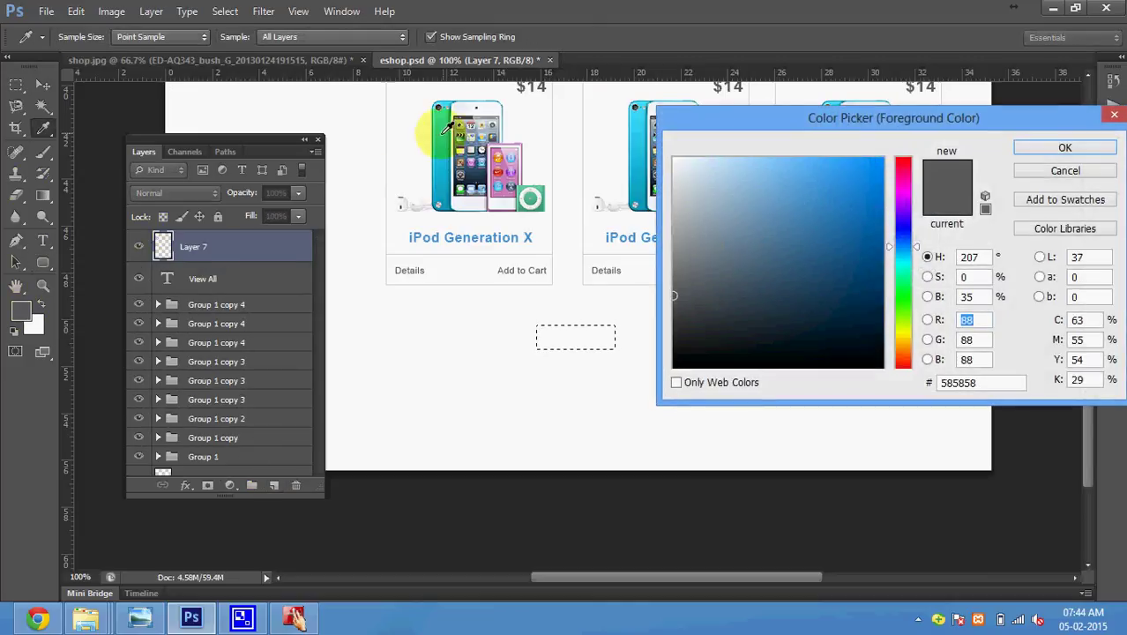
{"action": "left_click", "coordinate": [443, 132]}
{"action": "left_click", "coordinate": [444, 189]}
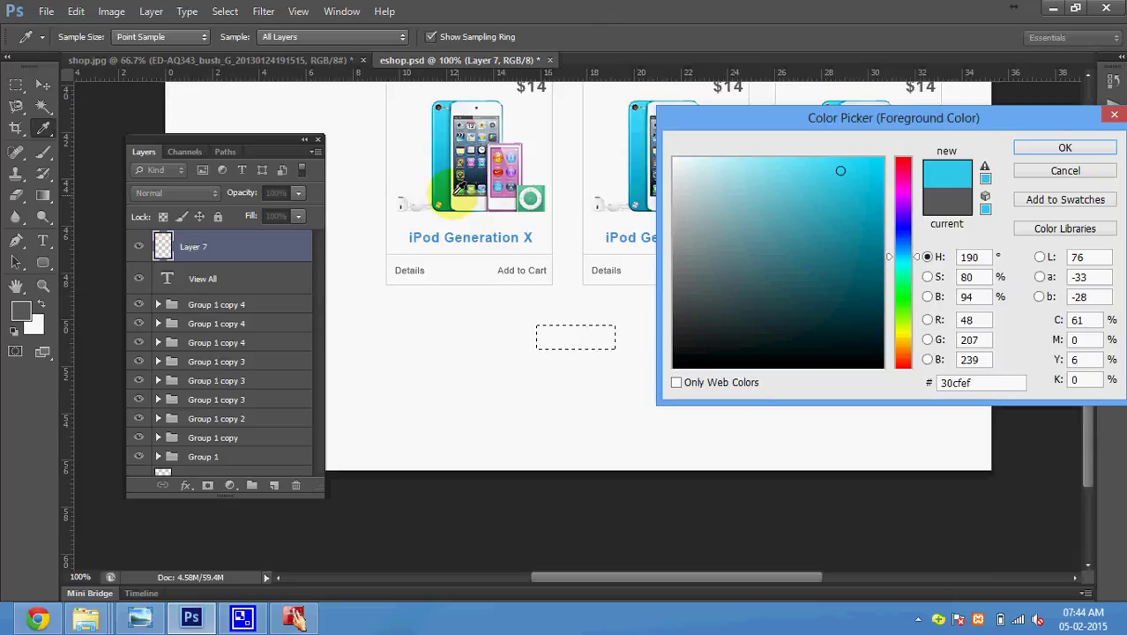
{"action": "left_click", "coordinate": [1049, 152]}
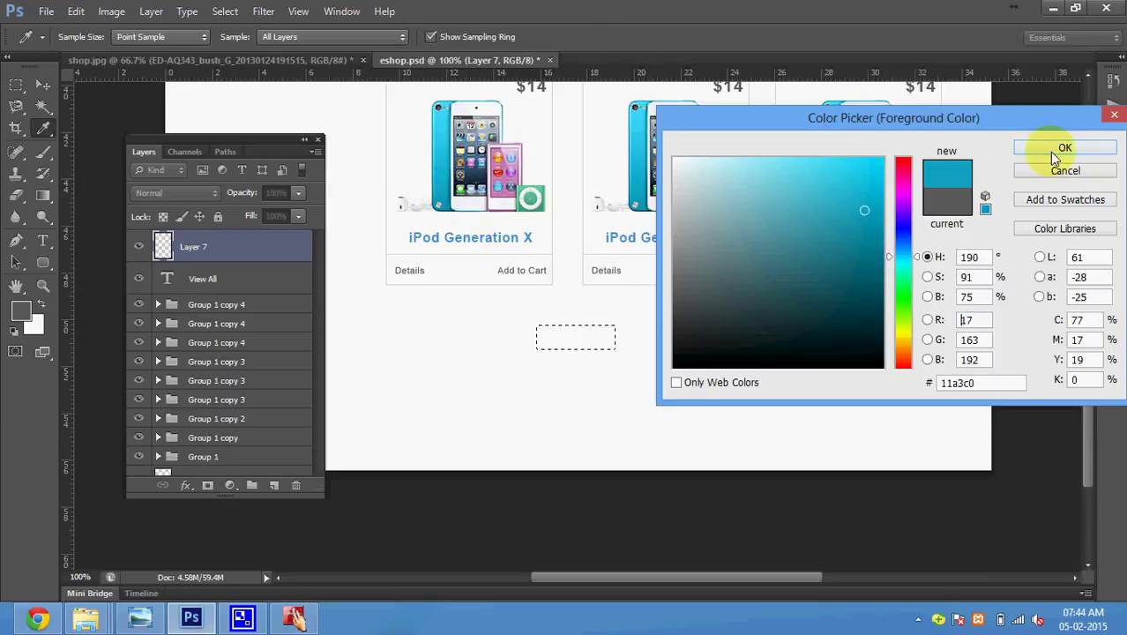
{"action": "key", "text": "alt+BackSpace"}
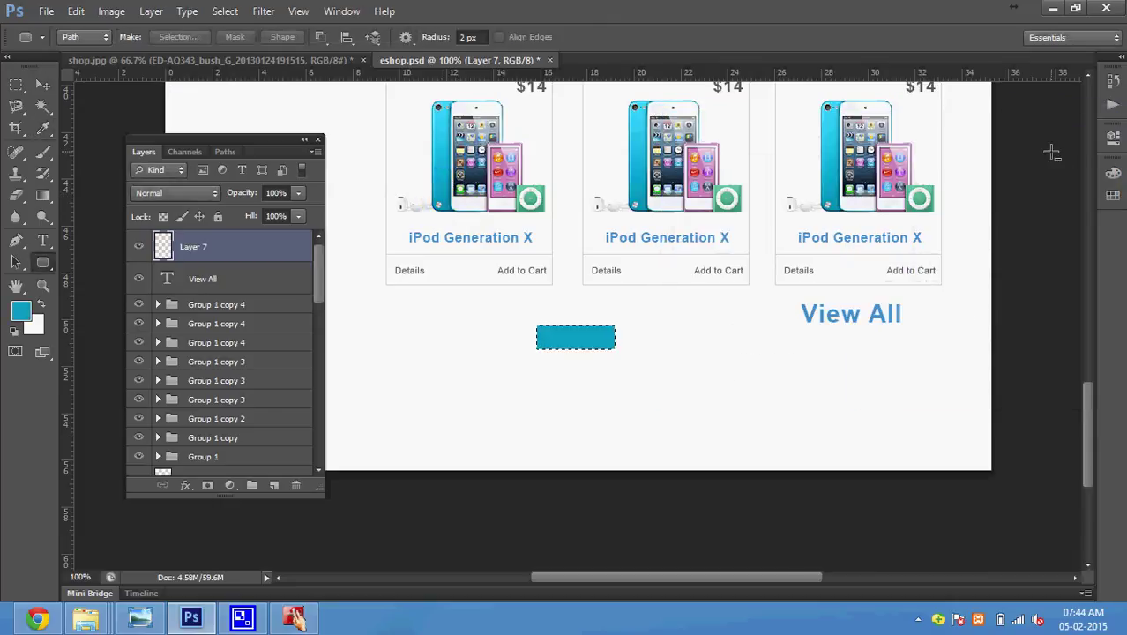
{"action": "key", "text": "ctrl+d"}
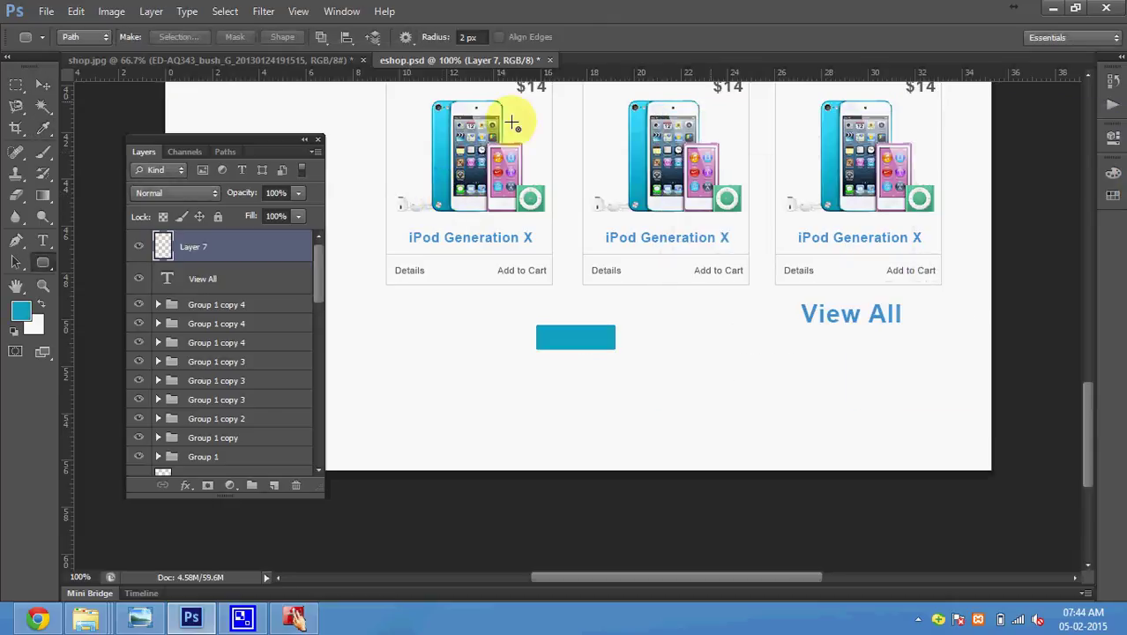
Change the View All text to Regular weight and white colour
{"action": "left_click", "coordinate": [44, 85]}
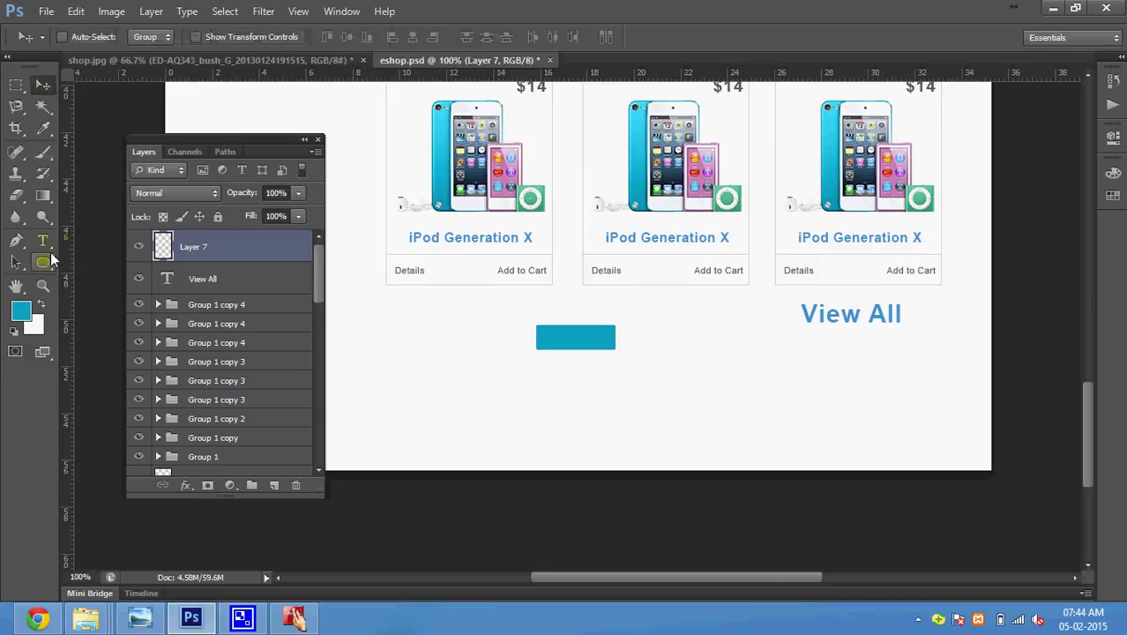
{"action": "left_click", "coordinate": [42, 240]}
{"action": "left_click", "coordinate": [885, 302]}
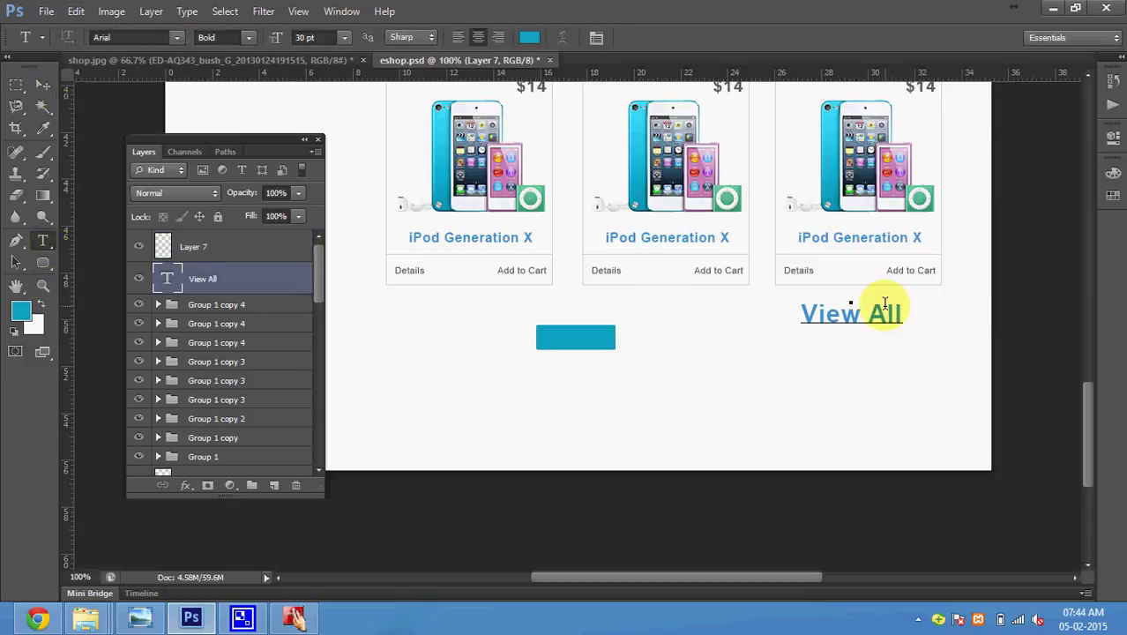
{"action": "key", "text": "ctrl+a"}
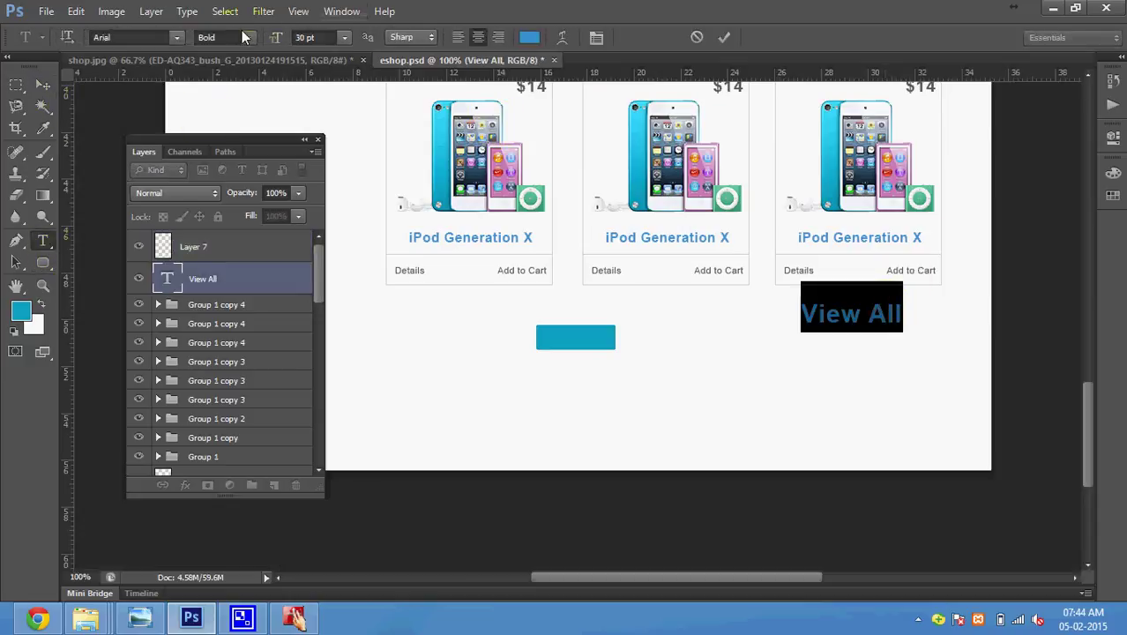
{"action": "left_click", "coordinate": [248, 35]}
{"action": "left_click", "coordinate": [239, 68]}
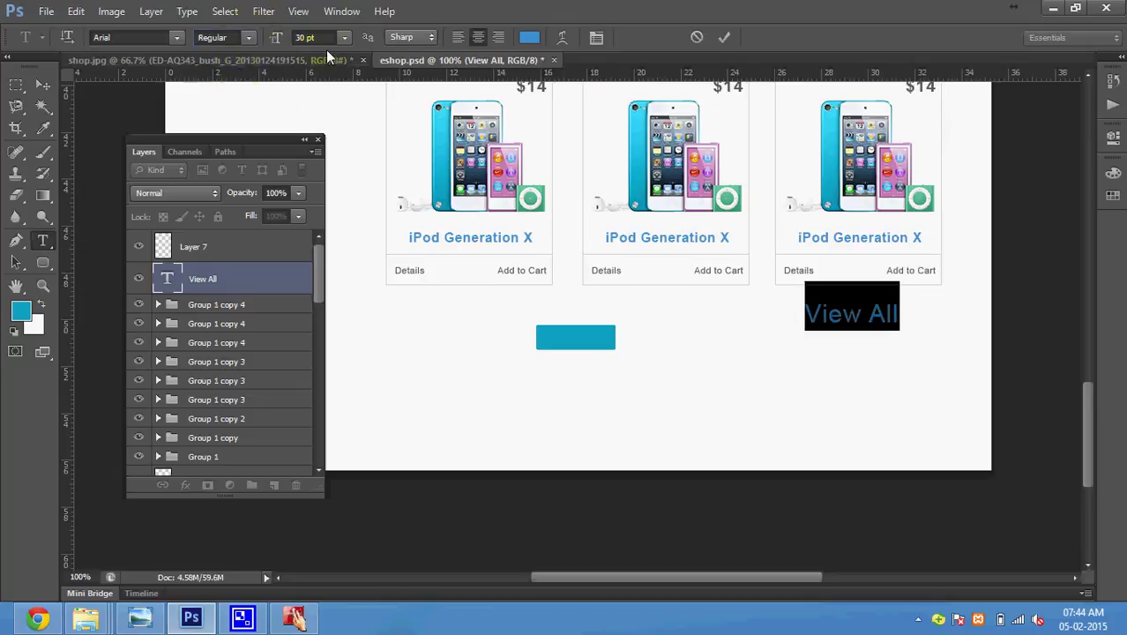
{"action": "left_click", "coordinate": [530, 38]}
{"action": "left_click", "coordinate": [376, 141]}
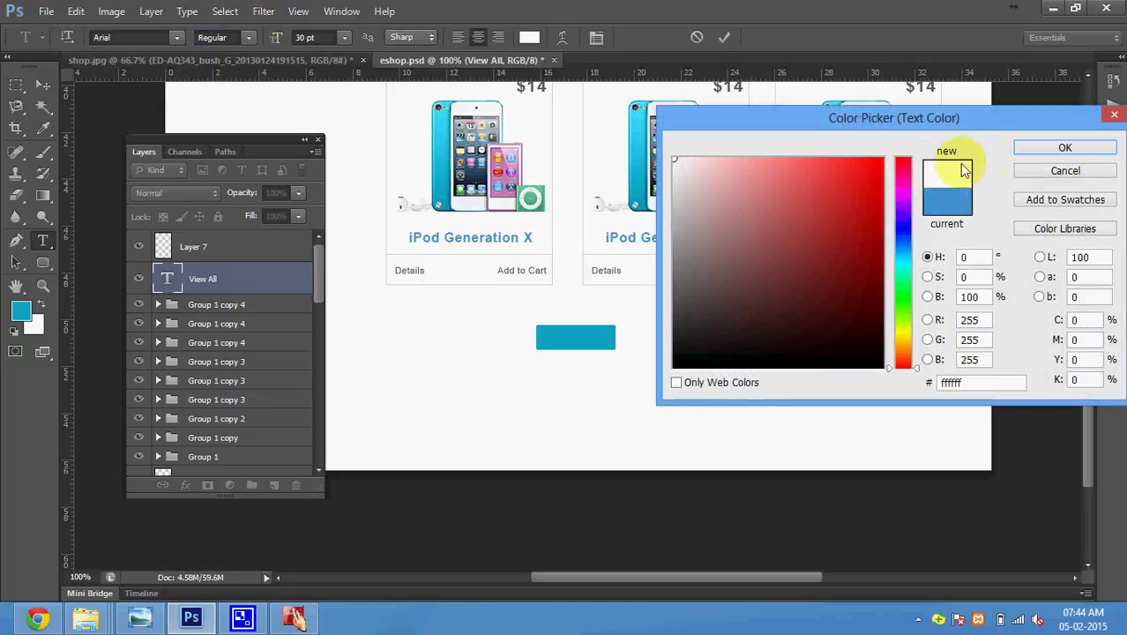
{"action": "left_click", "coordinate": [1020, 146]}
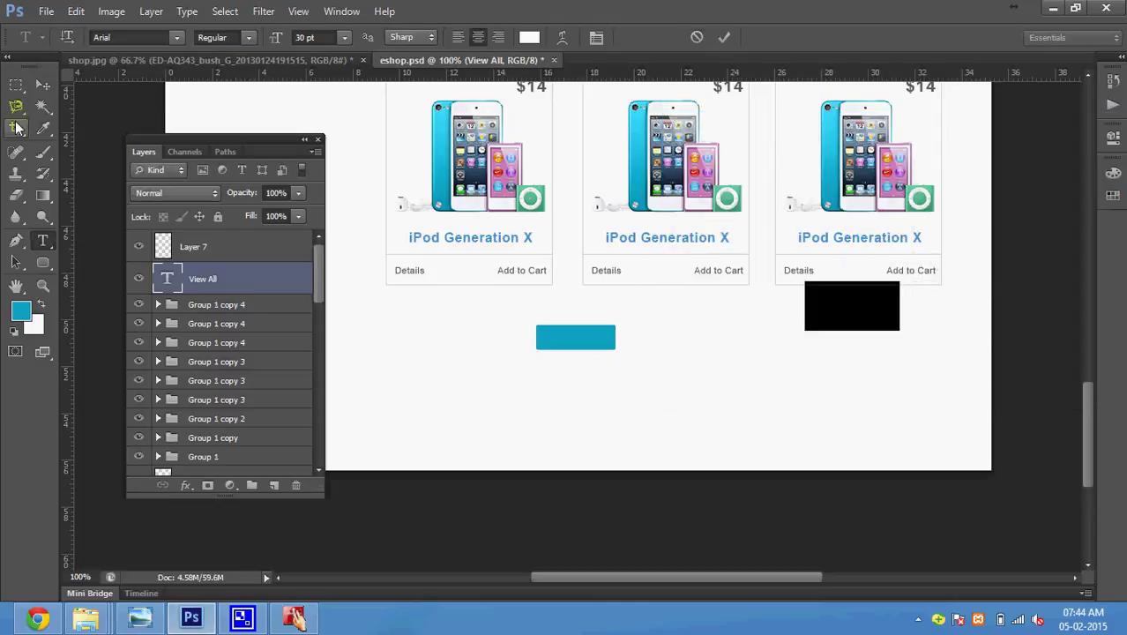
Place View All above Layer 7 on the teal bar, scaled to fit it
{"action": "left_click", "coordinate": [42, 86]}
{"action": "left_click_drag", "start_coordinate": [838, 335], "coordinate": [566, 355]}
{"action": "key", "text": "ctrl+bracketright"}
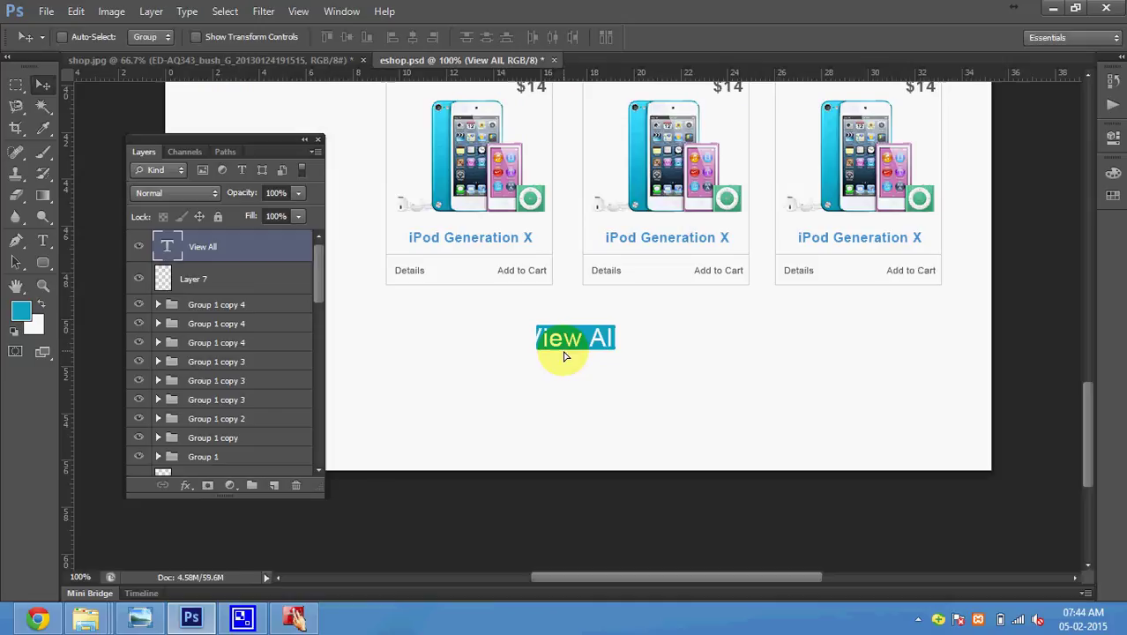
{"action": "key", "text": "ctrl+t"}
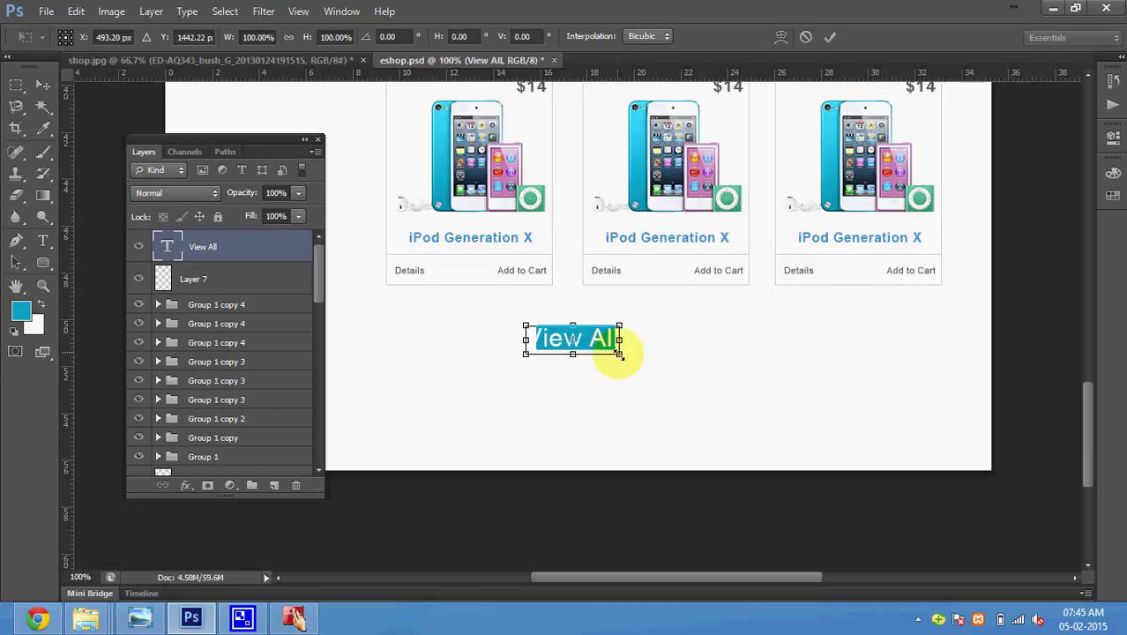
{"action": "left_click_drag", "start_coordinate": [620, 353], "coordinate": [595, 351]}
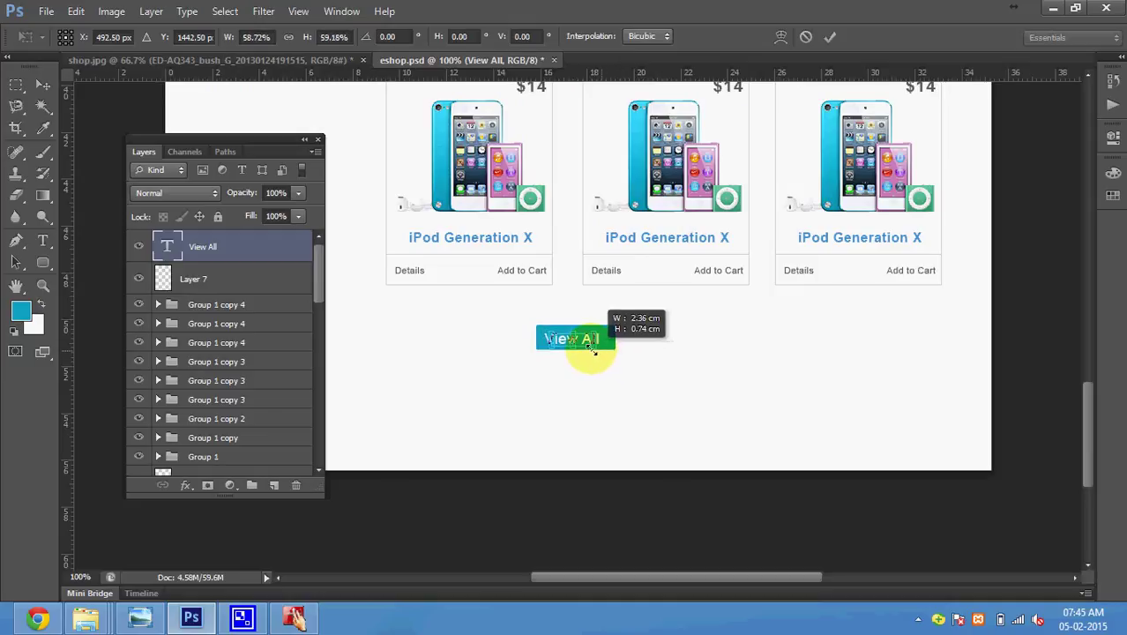
{"action": "key", "text": "Return"}
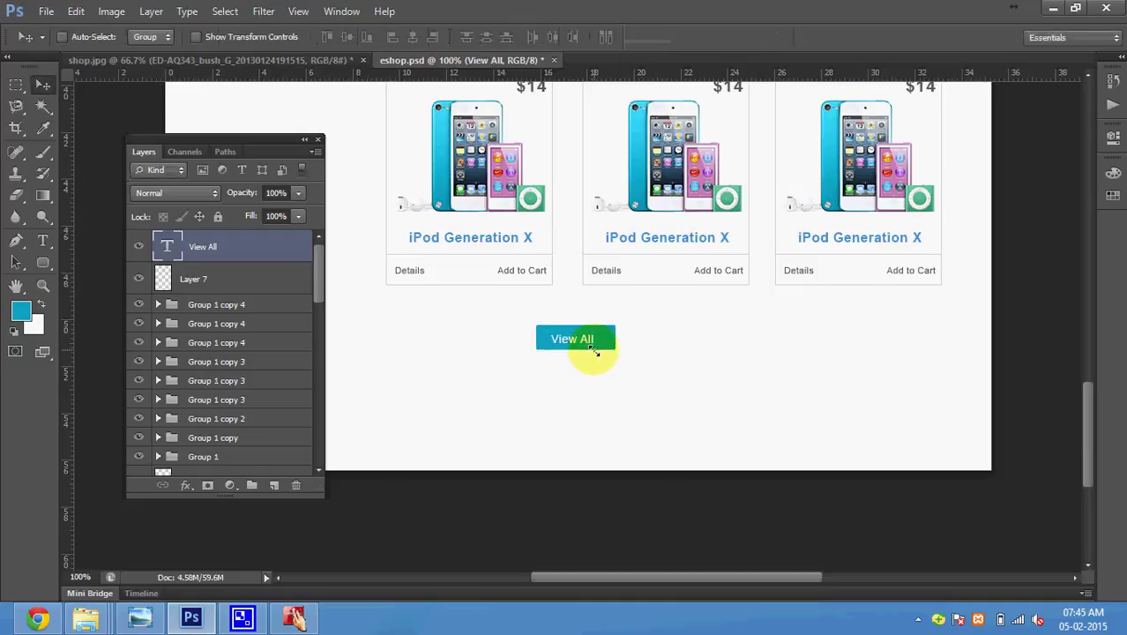
{"action": "mouse_move", "coordinate": [596, 355]}
{"action": "left_mouse_down"}
{"action": "mouse_move", "coordinate": [590, 346]}
{"action": "mouse_move", "coordinate": [886, 316]}
{"action": "left_mouse_up"}
Move the teal bar and its View All text together under the third product
{"action": "left_click", "coordinate": [259, 283], "text": "shift"}
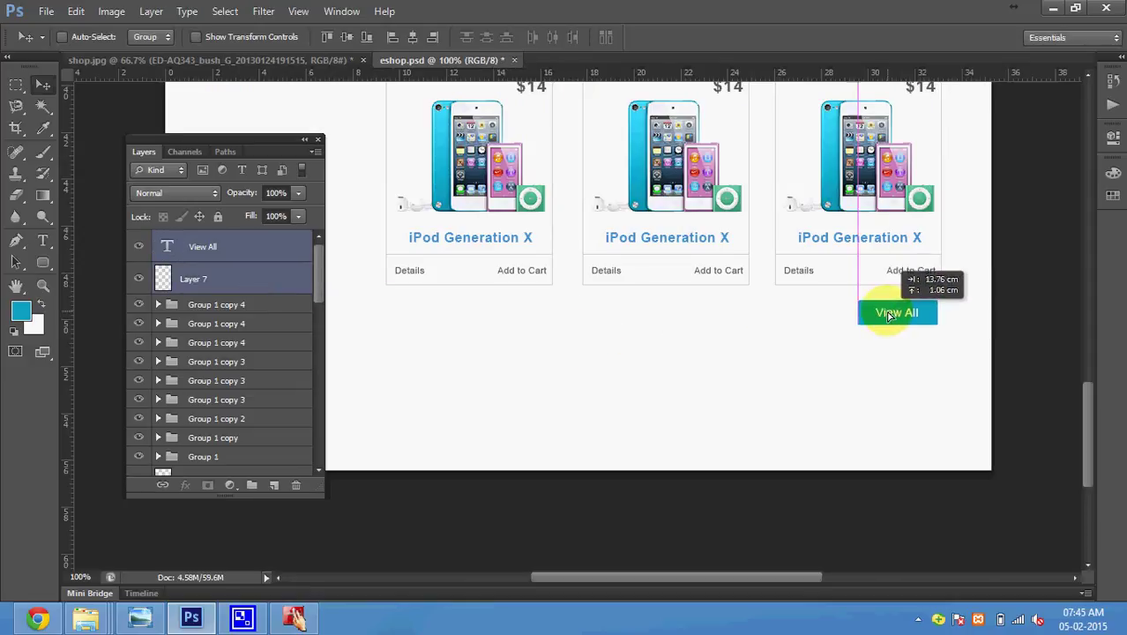
{"action": "left_click_drag", "start_coordinate": [886, 316], "coordinate": [894, 312]}
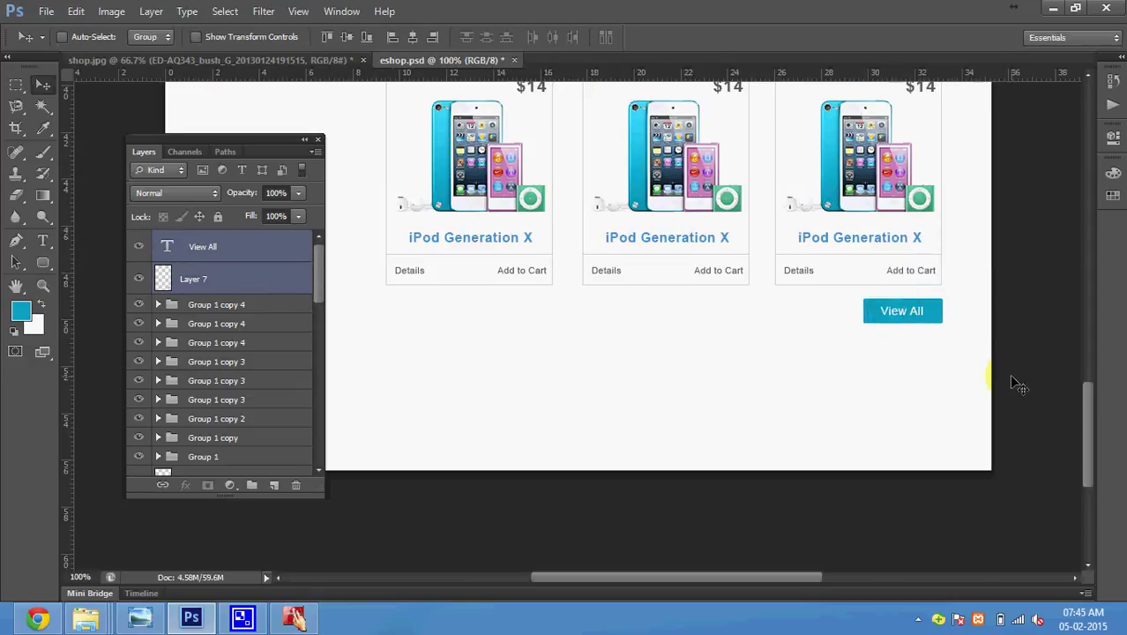
{"action": "mouse_move", "coordinate": [1085, 445]}
{"action": "left_mouse_down"}
{"action": "mouse_move", "coordinate": [1094, 234]}
{"action": "mouse_move", "coordinate": [1084, 443]}
{"action": "left_mouse_up"}
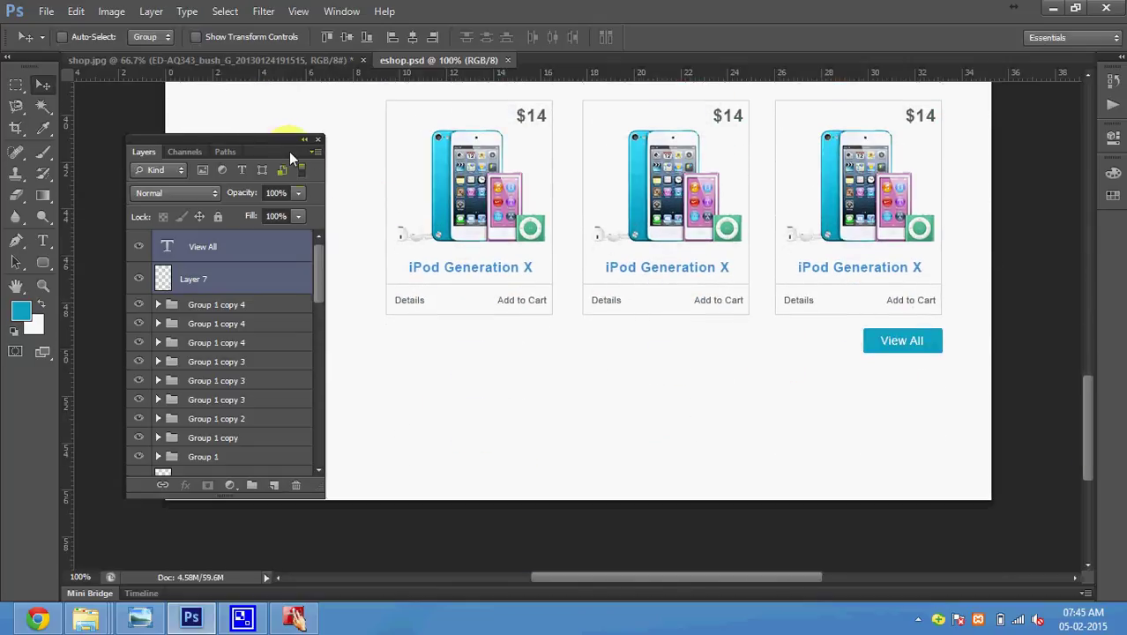
{"action": "mouse_move", "coordinate": [281, 142]}
{"action": "left_mouse_down"}
{"action": "mouse_move", "coordinate": [647, 202]}
{"action": "mouse_move", "coordinate": [745, 180]}
{"action": "left_mouse_up"}
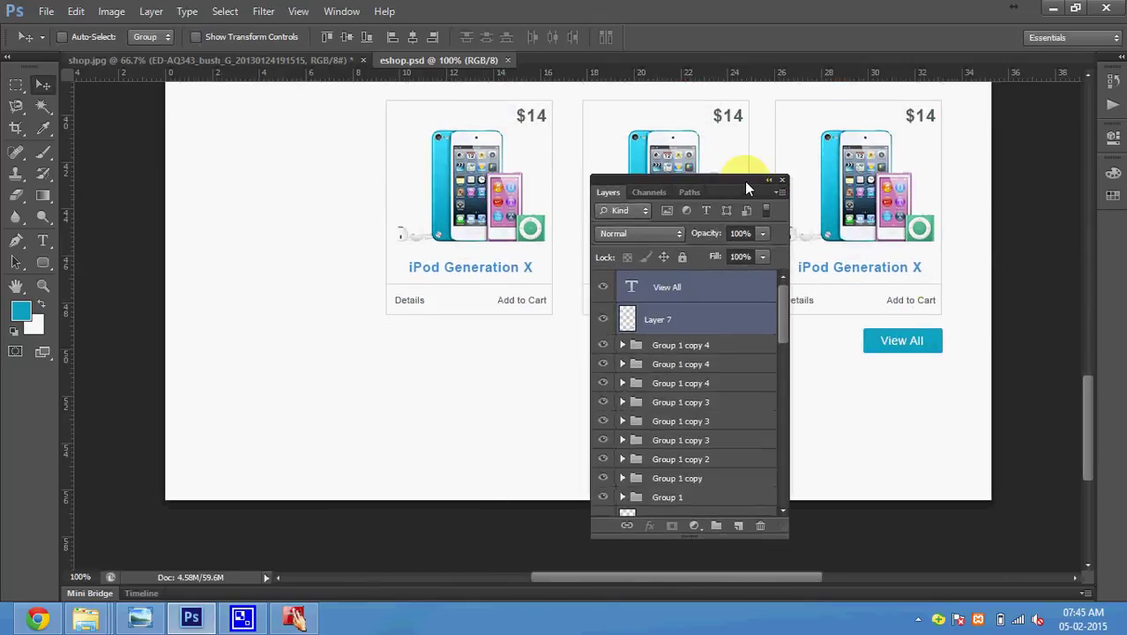
{"action": "mouse_move", "coordinate": [1092, 420]}
{"action": "left_mouse_down"}
{"action": "mouse_move", "coordinate": [1071, 275]}
{"action": "mouse_move", "coordinate": [1069, 314]}
{"action": "left_mouse_up"}
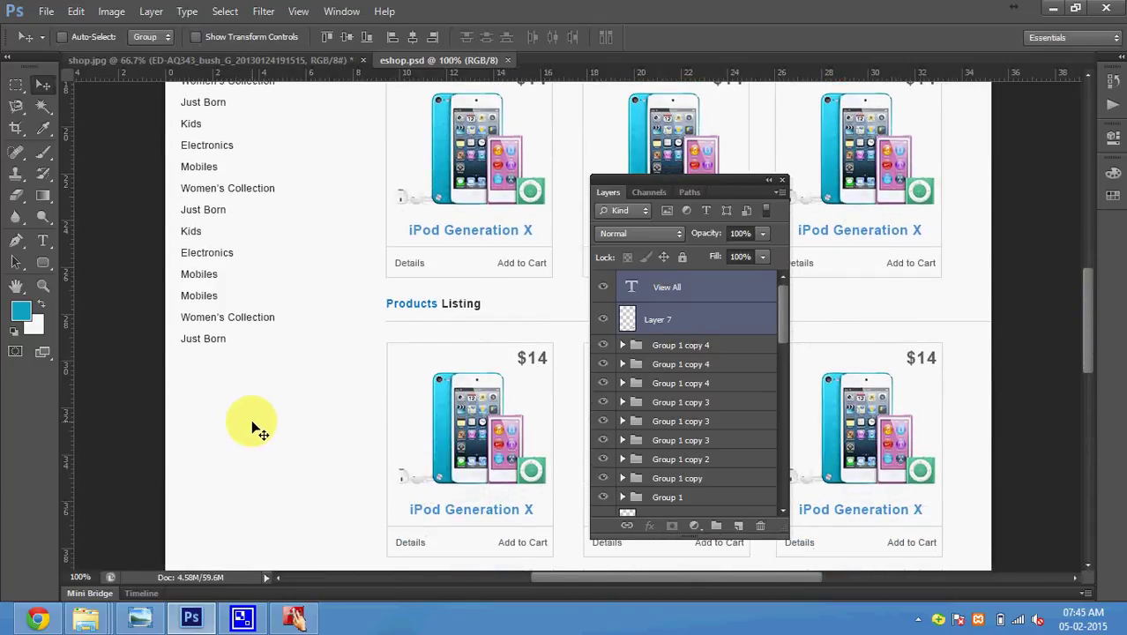
{"action": "left_click", "coordinate": [37, 618]}
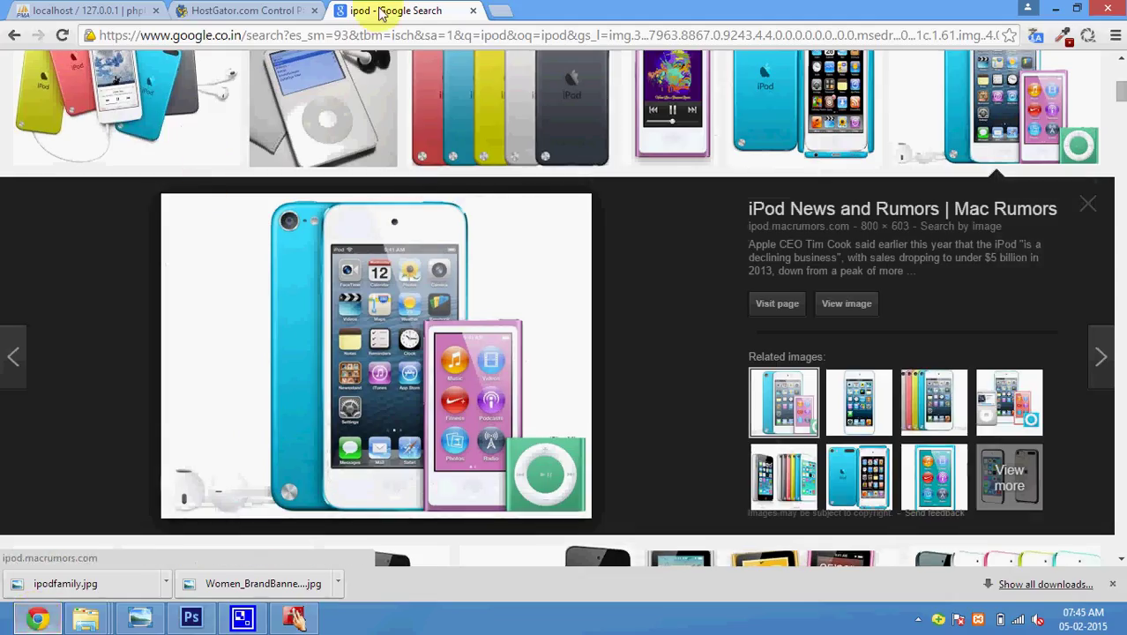
Browse the 'shop online products' image results, opening several candidates in new tabs
{"action": "left_click", "coordinate": [15, 36]}
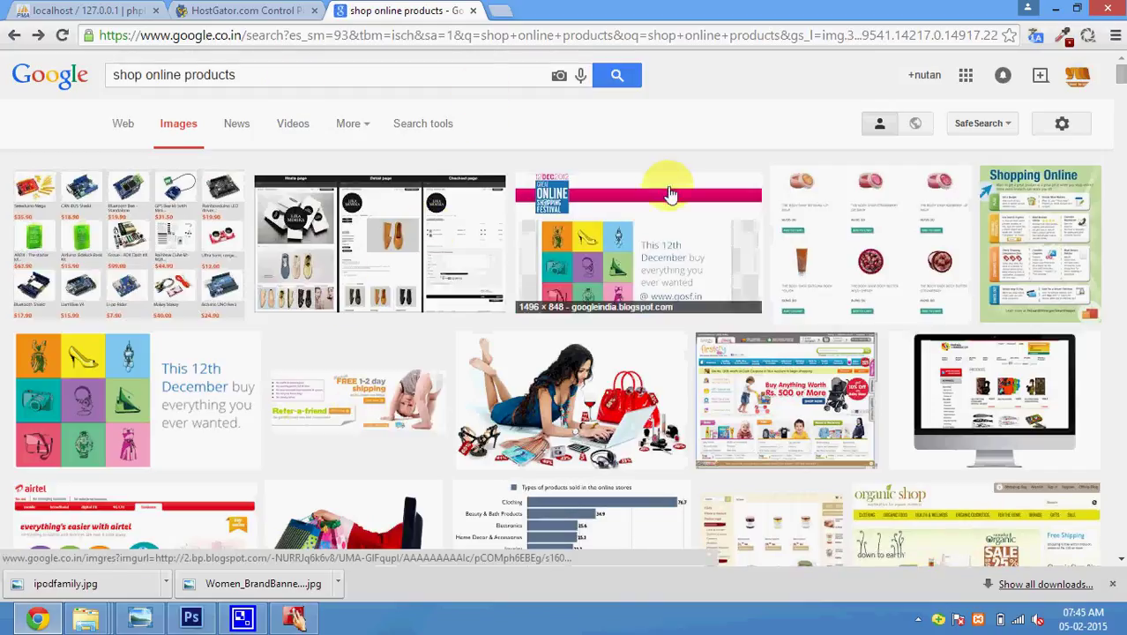
{"action": "left_click_drag", "start_coordinate": [1120, 74], "coordinate": [1120, 119]}
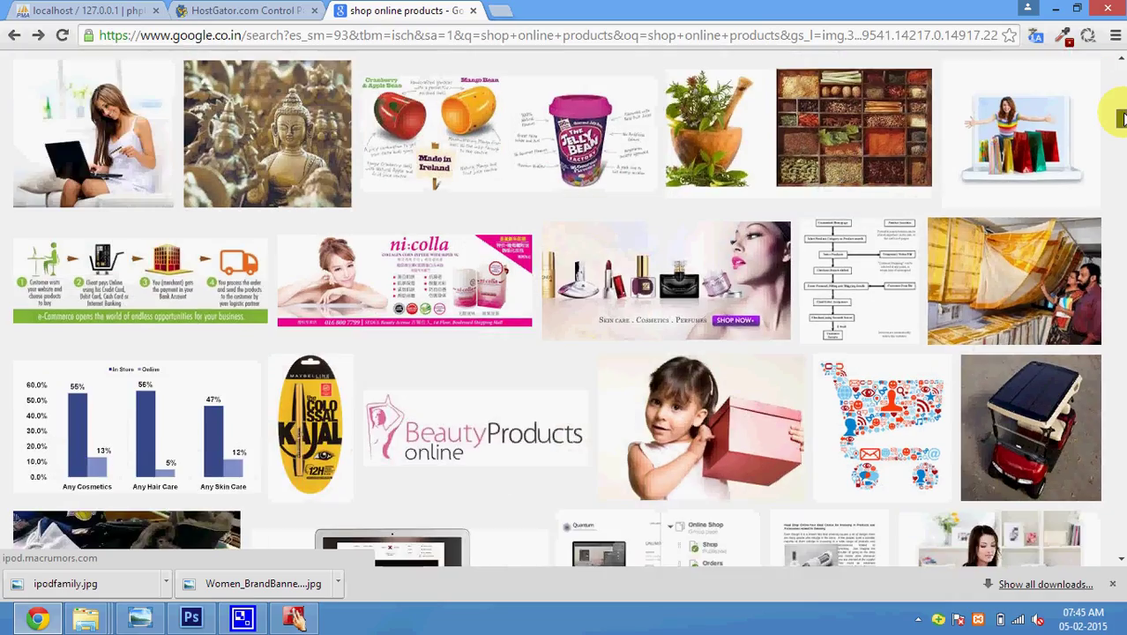
{"action": "left_click_drag", "start_coordinate": [1121, 118], "coordinate": [1122, 137]}
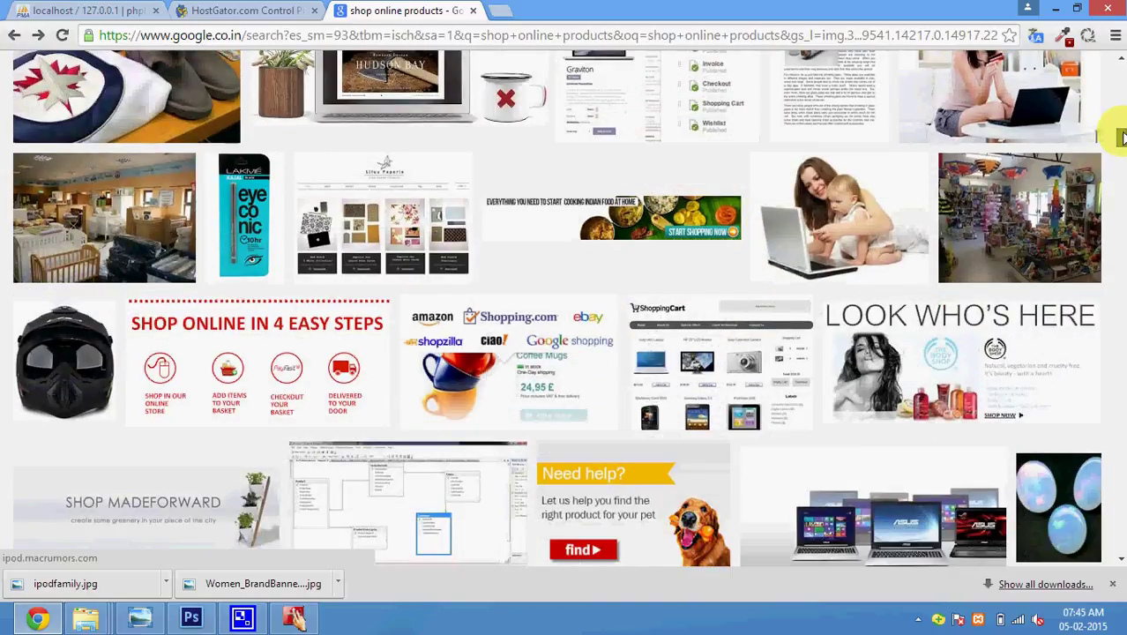
{"action": "left_click_drag", "start_coordinate": [1121, 137], "coordinate": [1121, 152]}
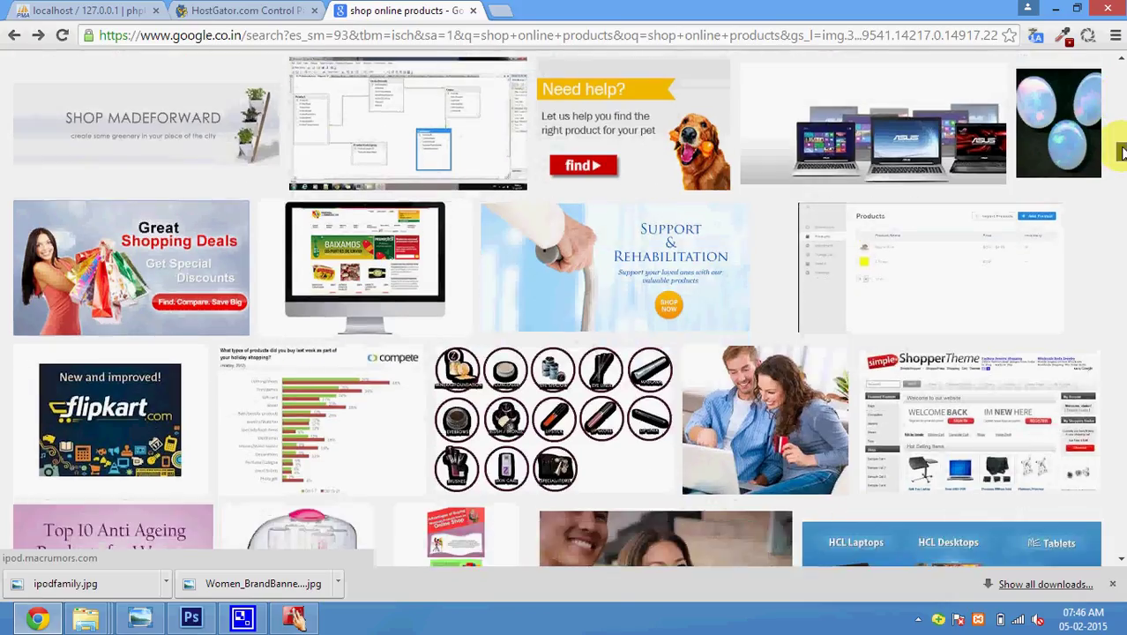
{"action": "middle_click", "coordinate": [155, 286]}
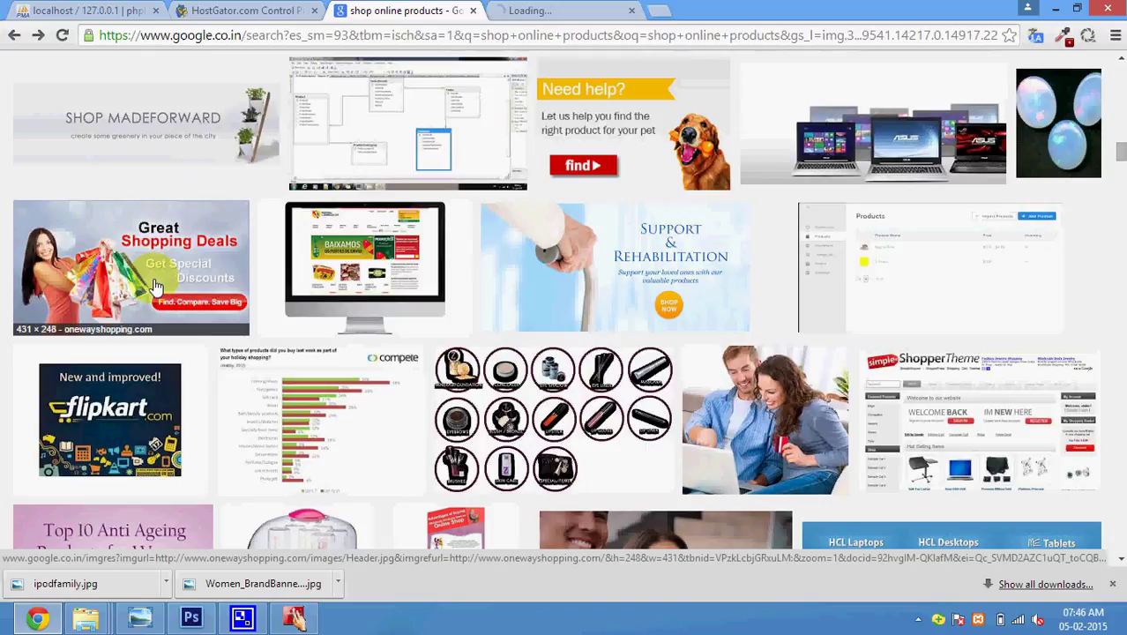
{"action": "left_click_drag", "start_coordinate": [1122, 152], "coordinate": [1122, 196]}
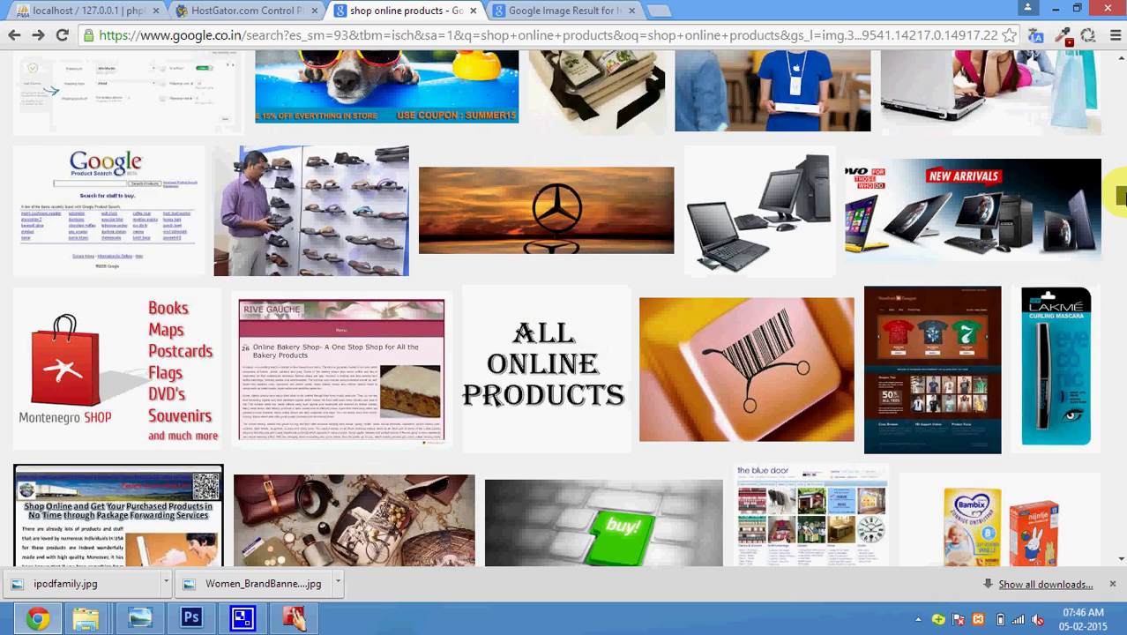
{"action": "left_click_drag", "start_coordinate": [1122, 196], "coordinate": [1122, 212]}
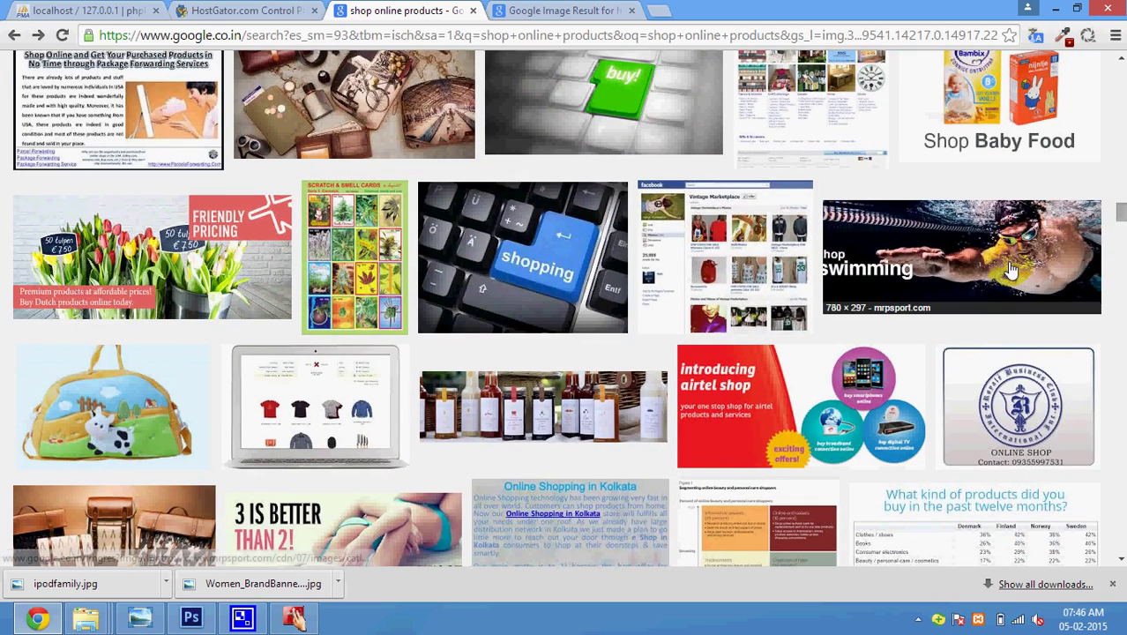
{"action": "middle_click", "coordinate": [1094, 222]}
{"action": "left_click_drag", "start_coordinate": [1120, 215], "coordinate": [1122, 246]}
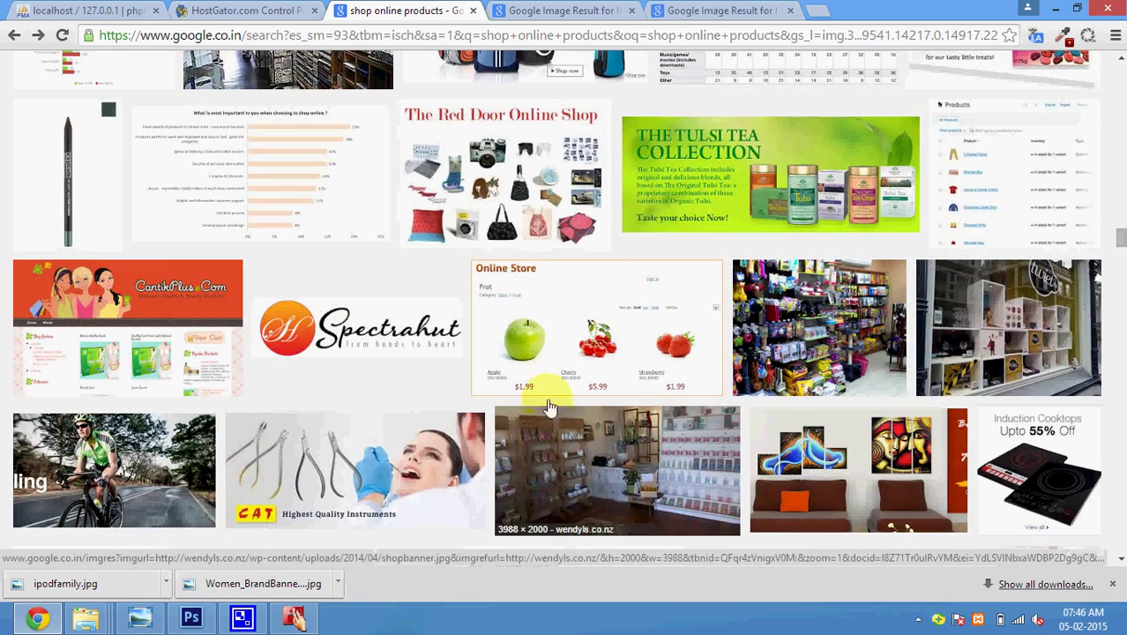
{"action": "left_click_drag", "start_coordinate": [1122, 235], "coordinate": [1117, 311]}
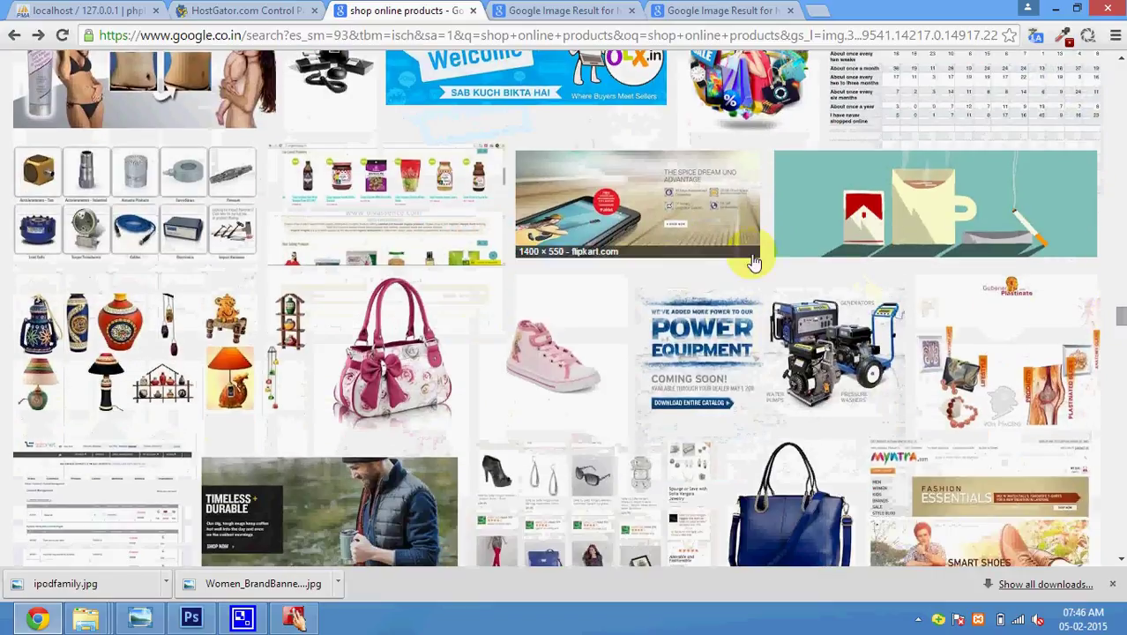
{"action": "middle_click", "coordinate": [692, 231]}
Save the full-size Great Shopping Deals banner to the desktop as Header.jpg
{"action": "left_click", "coordinate": [529, 8]}
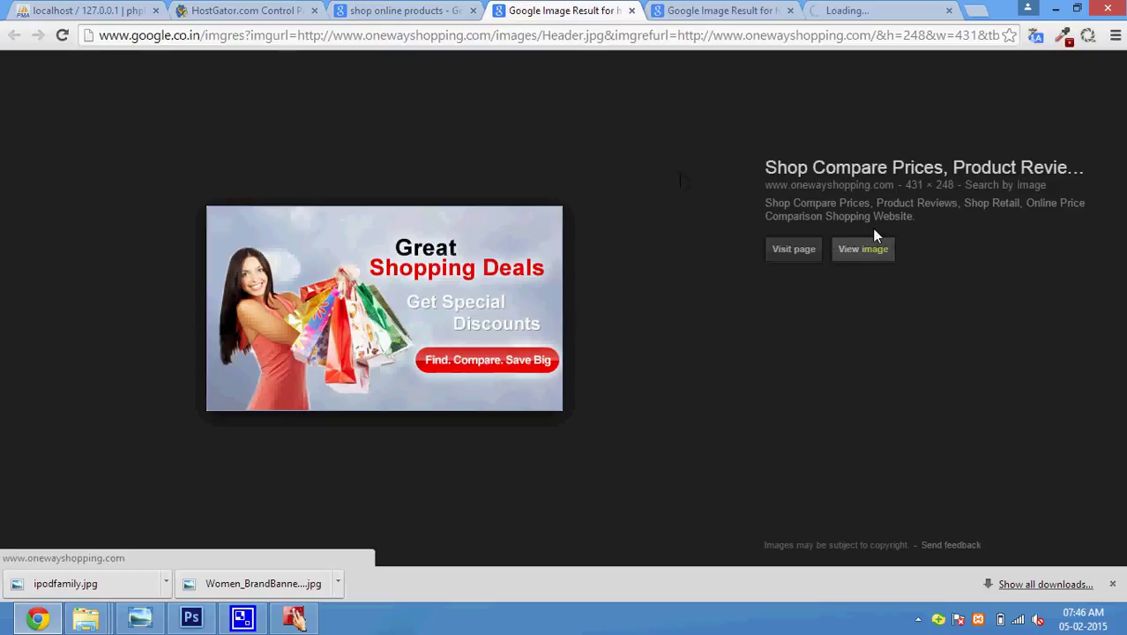
{"action": "left_click", "coordinate": [871, 256]}
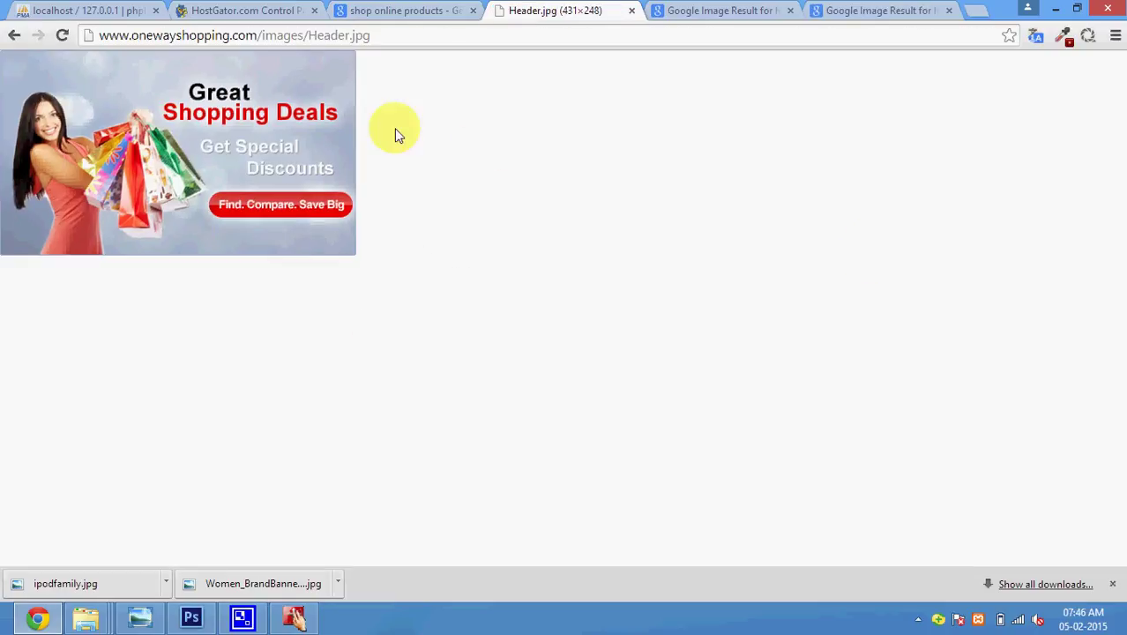
{"action": "right_click", "coordinate": [228, 141]}
{"action": "left_click", "coordinate": [237, 151]}
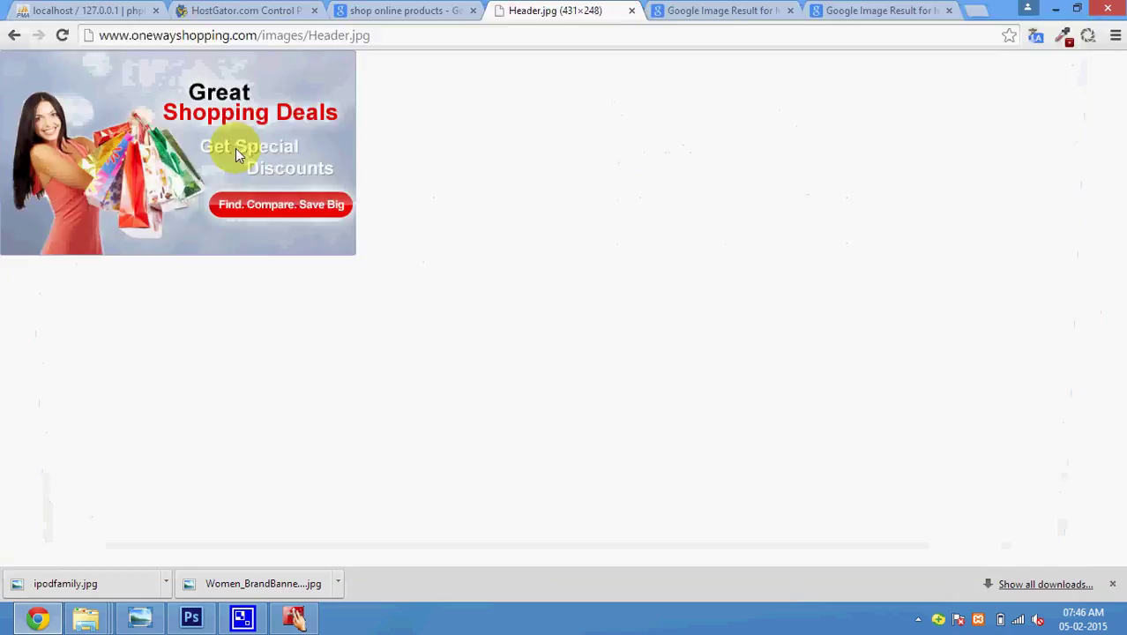
{"action": "key", "text": "super+d"}
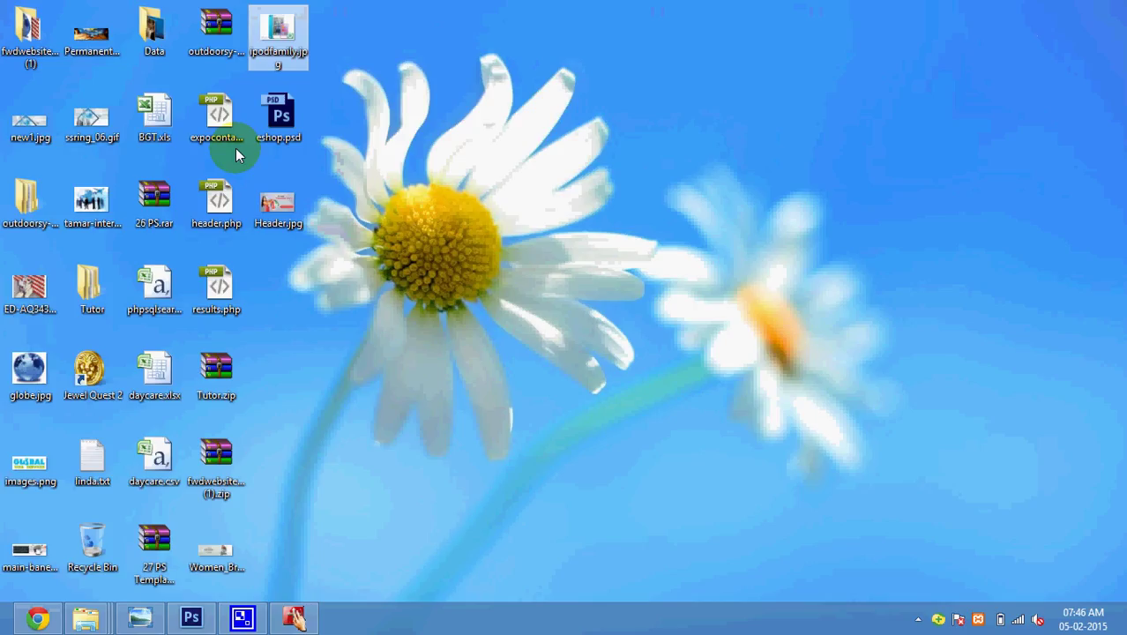
Drag Header.jpg from the desktop into eshop.psd and maximize the Photoshop window
{"action": "left_click", "coordinate": [286, 218]}
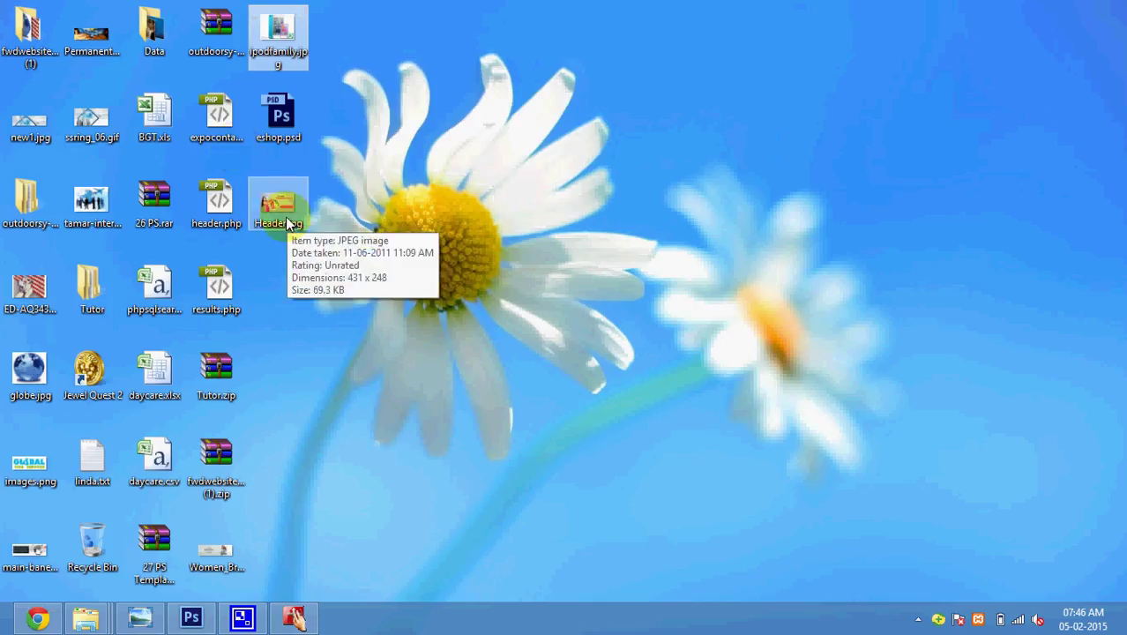
{"action": "left_click_drag", "start_coordinate": [285, 216], "coordinate": [196, 624]}
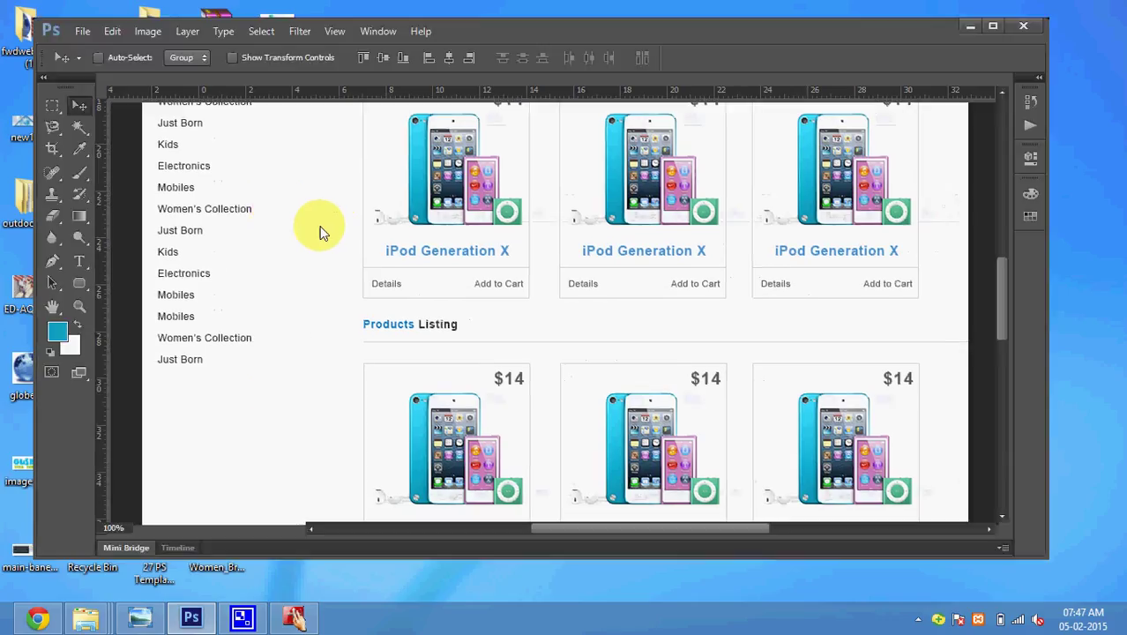
{"action": "left_click_drag", "start_coordinate": [195, 625], "coordinate": [275, 394]}
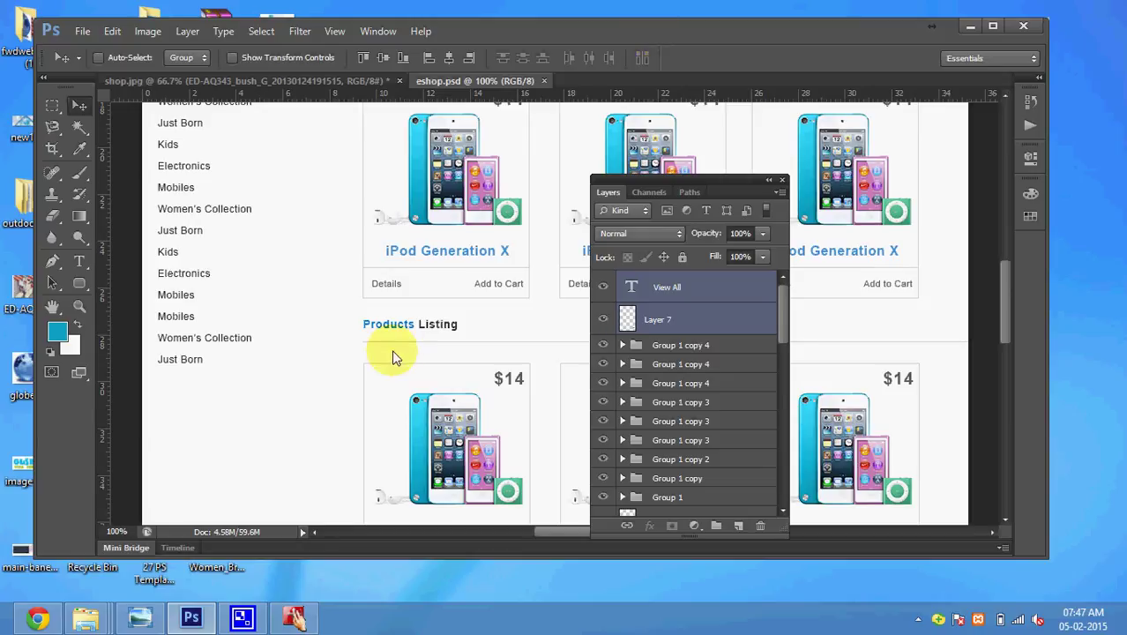
{"action": "key", "text": "F7"}
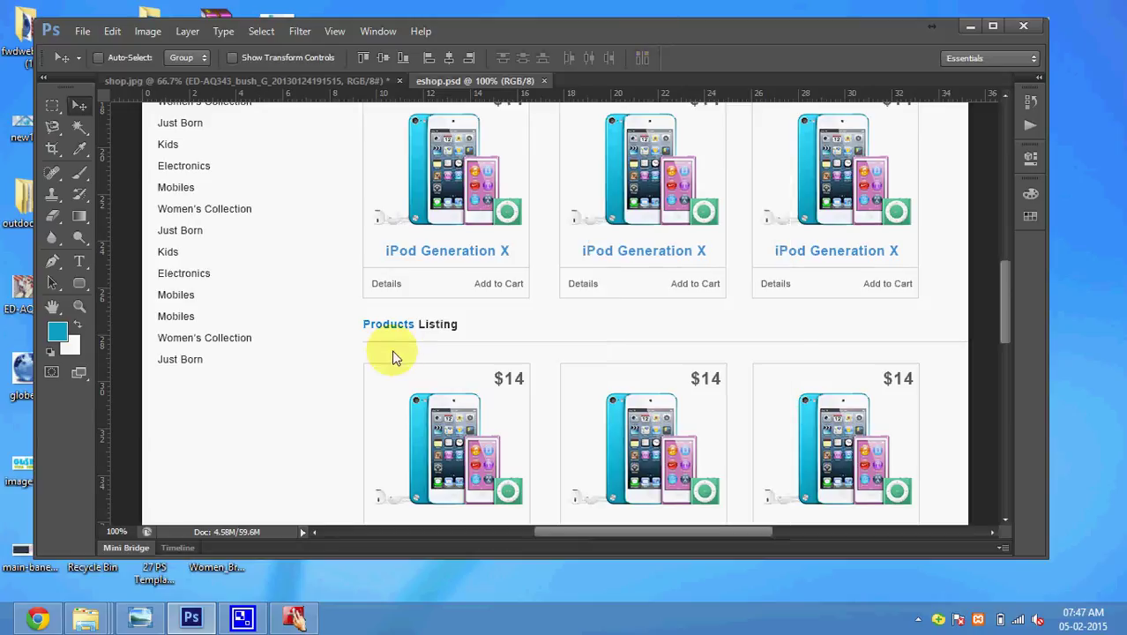
{"action": "key", "text": "super+d"}
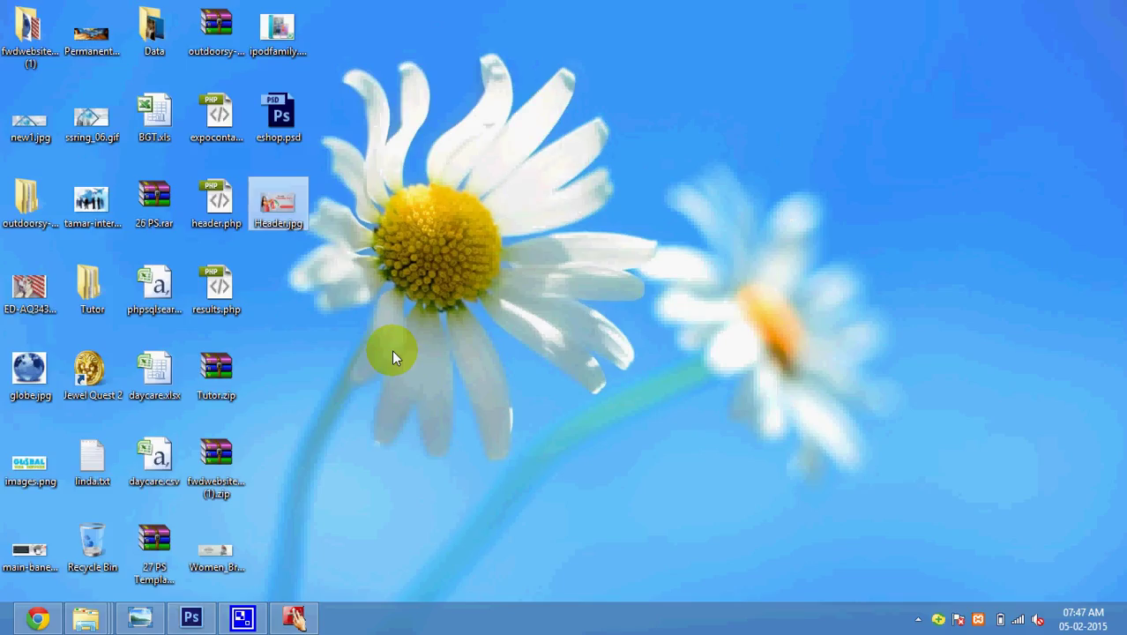
{"action": "left_click", "coordinate": [205, 609]}
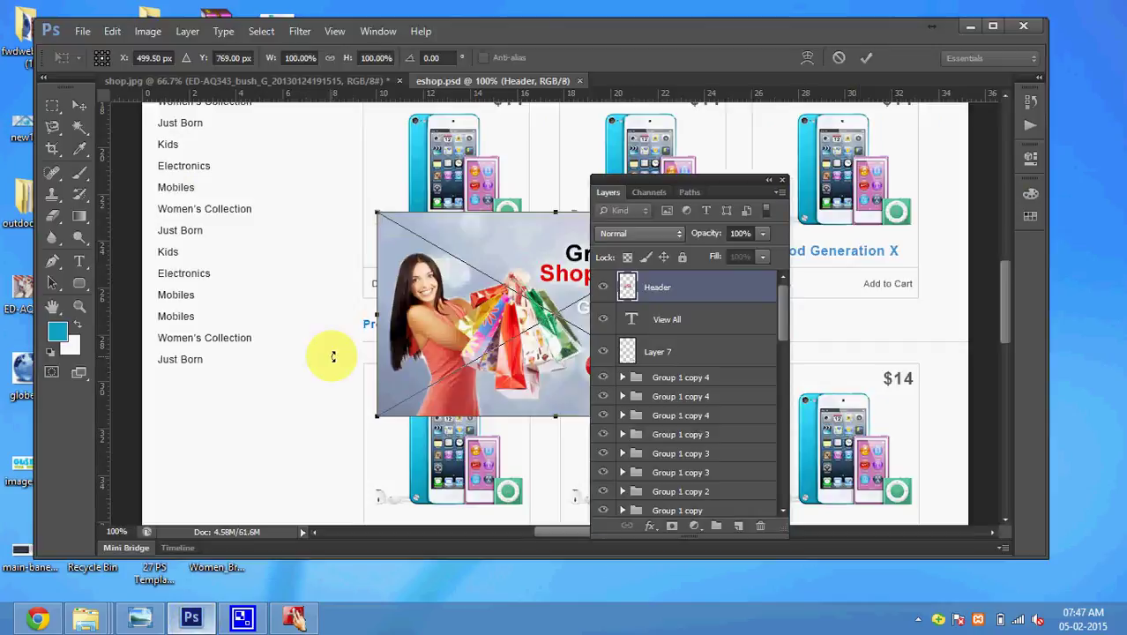
{"action": "double_click", "coordinate": [668, 33]}
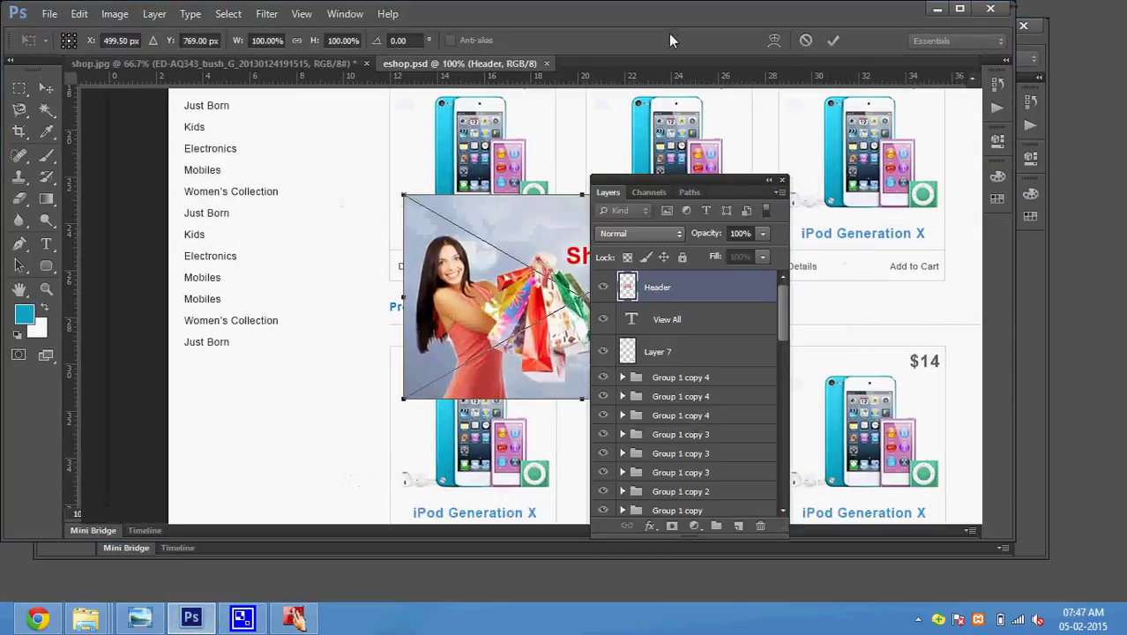
Scale the Header banner to about 56% and position it under the sidebar category list
{"action": "mouse_move", "coordinate": [536, 255]}
{"action": "left_mouse_down"}
{"action": "mouse_move", "coordinate": [464, 310]}
{"action": "mouse_move", "coordinate": [327, 349]}
{"action": "mouse_move", "coordinate": [305, 374]}
{"action": "left_mouse_up"}
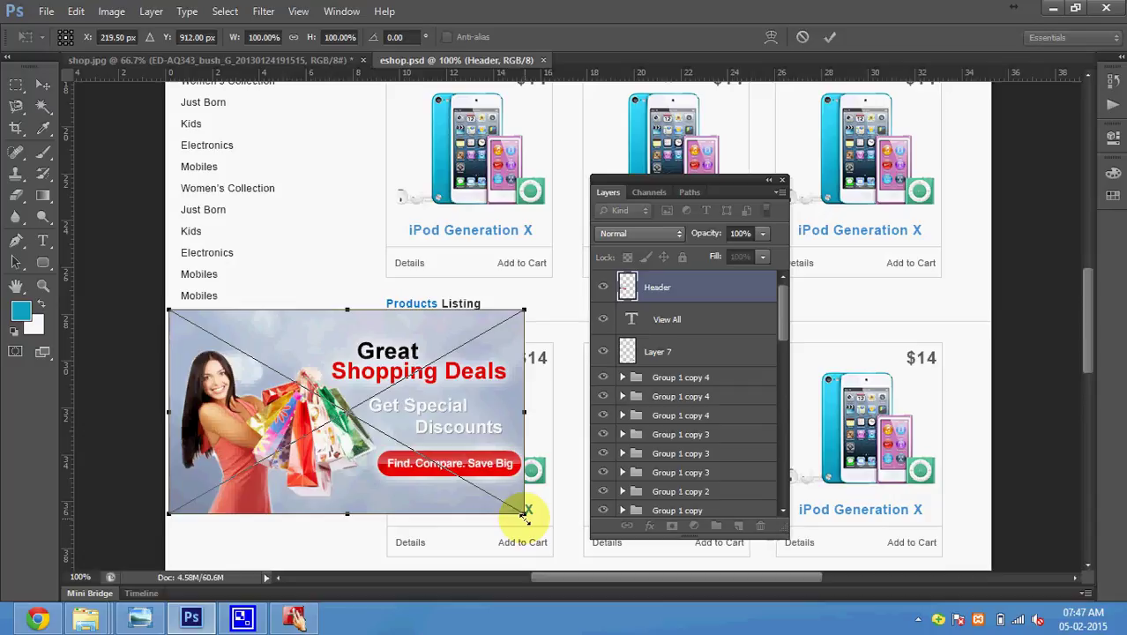
{"action": "left_click_drag", "start_coordinate": [525, 513], "coordinate": [450, 475]}
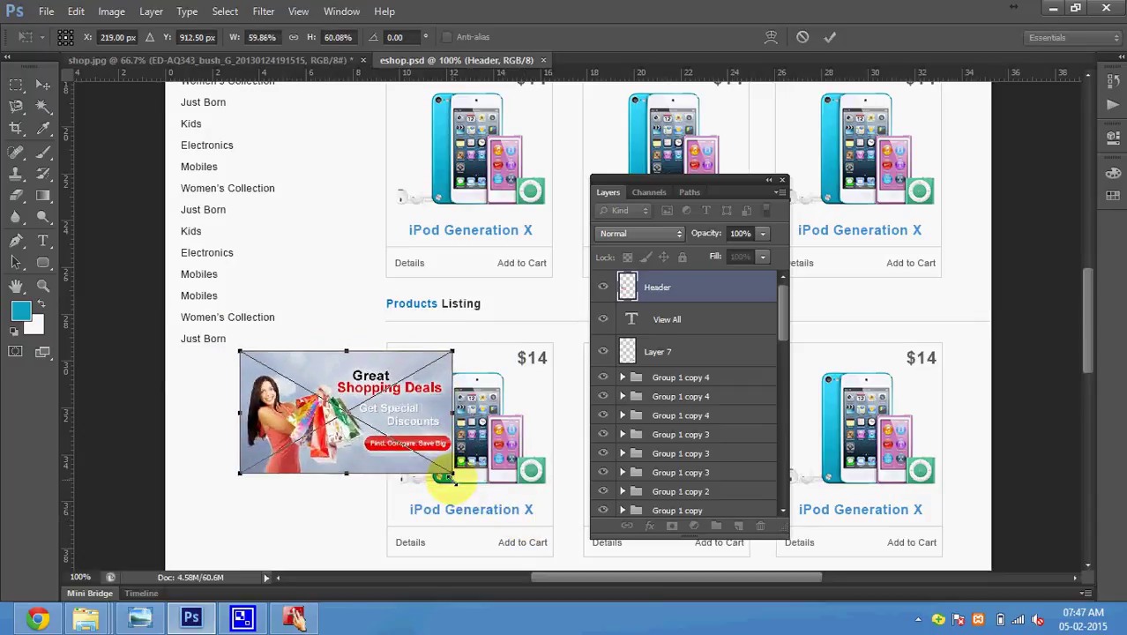
{"action": "key", "text": "Return"}
{"action": "mouse_move", "coordinate": [411, 453]}
{"action": "left_mouse_down"}
{"action": "mouse_move", "coordinate": [344, 465]}
{"action": "mouse_move", "coordinate": [377, 483]}
{"action": "mouse_move", "coordinate": [350, 452]}
{"action": "mouse_move", "coordinate": [369, 471]}
{"action": "left_mouse_up"}
{"action": "key", "text": "ctrl+t"}
{"action": "key", "text": "Return"}
{"action": "key", "text": "ctrl+t"}
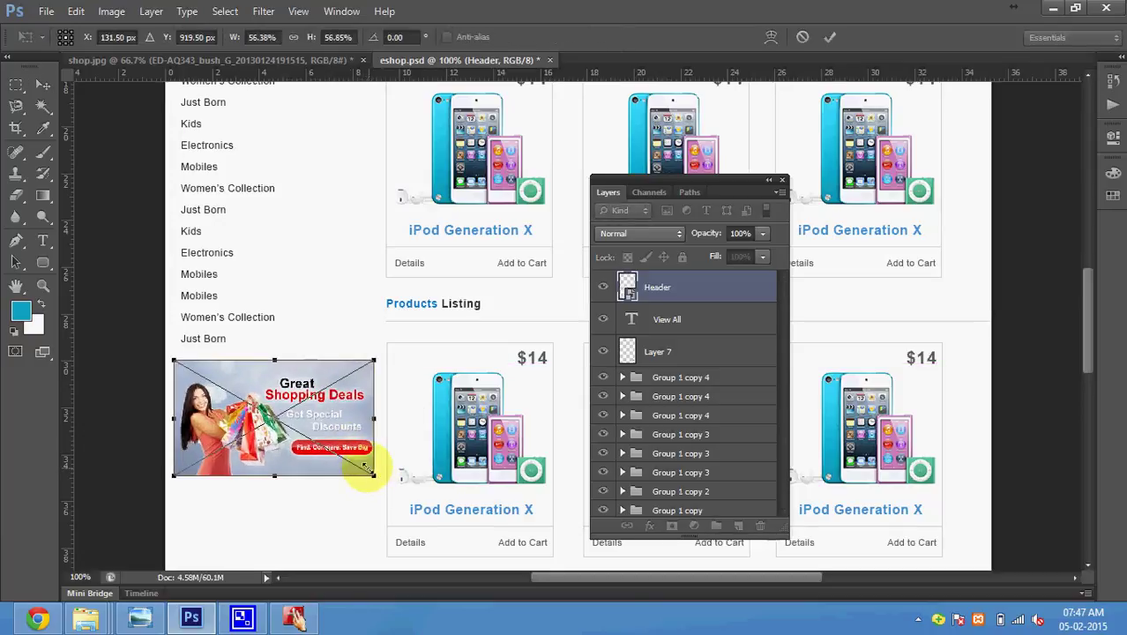
{"action": "key", "text": "Return"}
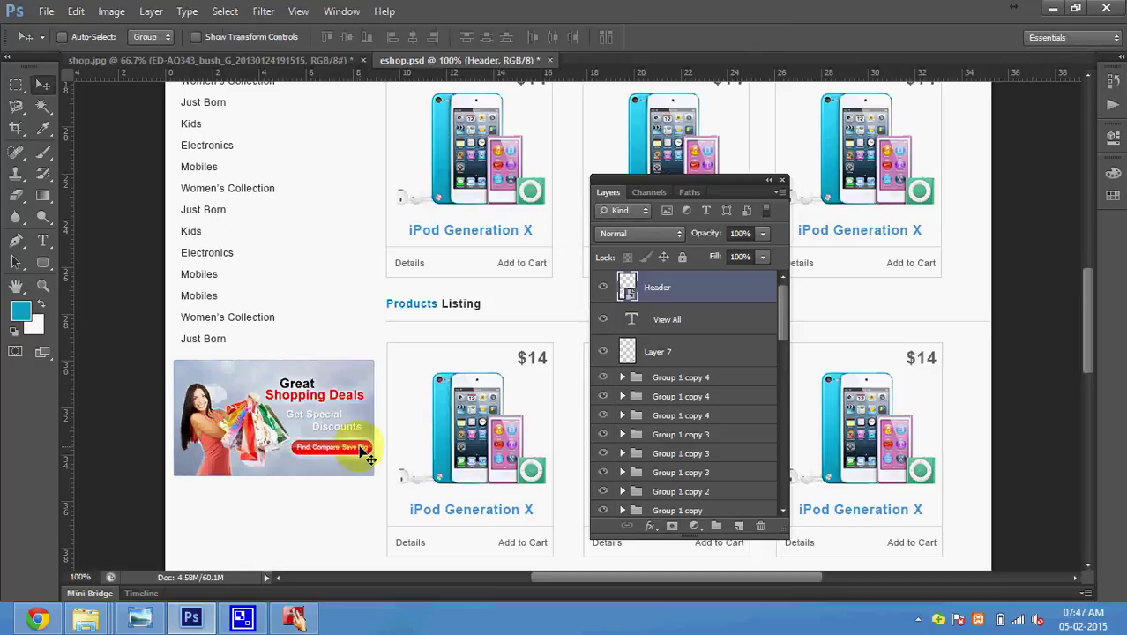
{"action": "left_click_drag", "start_coordinate": [360, 450], "coordinate": [362, 448]}
Save eshop.psd, then download the full-size Flipkart Spice Dream Uno banner to the desktop
{"action": "key", "text": "ctrl+s"}
{"action": "key", "text": "super+d"}
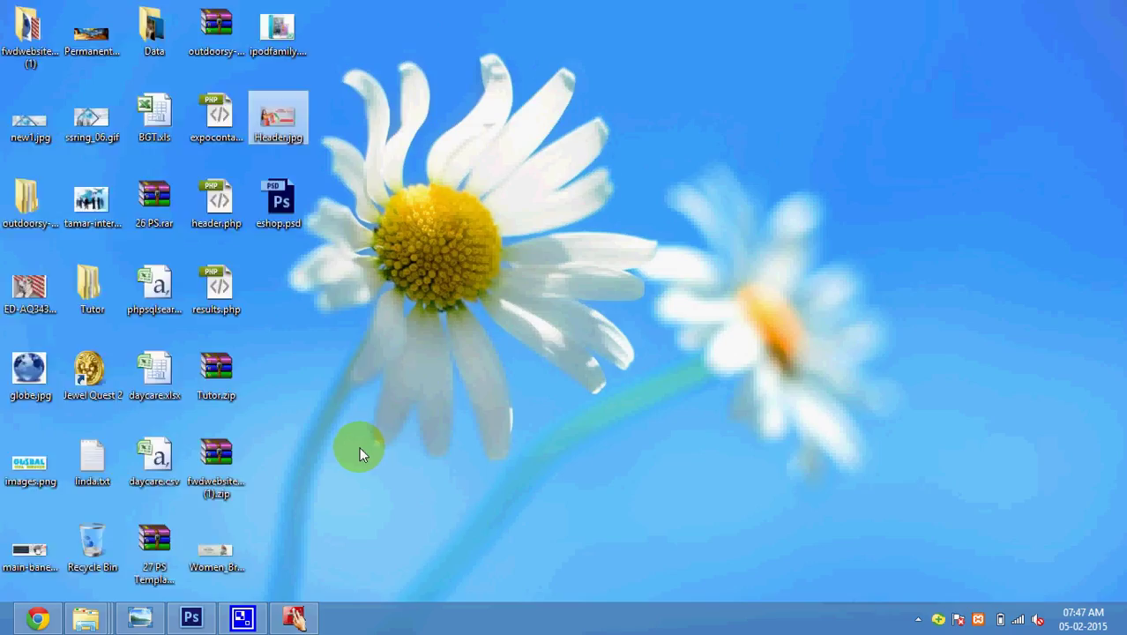
{"action": "left_click", "coordinate": [37, 617]}
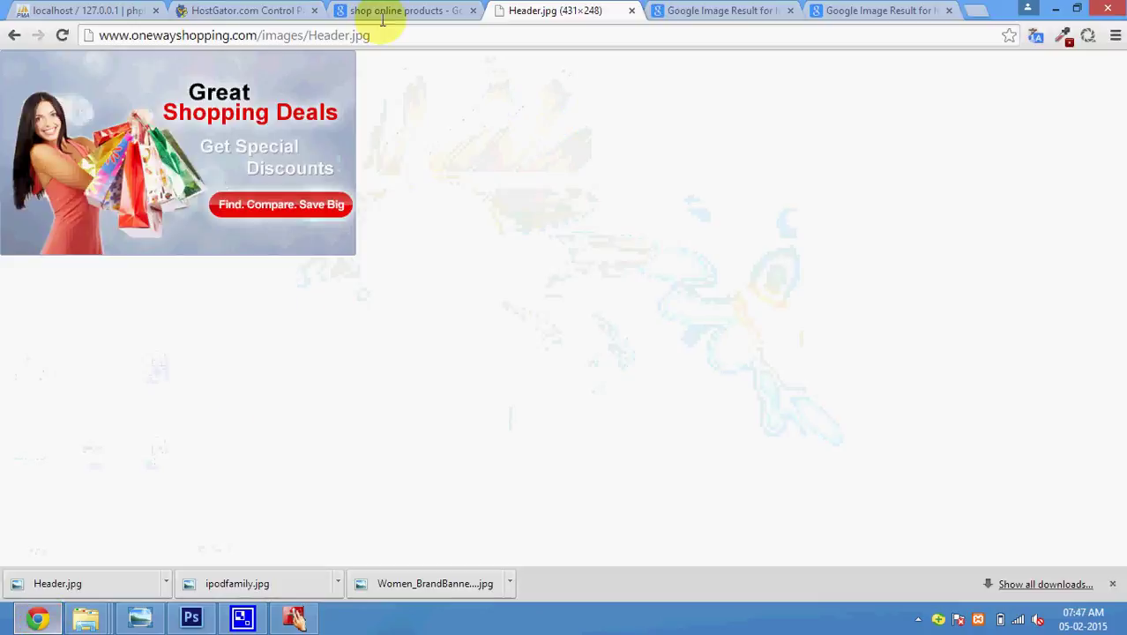
{"action": "left_click", "coordinate": [674, 10]}
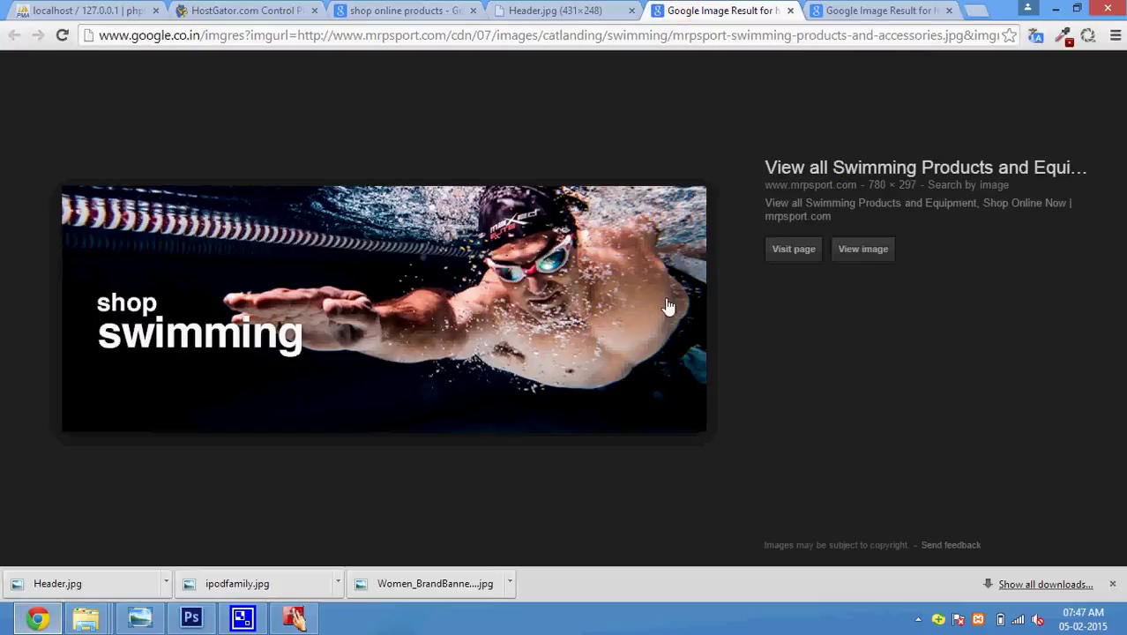
{"action": "left_click", "coordinate": [890, 10]}
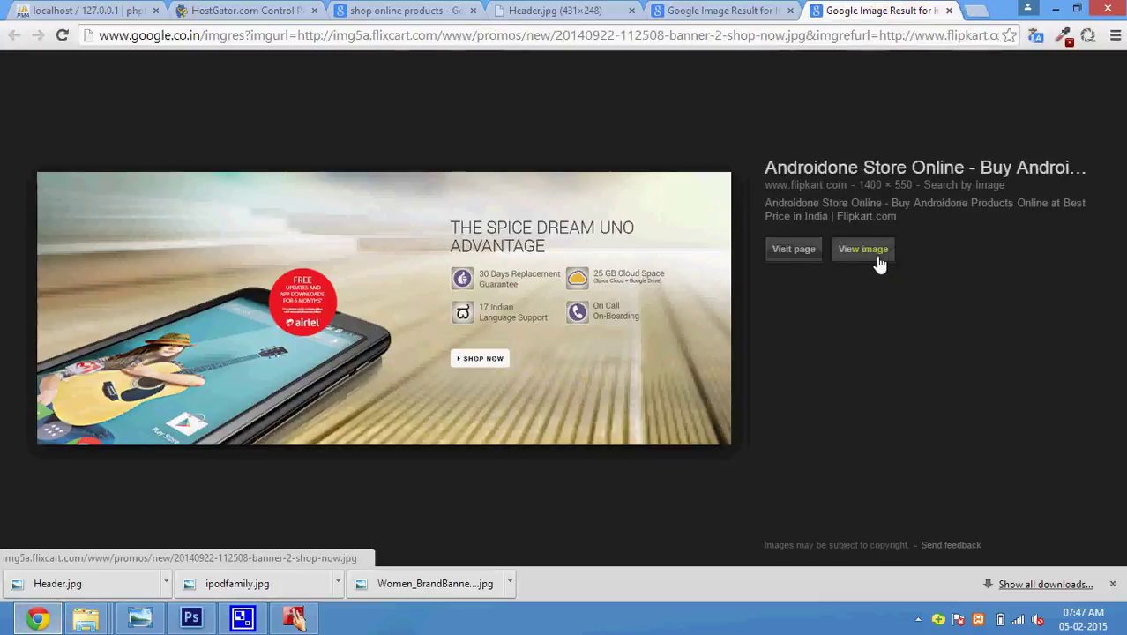
{"action": "left_click", "coordinate": [864, 251]}
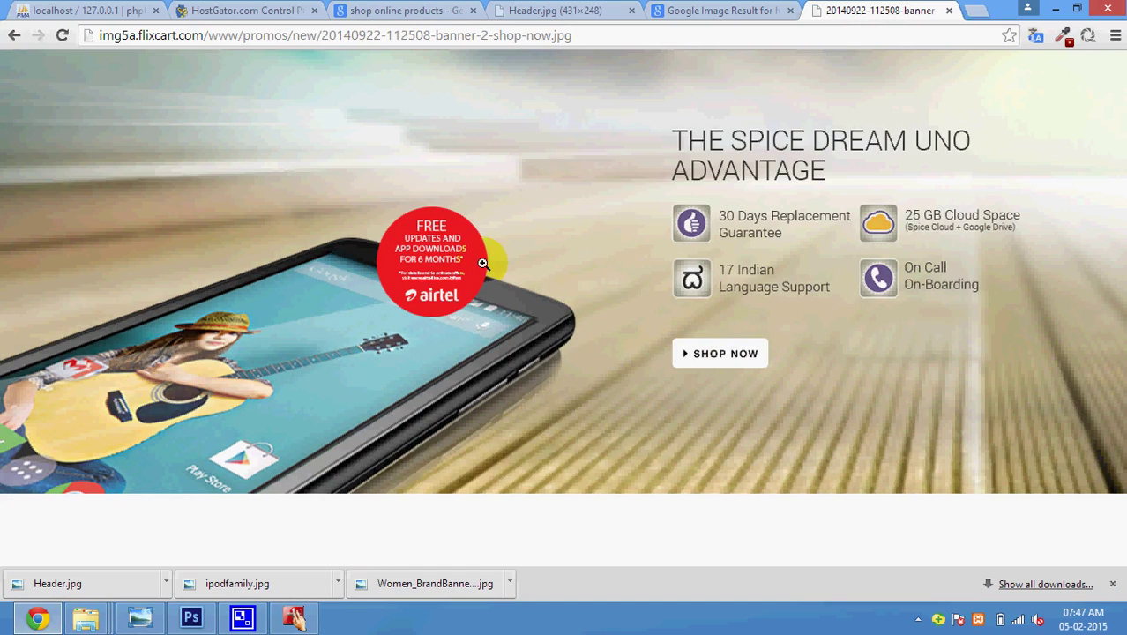
{"action": "right_click", "coordinate": [484, 265]}
{"action": "left_click", "coordinate": [496, 273]}
{"action": "key", "text": "Return"}
{"action": "key", "text": "super+d"}
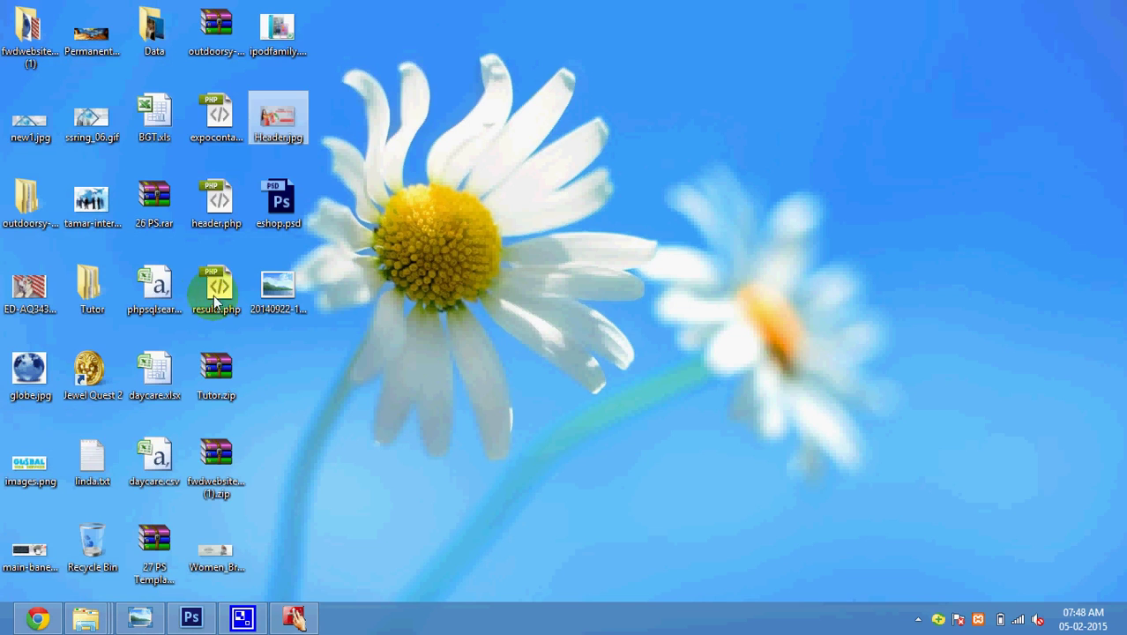
Place the phone banner at about 27% below the first sidebar ad and save
{"action": "mouse_move", "coordinate": [276, 304]}
{"action": "left_mouse_down"}
{"action": "mouse_move", "coordinate": [209, 620]}
{"action": "mouse_move", "coordinate": [830, 391]}
{"action": "mouse_move", "coordinate": [1009, 310]}
{"action": "left_mouse_up"}
{"action": "scroll", "coordinate": [1091, 333], "scroll_direction": "down", "scroll_amount": 1}
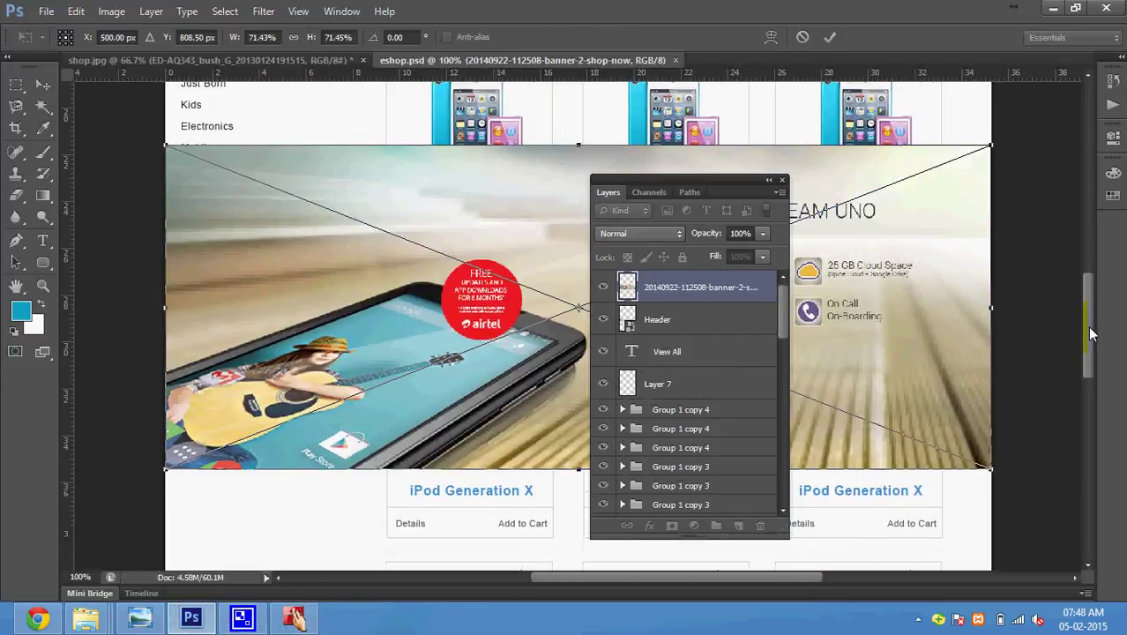
{"action": "scroll", "coordinate": [1091, 333], "scroll_direction": "down", "scroll_amount": 2}
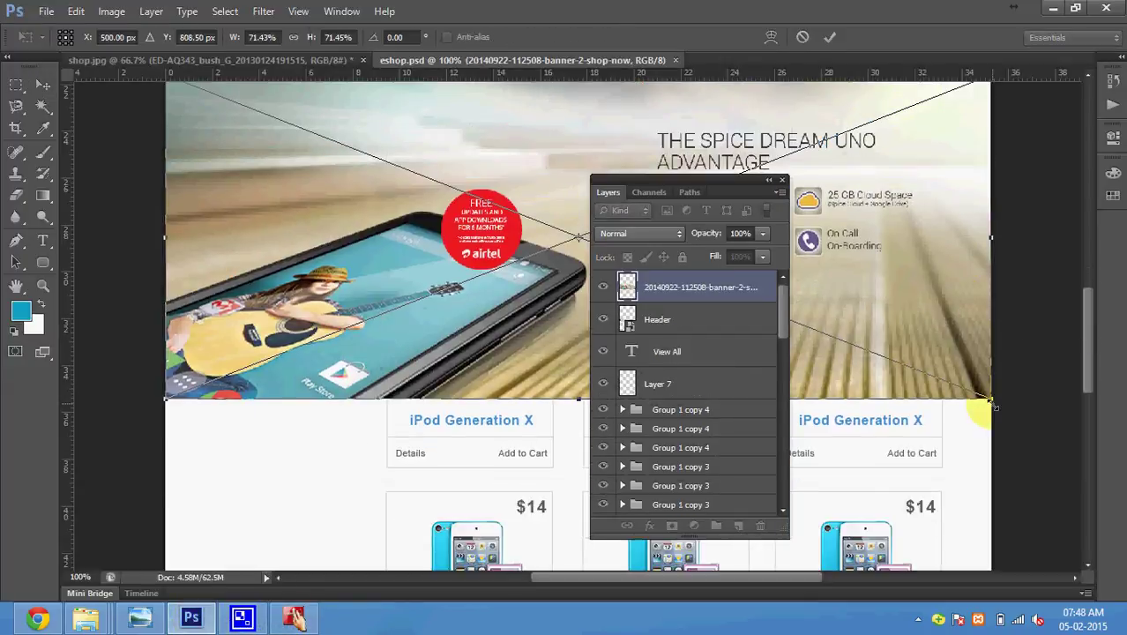
{"action": "left_click_drag", "start_coordinate": [990, 402], "coordinate": [734, 298]}
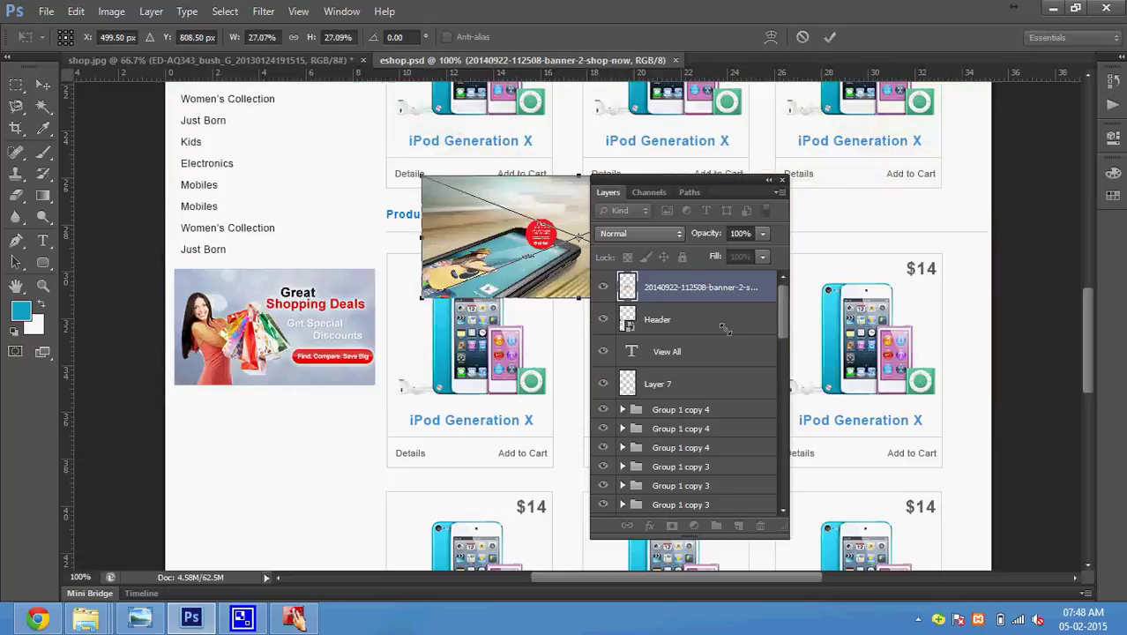
{"action": "mouse_move", "coordinate": [530, 277]}
{"action": "left_mouse_down"}
{"action": "mouse_move", "coordinate": [305, 501]}
{"action": "mouse_move", "coordinate": [283, 499]}
{"action": "left_mouse_up"}
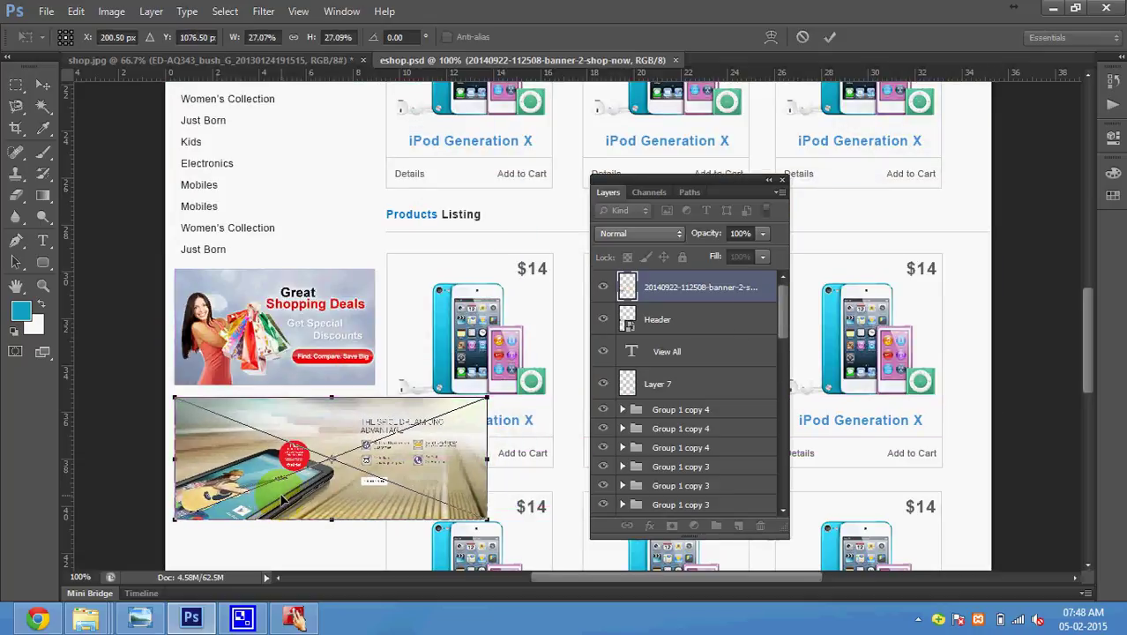
{"action": "double_click", "coordinate": [282, 499]}
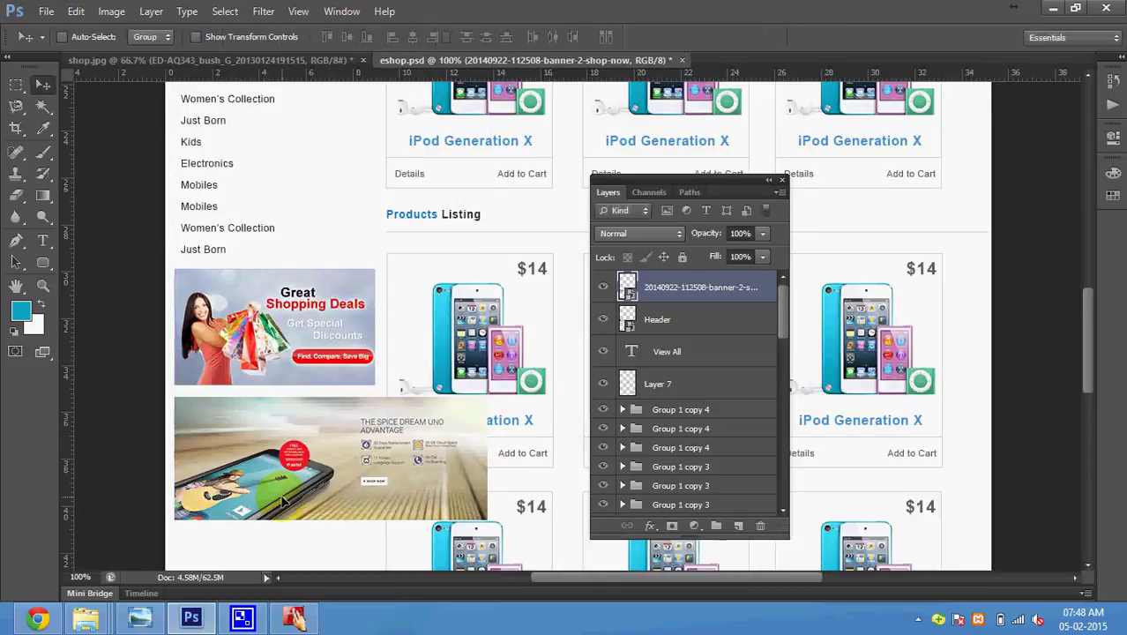
{"action": "left_click_drag", "start_coordinate": [283, 500], "coordinate": [297, 492]}
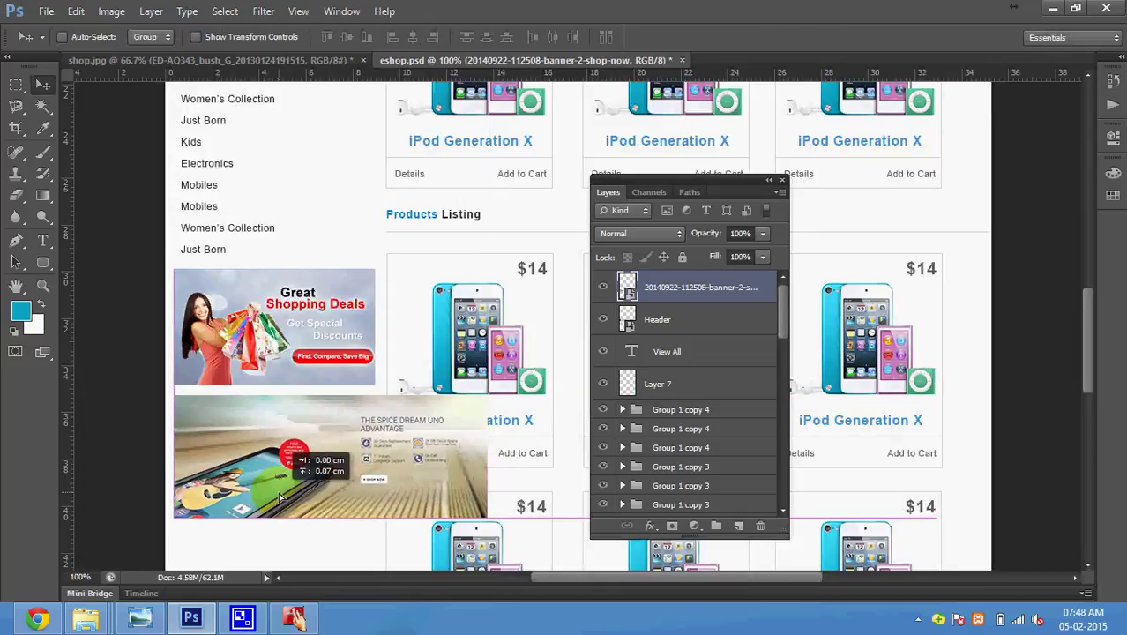
{"action": "left_click", "coordinate": [408, 495]}
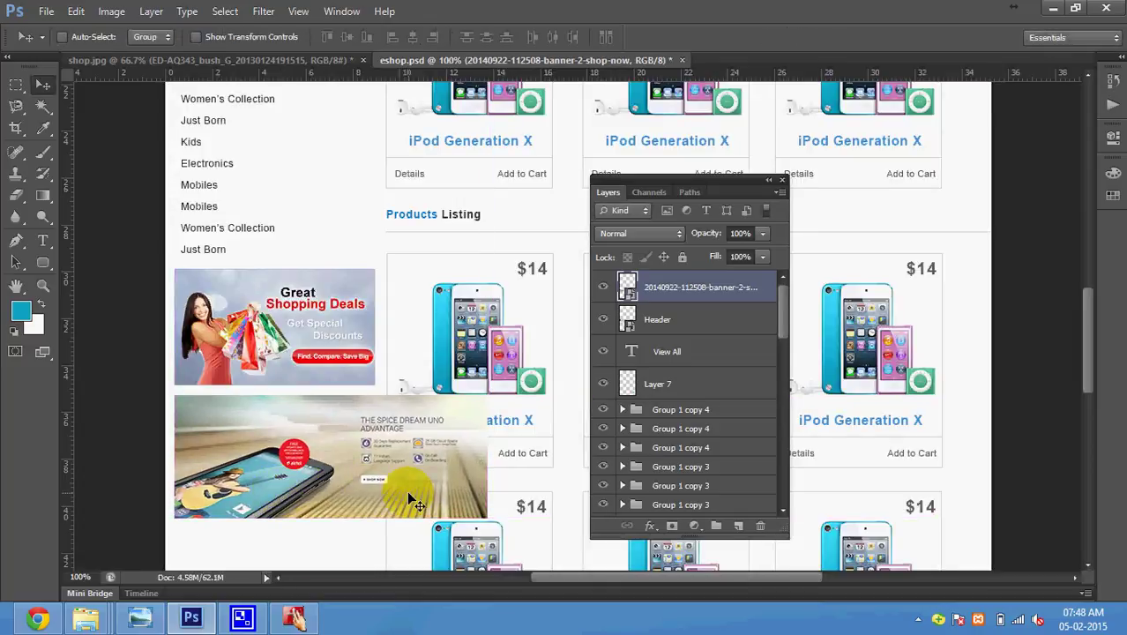
{"action": "key", "text": "ctrl+s"}
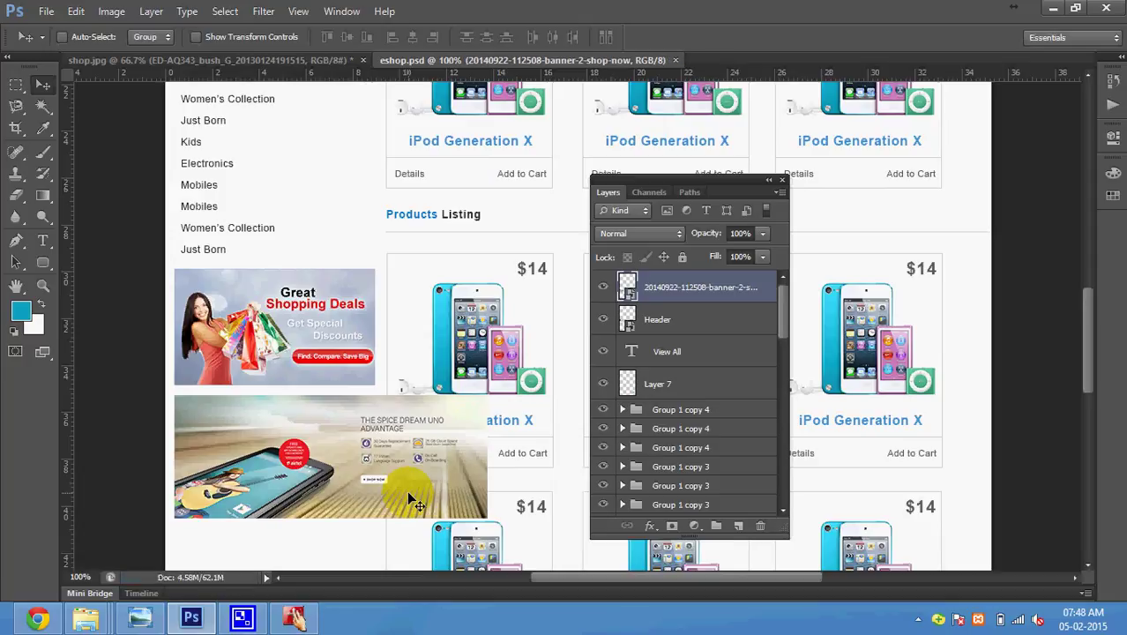
Rasterize the banner layer and delete the part wider than the first ad
{"action": "right_click", "coordinate": [712, 292]}
{"action": "left_click", "coordinate": [729, 201]}
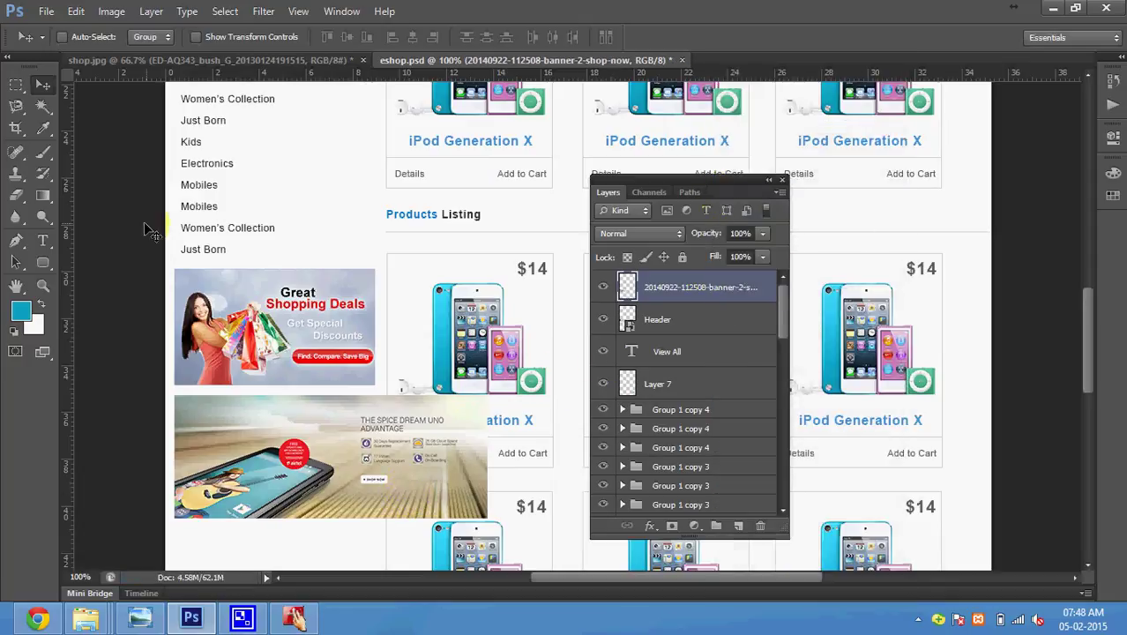
{"action": "left_click", "coordinate": [17, 87]}
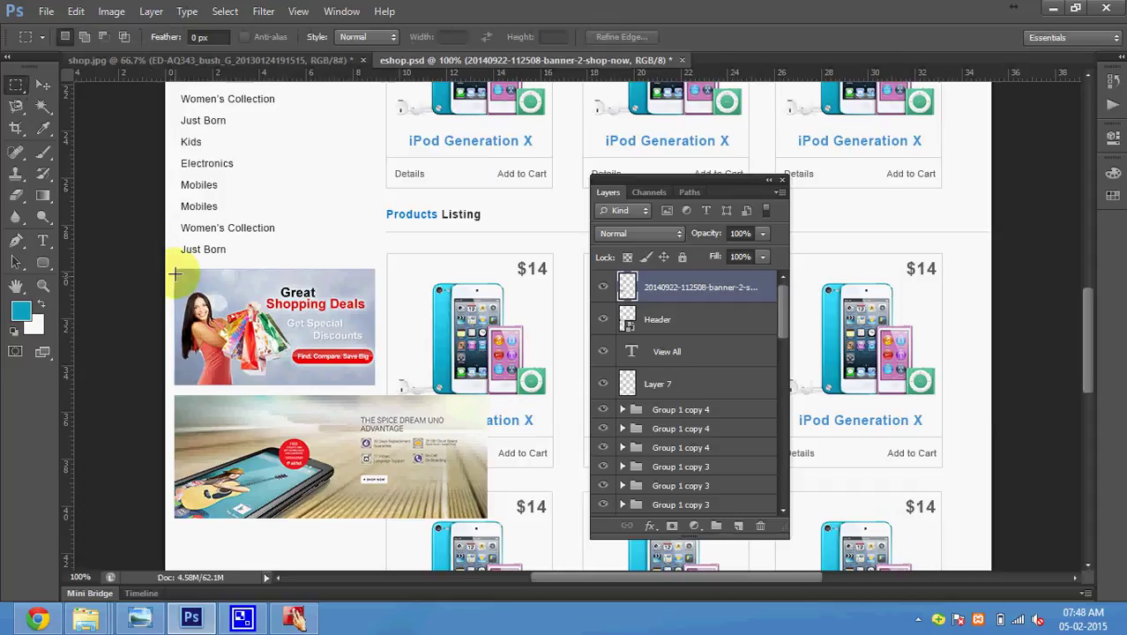
{"action": "left_click_drag", "start_coordinate": [176, 270], "coordinate": [363, 522]}
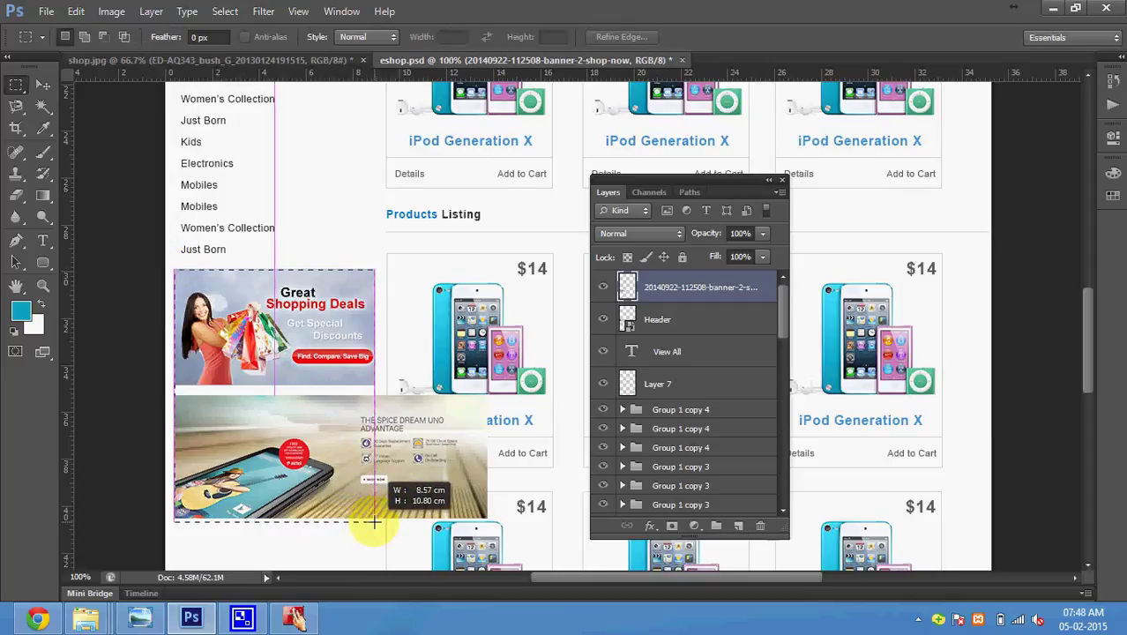
{"action": "left_click_drag", "start_coordinate": [363, 522], "coordinate": [374, 523]}
{"action": "key", "text": "ctrl+shift+i"}
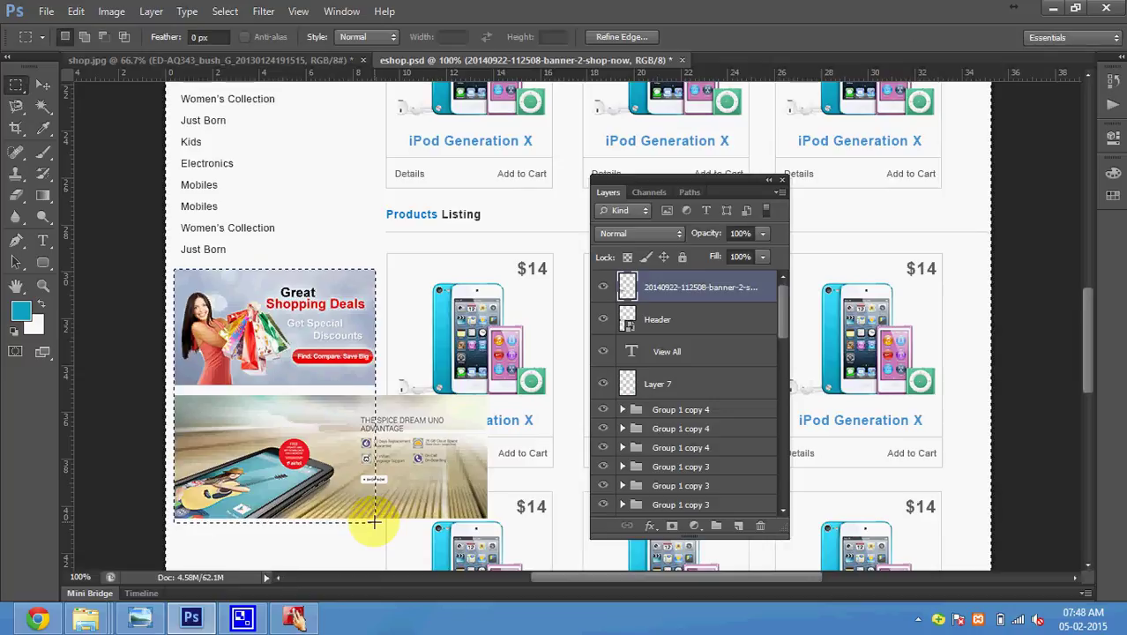
{"action": "key", "text": "Delete"}
{"action": "left_click", "coordinate": [374, 522]}
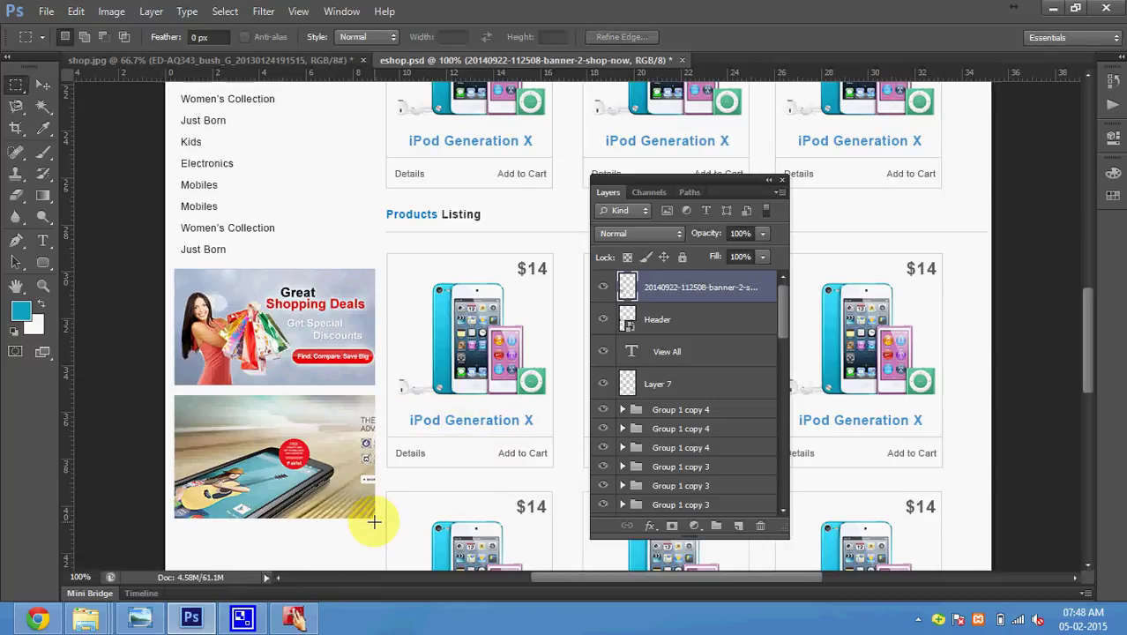
{"action": "left_click", "coordinate": [43, 85]}
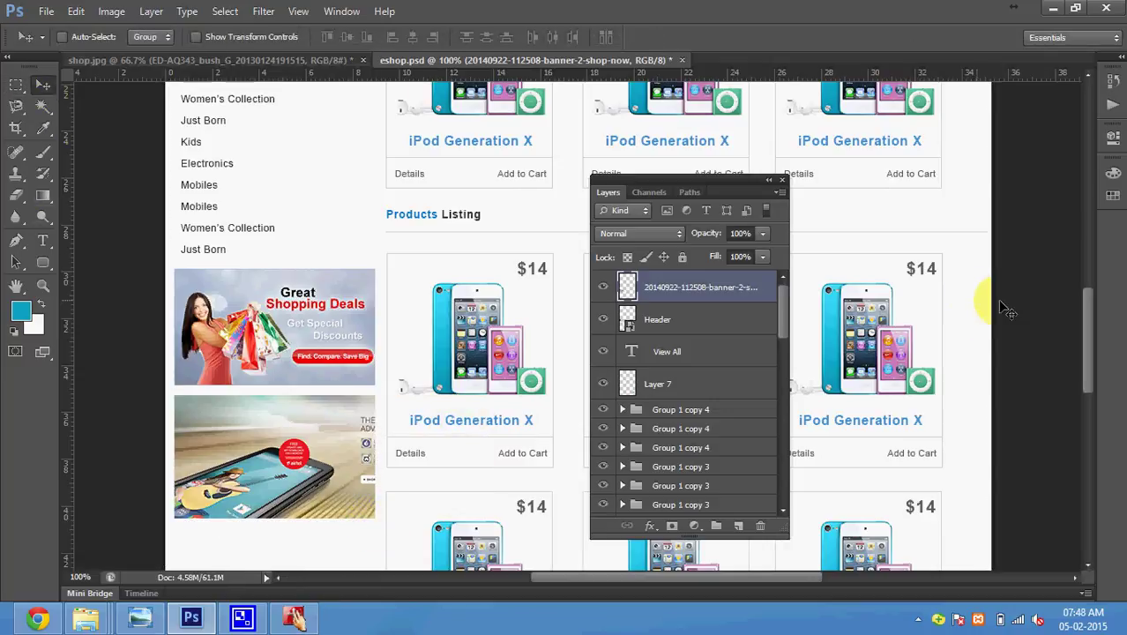
{"action": "left_click_drag", "start_coordinate": [1087, 342], "coordinate": [1083, 371]}
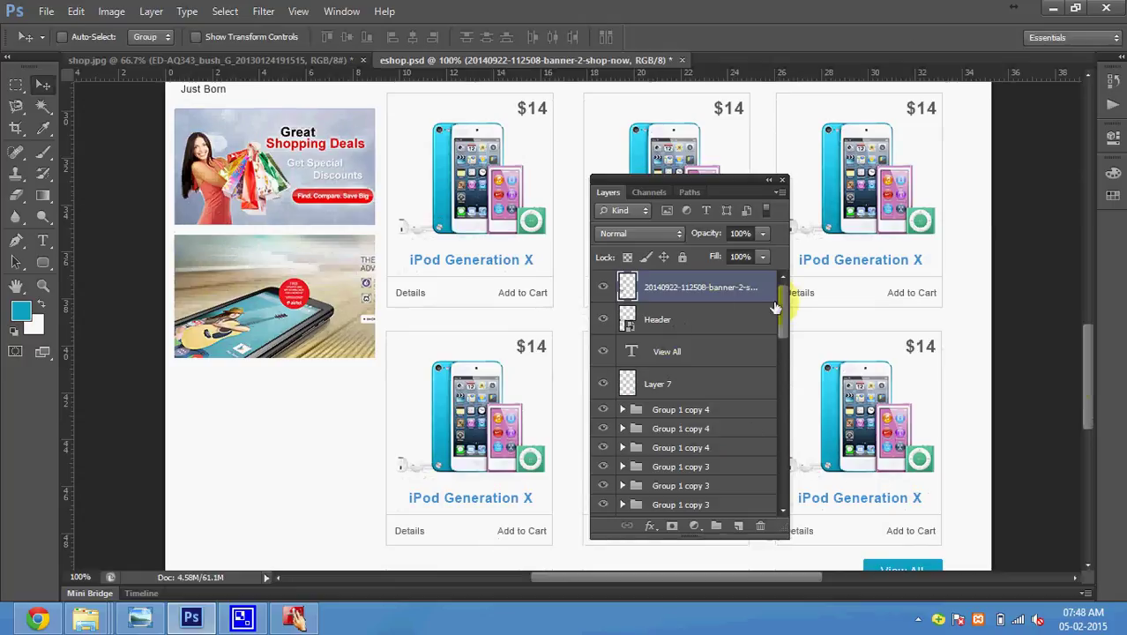
Duplicate the Header and new banner sidebar ads below the originals
{"action": "left_click", "coordinate": [692, 324], "text": "shift"}
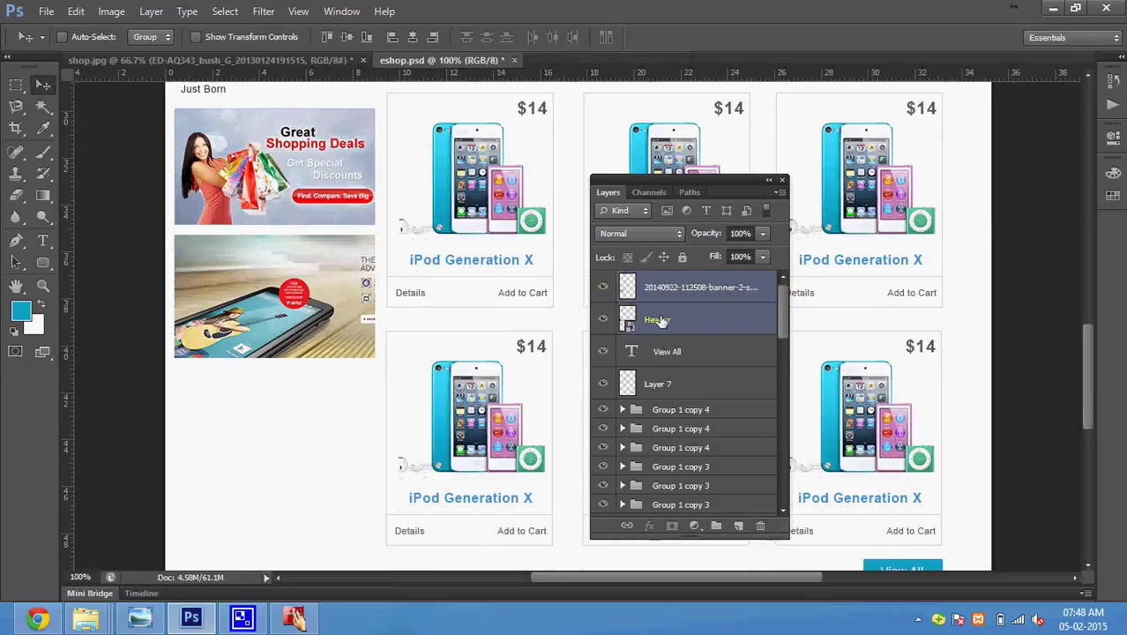
{"action": "left_click", "coordinate": [602, 321]}
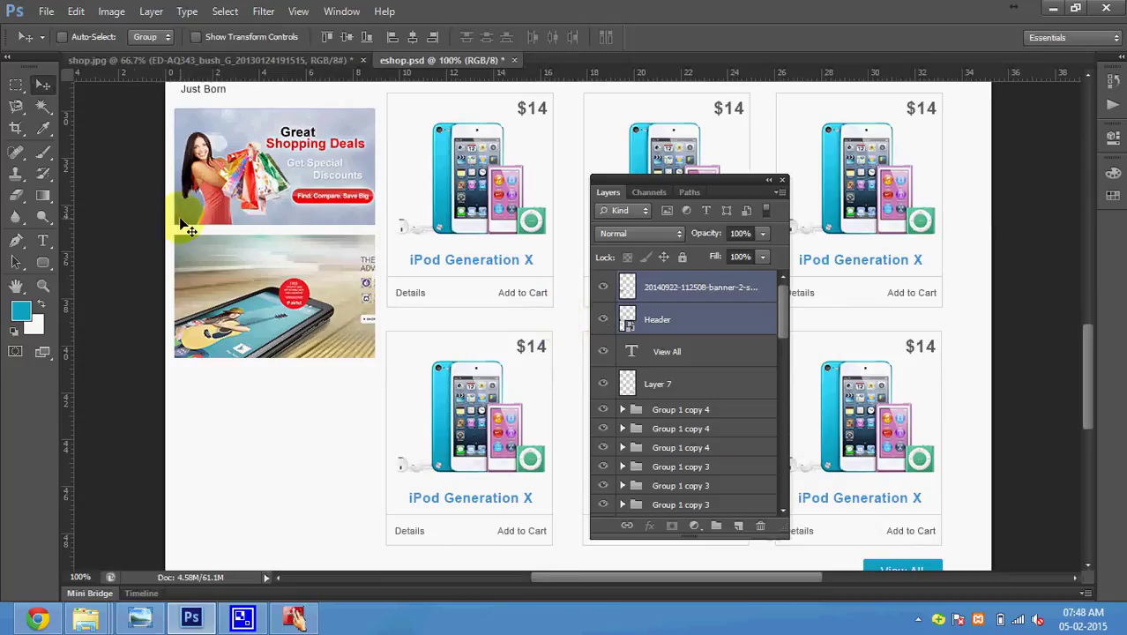
{"action": "mouse_move", "coordinate": [233, 222]}
{"action": "left_mouse_down"}
{"action": "mouse_move", "coordinate": [240, 489]}
{"action": "mouse_move", "coordinate": [230, 492]}
{"action": "left_mouse_up"}
{"action": "left_click_drag", "start_coordinate": [1088, 411], "coordinate": [1083, 452]}
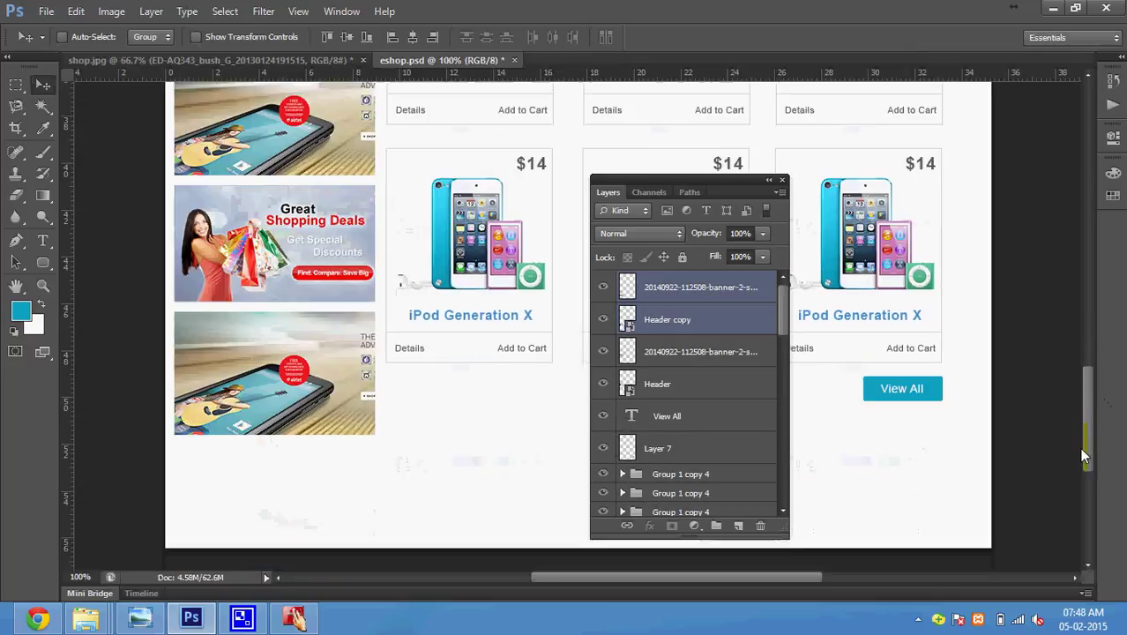
Delete the extra duplicated banner copy layer and save eshop.psd
{"action": "right_click", "coordinate": [353, 383]}
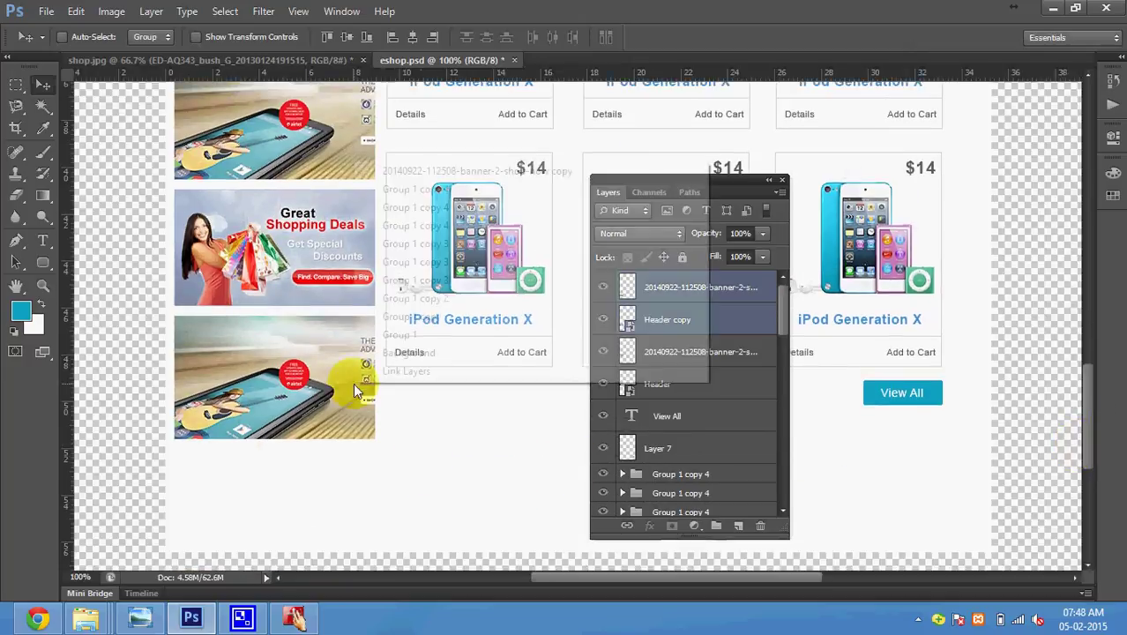
{"action": "left_click", "coordinate": [422, 171]}
{"action": "key", "text": "Delete"}
{"action": "key", "text": "ctrl+s"}
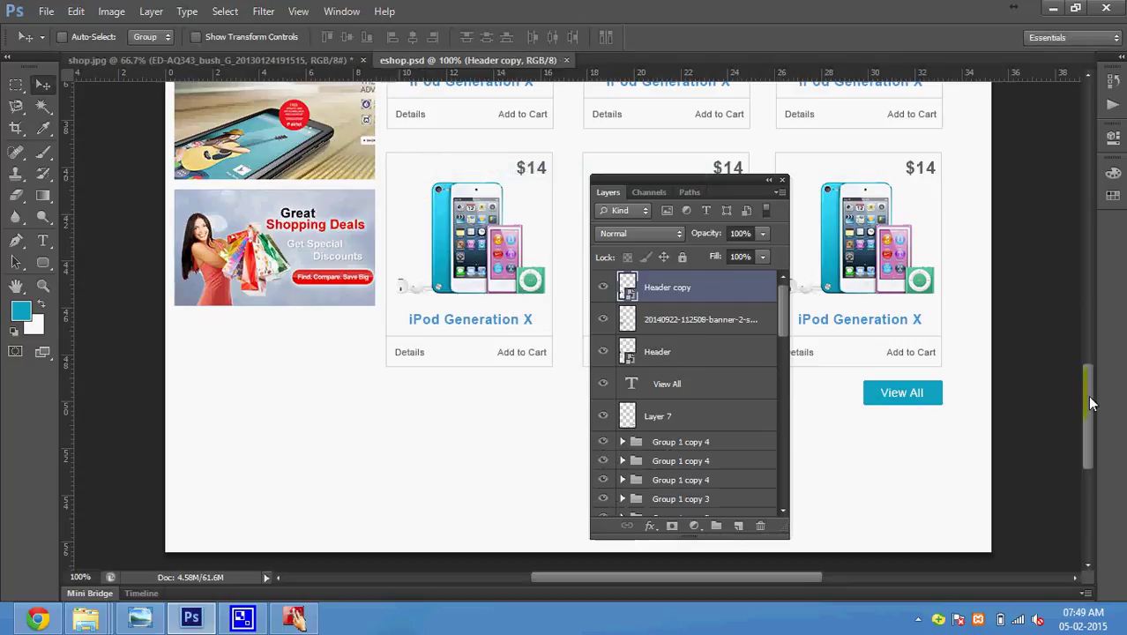
{"action": "left_click_drag", "start_coordinate": [1086, 331], "coordinate": [1081, 370]}
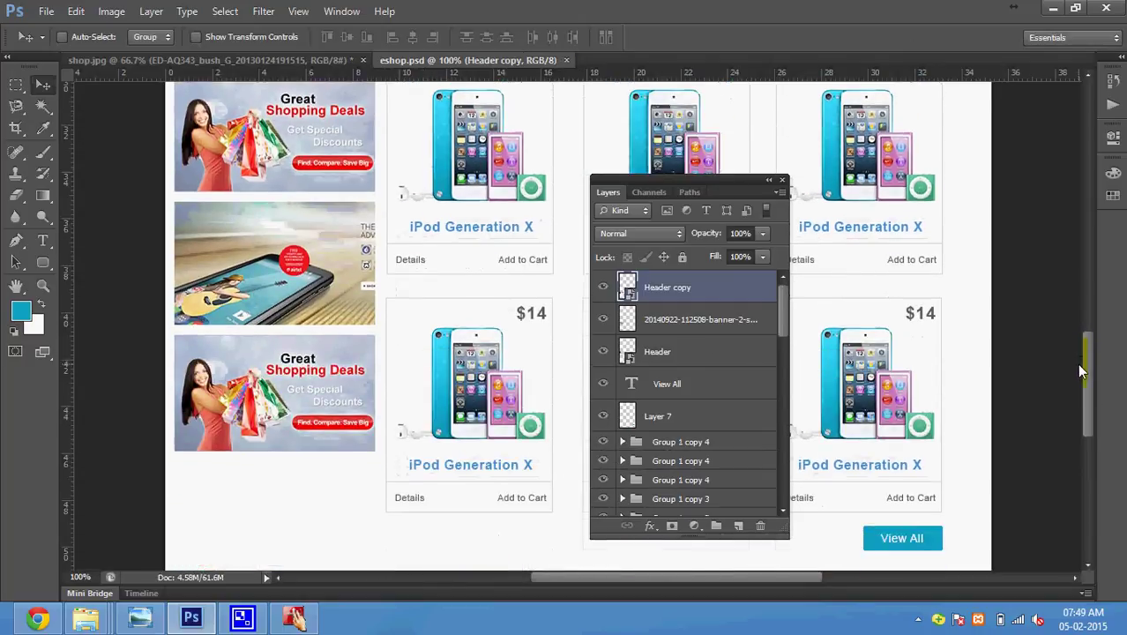
{"action": "left_click_drag", "start_coordinate": [1081, 371], "coordinate": [1080, 388]}
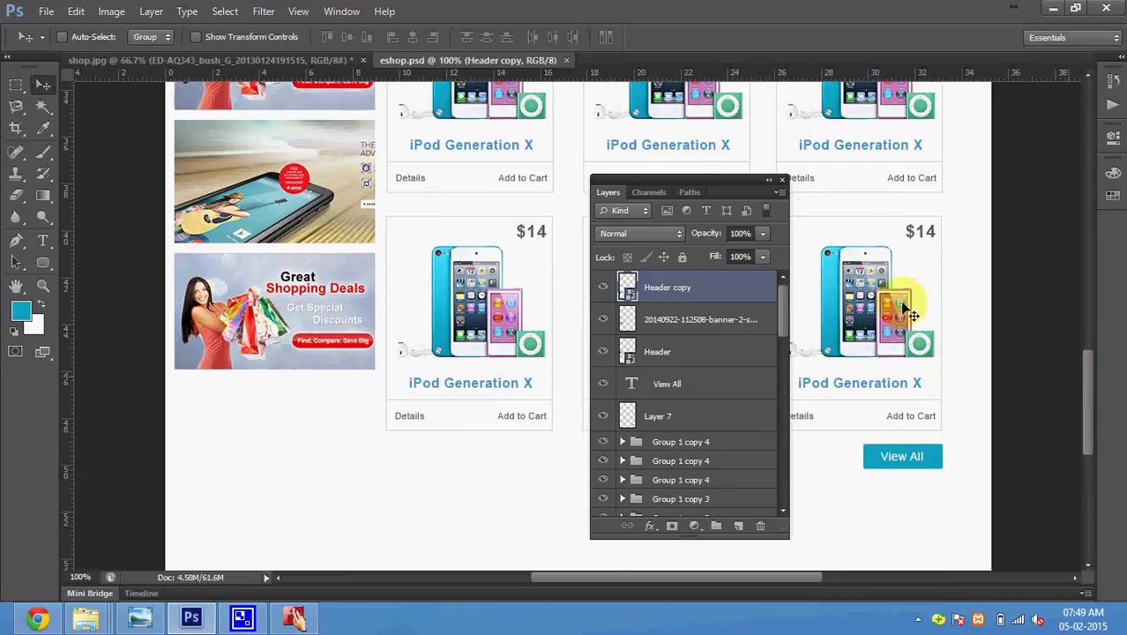
{"action": "left_click_drag", "start_coordinate": [722, 180], "coordinate": [923, 34]}
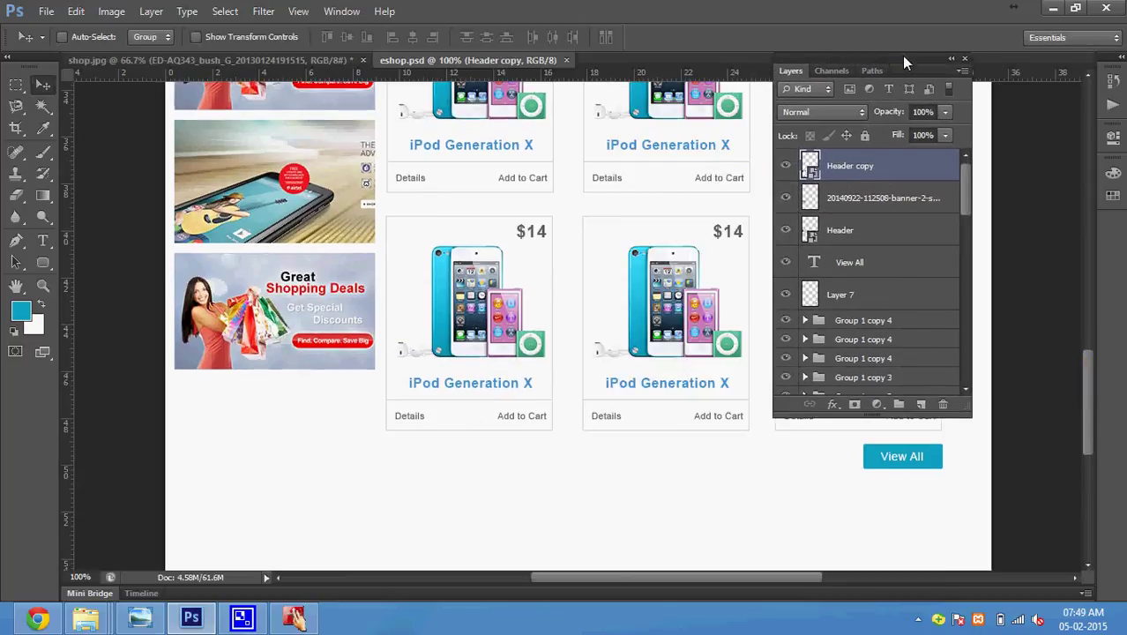
{"action": "left_click_drag", "start_coordinate": [1085, 423], "coordinate": [1060, 247]}
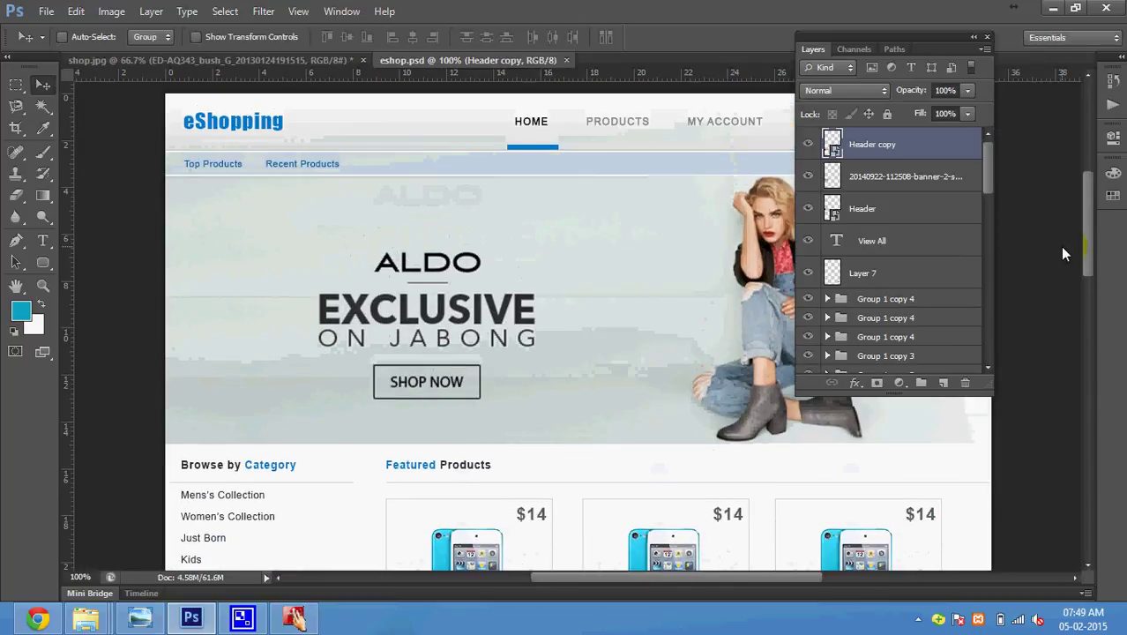
Set the foreground colour to blue #077eca, sampled near the HOME underline
{"action": "left_click", "coordinate": [22, 310]}
{"action": "left_click", "coordinate": [532, 146]}
{"action": "left_click_drag", "start_coordinate": [532, 146], "coordinate": [532, 147]}
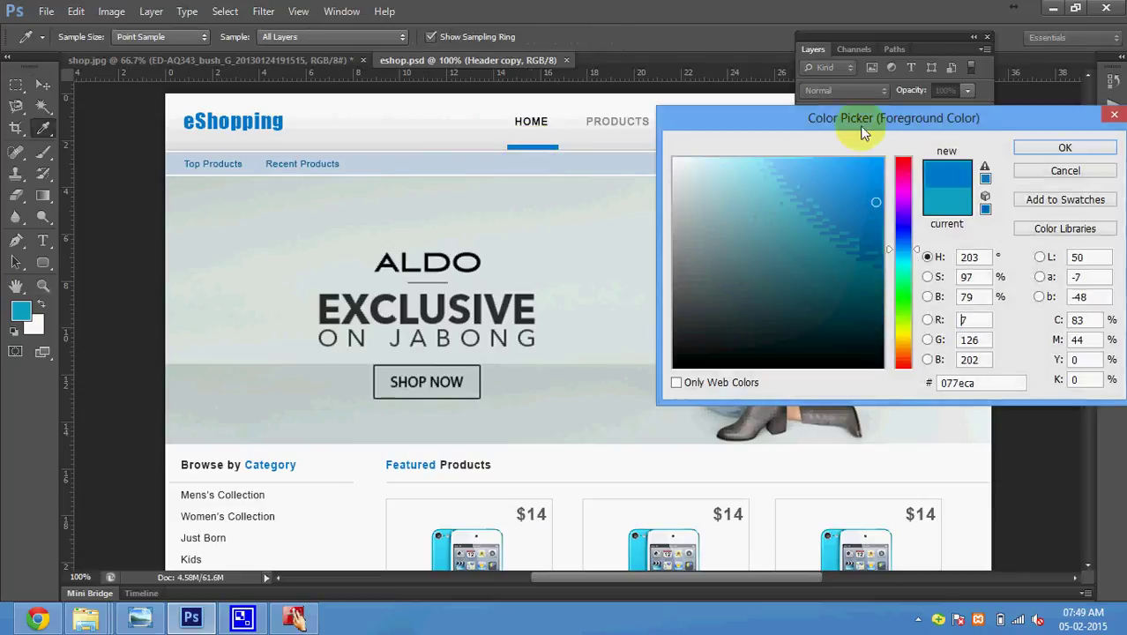
{"action": "left_click", "coordinate": [1071, 149]}
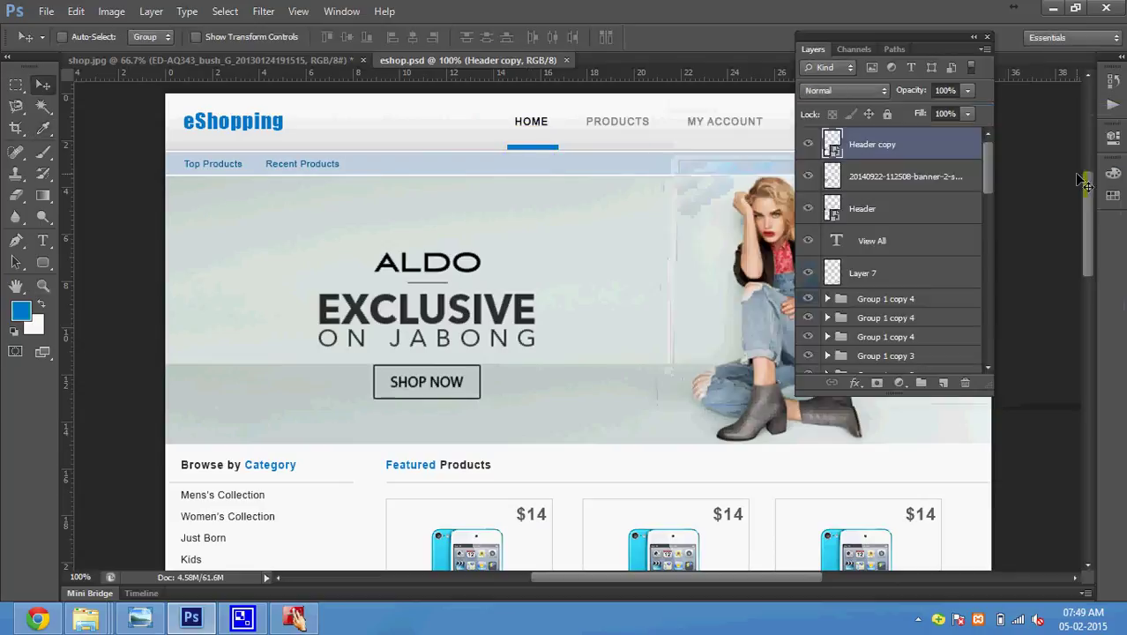
{"action": "left_click_drag", "start_coordinate": [1091, 205], "coordinate": [1092, 388]}
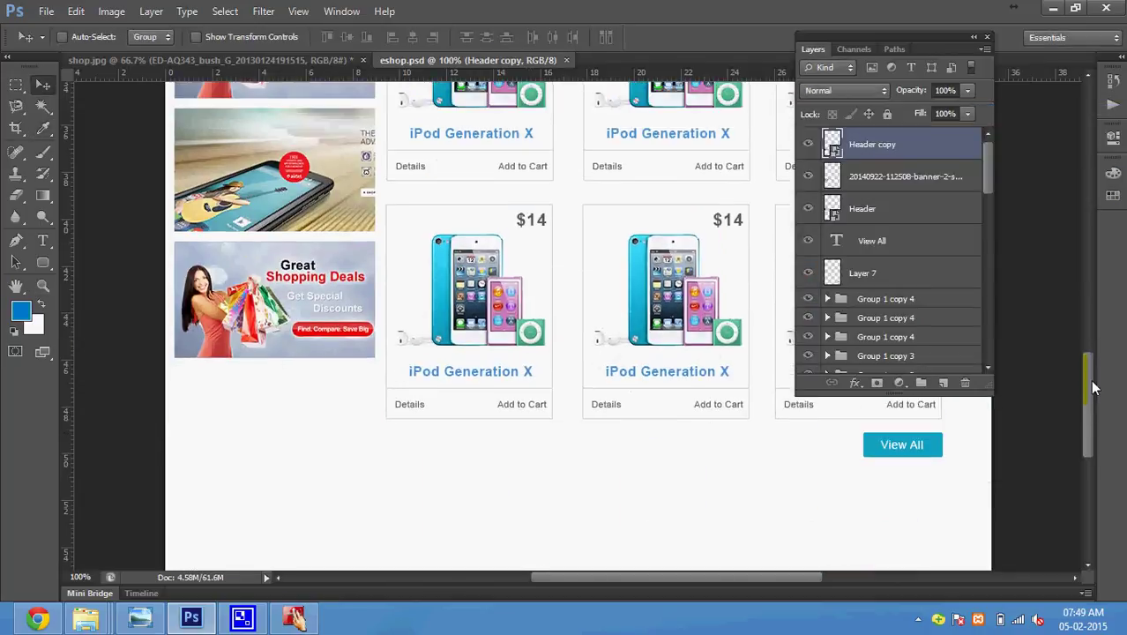
{"action": "left_click_drag", "start_coordinate": [1084, 427], "coordinate": [1085, 438]}
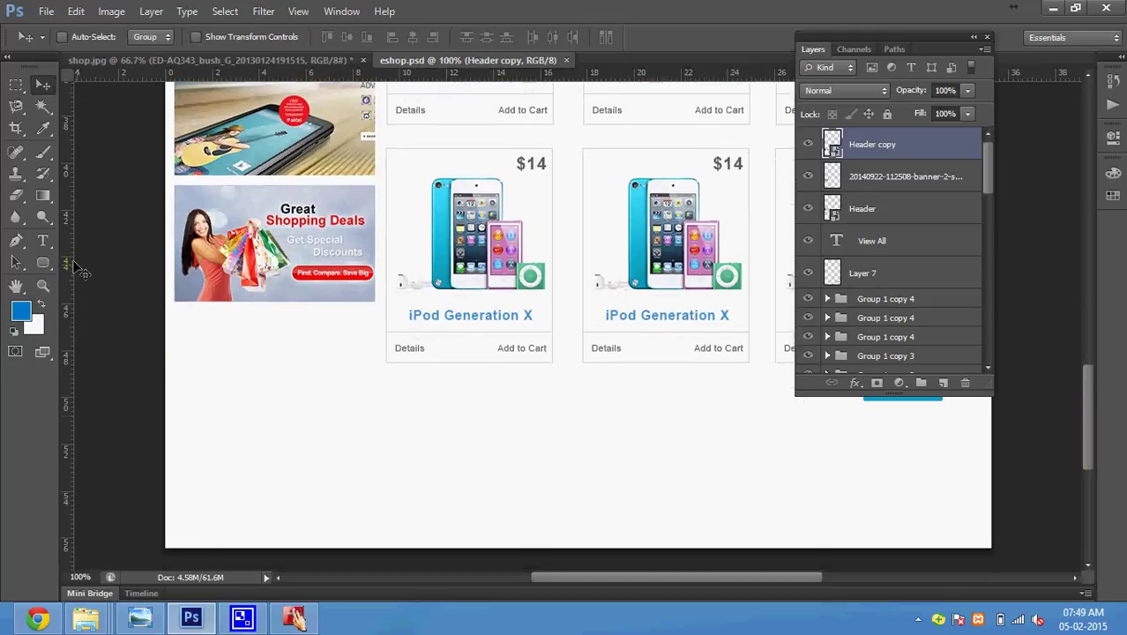
Mark a rectangular selection across the page bottom and add a new footer layer
{"action": "left_click", "coordinate": [42, 263]}
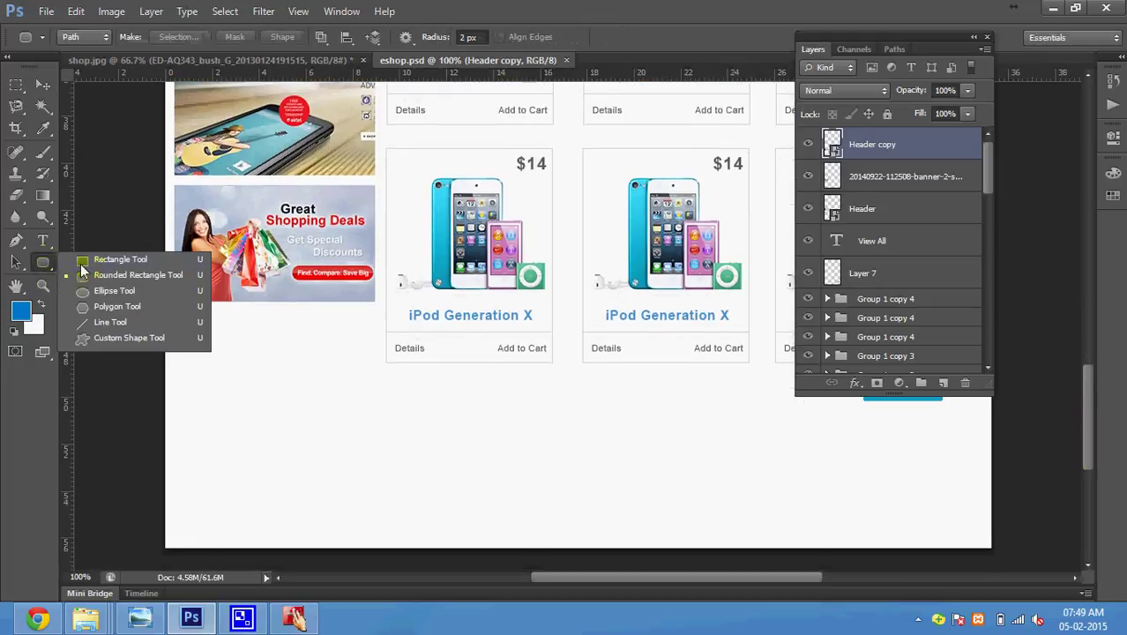
{"action": "left_click", "coordinate": [81, 263]}
{"action": "mouse_move", "coordinate": [156, 393]}
{"action": "left_mouse_down"}
{"action": "mouse_move", "coordinate": [489, 490]}
{"action": "mouse_move", "coordinate": [996, 557]}
{"action": "left_mouse_up"}
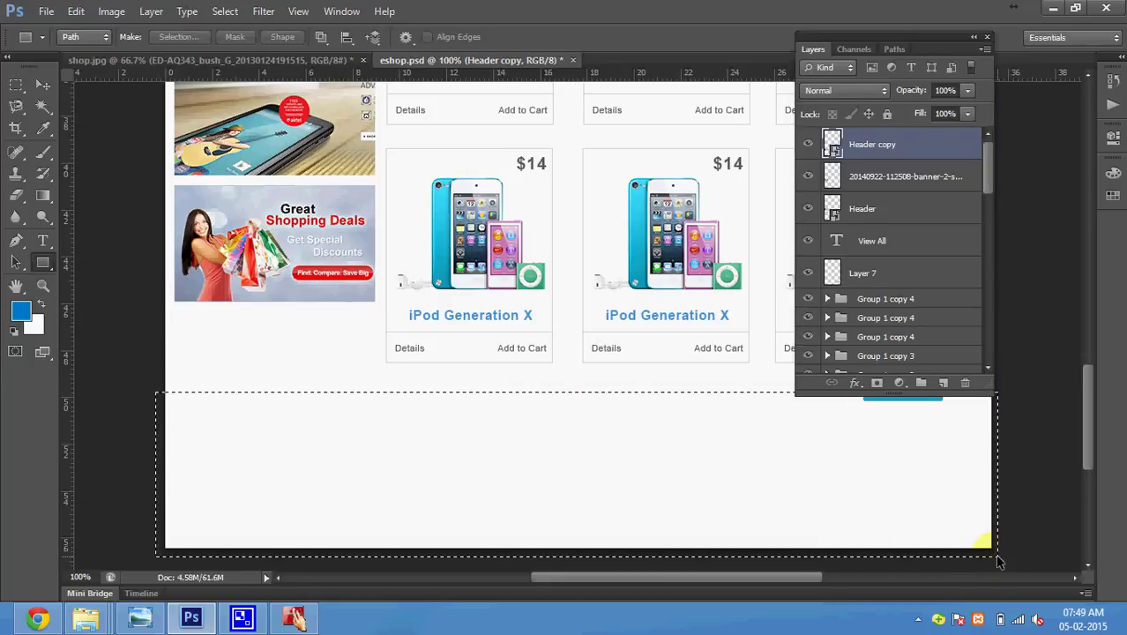
{"action": "key", "text": "ctrl+shift+n"}
{"action": "key", "text": "Return"}
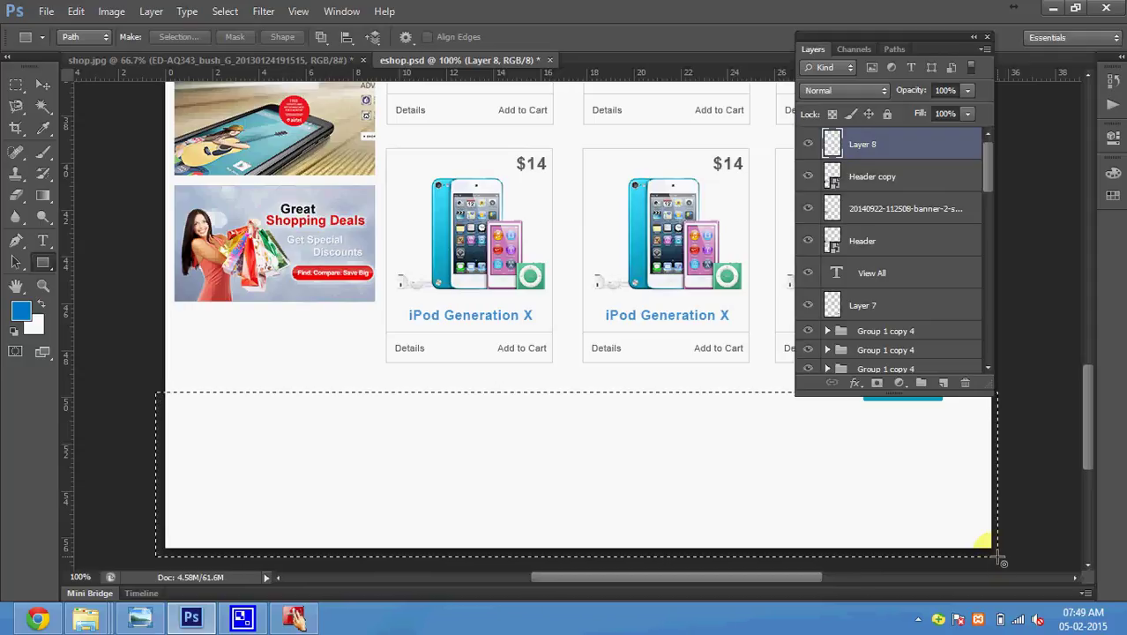
Fill the selection with the blue, deselect, shift the band to the page bottom, and save
{"action": "key", "text": "alt+BackSpace"}
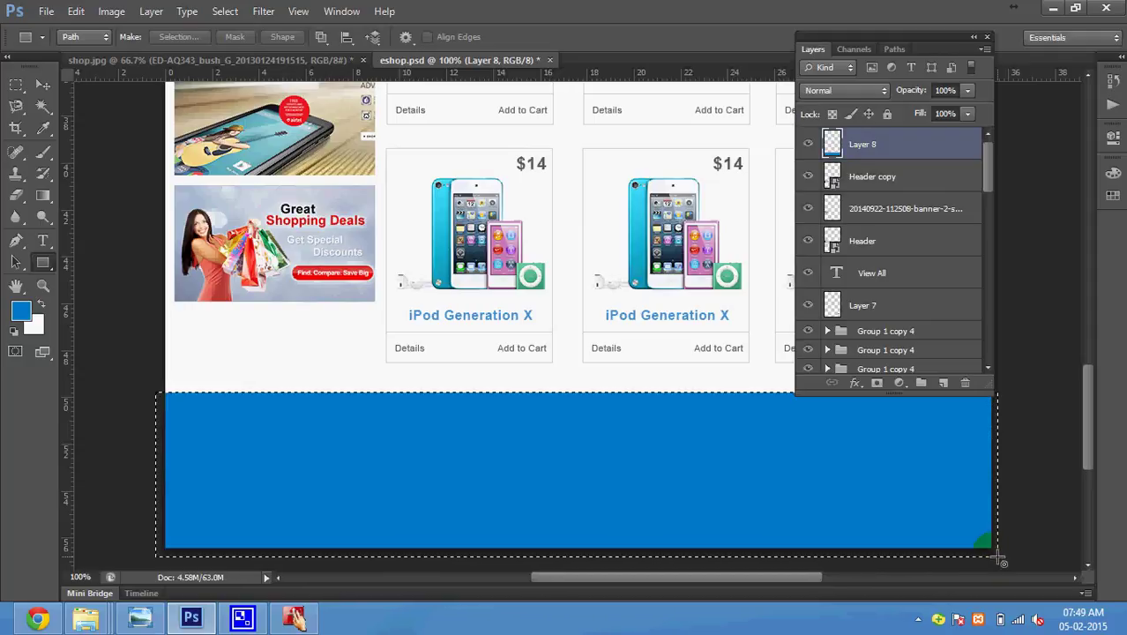
{"action": "key", "text": "ctrl+d"}
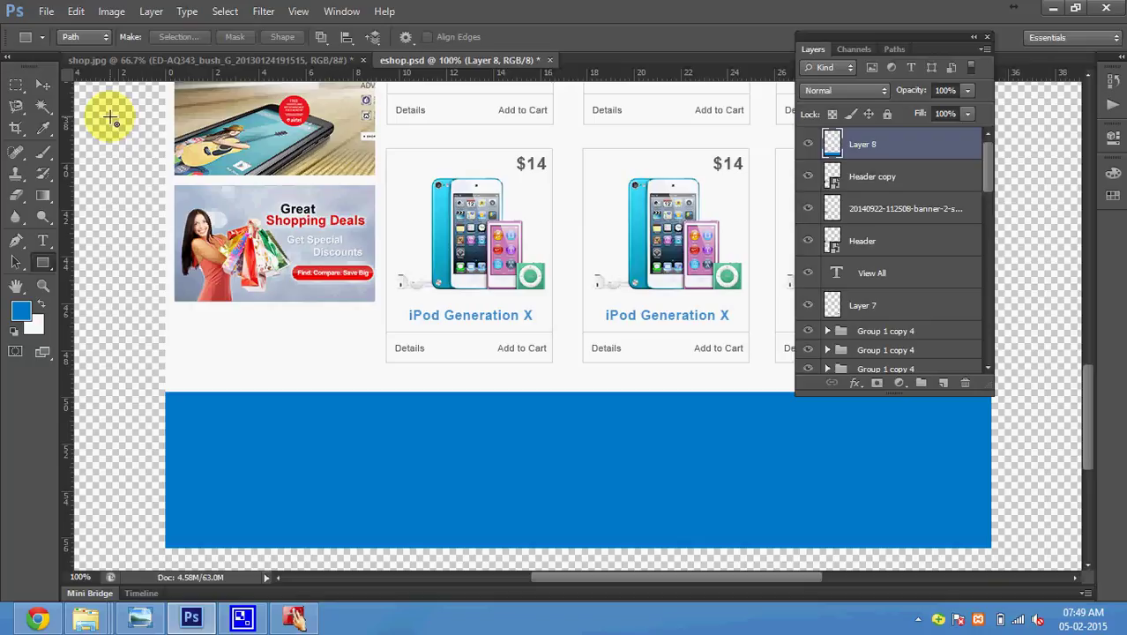
{"action": "left_click", "coordinate": [42, 84]}
{"action": "left_click_drag", "start_coordinate": [401, 420], "coordinate": [401, 443]}
{"action": "key", "text": "ctrl+s"}
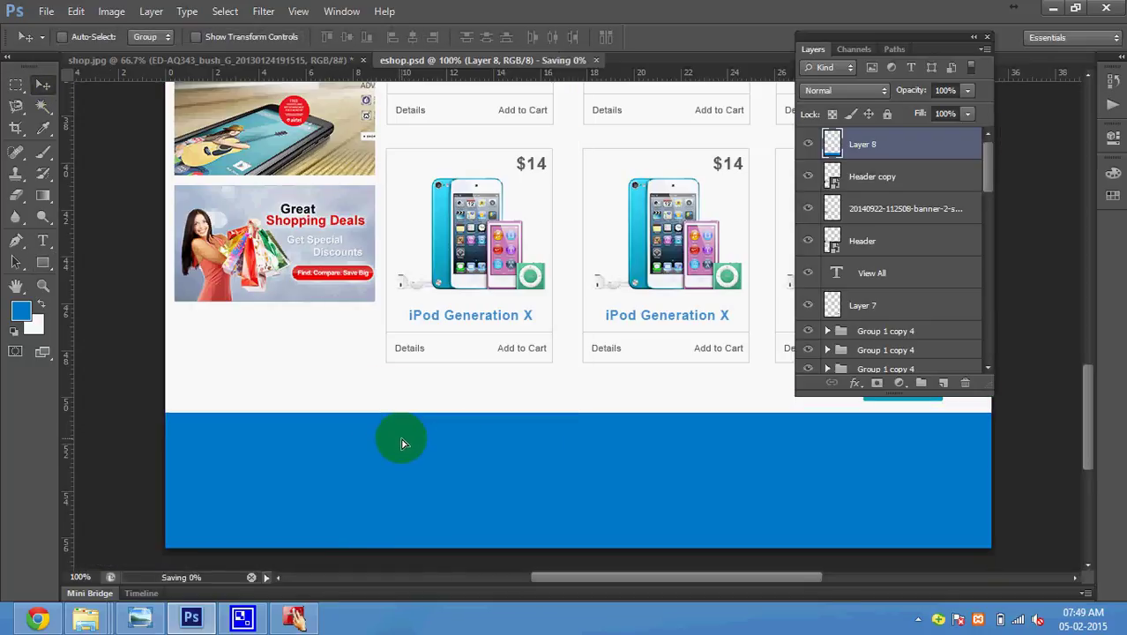
{"action": "mouse_move", "coordinate": [1087, 432]}
{"action": "left_mouse_down"}
{"action": "mouse_move", "coordinate": [1074, 252]}
{"action": "mouse_move", "coordinate": [1085, 397]}
{"action": "left_mouse_up"}
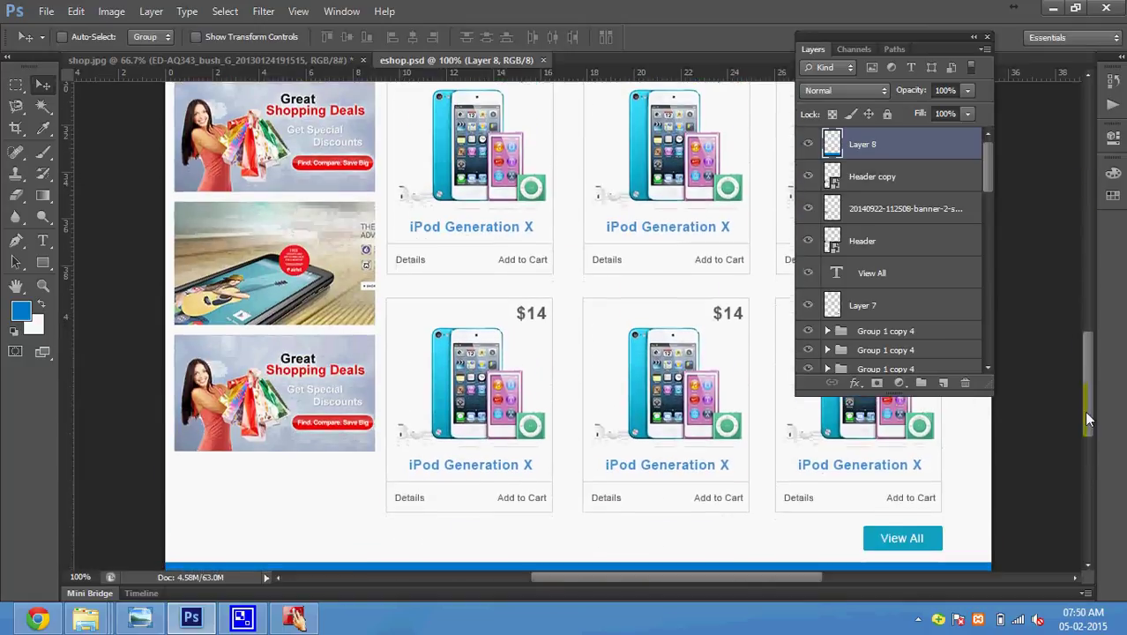
{"action": "left_click_drag", "start_coordinate": [1085, 397], "coordinate": [1086, 432]}
{"action": "left_click", "coordinate": [277, 352]}
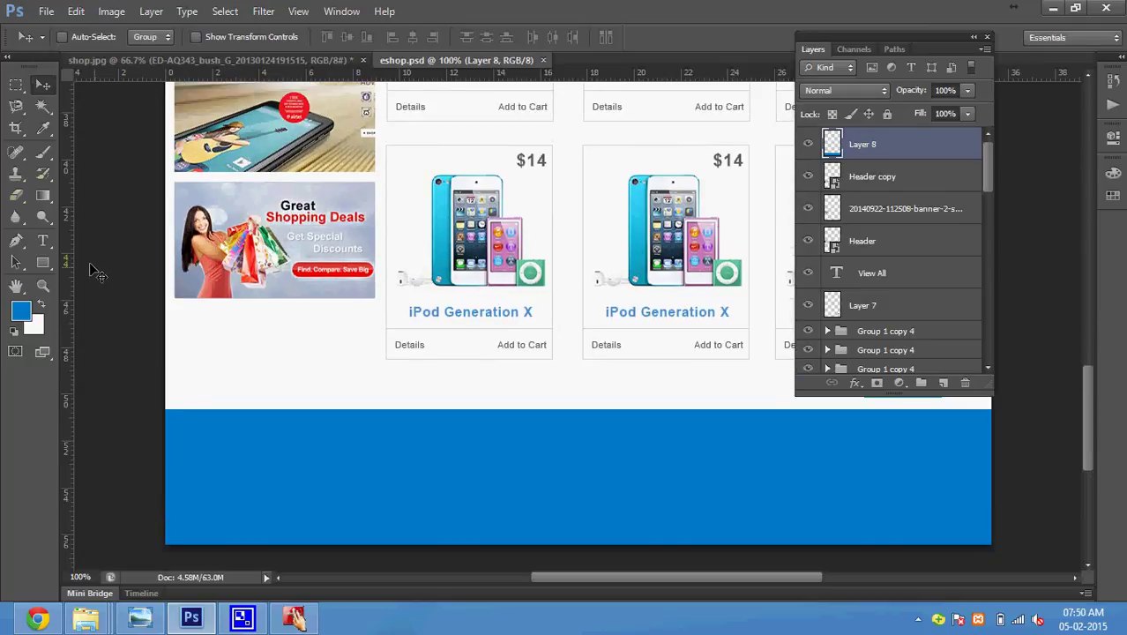
{"action": "left_click", "coordinate": [43, 241]}
Type the white heading 'Quick Links' and position it inside the blue footer
{"action": "left_click", "coordinate": [46, 303]}
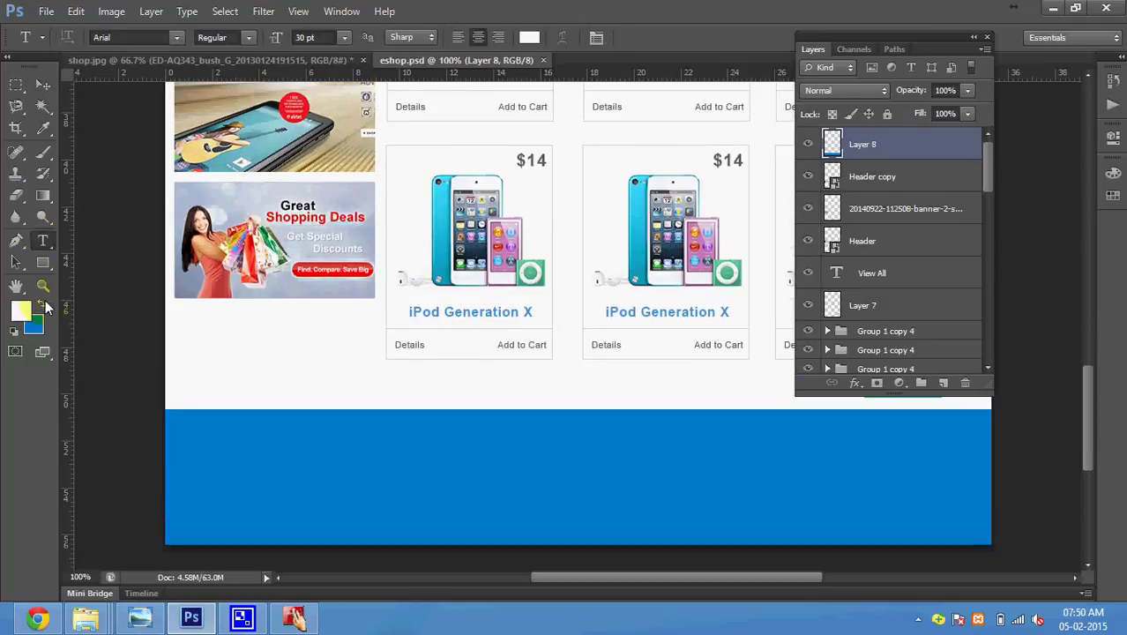
{"action": "left_click", "coordinate": [195, 439]}
{"action": "type", "text": "Quick"}
{"action": "type", "text": " Kinks"}
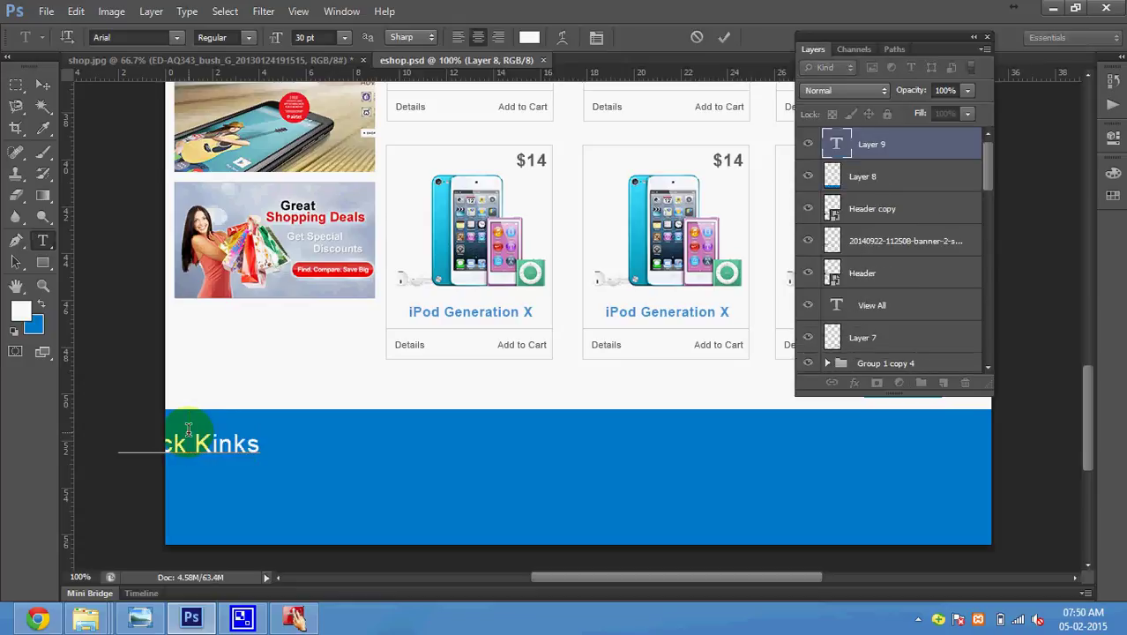
{"action": "key", "text": "BackSpace"}
{"action": "key", "text": "BackSpace"}
{"action": "key", "text": "BackSpace"}
{"action": "type", "text": "Links"}
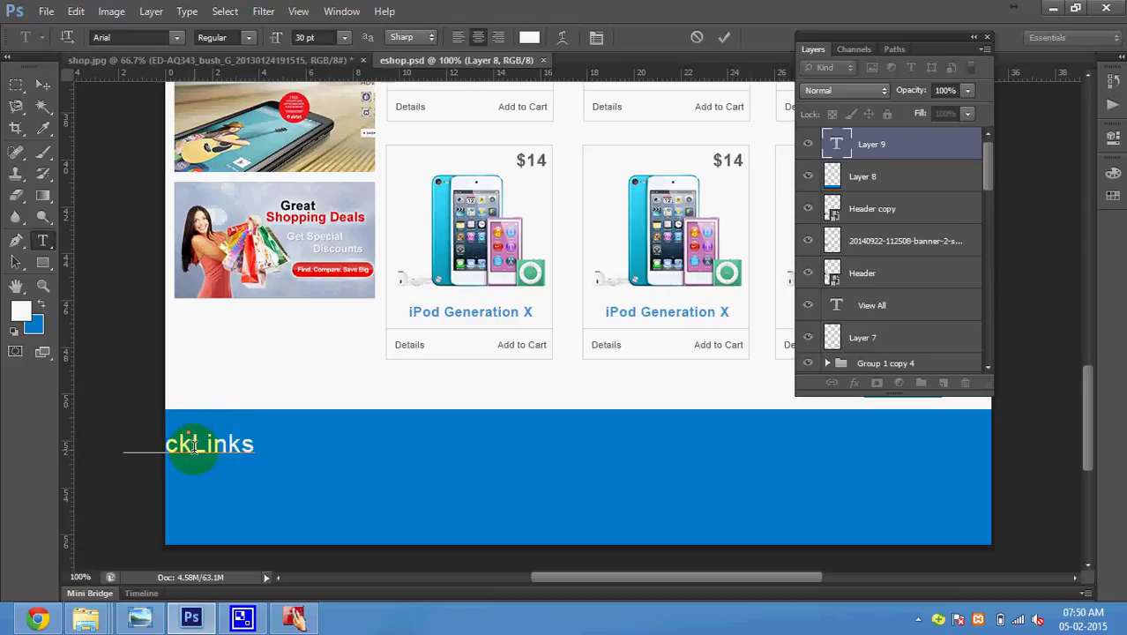
{"action": "key", "text": "ctrl"}
{"action": "left_click", "coordinate": [262, 445]}
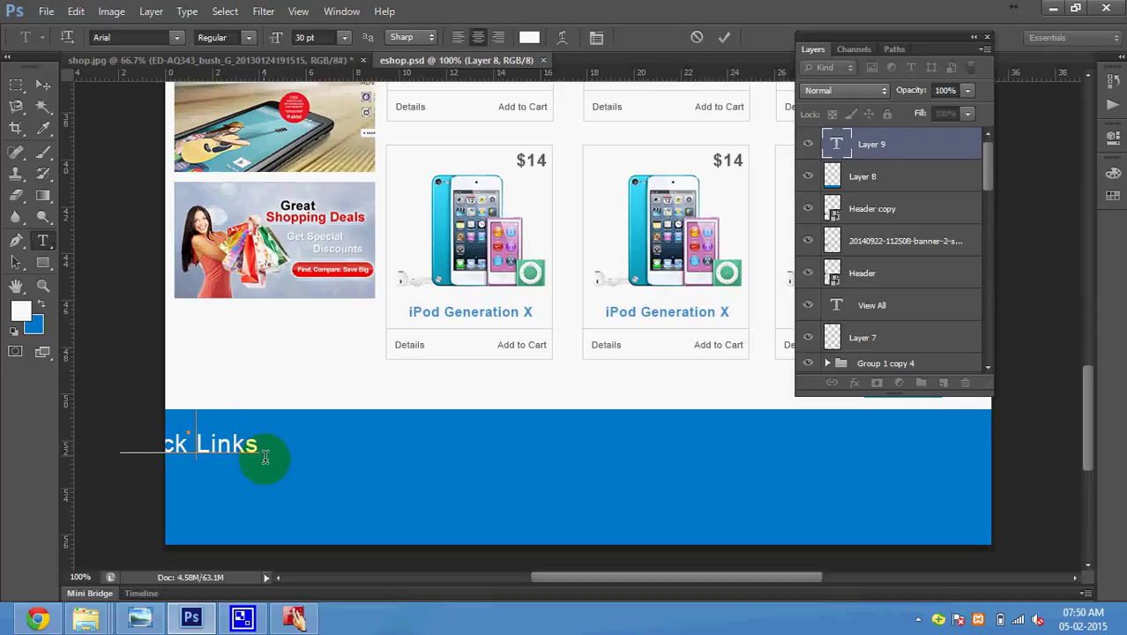
{"action": "left_click_drag", "start_coordinate": [276, 476], "coordinate": [384, 473]}
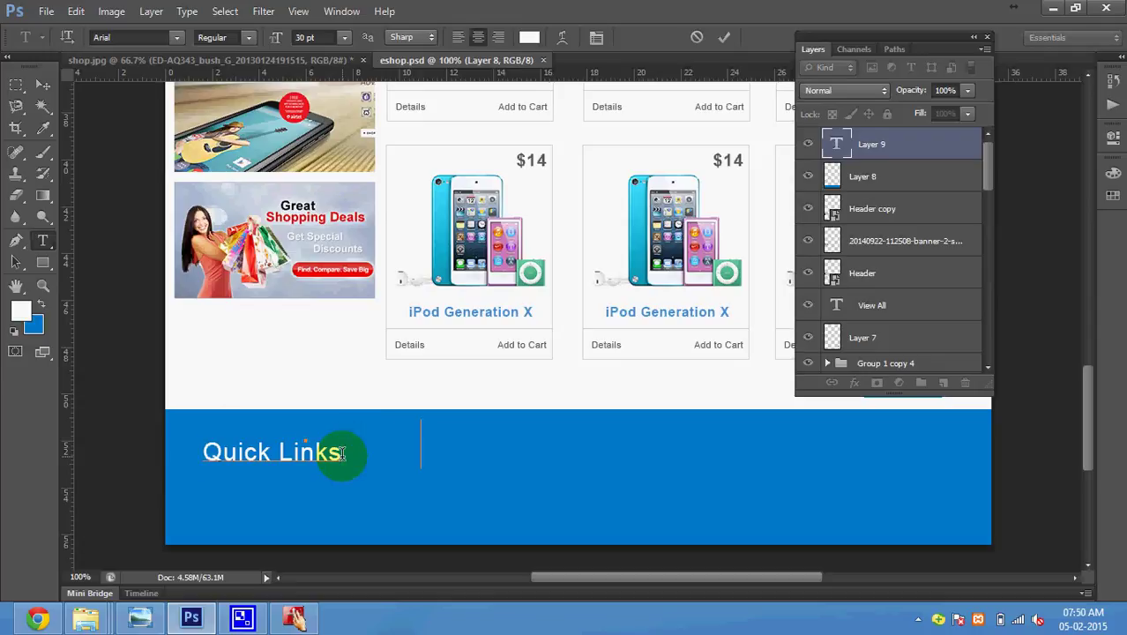
Add the heading 'Contact' after Quick Links, fixing a stray letter and the spacing
{"action": "type", "text": "Contact"}
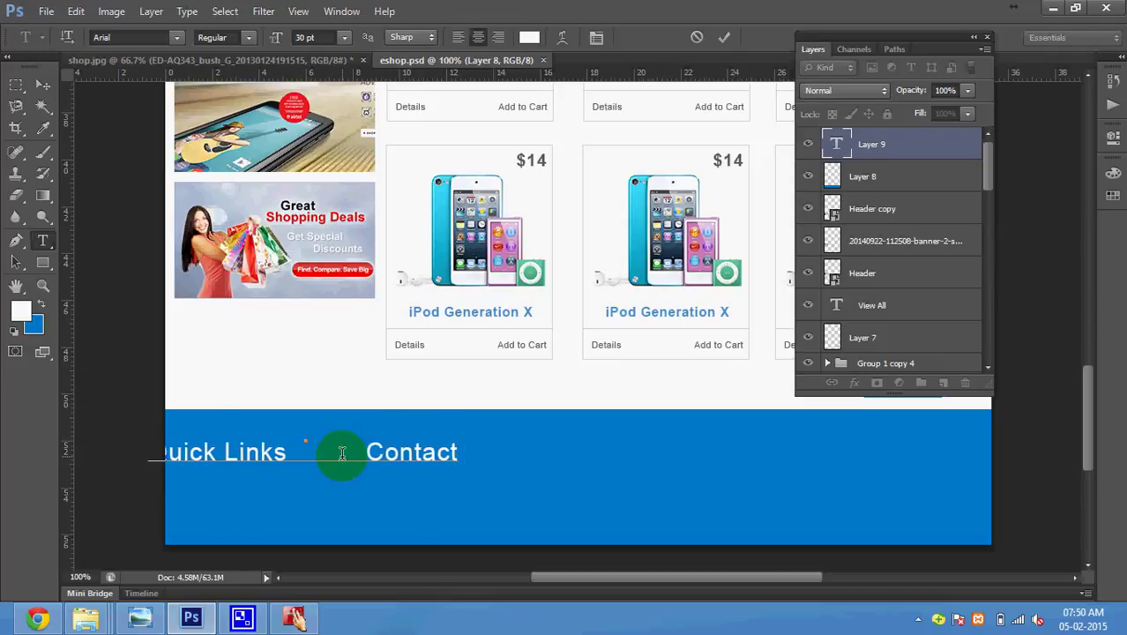
{"action": "type", "text": "U"}
{"action": "key", "text": "BackSpace"}
{"action": "key", "text": "BackSpace"}
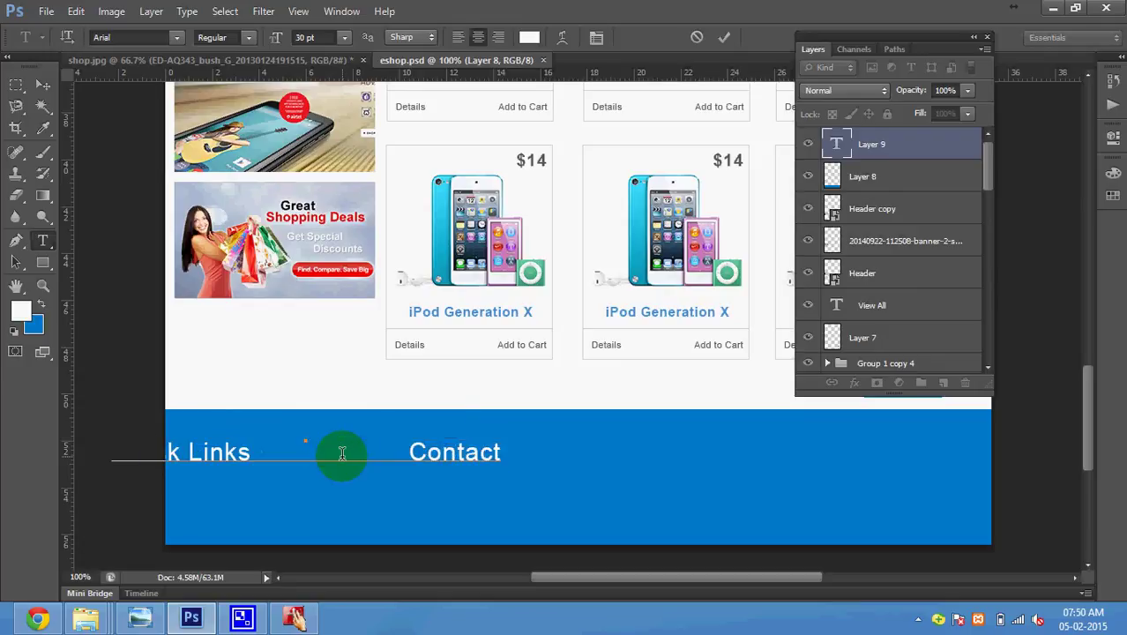
{"action": "key", "text": "BackSpace"}
{"action": "key", "text": "BackSpace"}
{"action": "key", "text": "BackSpace"}
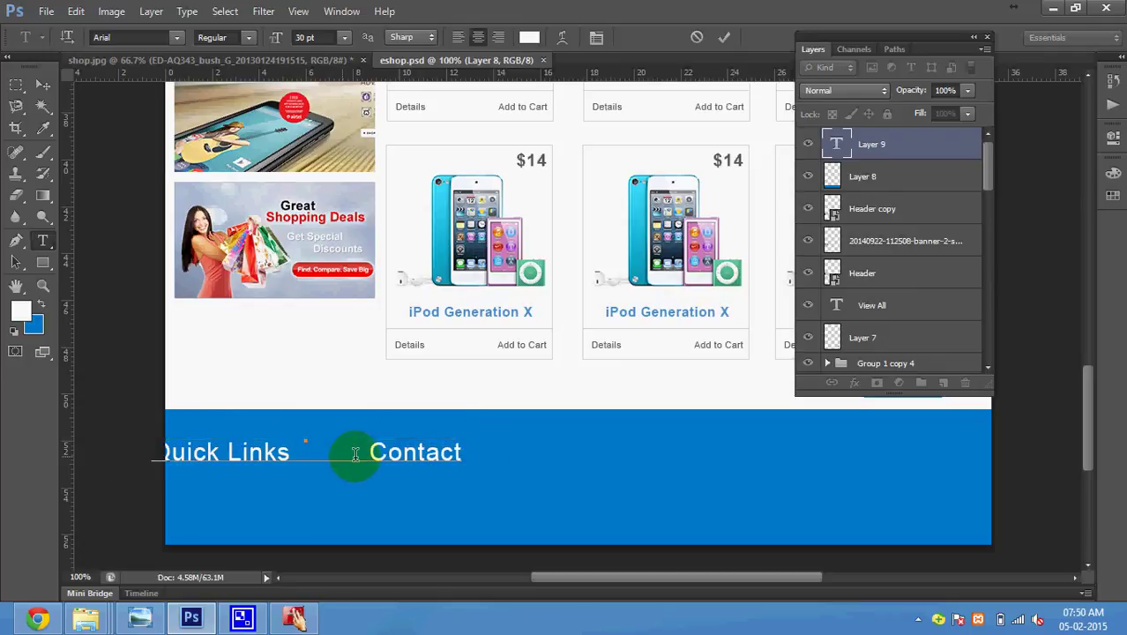
{"action": "left_click", "coordinate": [462, 455]}
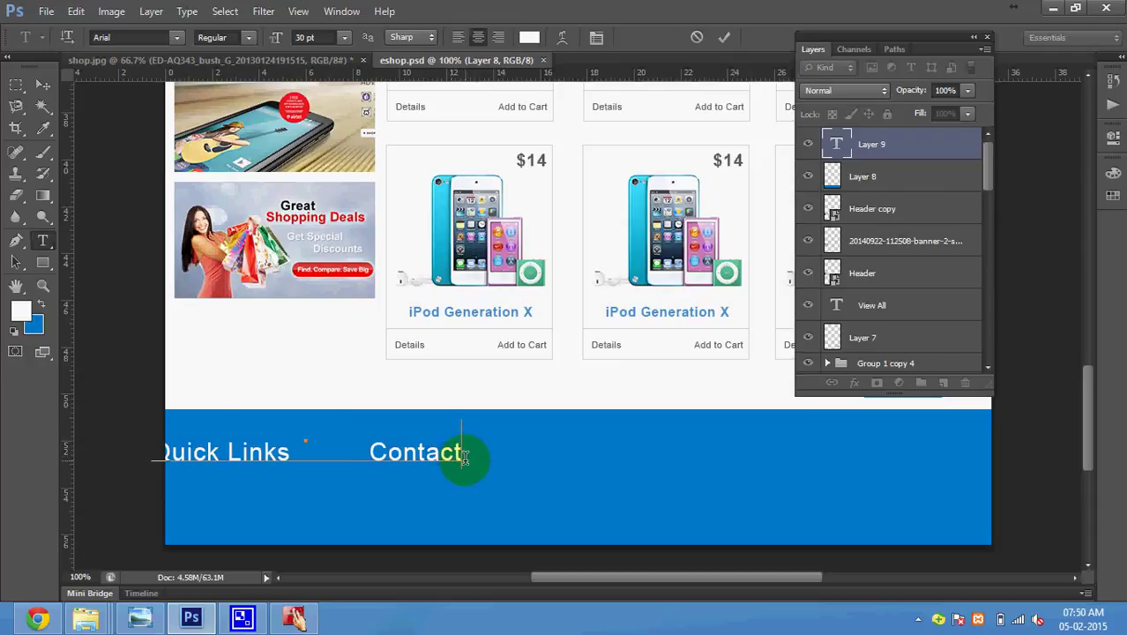
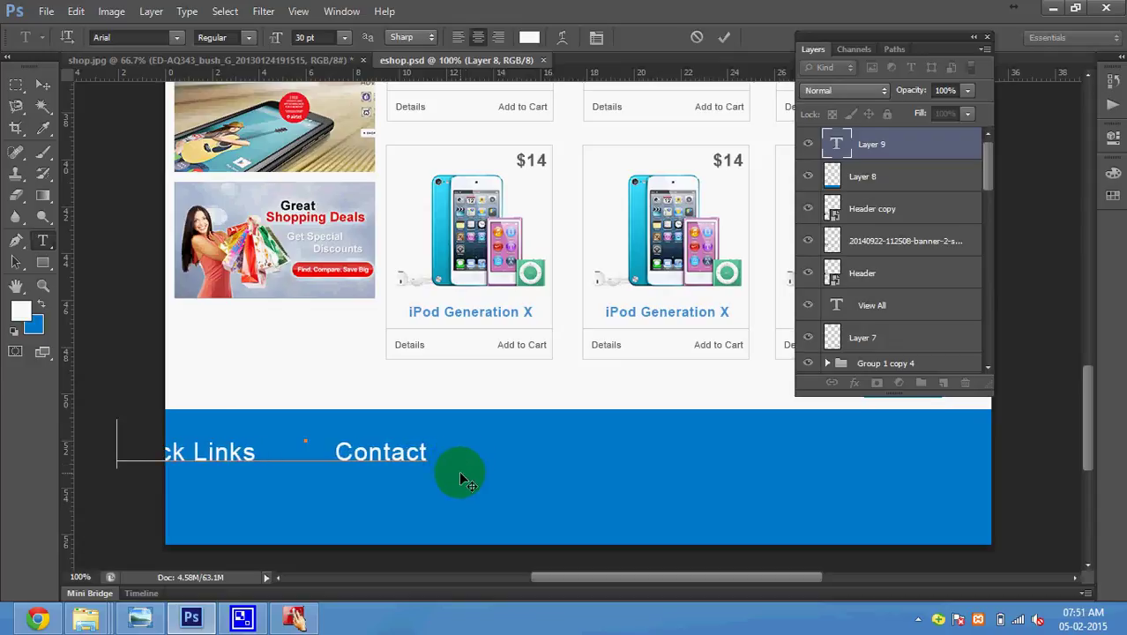
Move the Quick Links/Contact heading right and down and set it to right-to-left direction
{"action": "left_click_drag", "start_coordinate": [459, 476], "coordinate": [602, 500]}
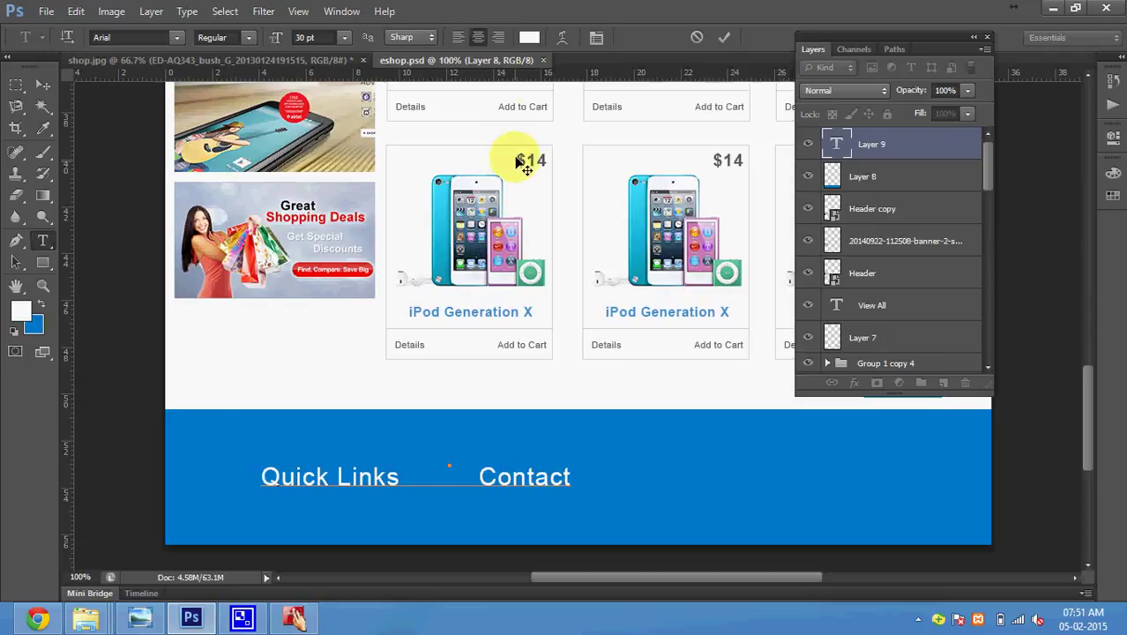
{"action": "left_click", "coordinate": [595, 41]}
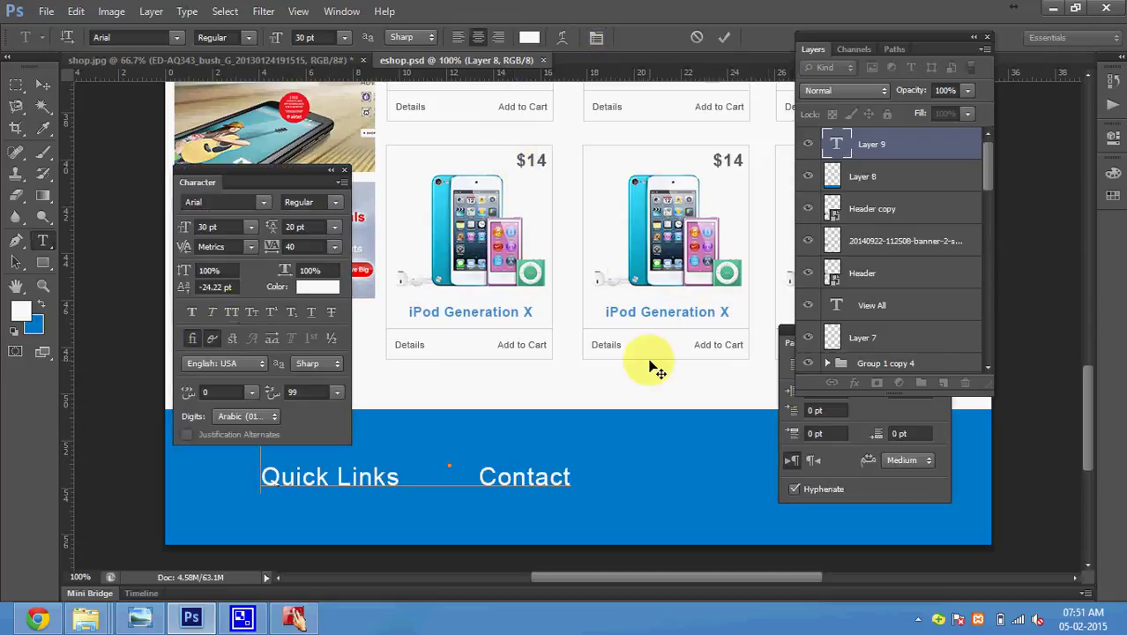
{"action": "left_click", "coordinate": [795, 462]}
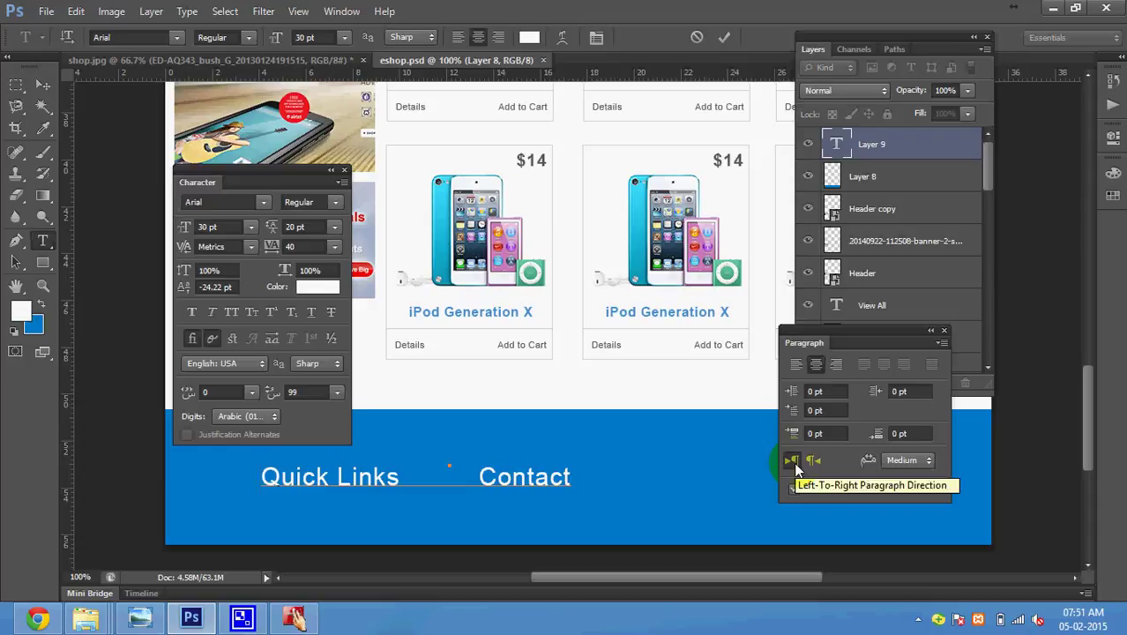
{"action": "left_click", "coordinate": [814, 462]}
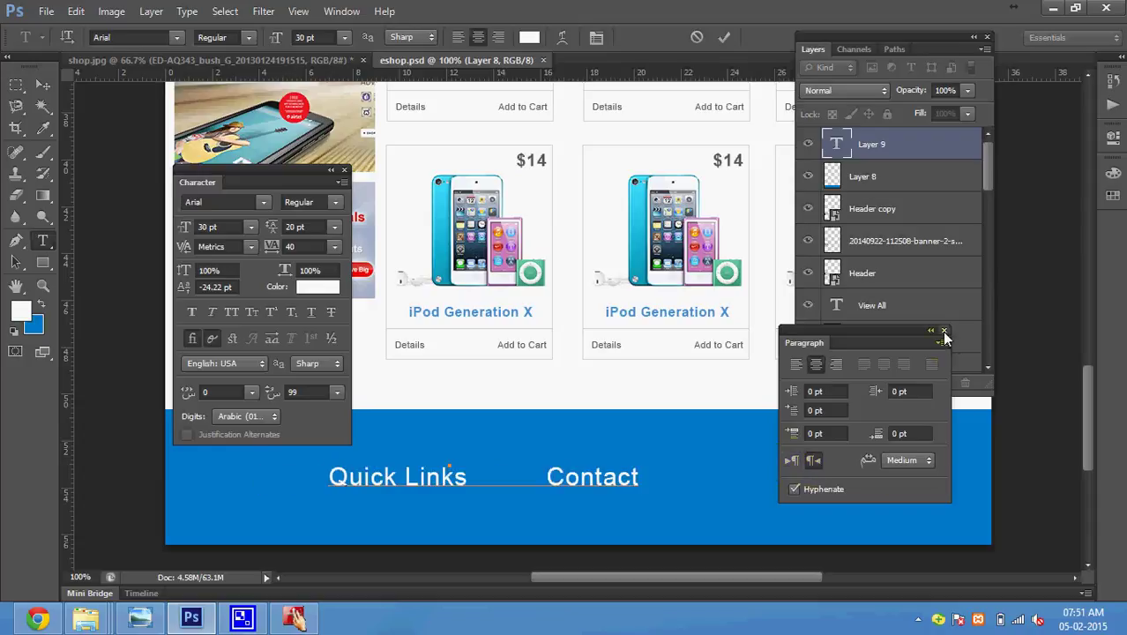
{"action": "left_click", "coordinate": [943, 333]}
Select the whole heading line and review its paragraph settings again
{"action": "left_click", "coordinate": [642, 477]}
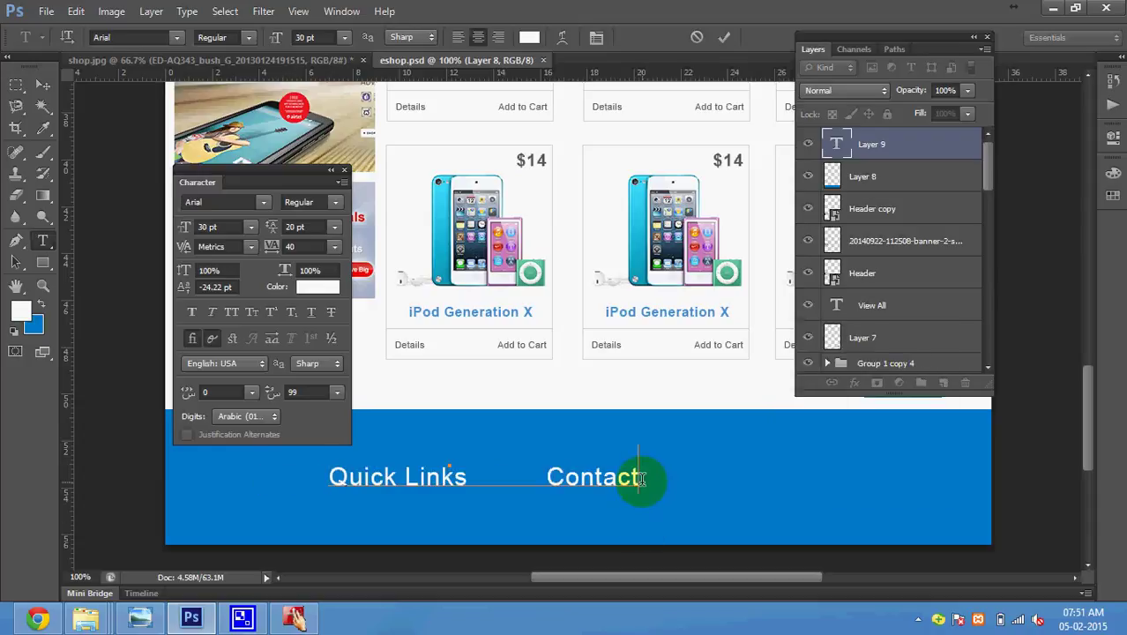
{"action": "left_click", "coordinate": [642, 478]}
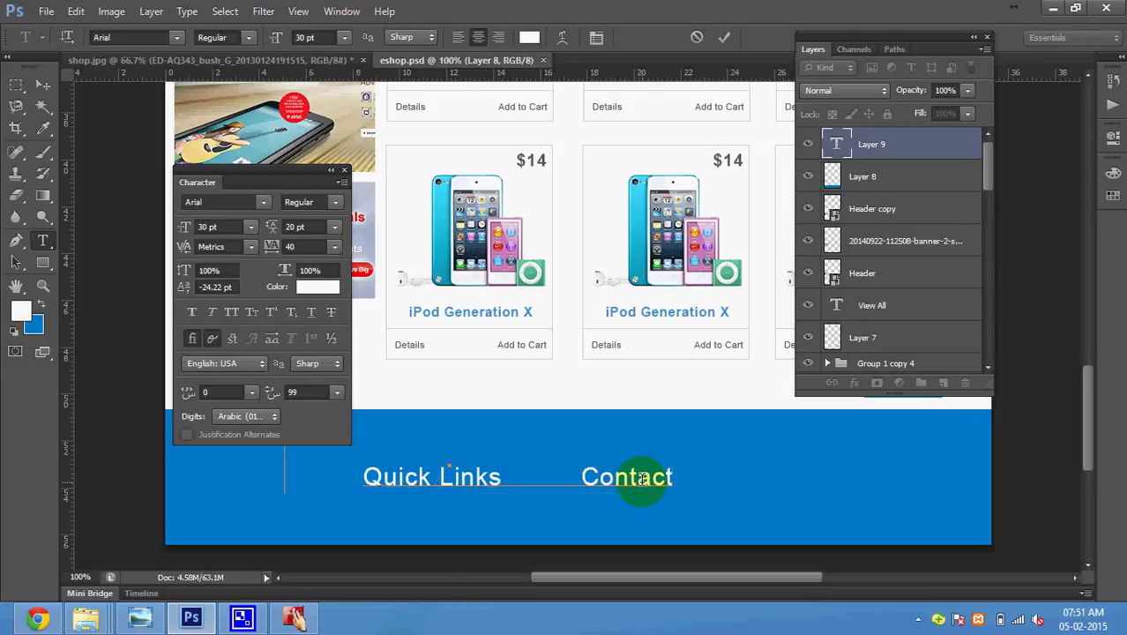
{"action": "triple_click", "coordinate": [429, 477]}
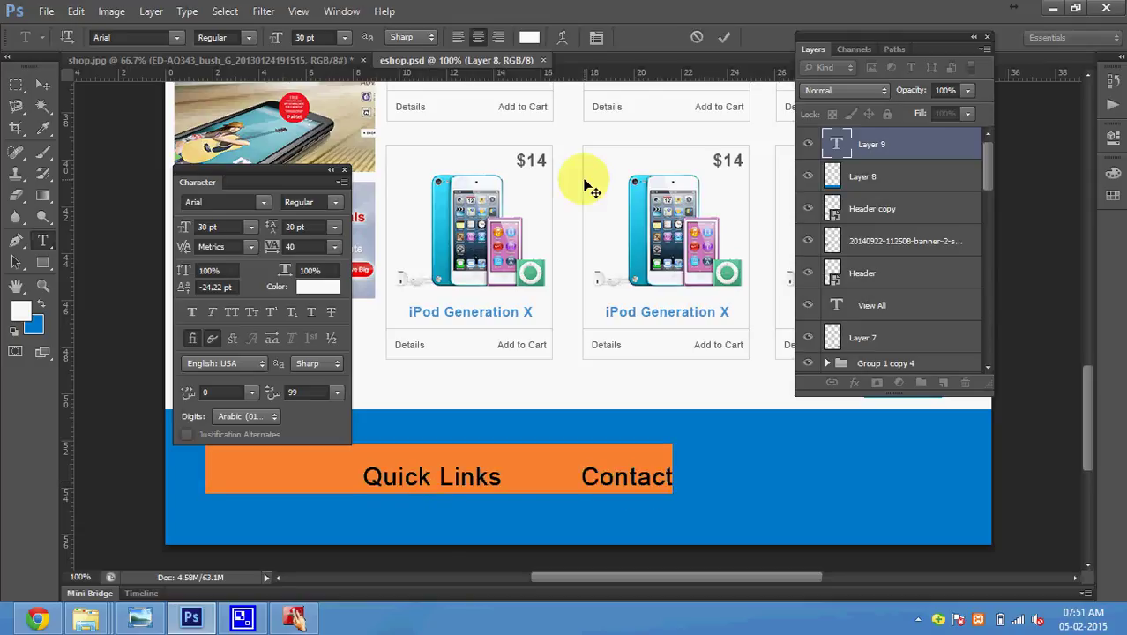
{"action": "left_click", "coordinate": [595, 38]}
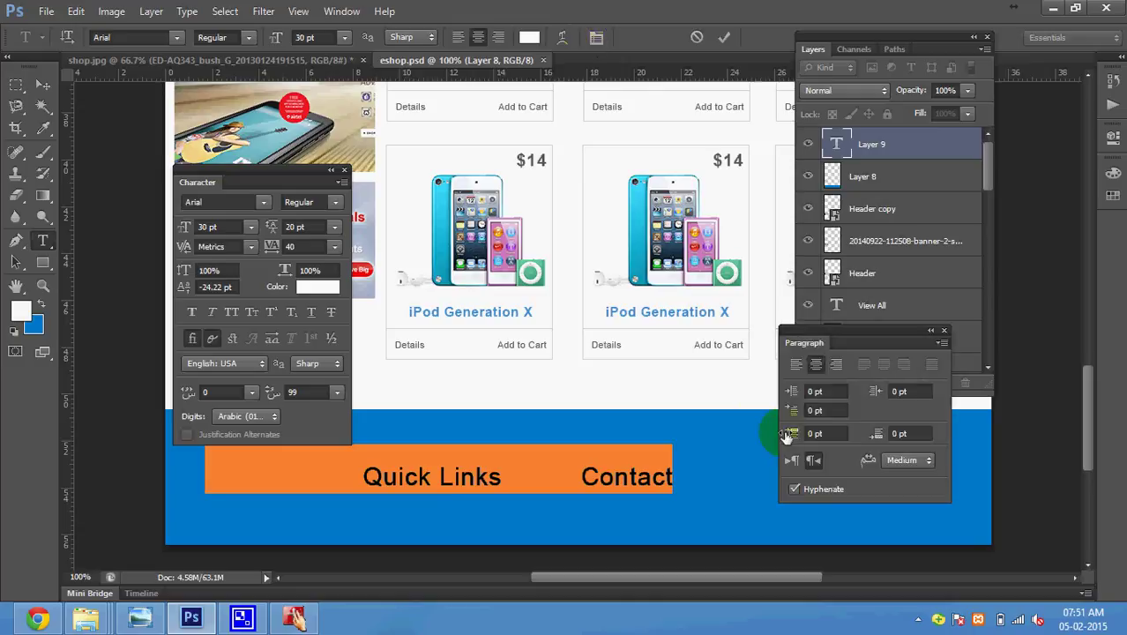
{"action": "left_click", "coordinate": [943, 330]}
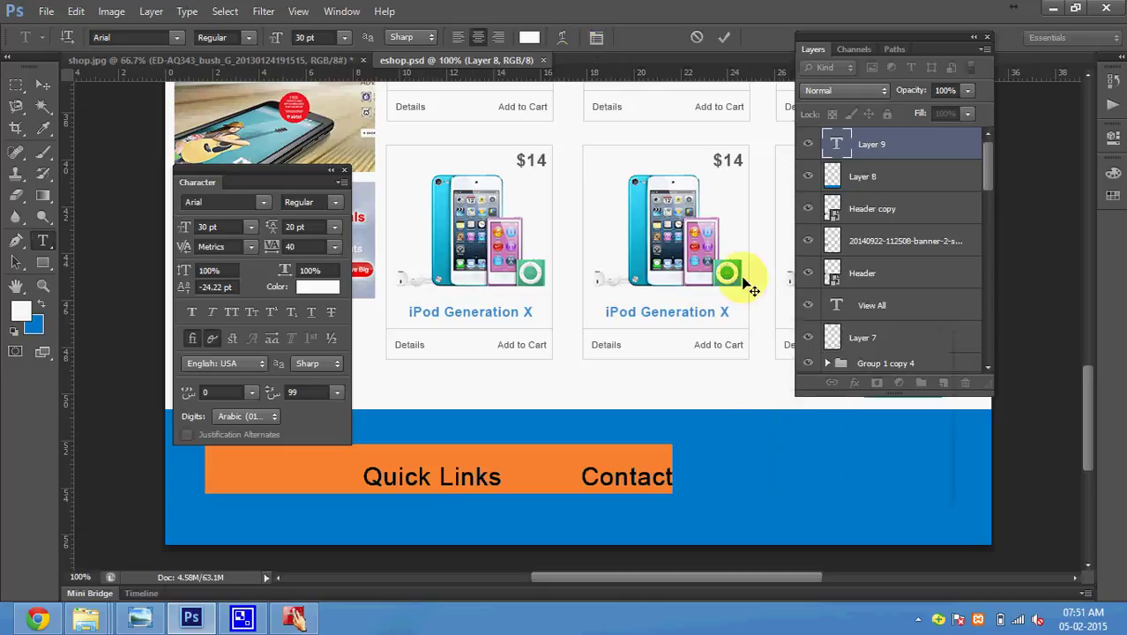
{"action": "left_click", "coordinate": [368, 481]}
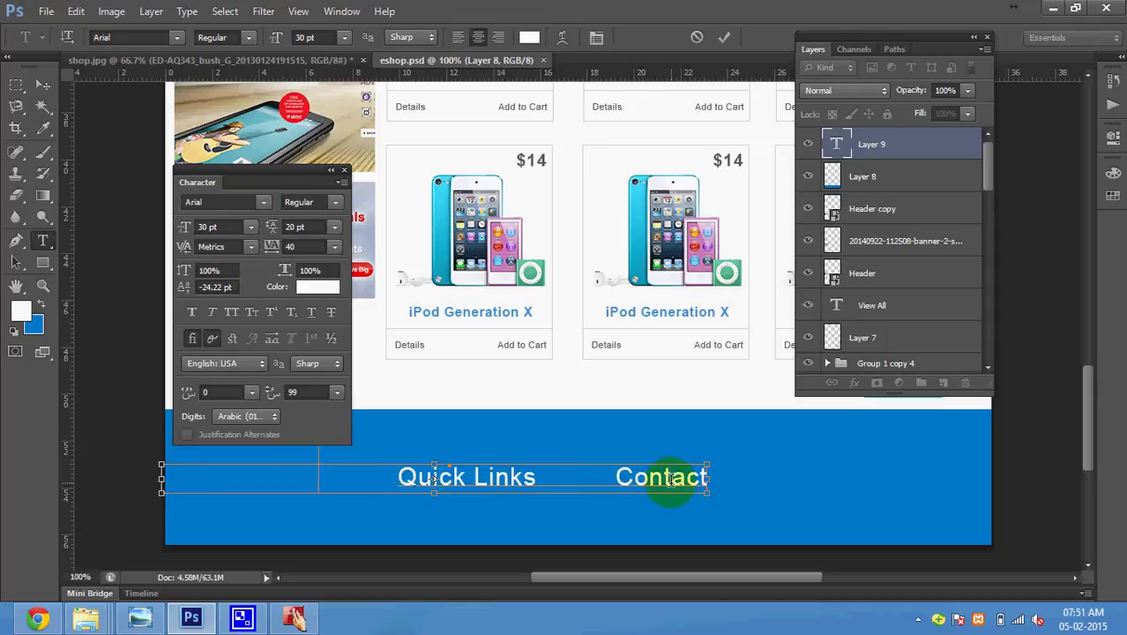
Delete the leading spaces and stray letter before 'Quick Links' and commit the text
{"action": "key", "text": "BackSpace"}
{"action": "key", "text": "BackSpace"}
{"action": "key", "text": "BackSpace"}
{"action": "left_click", "coordinate": [367, 477]}
{"action": "key", "text": "BackSpace"}
{"action": "key", "text": "BackSpace"}
{"action": "key", "text": "BackSpace"}
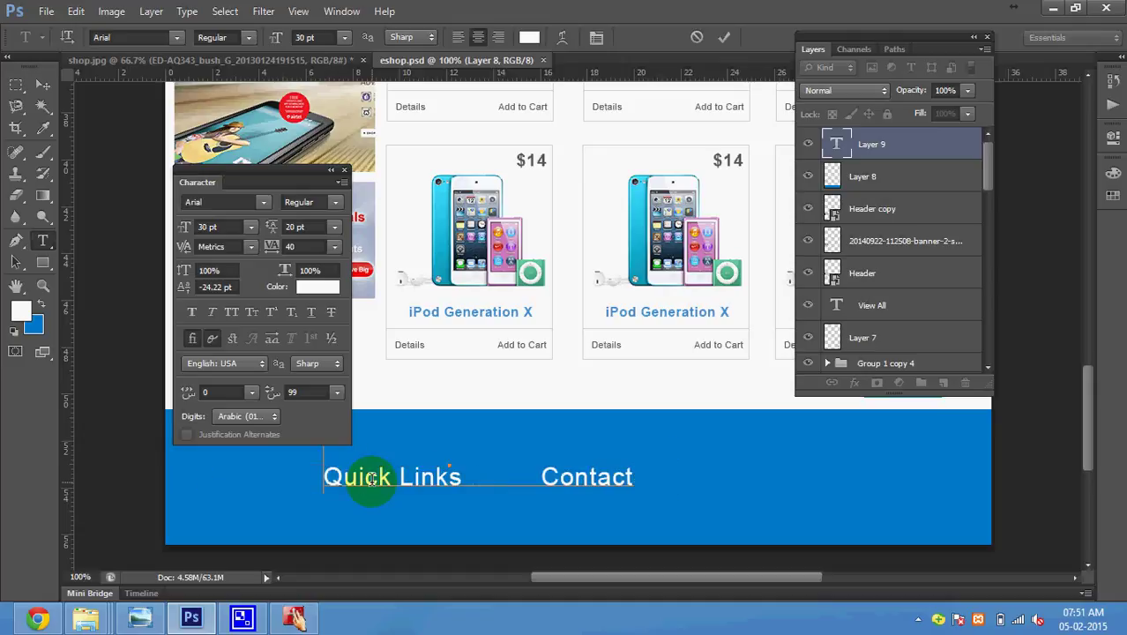
{"action": "type", "text": "w"}
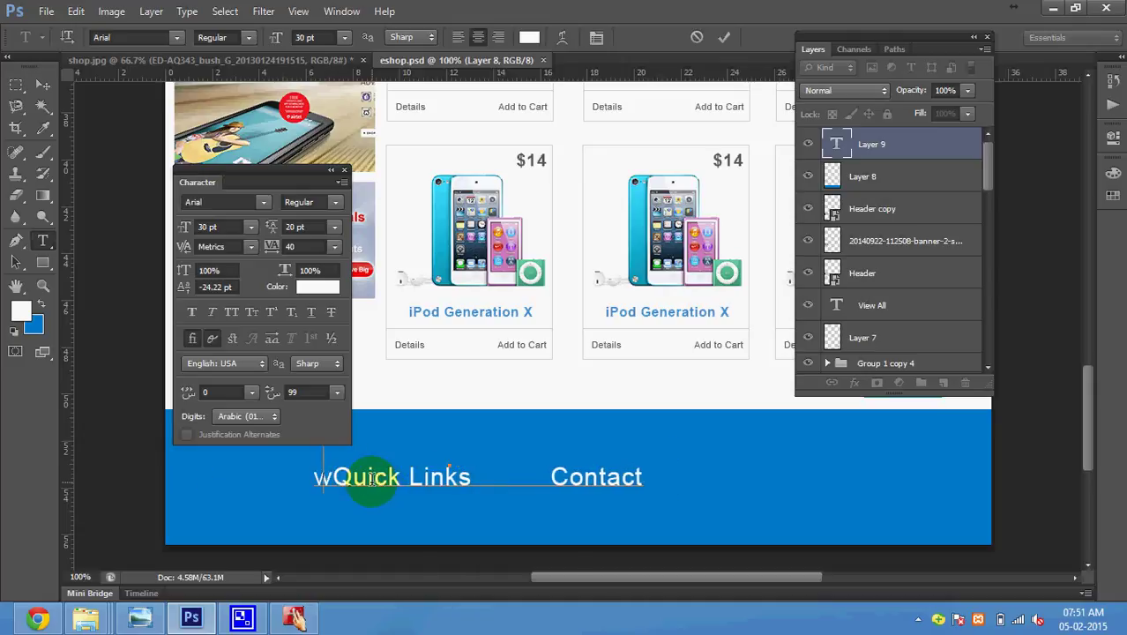
{"action": "key", "text": "BackSpace"}
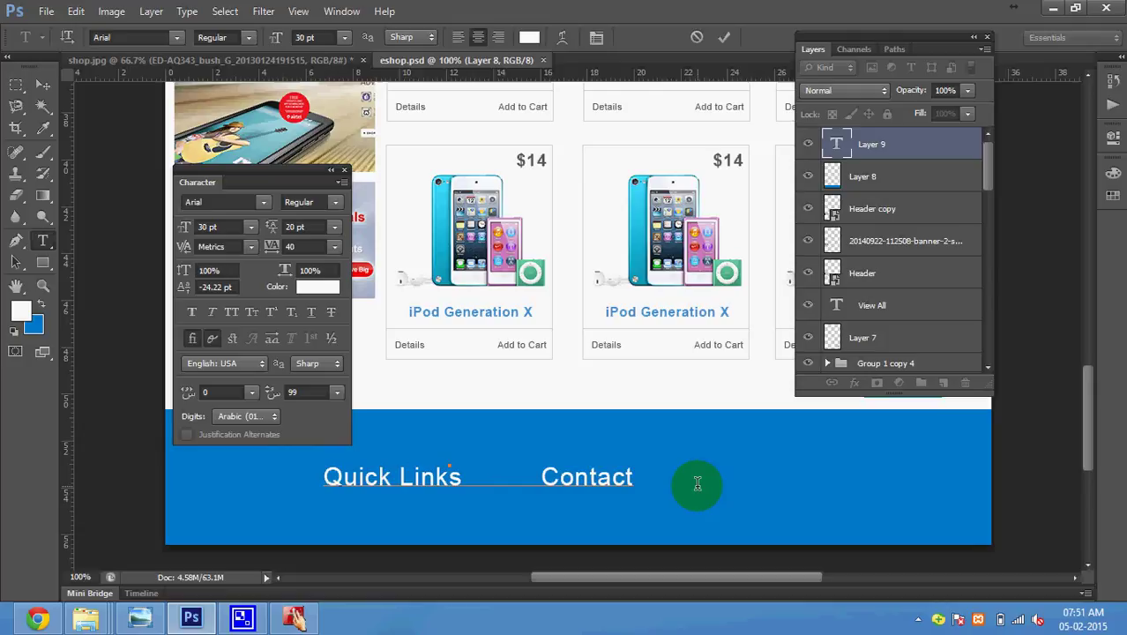
{"action": "left_click", "coordinate": [43, 88]}
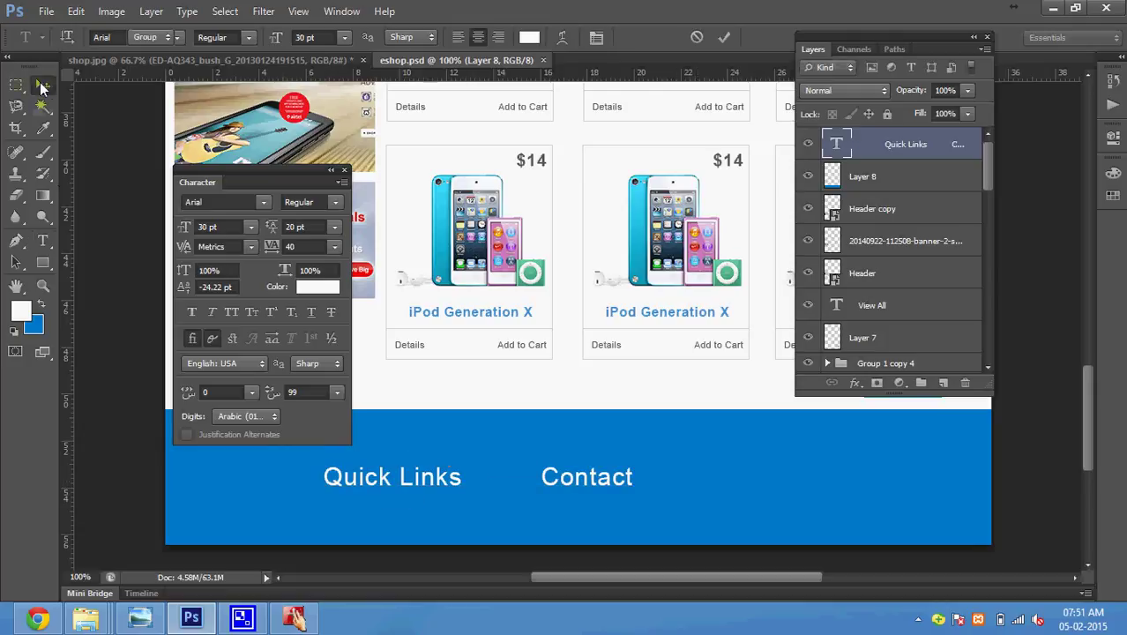
Scale the heading to about 50%, move it to the footer's top-left, and save
{"action": "left_click_drag", "start_coordinate": [195, 171], "coordinate": [329, 78]}
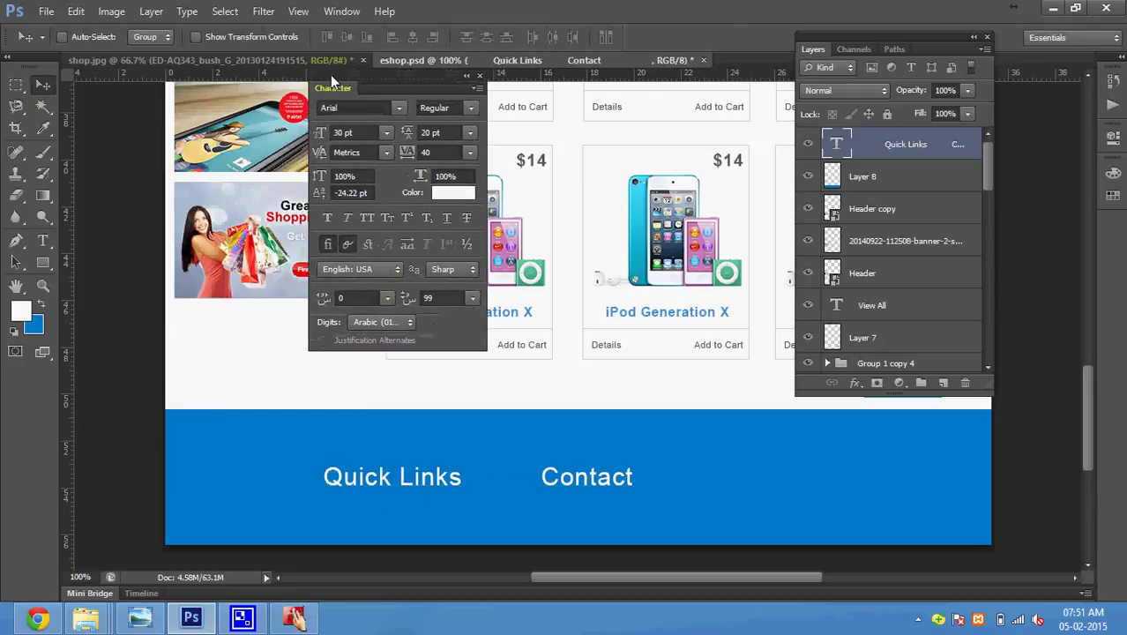
{"action": "left_click_drag", "start_coordinate": [430, 474], "coordinate": [416, 476]}
{"action": "key", "text": "ctrl+t"}
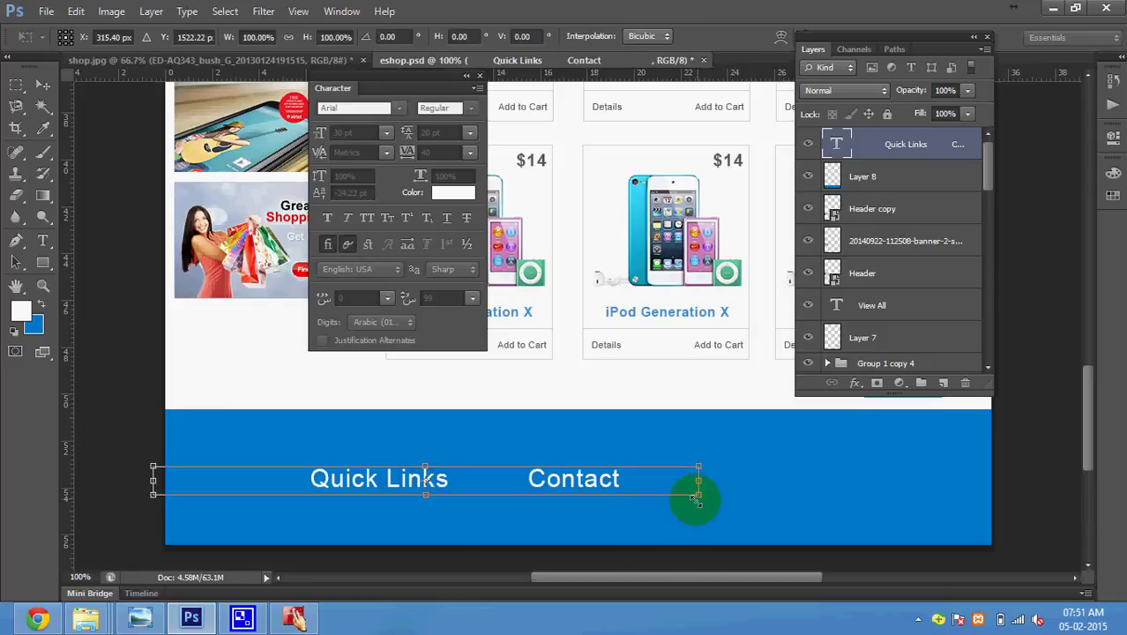
{"action": "left_click_drag", "start_coordinate": [697, 497], "coordinate": [559, 503]}
{"action": "key", "text": "Return"}
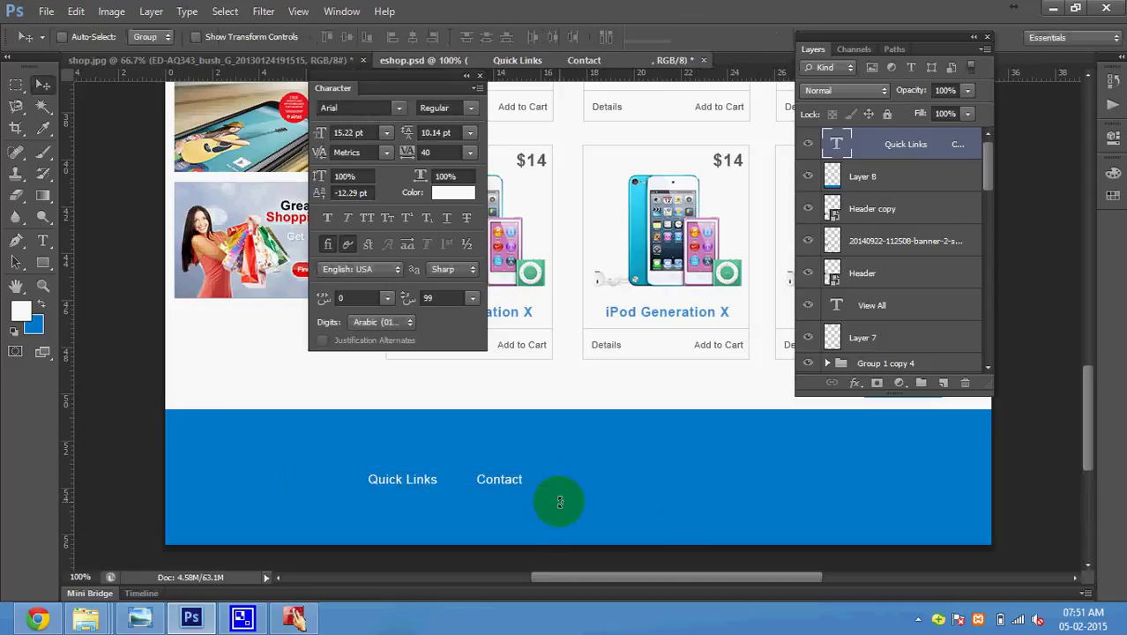
{"action": "left_click_drag", "start_coordinate": [523, 491], "coordinate": [335, 443]}
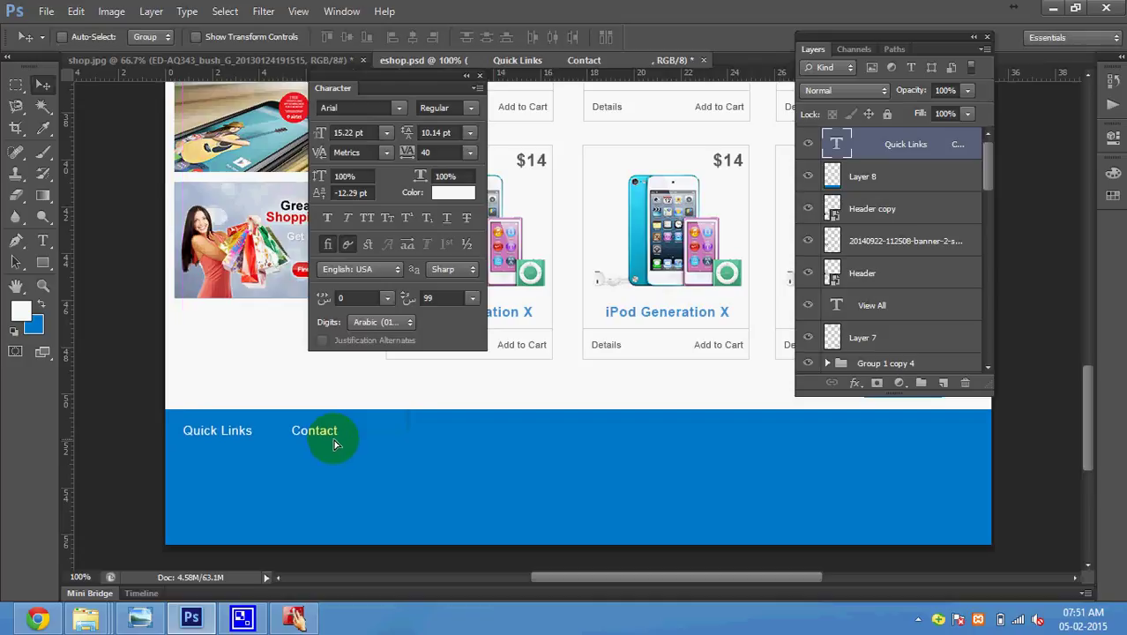
{"action": "key", "text": "ctrl+s"}
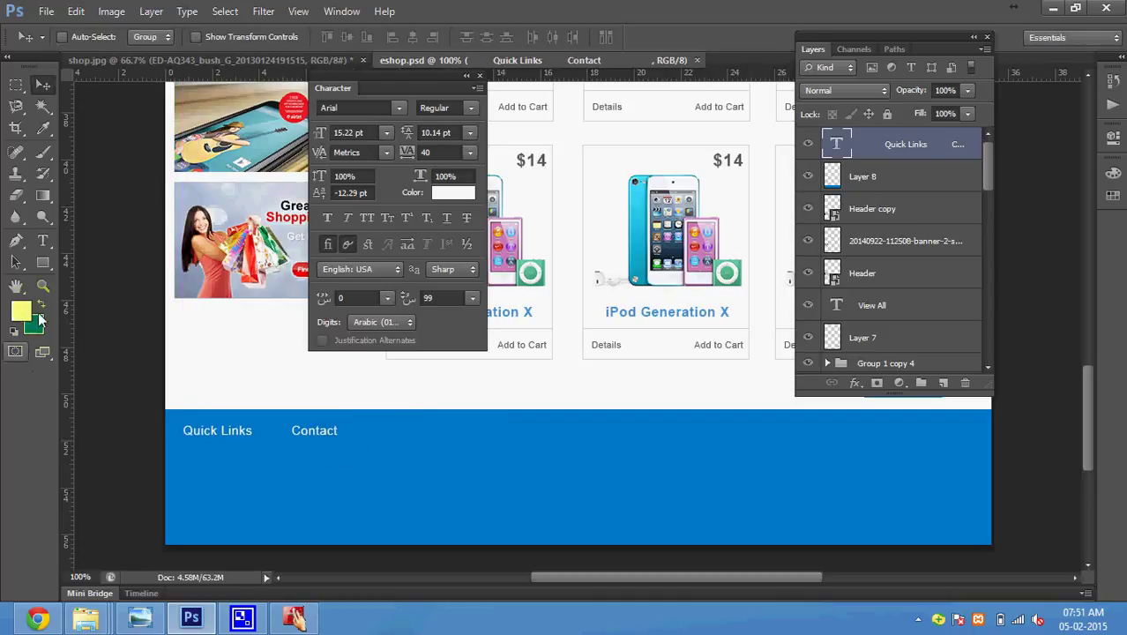
Widen the gap between Quick Links and Contact, nudge the heading, save, and draw a text box below
{"action": "left_click", "coordinate": [43, 240]}
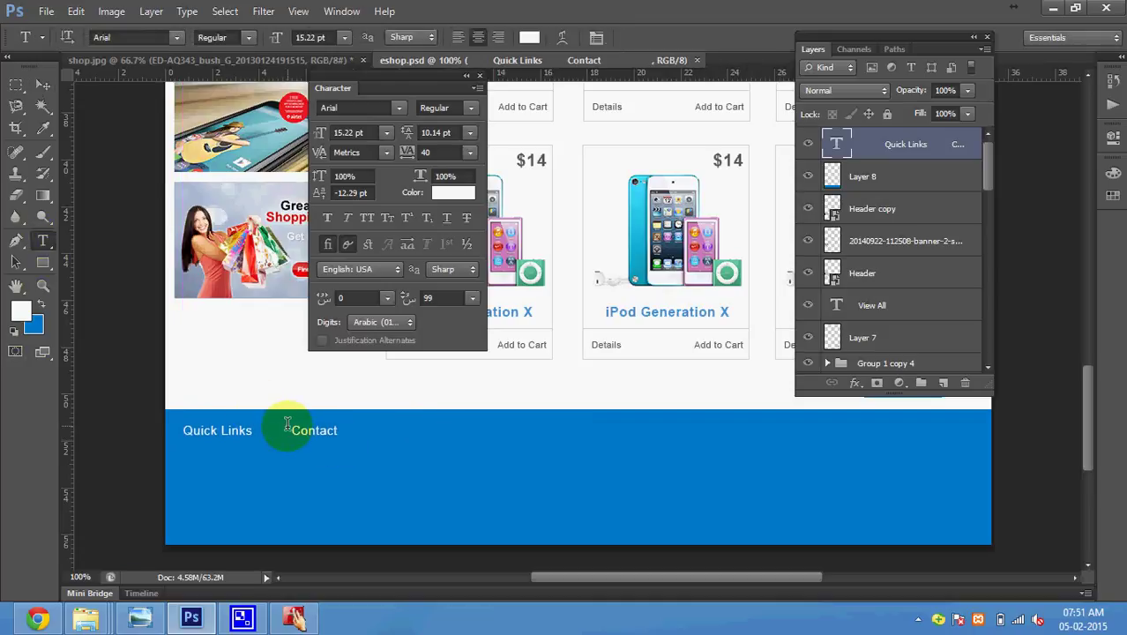
{"action": "left_click", "coordinate": [292, 431]}
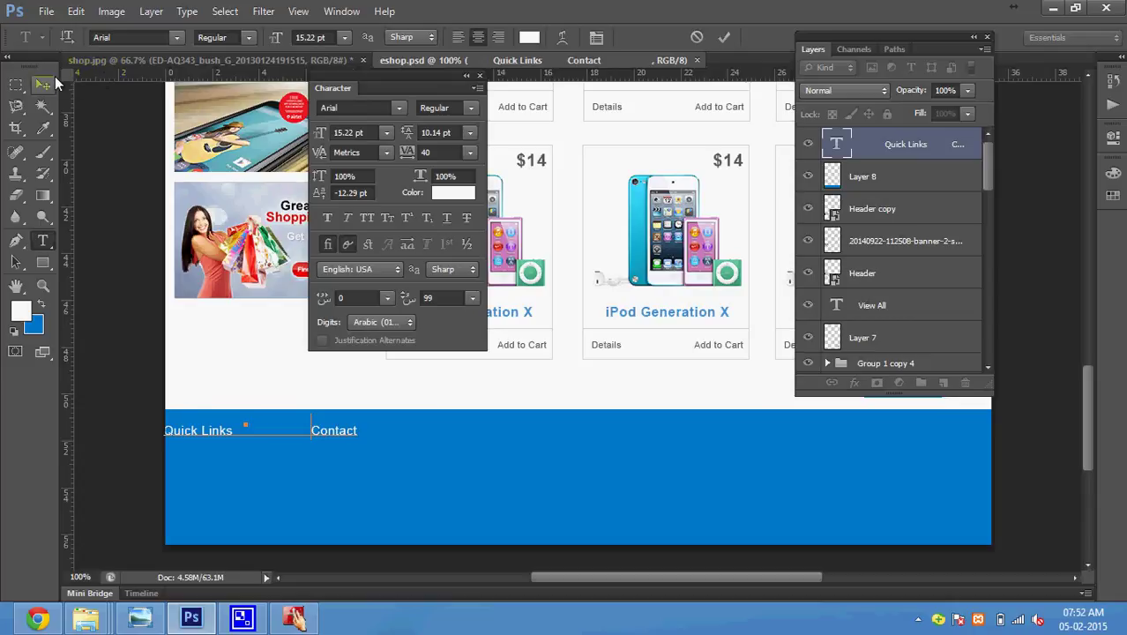
{"action": "left_click", "coordinate": [42, 85]}
{"action": "left_click_drag", "start_coordinate": [232, 435], "coordinate": [242, 436]}
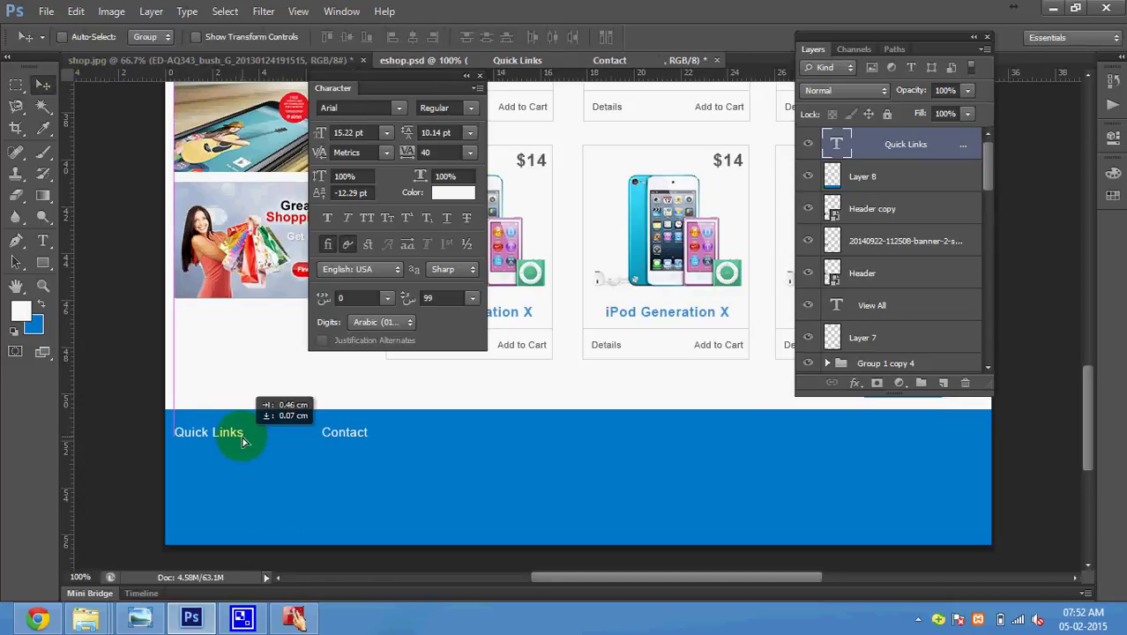
{"action": "key", "text": "ctrl+s"}
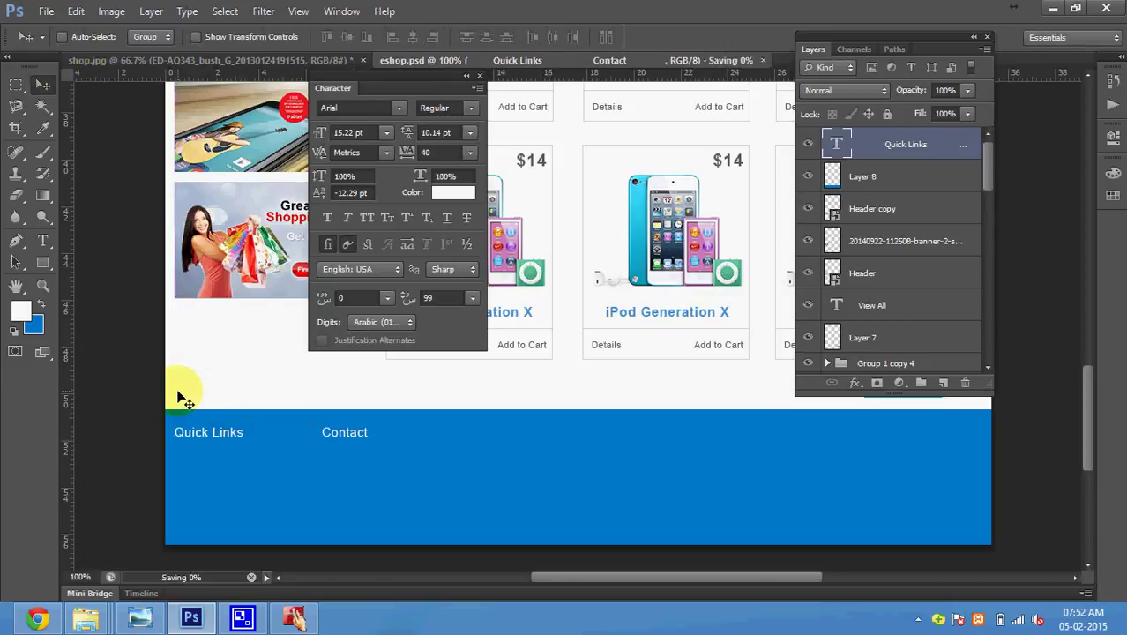
{"action": "left_click", "coordinate": [43, 240]}
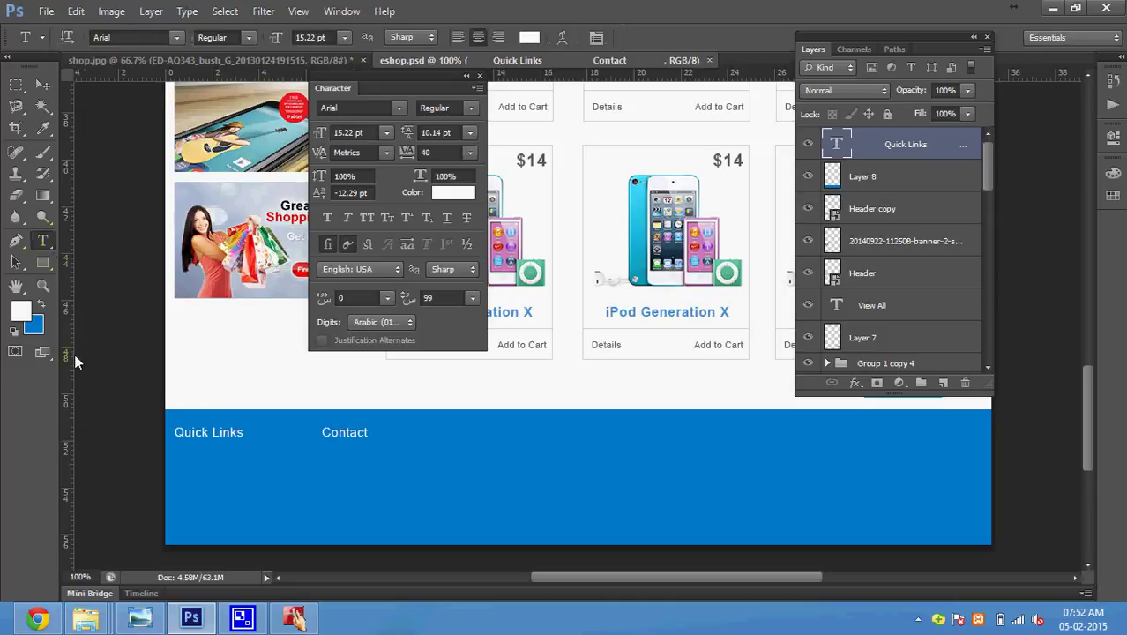
{"action": "left_click_drag", "start_coordinate": [175, 448], "coordinate": [282, 530]}
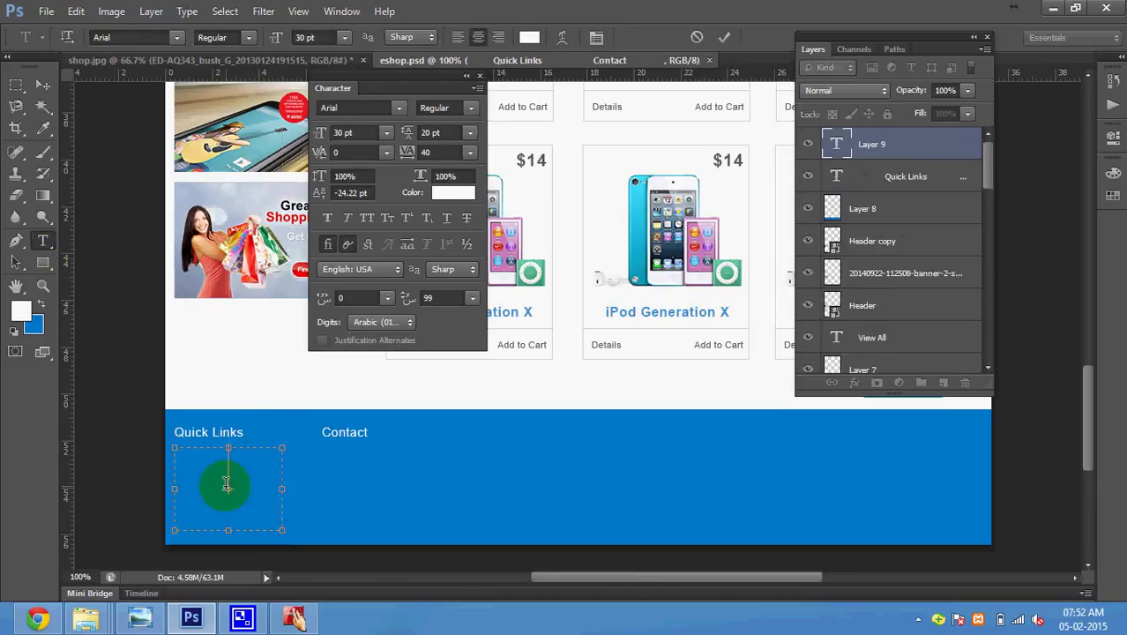
Type Home, All Products, FAQ's and Support as 10 pt lines
{"action": "left_click", "coordinate": [344, 38]}
{"action": "left_click", "coordinate": [332, 135]}
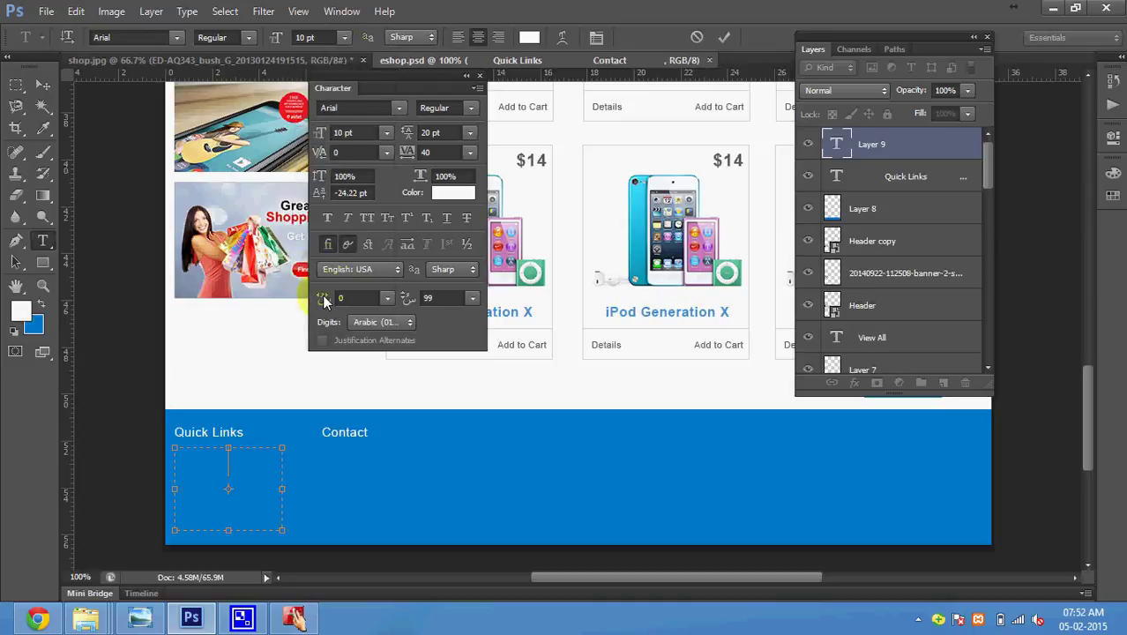
{"action": "type", "text": "Home"}
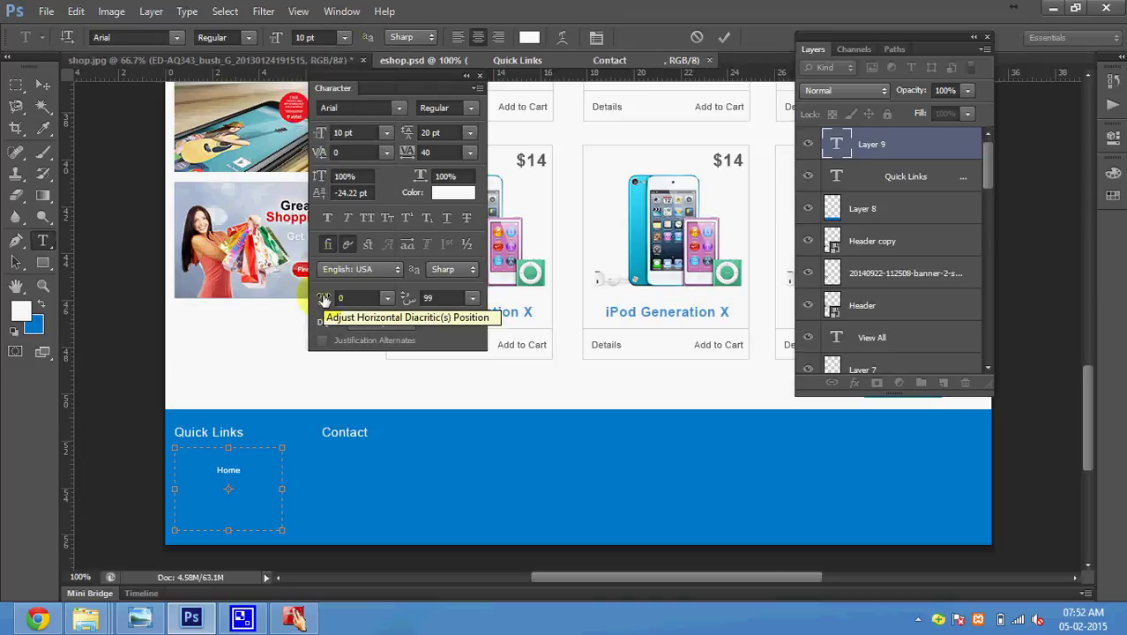
{"action": "key", "text": "Return"}
{"action": "type", "text": "All Products"}
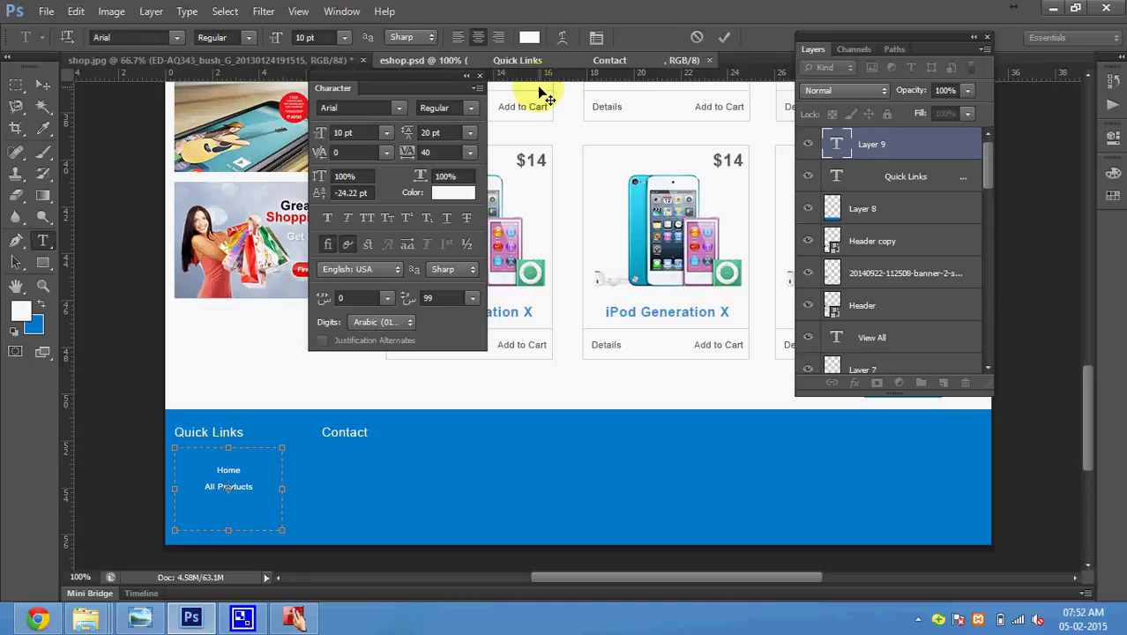
{"action": "key", "text": "Up"}
{"action": "key", "text": "Up"}
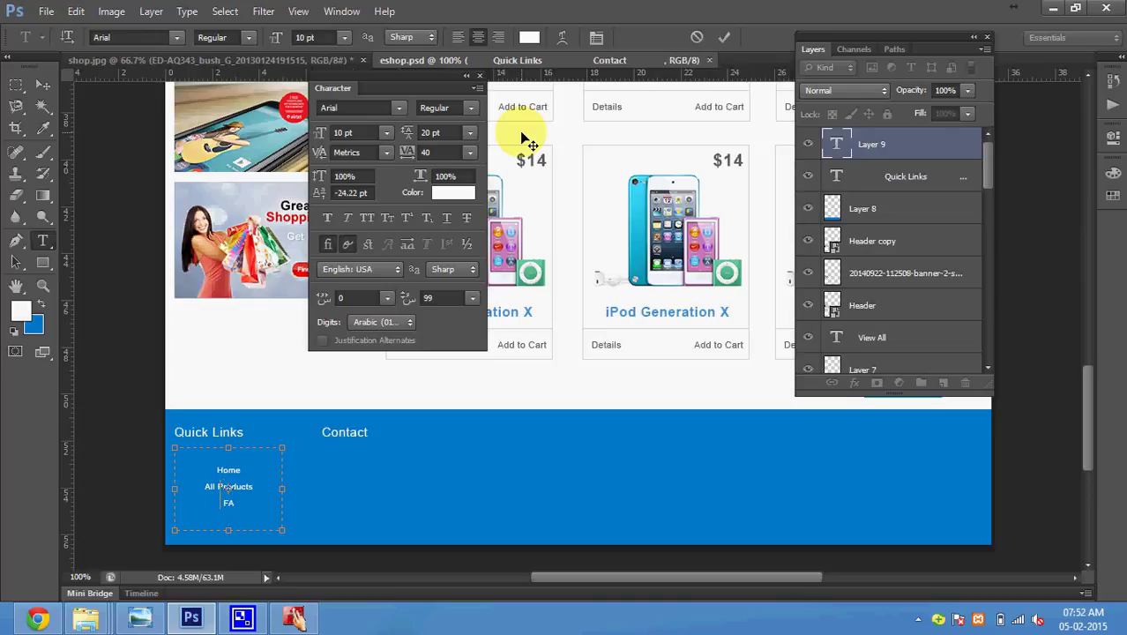
{"action": "type", "text": "Q's"}
{"action": "key", "text": "Return"}
{"action": "type", "text": "Support"}
Left-align the links list, commit it, and position it under Quick Links
{"action": "key", "text": "ctrl+a"}
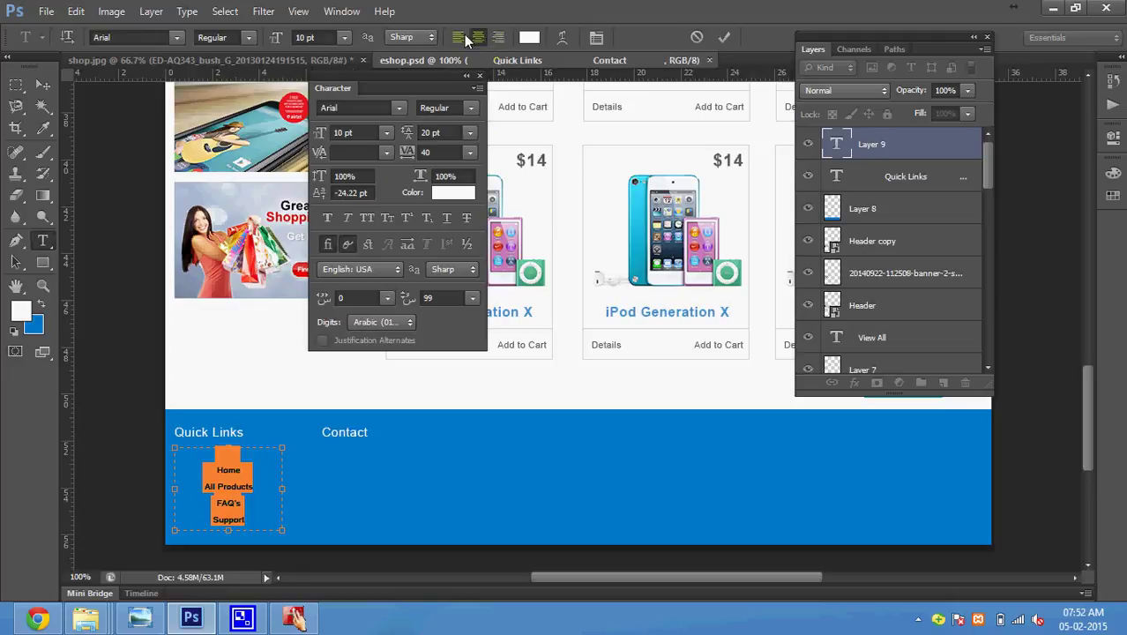
{"action": "left_click", "coordinate": [458, 37]}
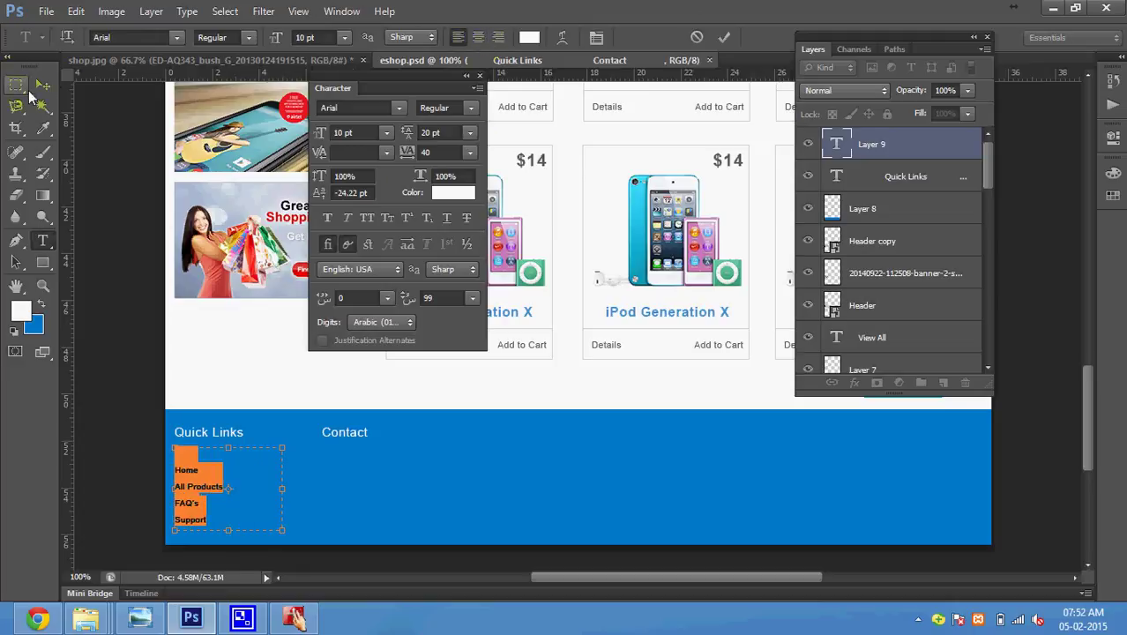
{"action": "left_click", "coordinate": [42, 85]}
{"action": "left_click_drag", "start_coordinate": [180, 466], "coordinate": [209, 506]}
{"action": "key", "text": "Down"}
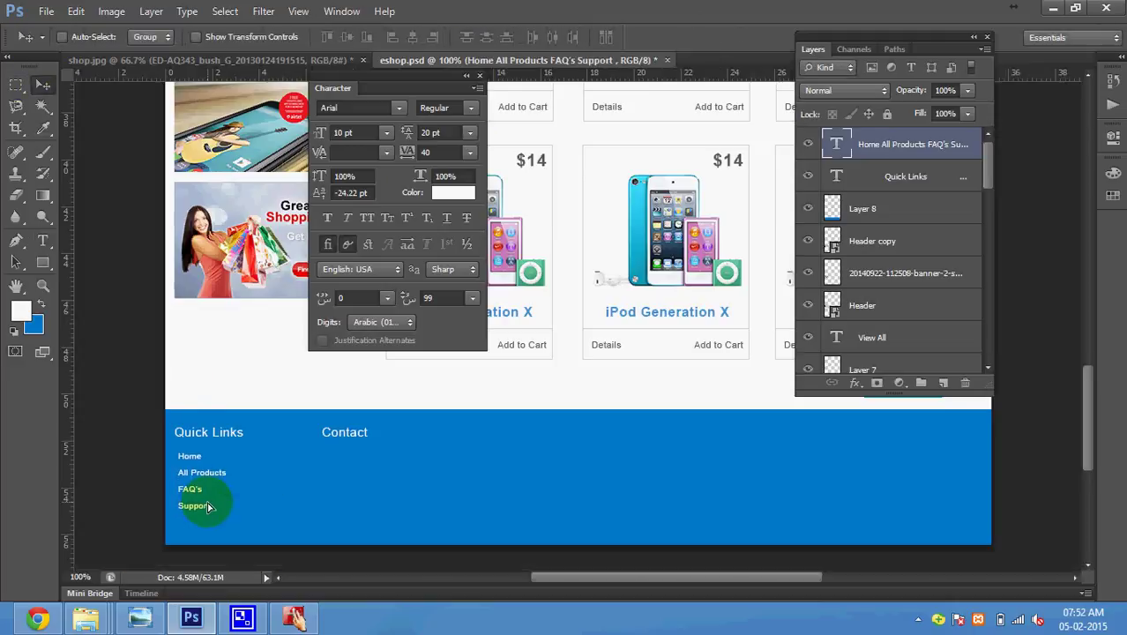
Set the links layer to 80% opacity, save, and zoom in to 200%
{"action": "key", "text": "5"}
{"action": "key", "text": "8"}
{"action": "key", "text": "ctrl+s"}
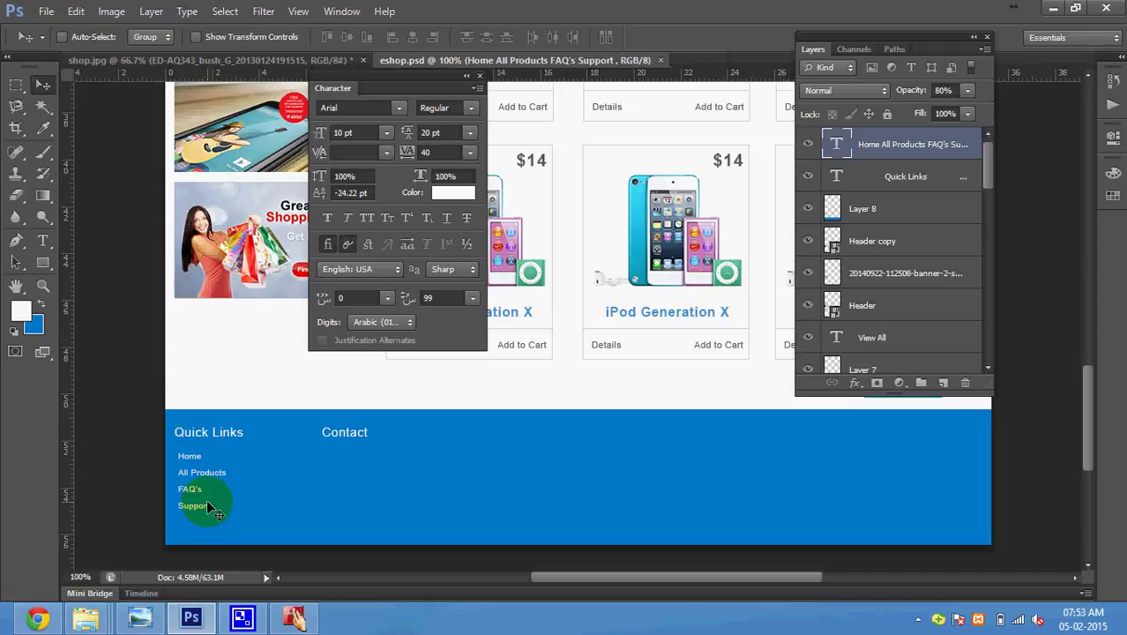
{"action": "key", "text": "alt"}
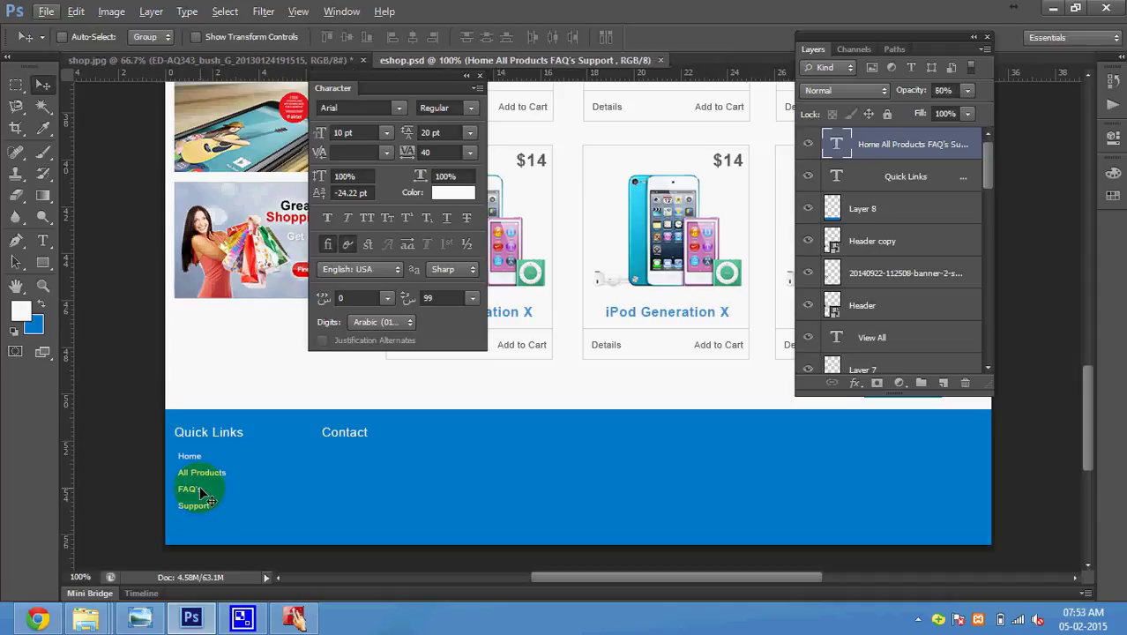
{"action": "key", "text": "super"}
{"action": "key", "text": "super"}
{"action": "key", "text": "ctrl+plus"}
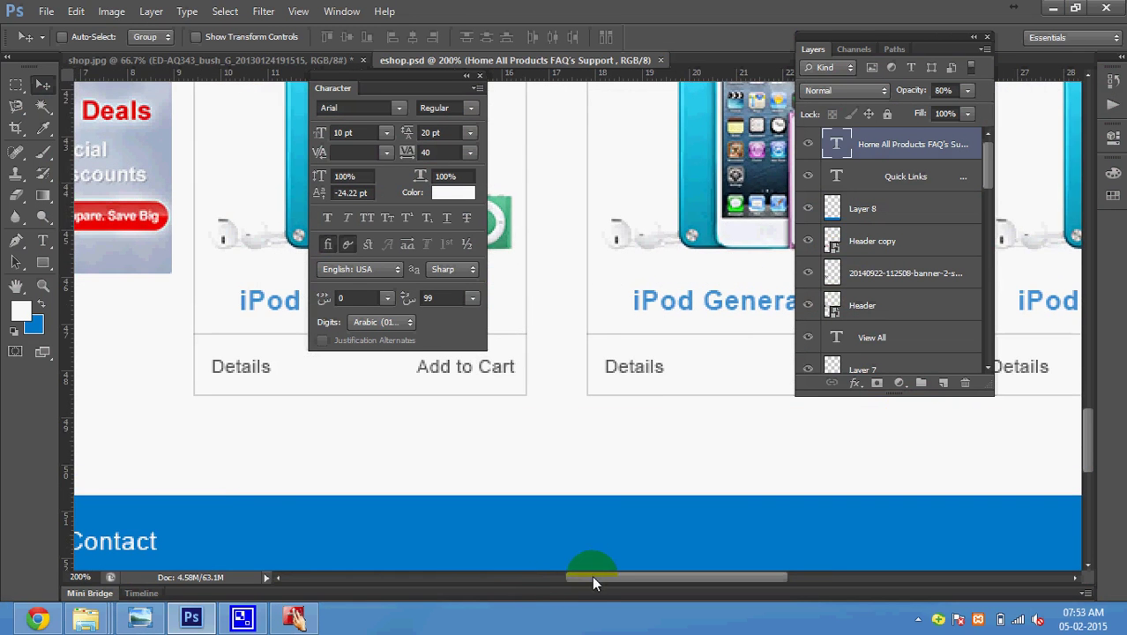
{"action": "left_click_drag", "start_coordinate": [594, 580], "coordinate": [506, 576]}
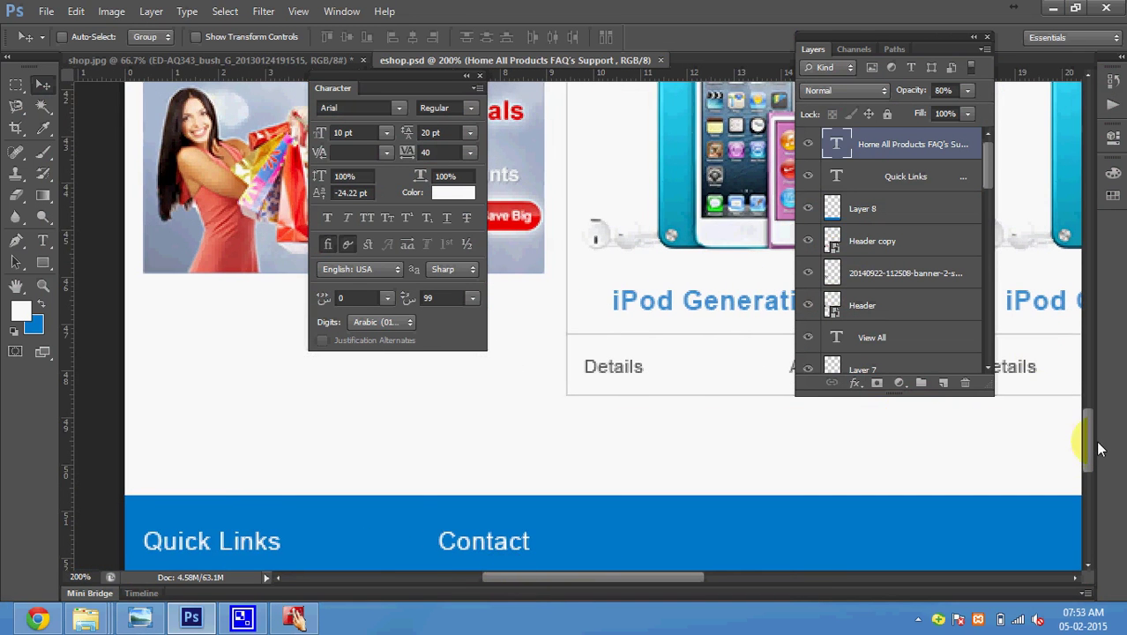
{"action": "left_click_drag", "start_coordinate": [1084, 452], "coordinate": [1082, 468]}
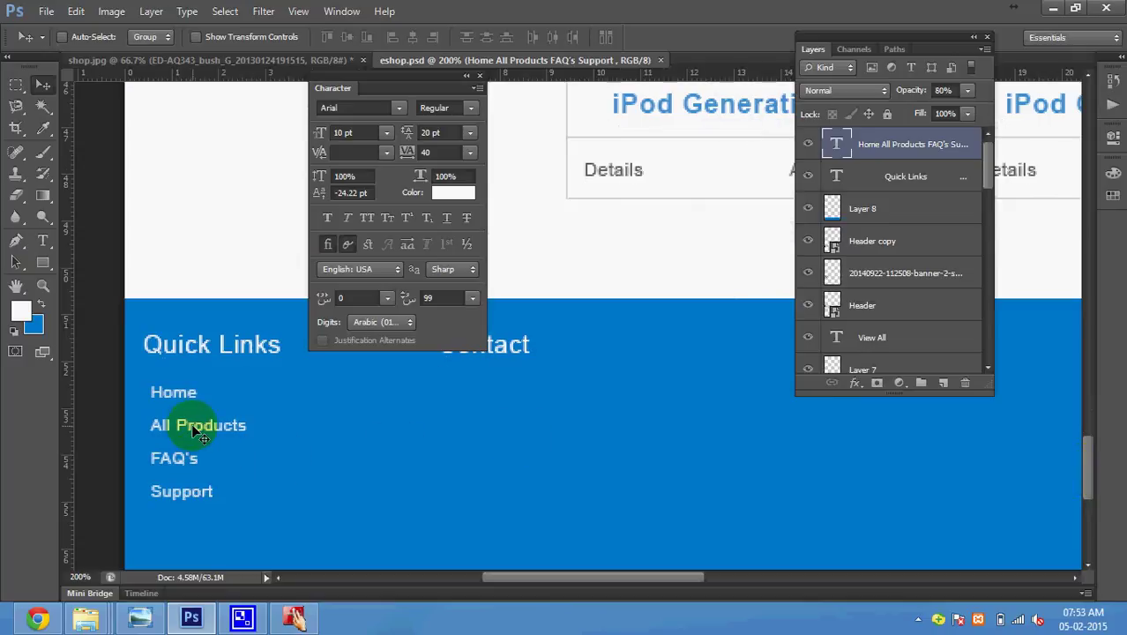
Duplicate the links list under Contact at 80% opacity, aligned with the Quick Links rows
{"action": "left_click_drag", "start_coordinate": [199, 432], "coordinate": [450, 416]}
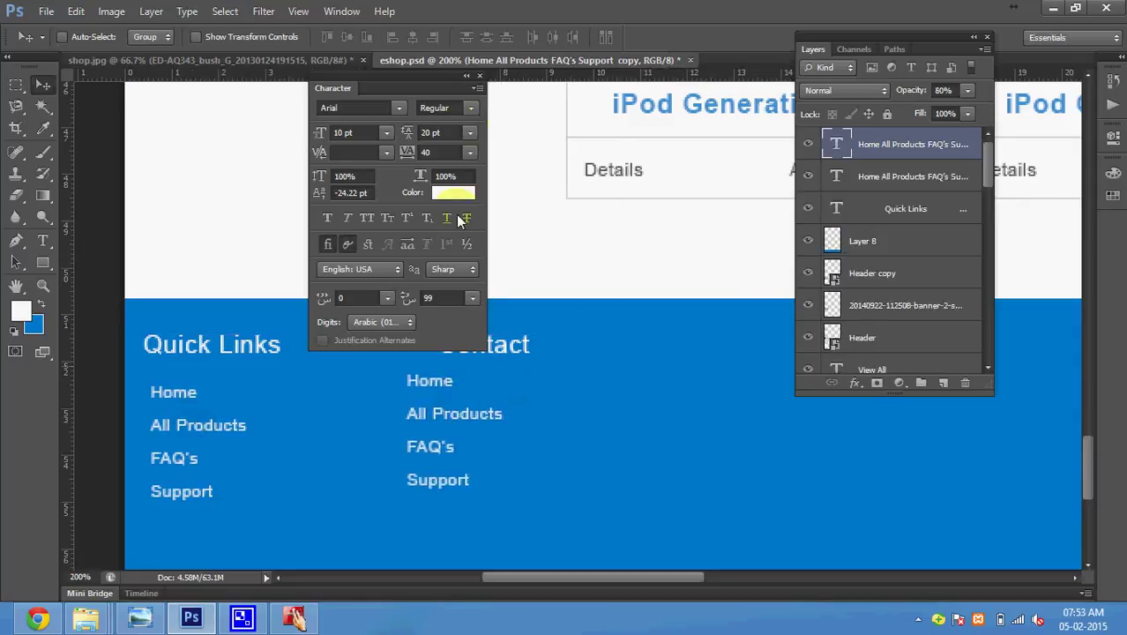
{"action": "left_click_drag", "start_coordinate": [422, 78], "coordinate": [325, 48]}
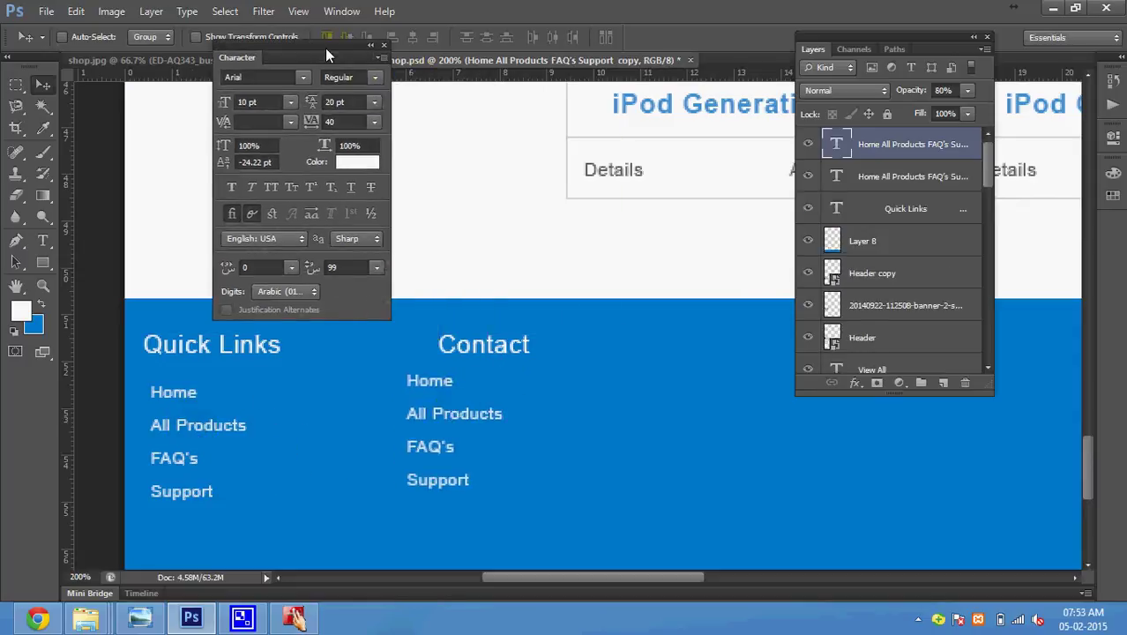
{"action": "key", "text": "5"}
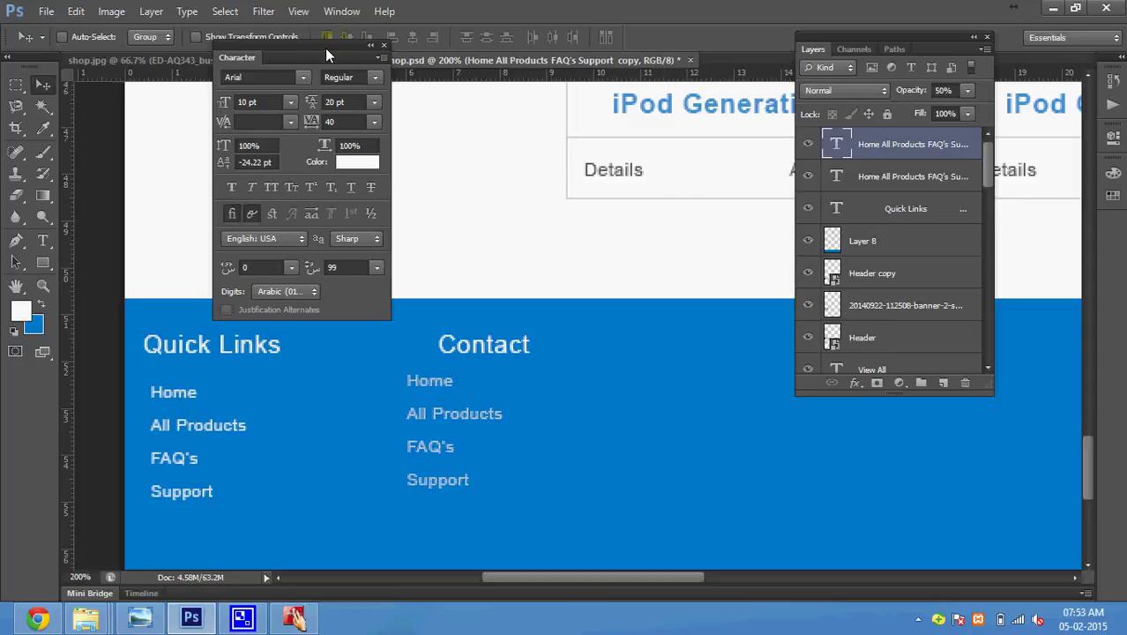
{"action": "key", "text": "8"}
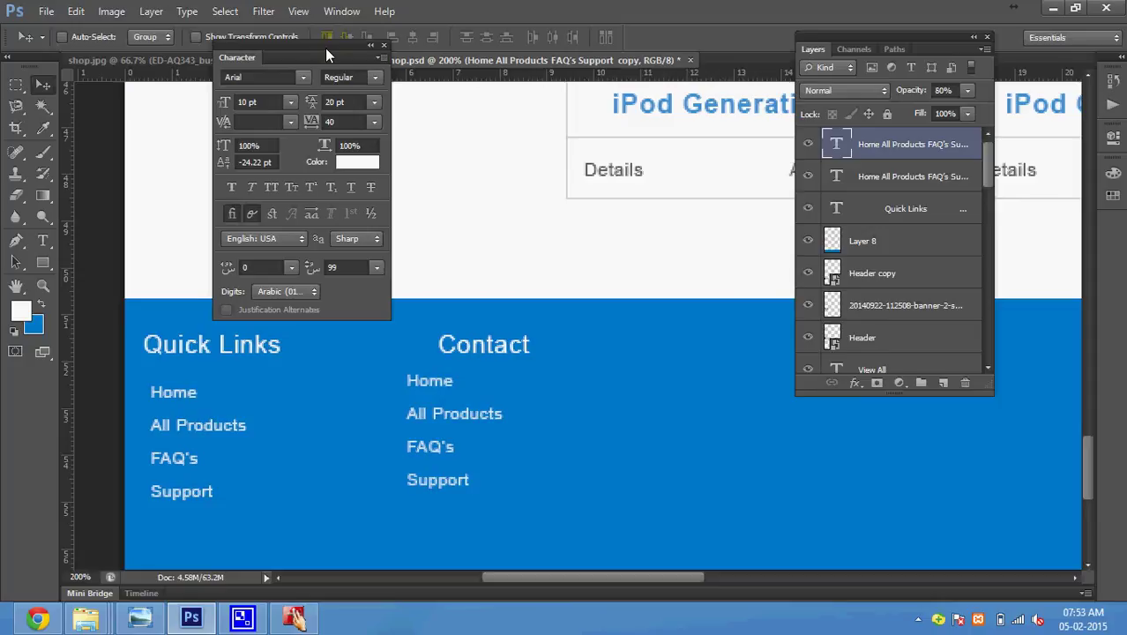
{"action": "left_click_drag", "start_coordinate": [432, 421], "coordinate": [472, 436]}
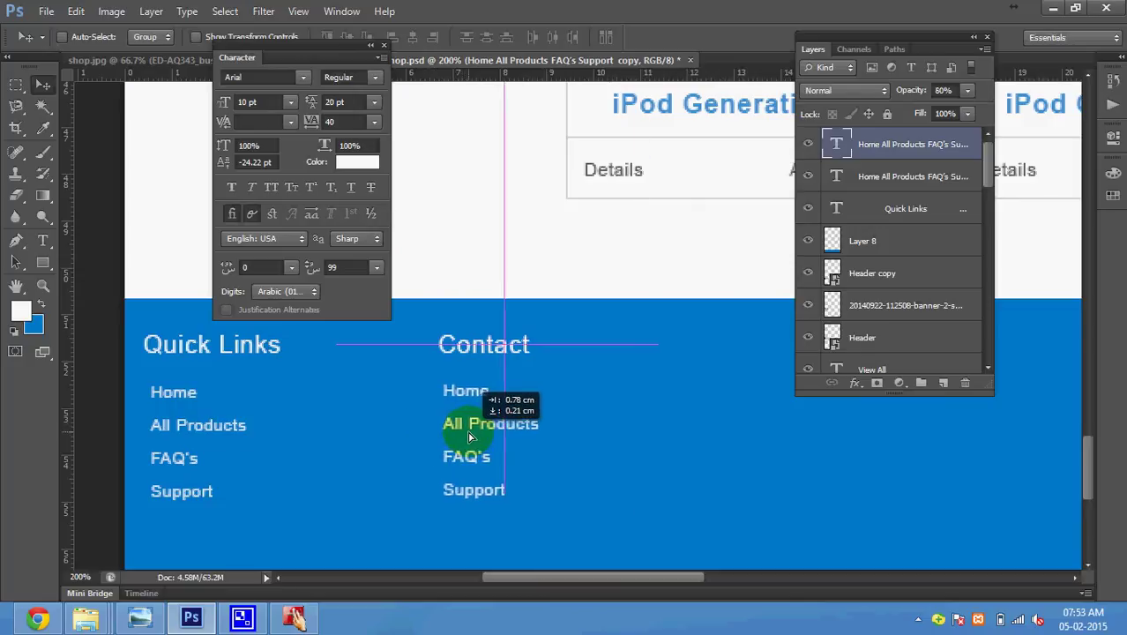
{"action": "left_click_drag", "start_coordinate": [472, 436], "coordinate": [467, 440]}
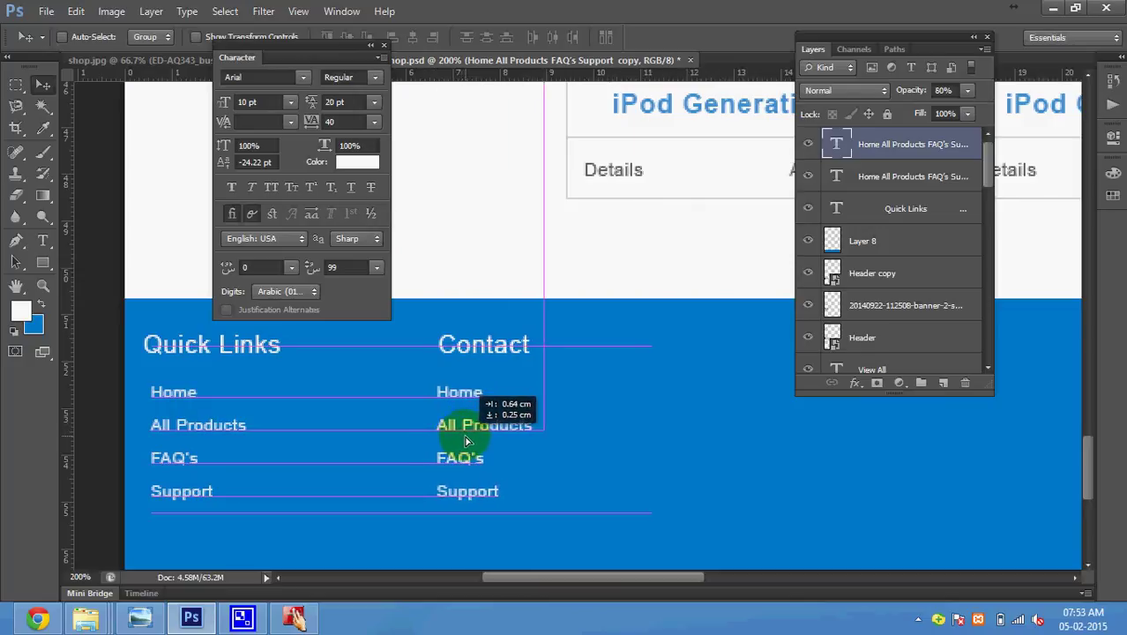
{"action": "left_click_drag", "start_coordinate": [467, 440], "coordinate": [467, 440]}
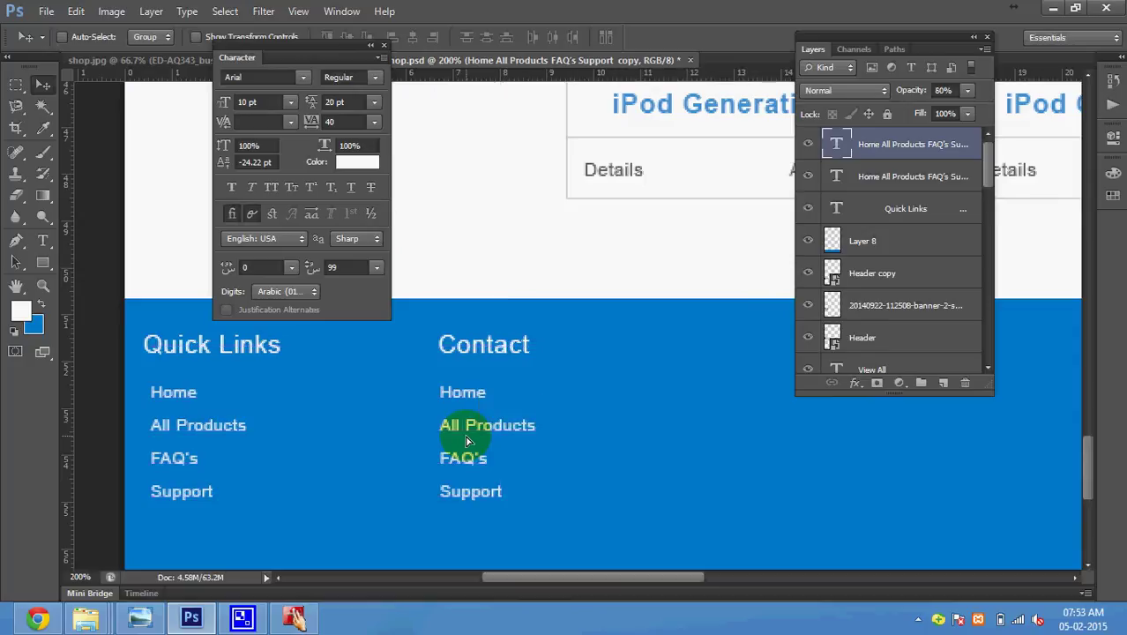
{"action": "left_click", "coordinate": [42, 240]}
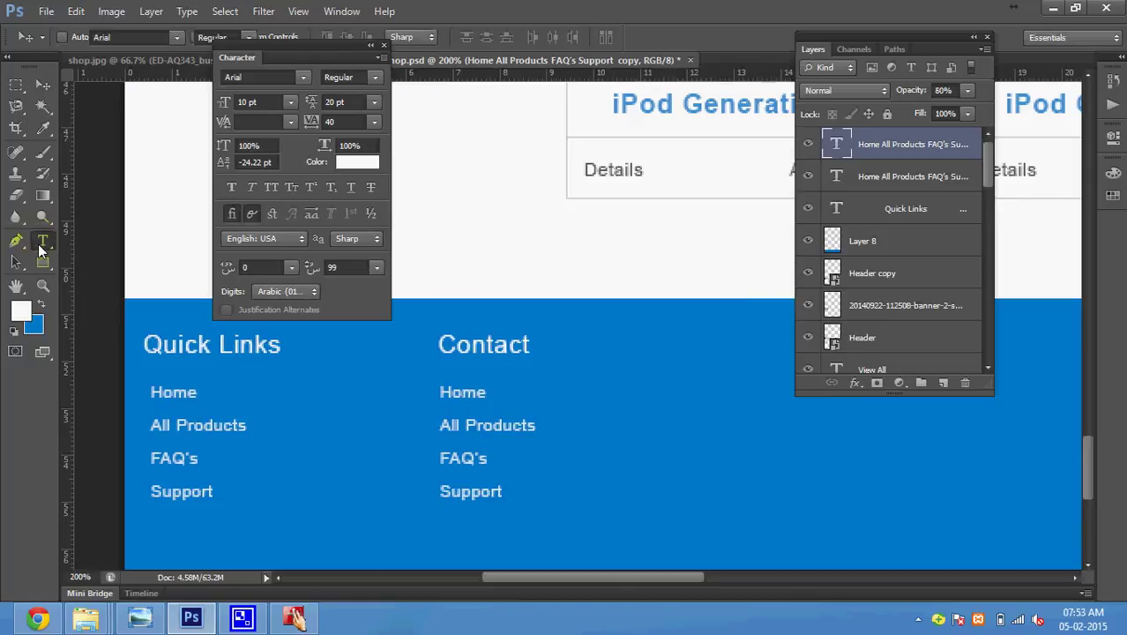
Replace the copied links with 'Skype:' and set the text direction to left-to-right
{"action": "left_click", "coordinate": [470, 446]}
{"action": "key", "text": "ctrl+a"}
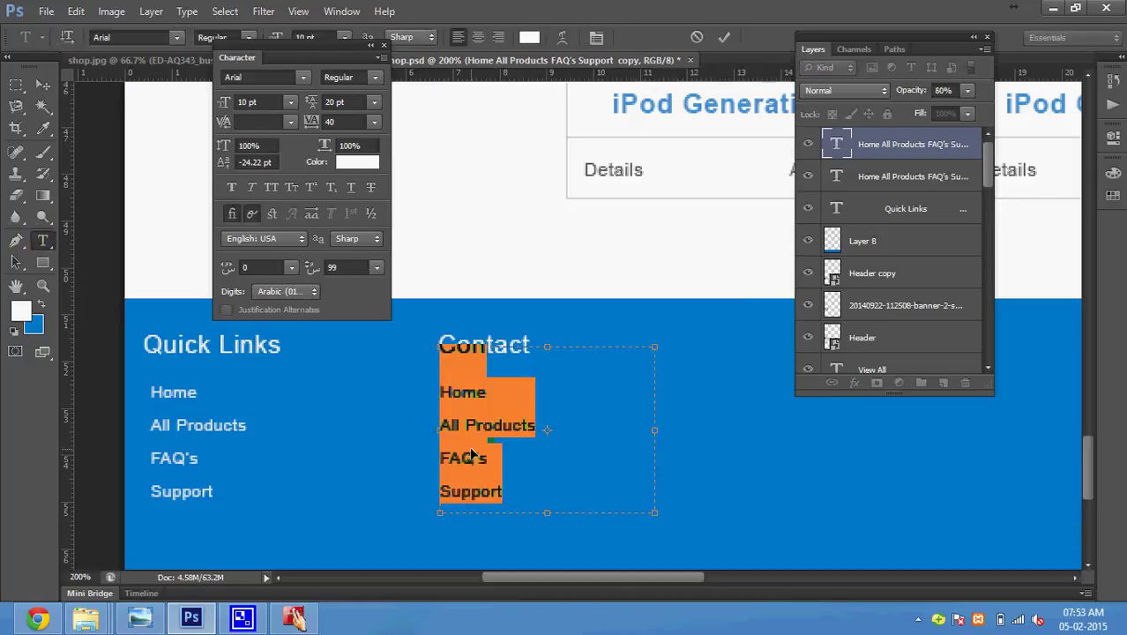
{"action": "left_click", "coordinate": [470, 448]}
{"action": "key", "text": "ctrl+shift+c"}
{"action": "type", "text": "Slyp"}
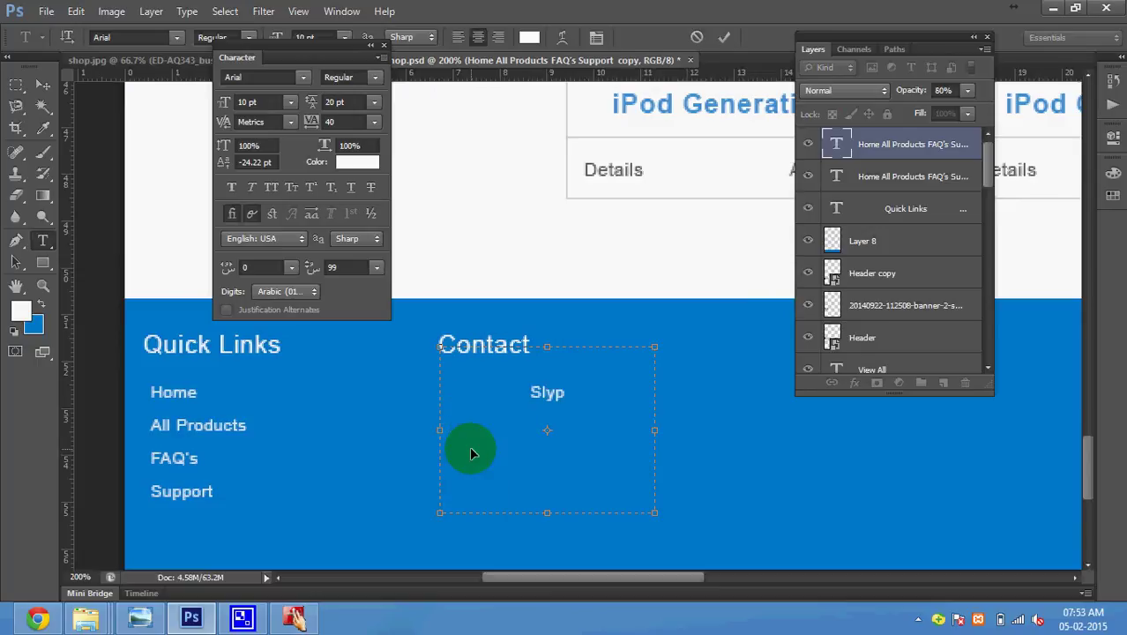
{"action": "key", "text": "BackSpace"}
{"action": "type", "text": "Skype:"}
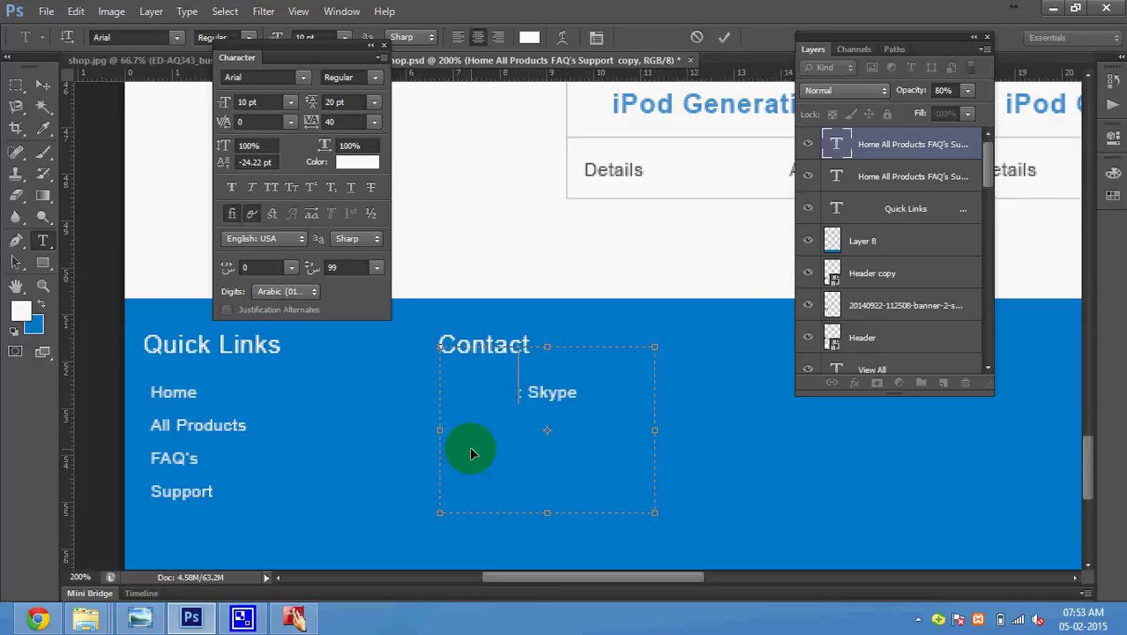
{"action": "key", "text": "Left"}
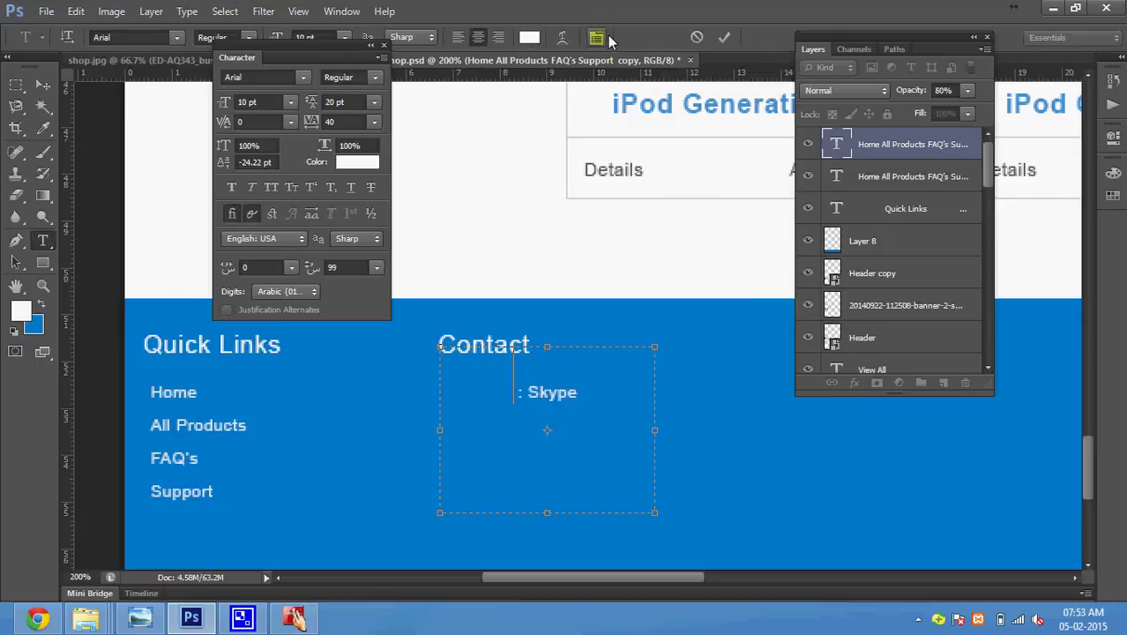
{"action": "left_click", "coordinate": [597, 39]}
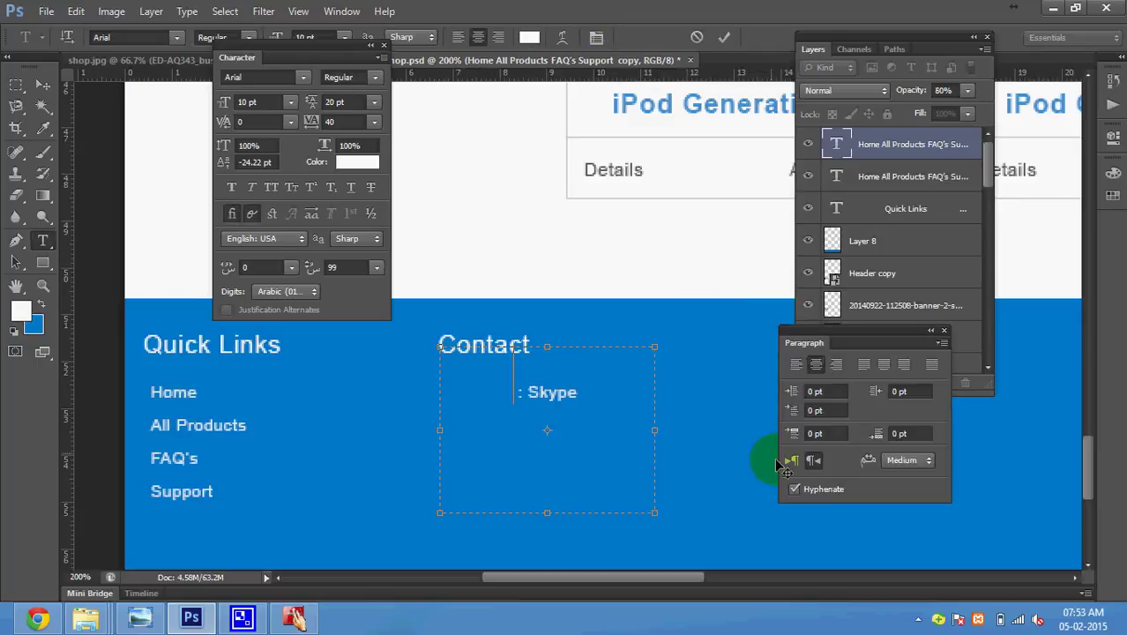
{"action": "left_click", "coordinate": [791, 461]}
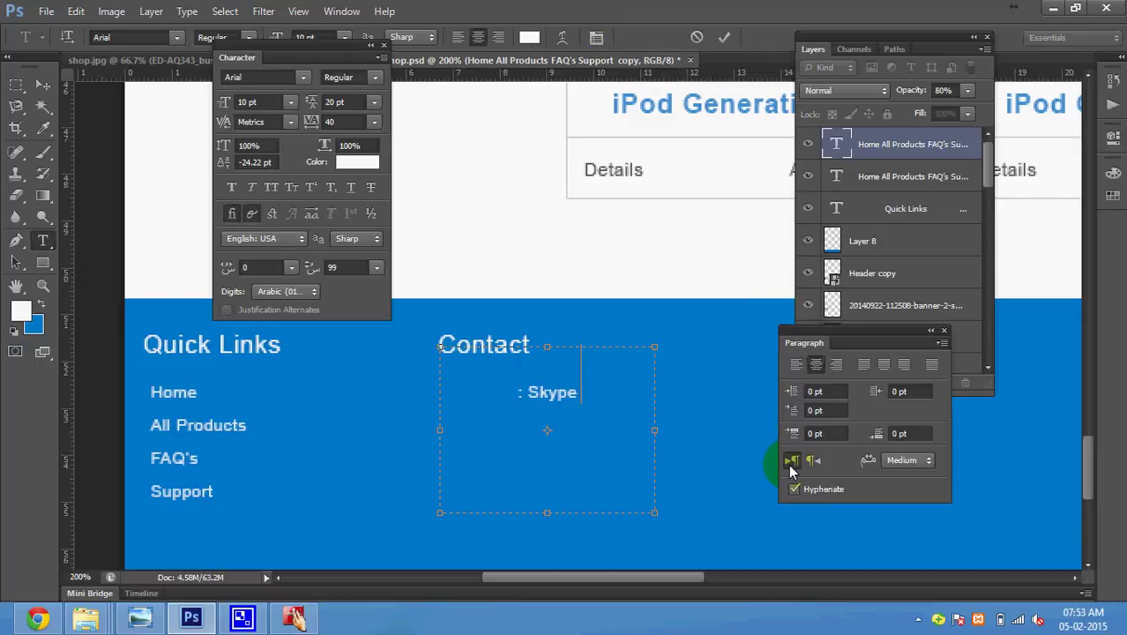
{"action": "left_click", "coordinate": [944, 332]}
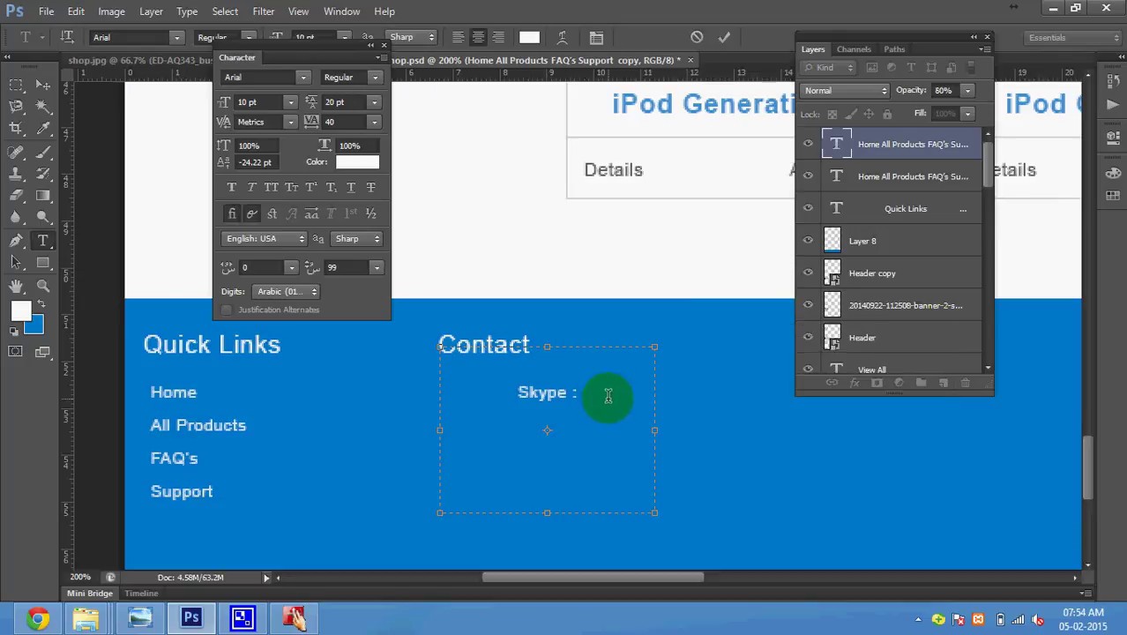
Enter the Skype ID and e-mail address, left-align the lines, and align them under Contact
{"action": "type", "text": "abc."}
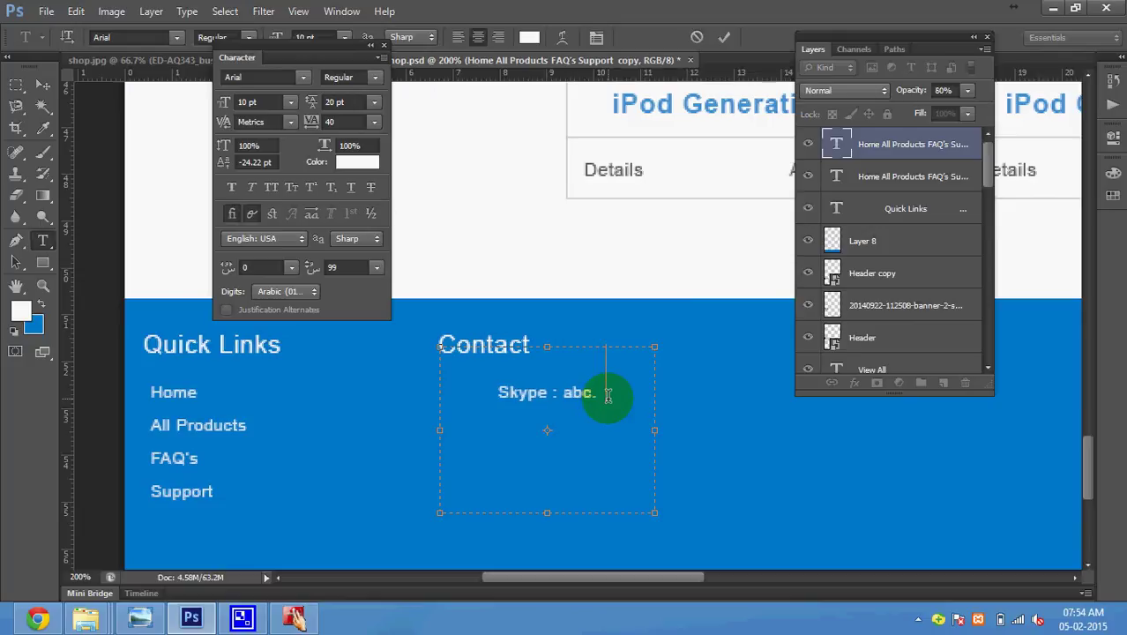
{"action": "type", "text": " shopping"}
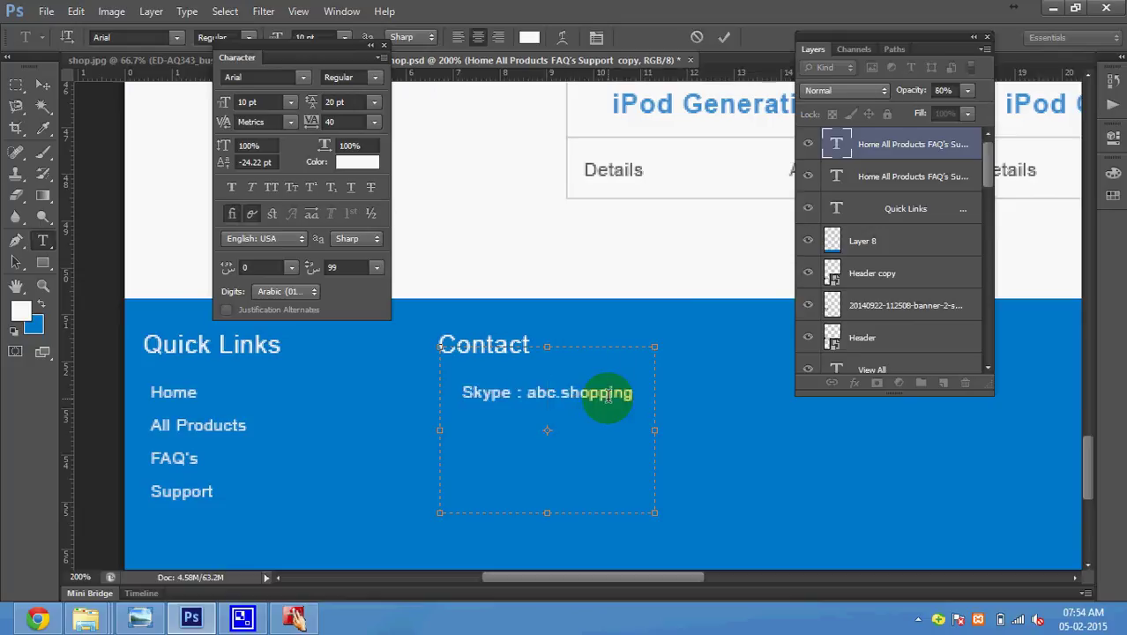
{"action": "type", "text": "email : "}
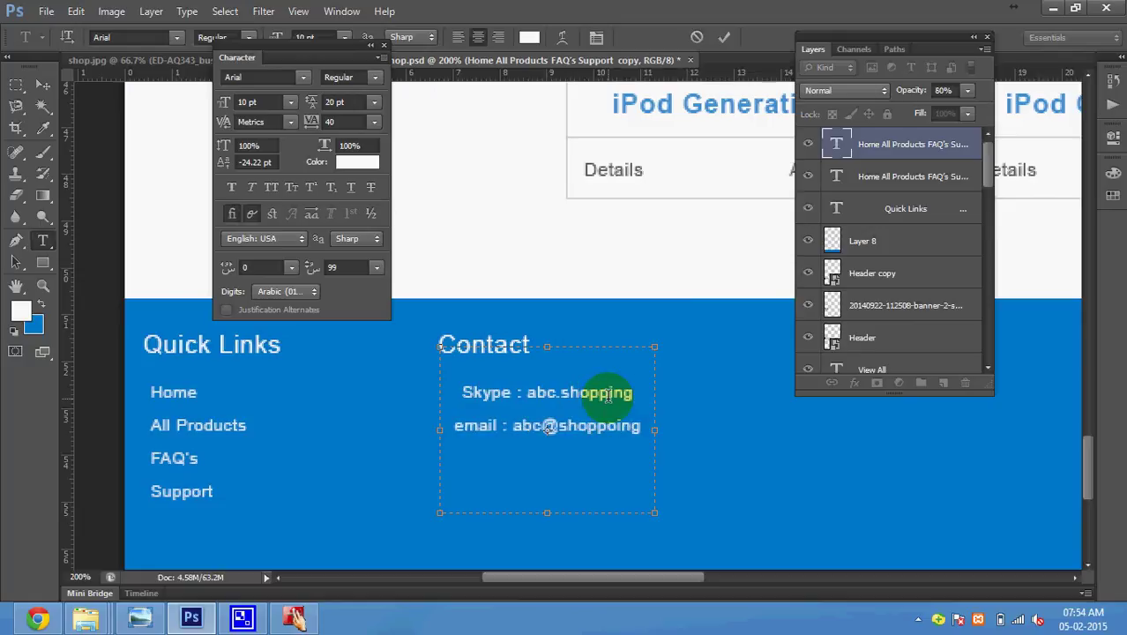
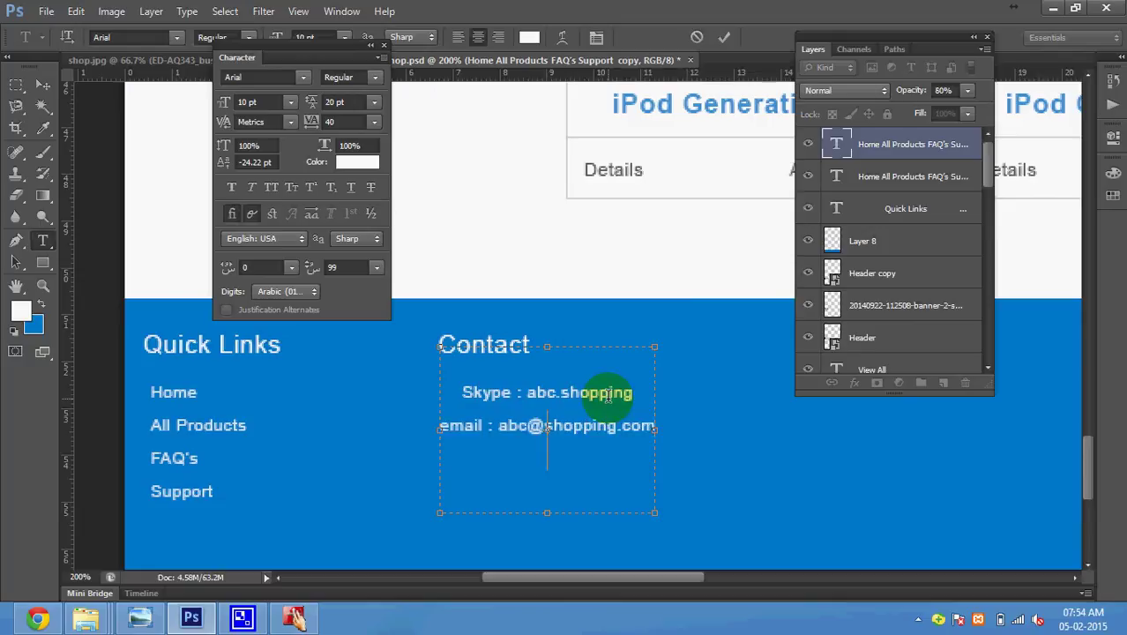
{"action": "key", "text": "ctrl+a"}
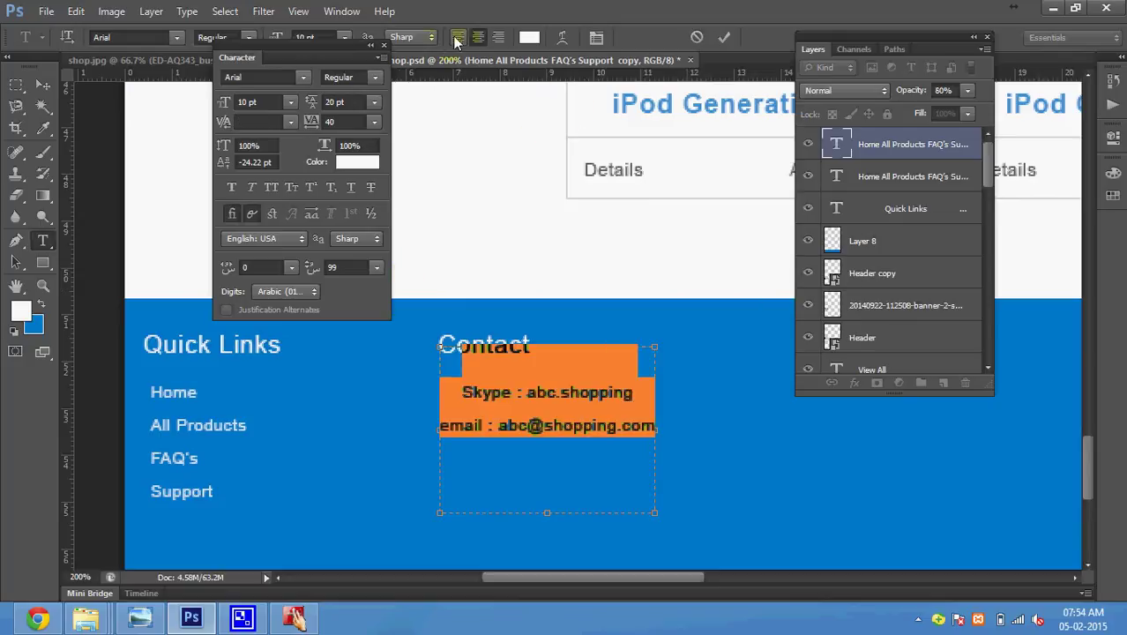
{"action": "left_click", "coordinate": [457, 38]}
{"action": "left_click", "coordinate": [42, 85]}
{"action": "left_click_drag", "start_coordinate": [462, 406], "coordinate": [469, 407]}
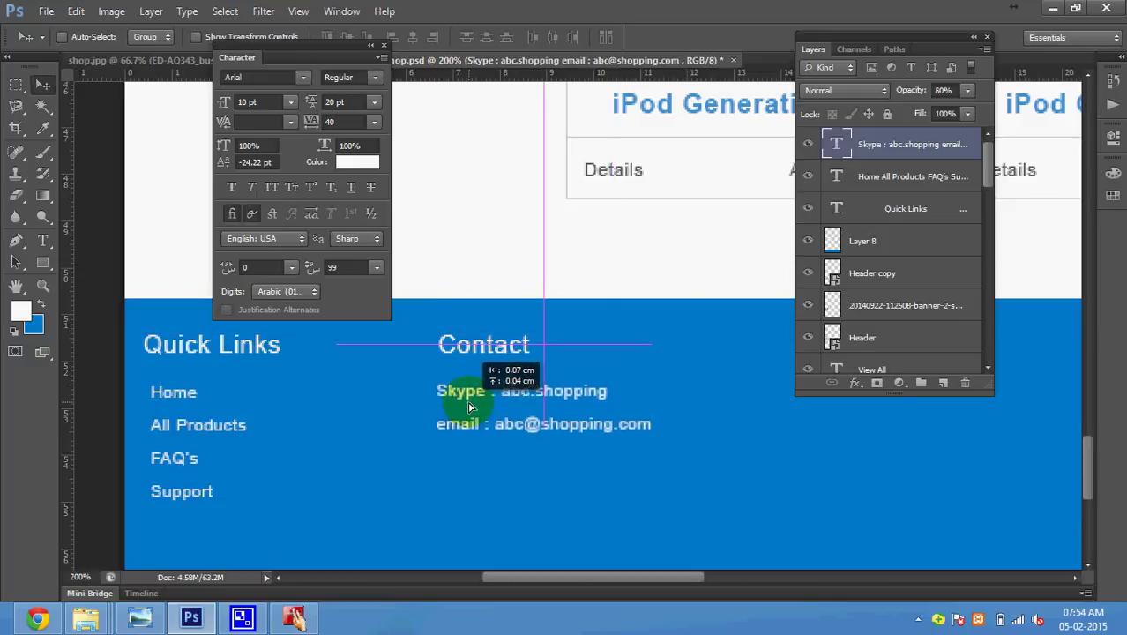
Save, zoom back out to 100%, and pick the Rectangle tool in Path mode
{"action": "key", "text": "ctrl+s"}
{"action": "key", "text": "ctrl+minus"}
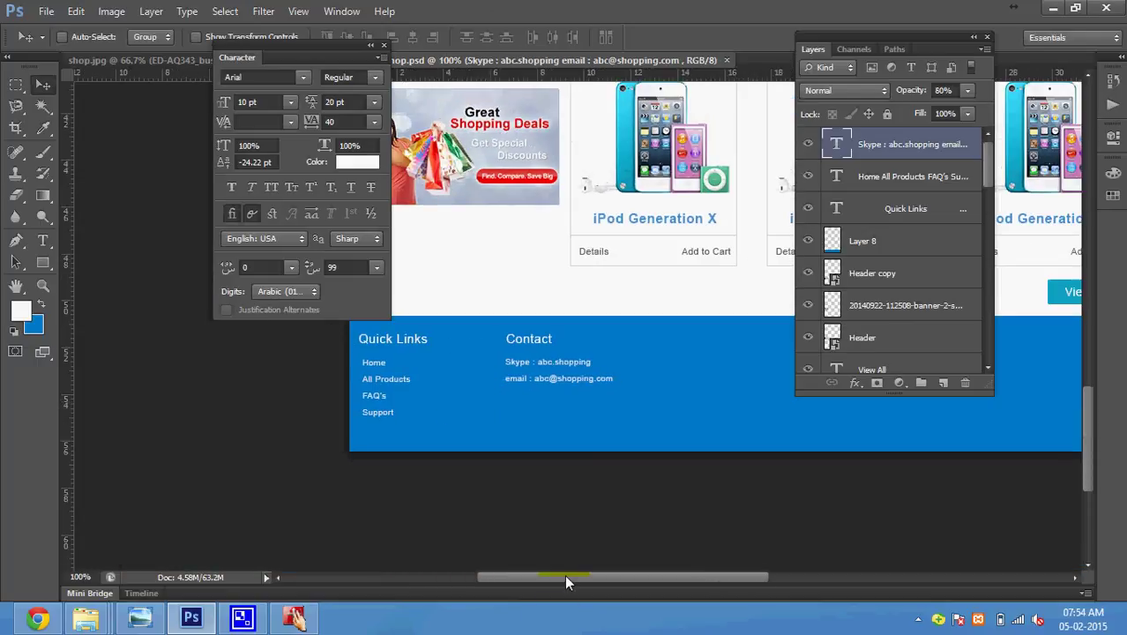
{"action": "left_click_drag", "start_coordinate": [565, 578], "coordinate": [651, 589]}
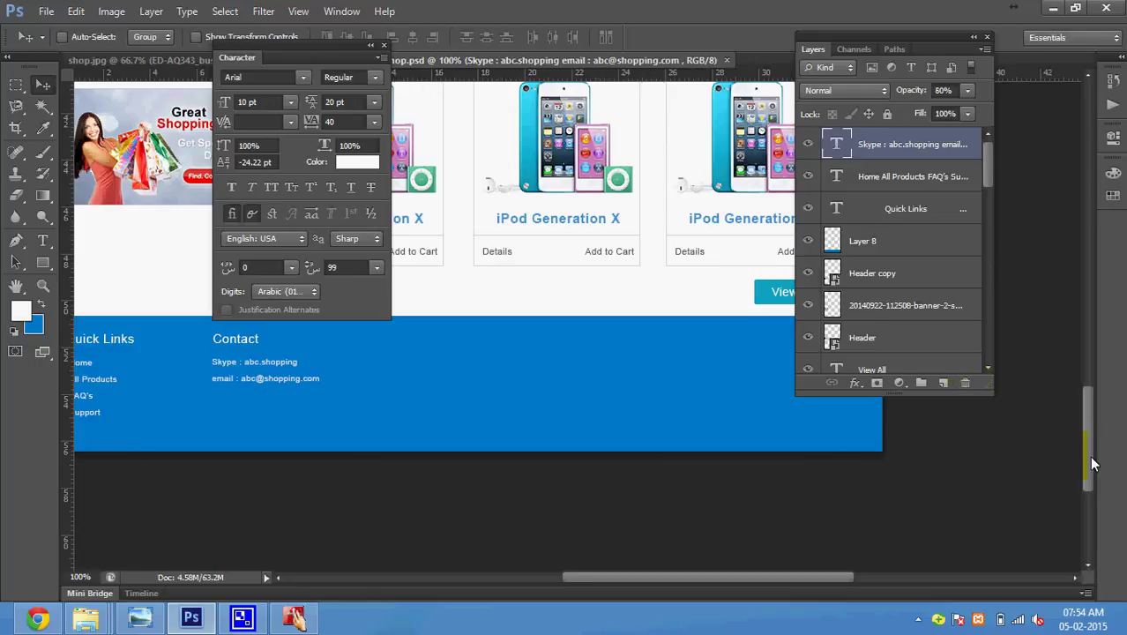
{"action": "mouse_move", "coordinate": [1089, 456]}
{"action": "left_mouse_down"}
{"action": "mouse_move", "coordinate": [1085, 431]}
{"action": "mouse_move", "coordinate": [1085, 449]}
{"action": "left_mouse_up"}
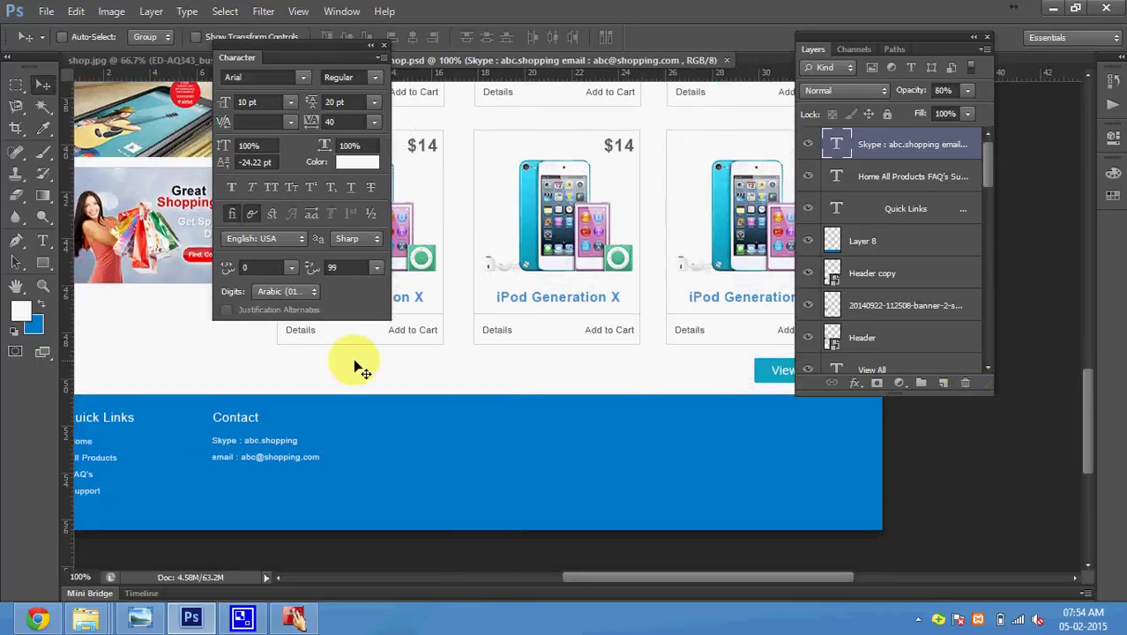
{"action": "left_click", "coordinate": [41, 265]}
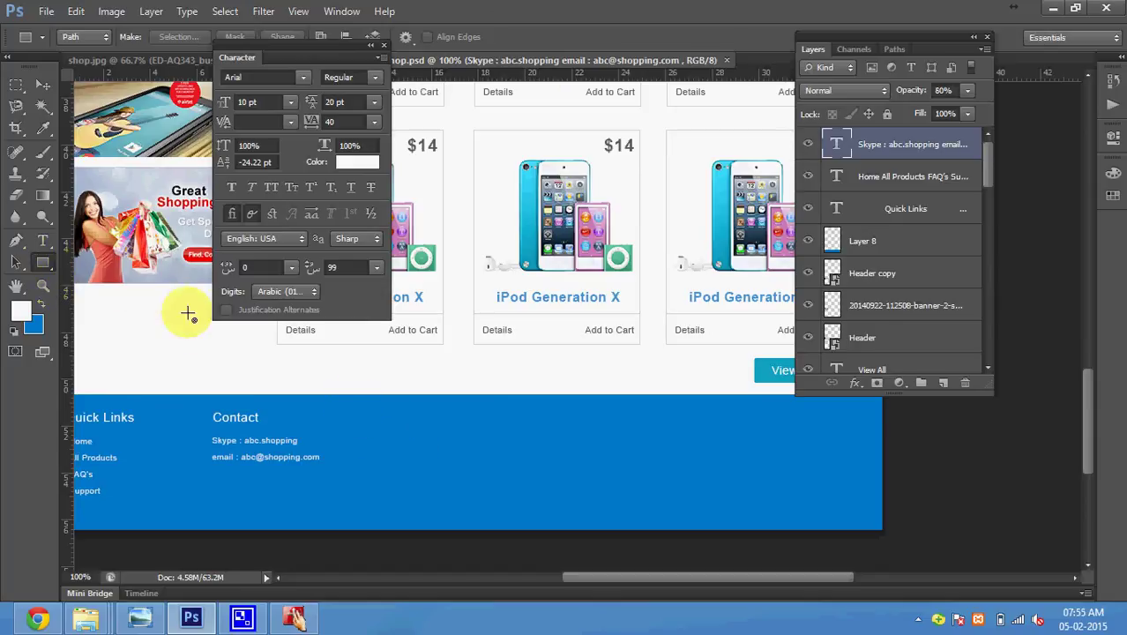
Draw a white-filled rectangle on new Layer 9 in the footer beside Contact
{"action": "mouse_move", "coordinate": [362, 416]}
{"action": "left_mouse_down"}
{"action": "mouse_move", "coordinate": [556, 516]}
{"action": "mouse_move", "coordinate": [697, 511]}
{"action": "left_mouse_up"}
{"action": "key", "text": "ctrl+Return"}
{"action": "key", "text": "ctrl+shift+n"}
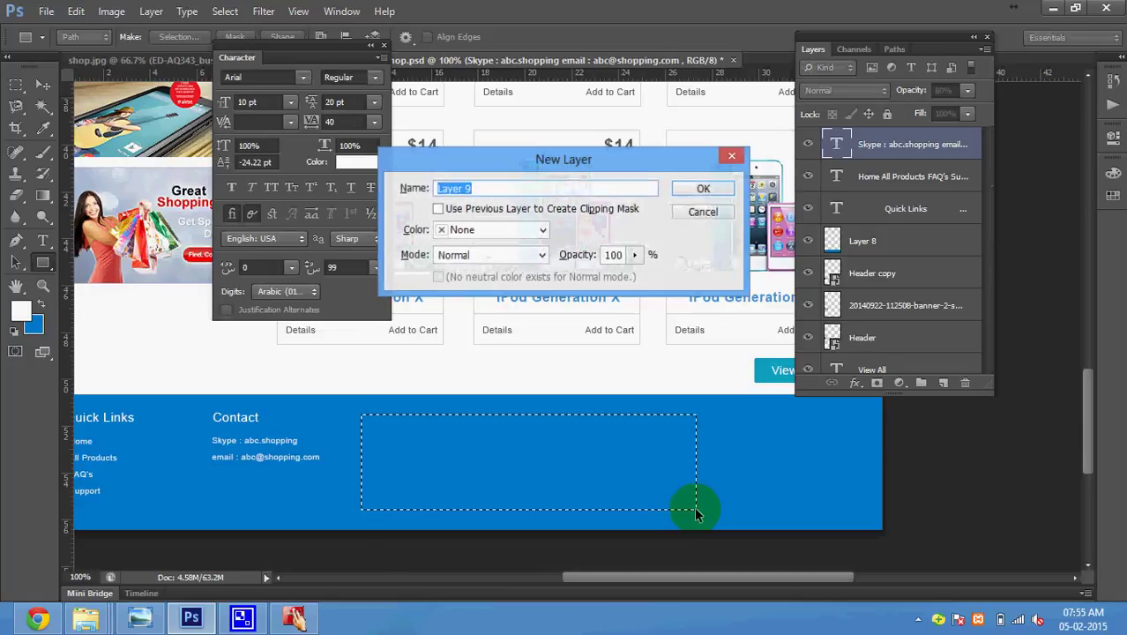
{"action": "key", "text": "Return"}
{"action": "key", "text": "alt+BackSpace"}
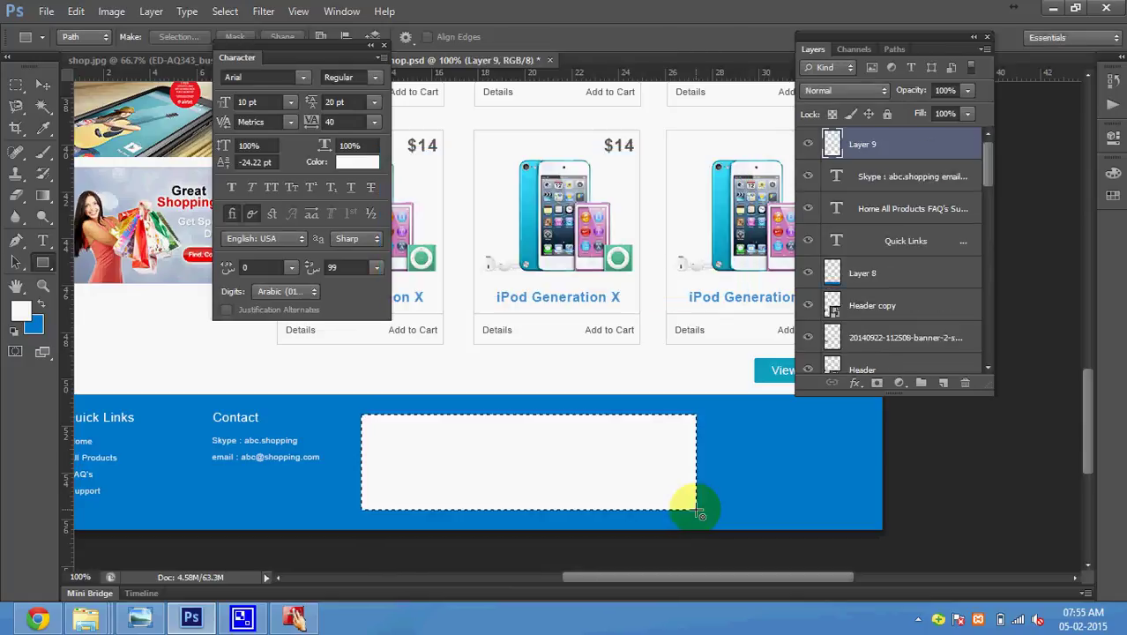
{"action": "key", "text": "ctrl+d"}
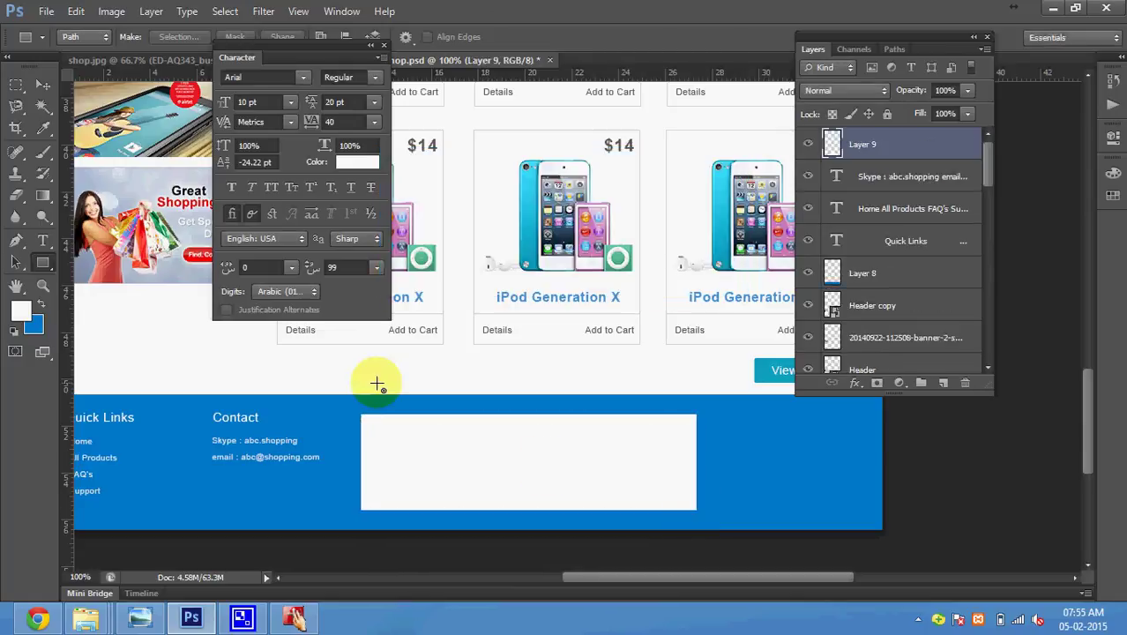
Set the panel to 10% opacity, stretch its bottom edge down slightly, and save
{"action": "left_click", "coordinate": [46, 85]}
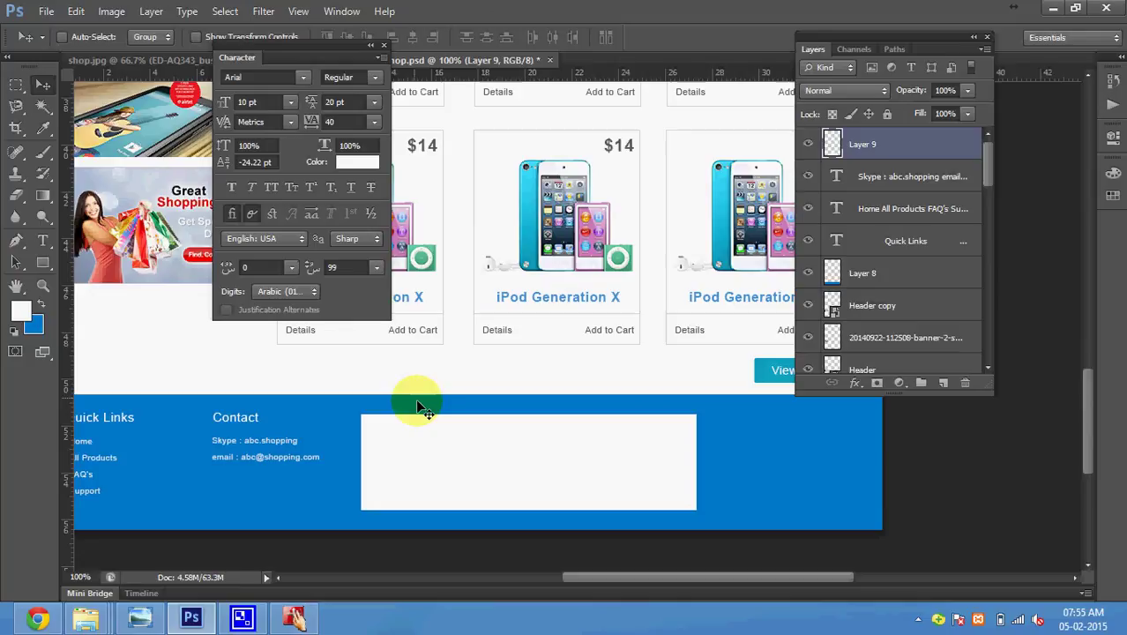
{"action": "left_click_drag", "start_coordinate": [433, 456], "coordinate": [433, 452]}
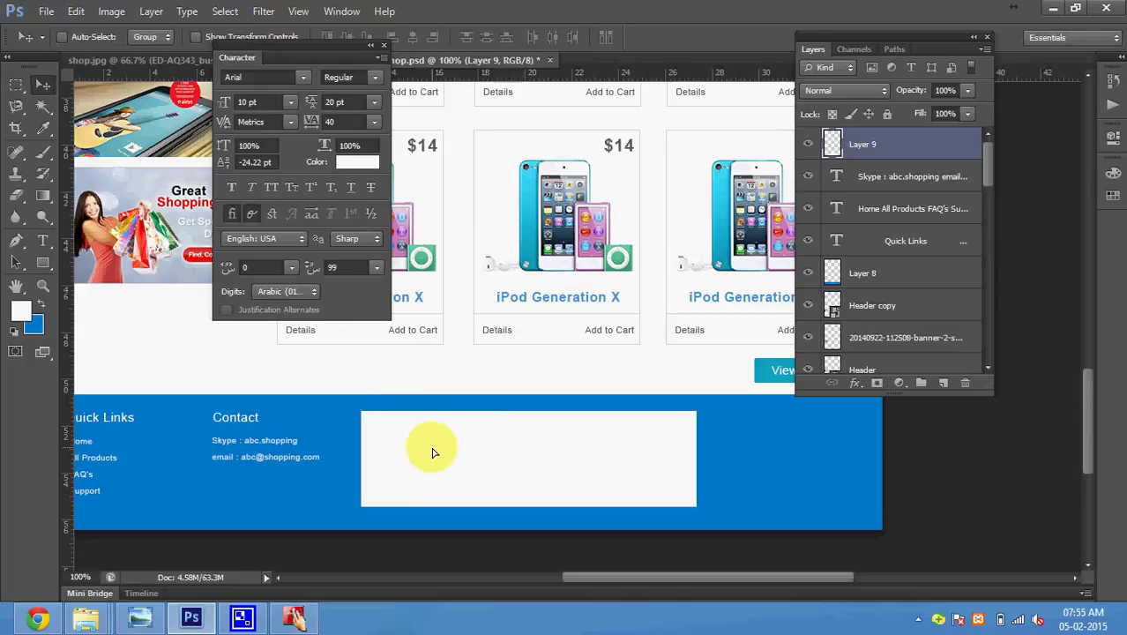
{"action": "key", "text": "1"}
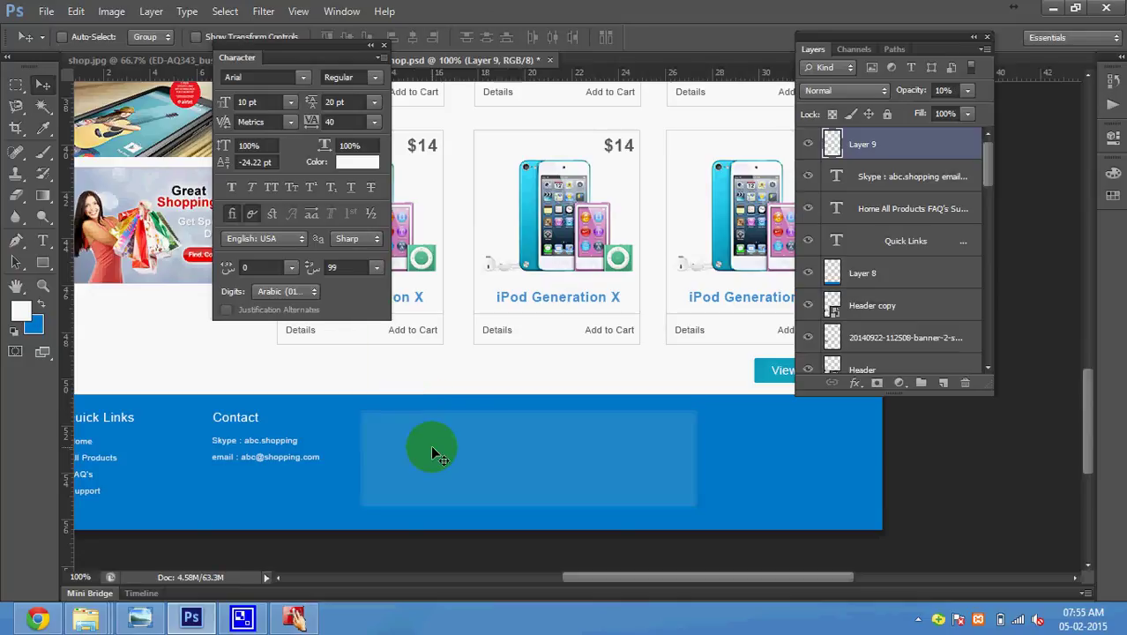
{"action": "key", "text": "ctrl+t"}
{"action": "left_click_drag", "start_coordinate": [536, 507], "coordinate": [539, 514]}
{"action": "key", "text": "Return"}
{"action": "key", "text": "ctrl+s"}
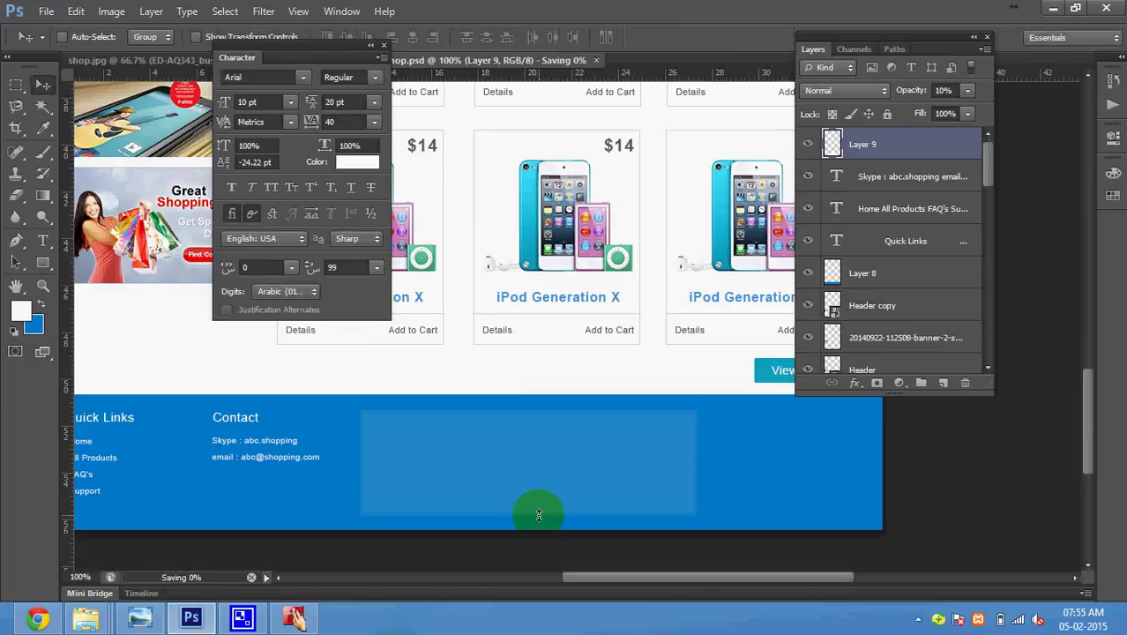
{"action": "left_click", "coordinate": [44, 242]}
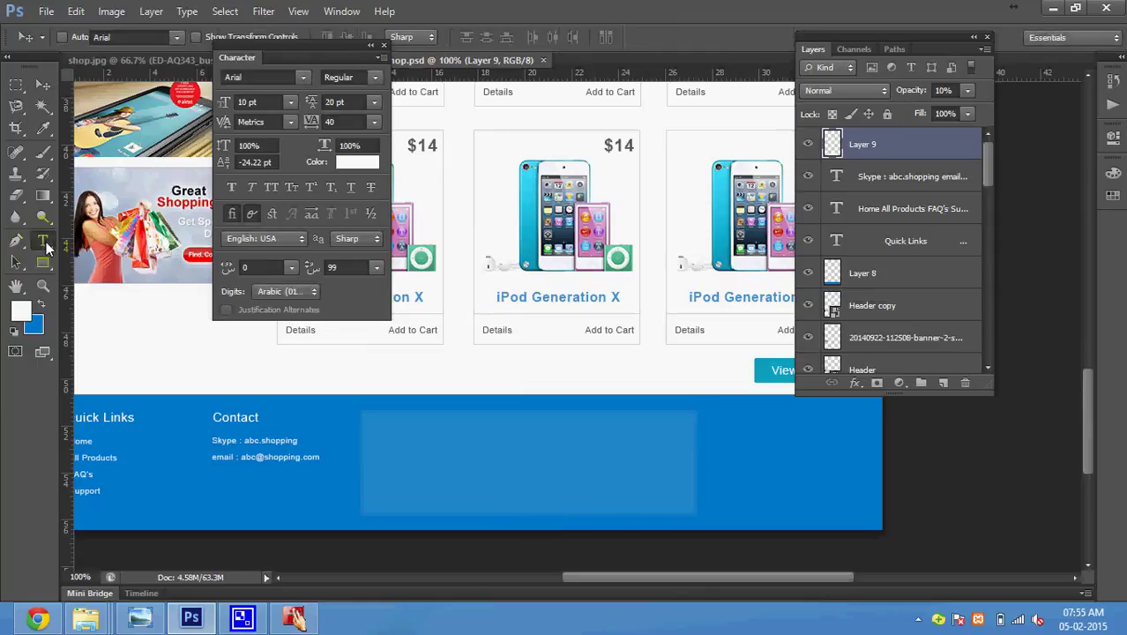
Type 'Subscribe for Newsletter' in the panel at 17 pt and commit it
{"action": "left_click", "coordinate": [385, 428]}
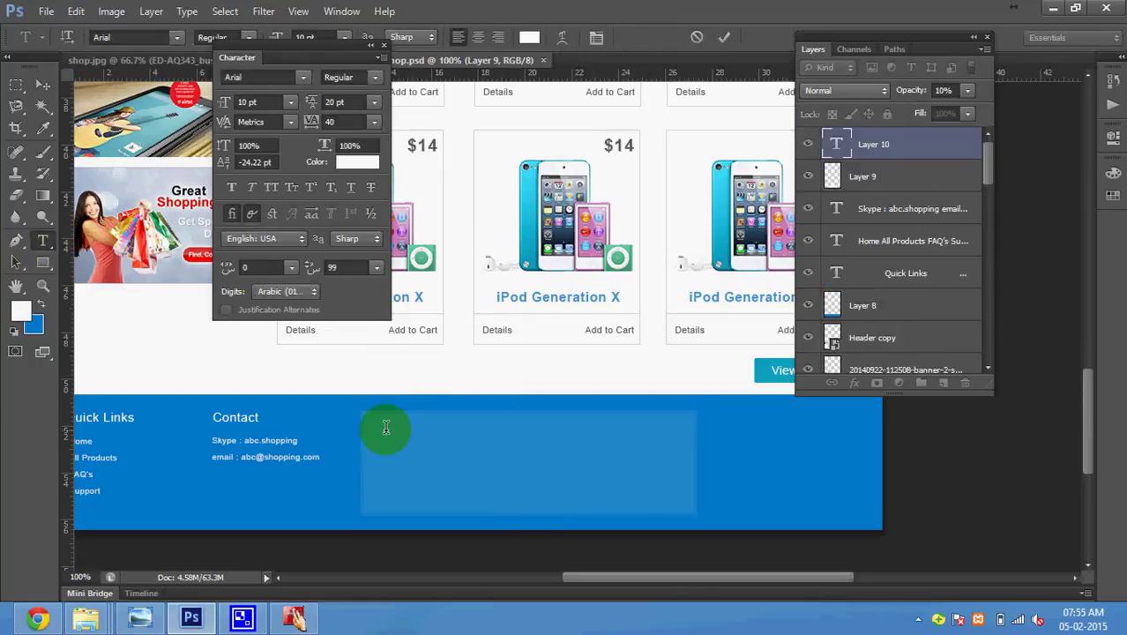
{"action": "type", "text": "Siub"}
{"action": "type", "text": "tter"}
{"action": "key", "text": "ctrl+a"}
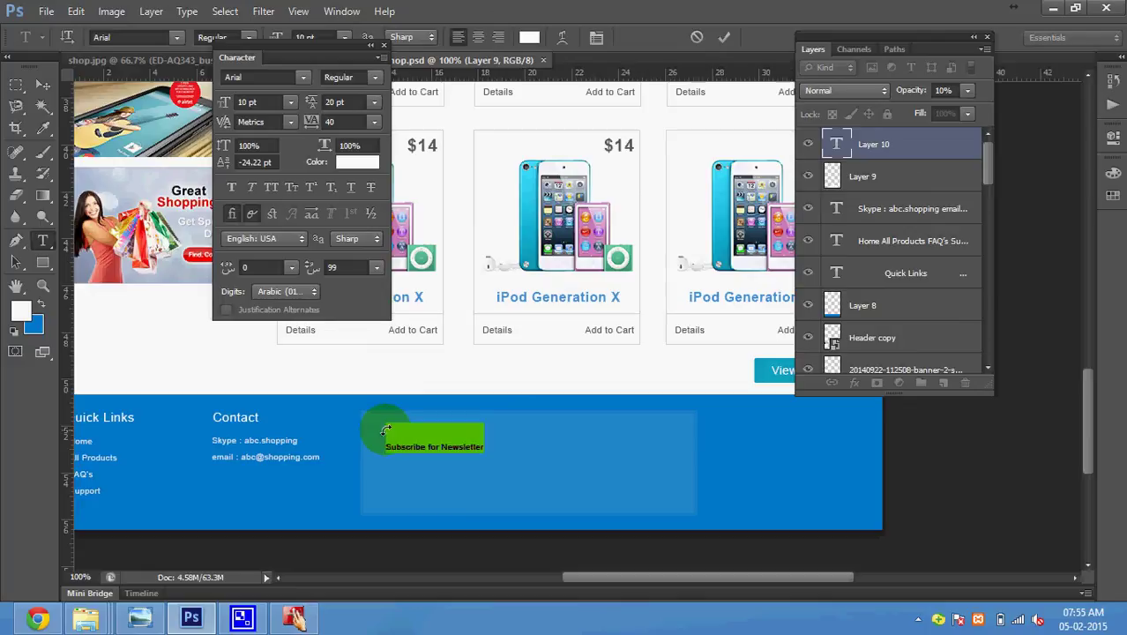
{"action": "left_click", "coordinate": [381, 46]}
{"action": "left_click", "coordinate": [311, 38]}
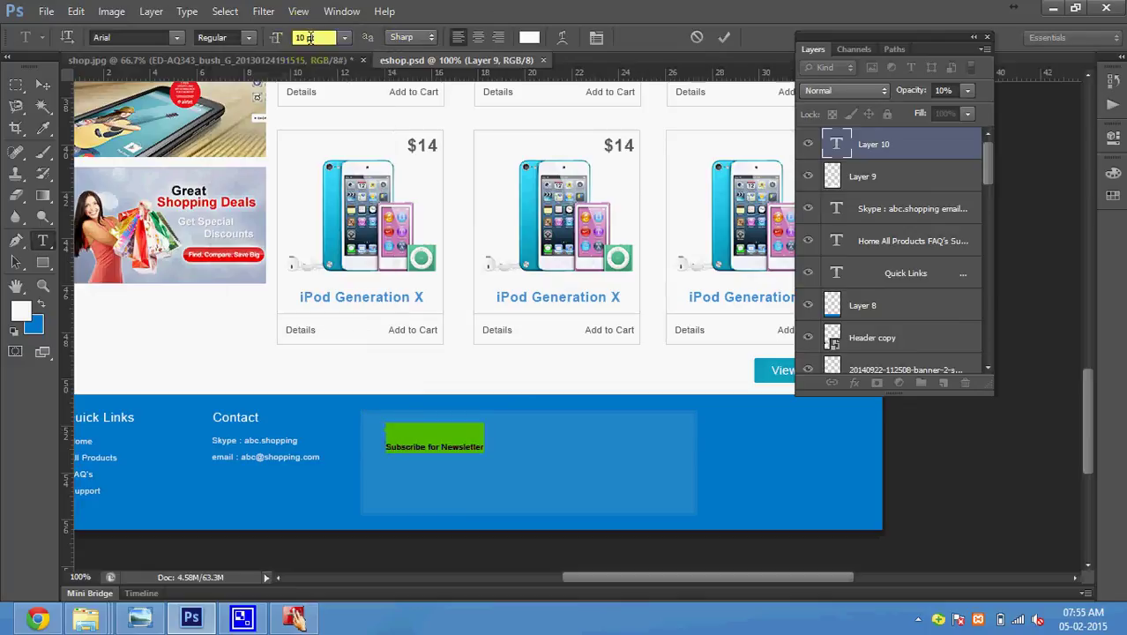
{"action": "key", "text": "Up"}
{"action": "key", "text": "Up"}
{"action": "key", "text": "Up"}
{"action": "key", "text": "Up"}
{"action": "key", "text": "Up"}
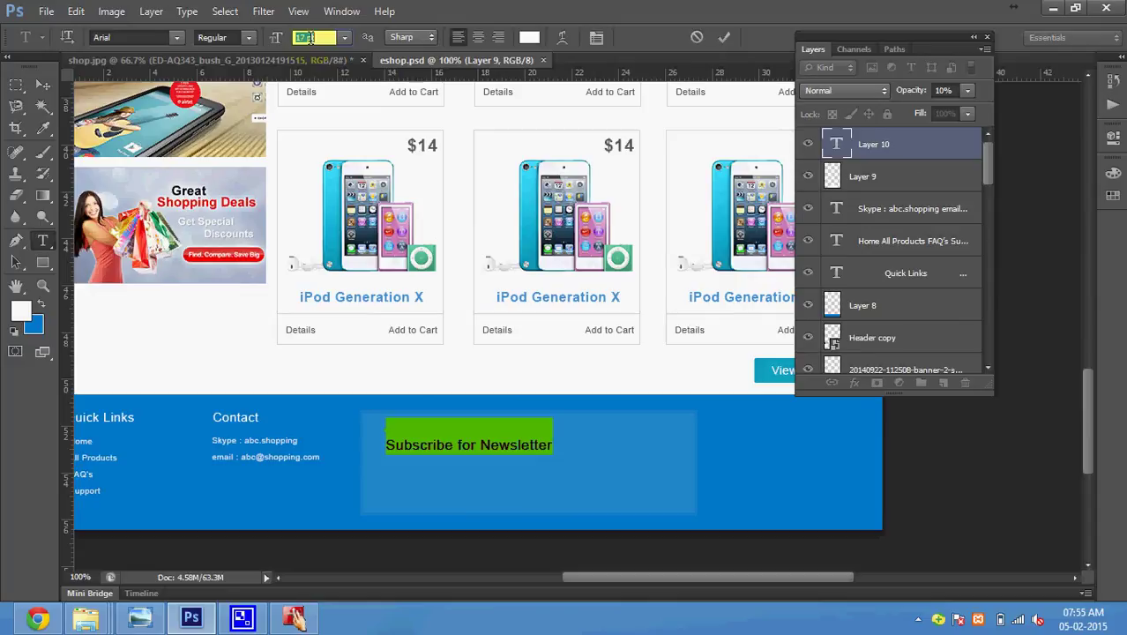
{"action": "left_click", "coordinate": [46, 87]}
Move the heading to the panel's top-left and select Layer 9 for free transform
{"action": "left_click", "coordinate": [414, 412]}
{"action": "left_click_drag", "start_coordinate": [424, 442], "coordinate": [408, 428]}
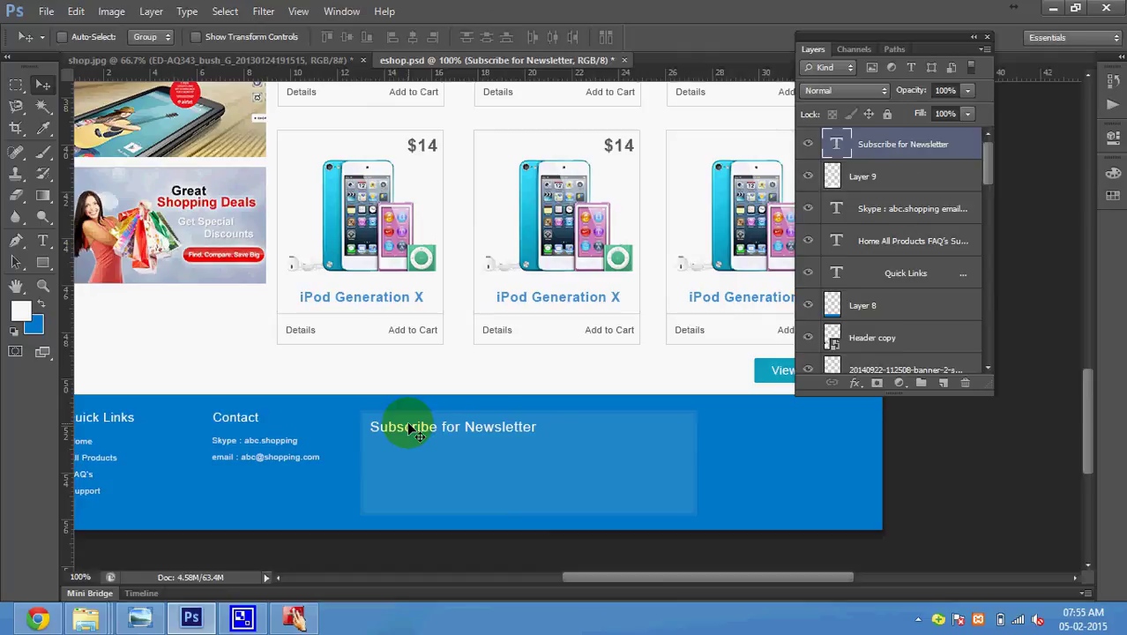
{"action": "right_click", "coordinate": [420, 486]}
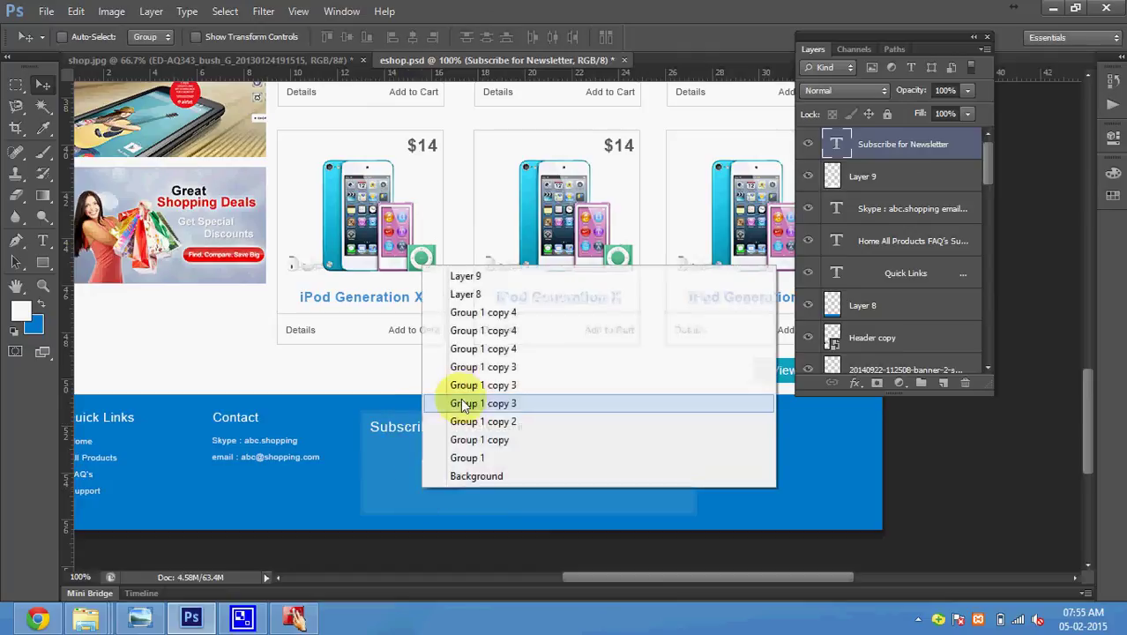
{"action": "left_click", "coordinate": [465, 276]}
{"action": "key", "text": "ctrl+t"}
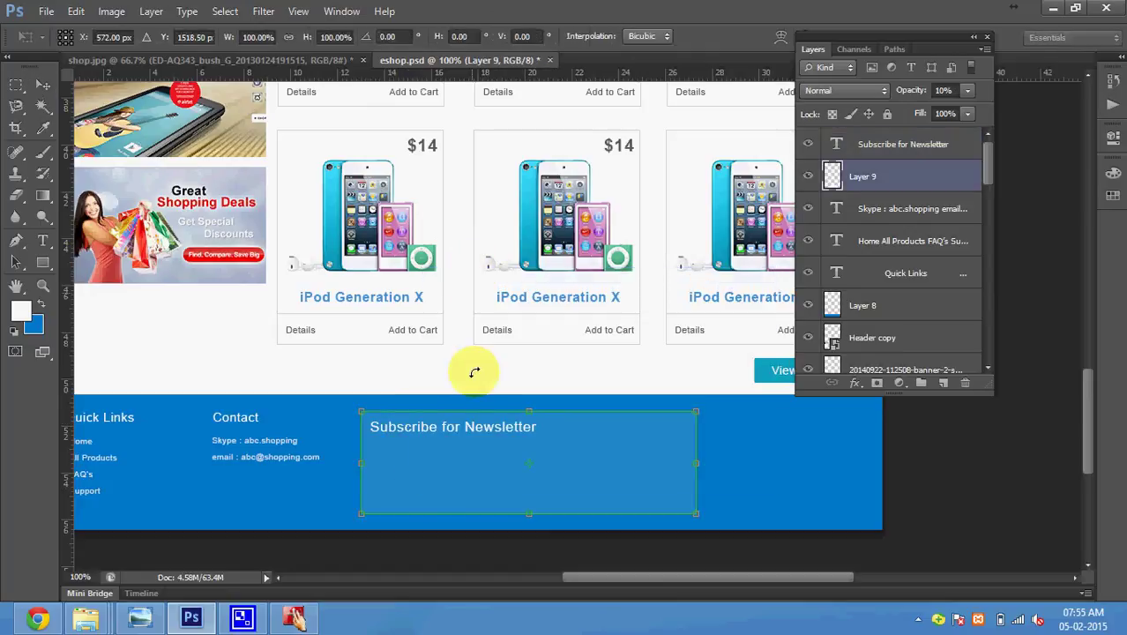
Lower the panel's top edge below the heading, nudge the heading up-left, and save
{"action": "left_click_drag", "start_coordinate": [528, 411], "coordinate": [527, 433]}
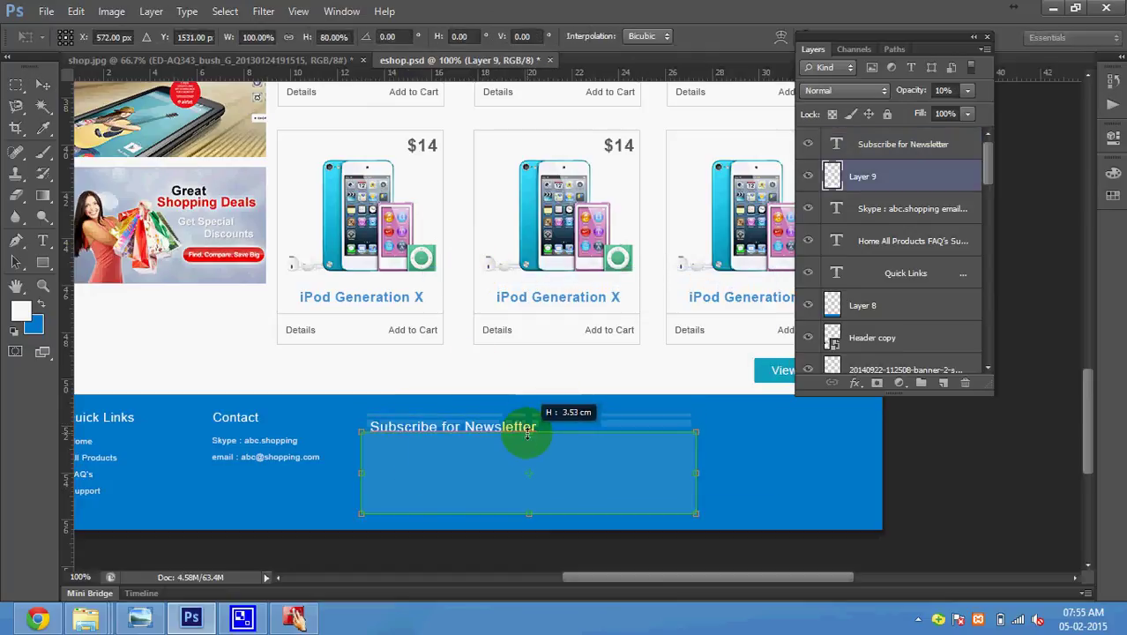
{"action": "key", "text": "Return"}
{"action": "right_click", "coordinate": [529, 432]}
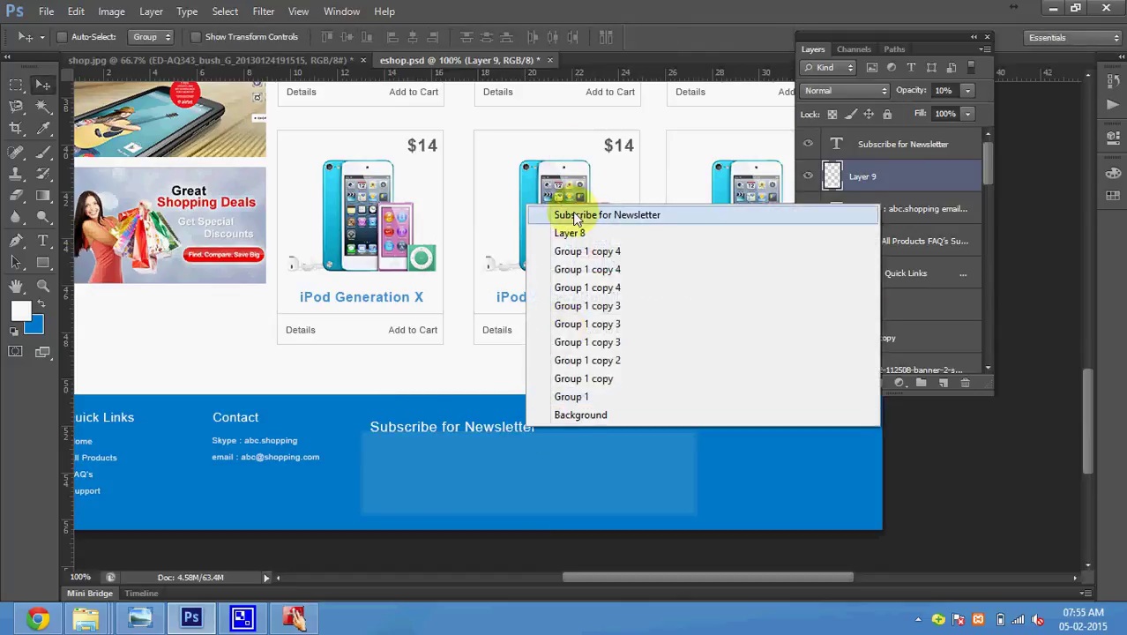
{"action": "left_click", "coordinate": [575, 215]}
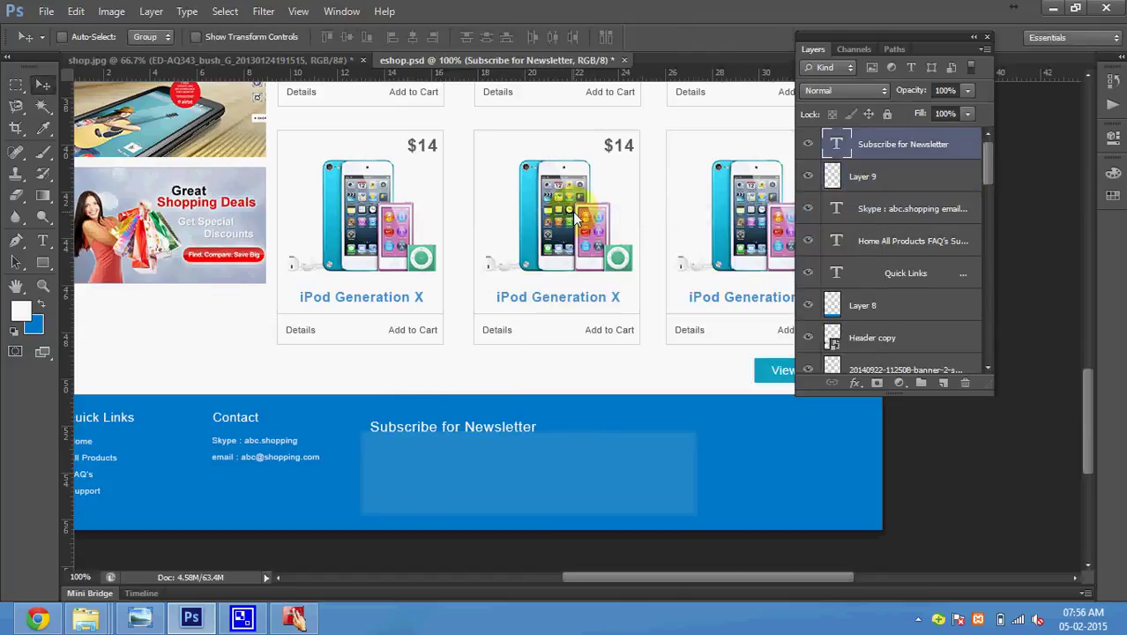
{"action": "left_click_drag", "start_coordinate": [494, 427], "coordinate": [486, 419]}
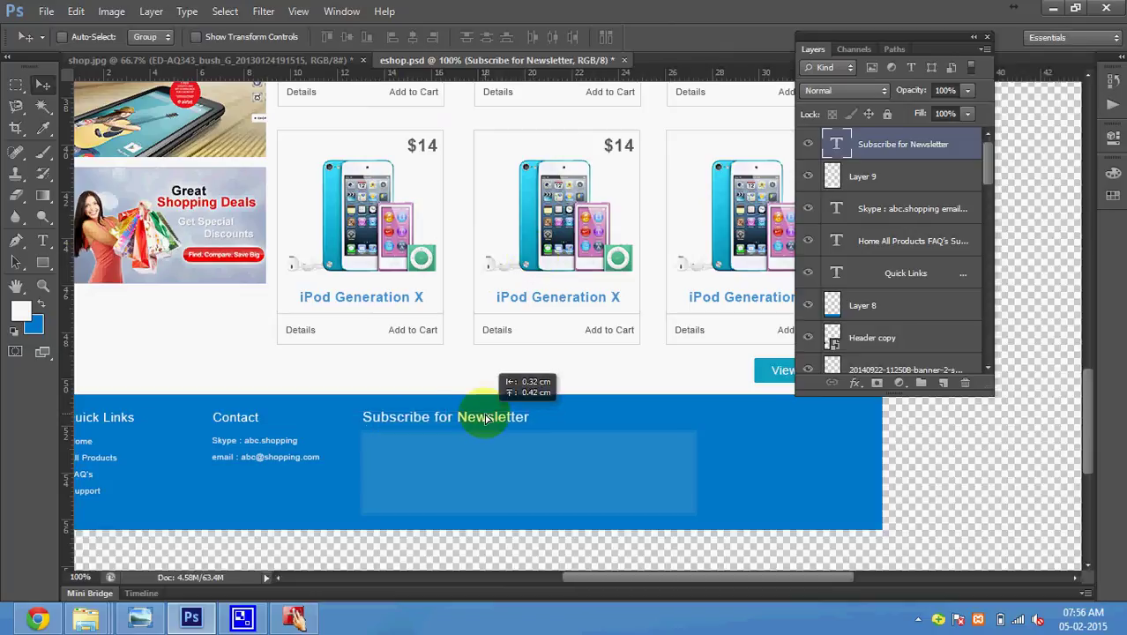
{"action": "left_click_drag", "start_coordinate": [486, 419], "coordinate": [485, 421]}
{"action": "key", "text": "ctrl+s"}
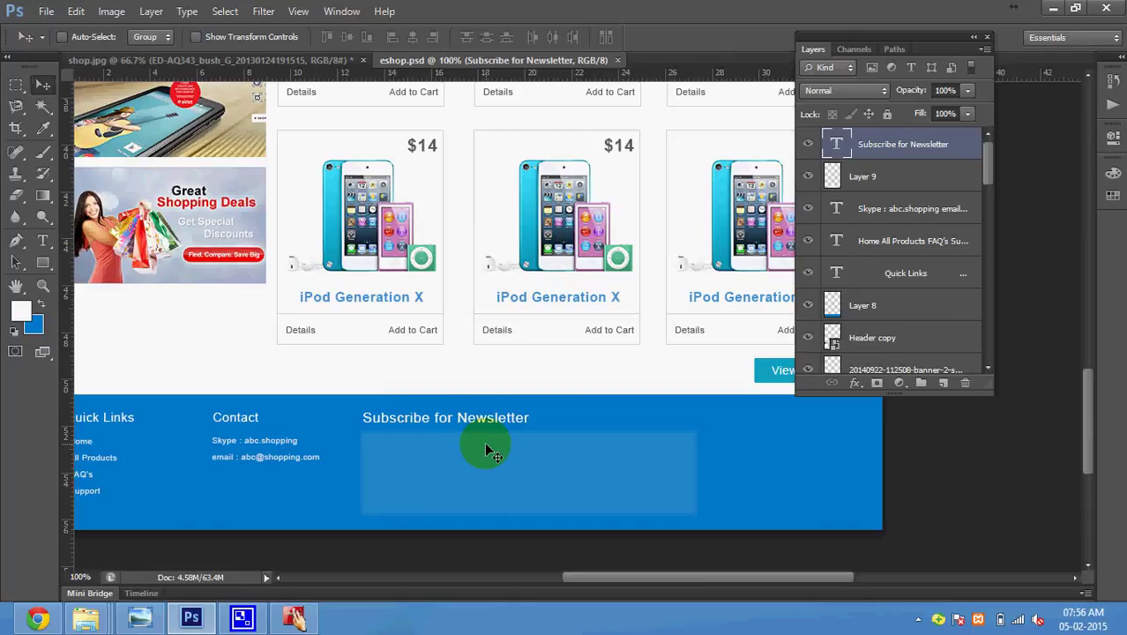
Draw a solid white input bar on new Layer 10 below the heading, save, and nudge it up
{"action": "left_click", "coordinate": [43, 263]}
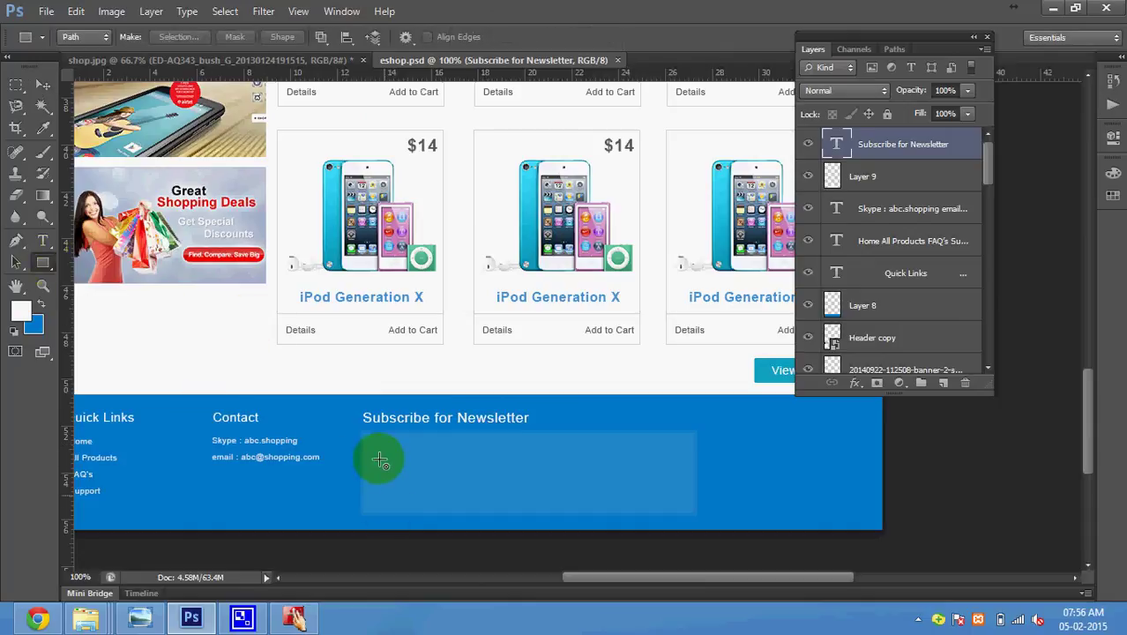
{"action": "left_click_drag", "start_coordinate": [371, 451], "coordinate": [685, 476]}
{"action": "key", "text": "ctrl+Return"}
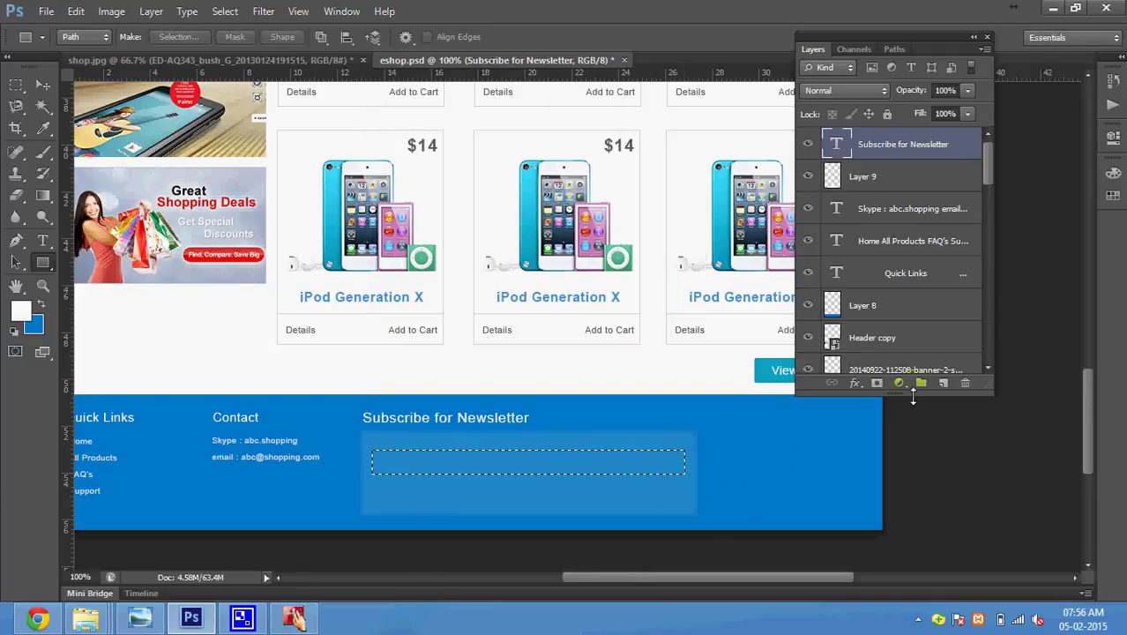
{"action": "left_click", "coordinate": [943, 383]}
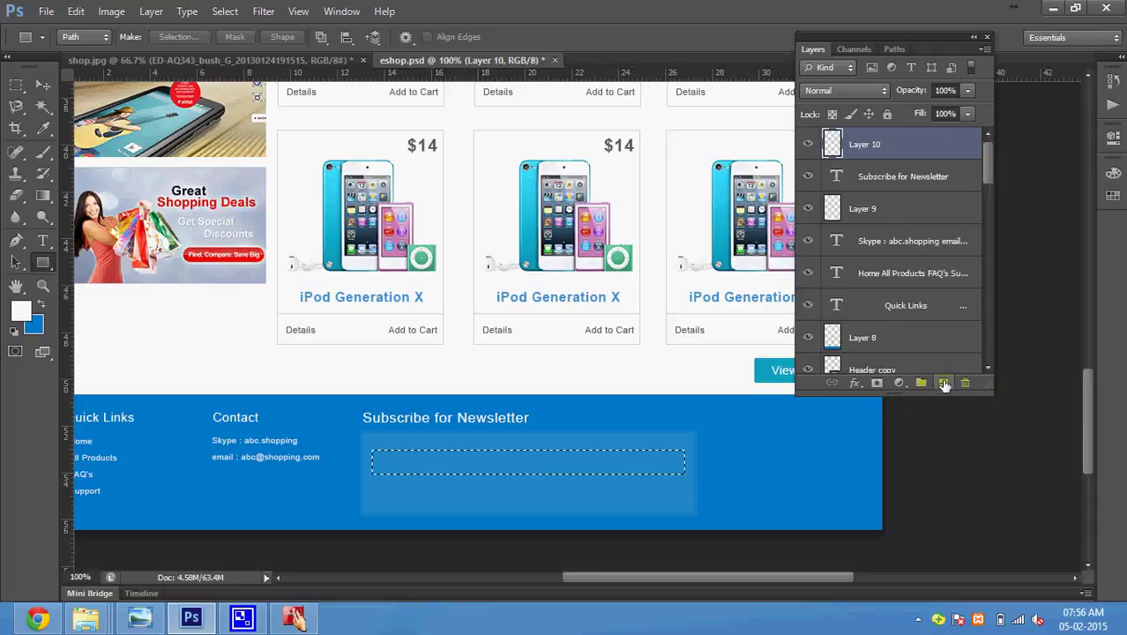
{"action": "key", "text": "alt+BackSpace"}
{"action": "key", "text": "ctrl+d"}
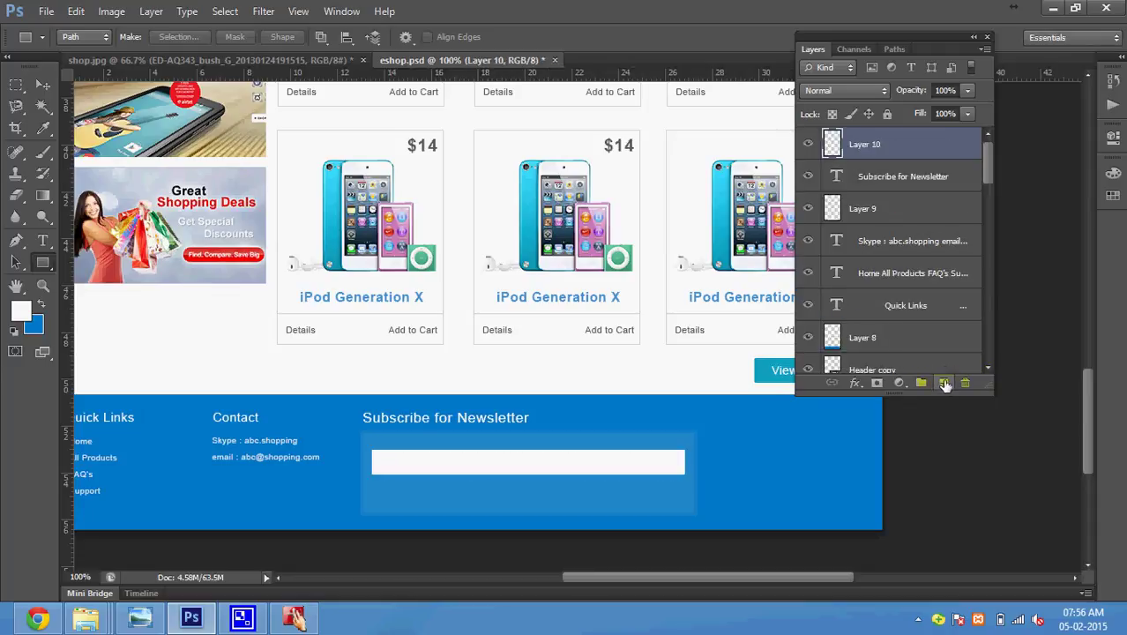
{"action": "left_click", "coordinate": [49, 90]}
{"action": "key", "text": "ctrl+s"}
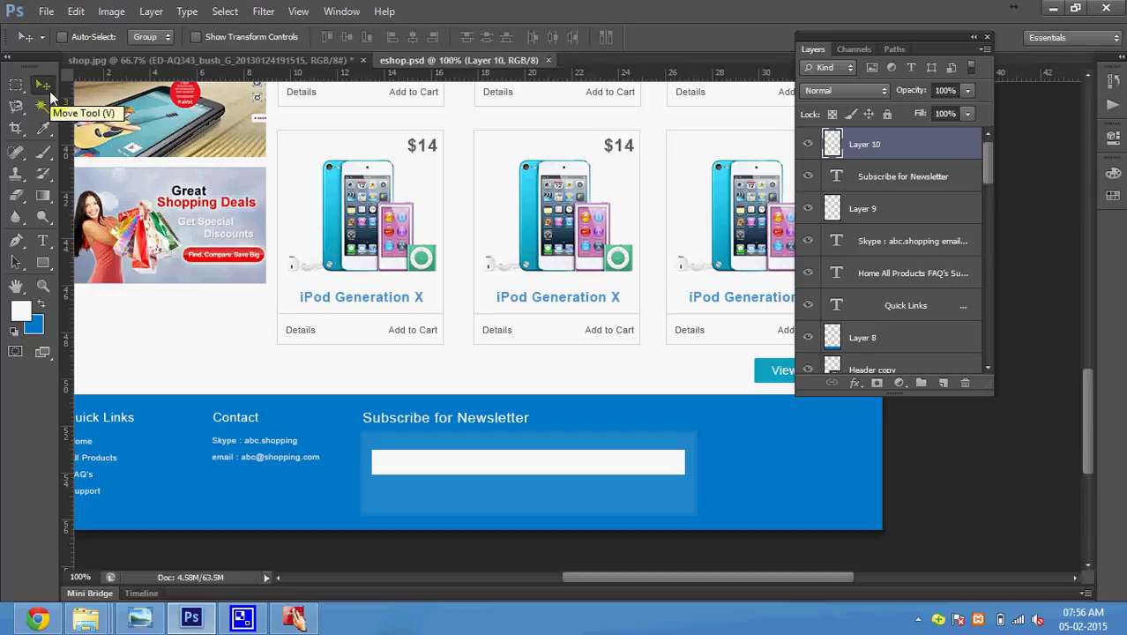
{"action": "key", "text": "Up"}
{"action": "key", "text": "Up"}
{"action": "key", "text": "Up"}
{"action": "key", "text": "Up"}
{"action": "key", "text": "Up"}
{"action": "key", "text": "Up"}
{"action": "key", "text": "Up"}
{"action": "key", "text": "Up"}
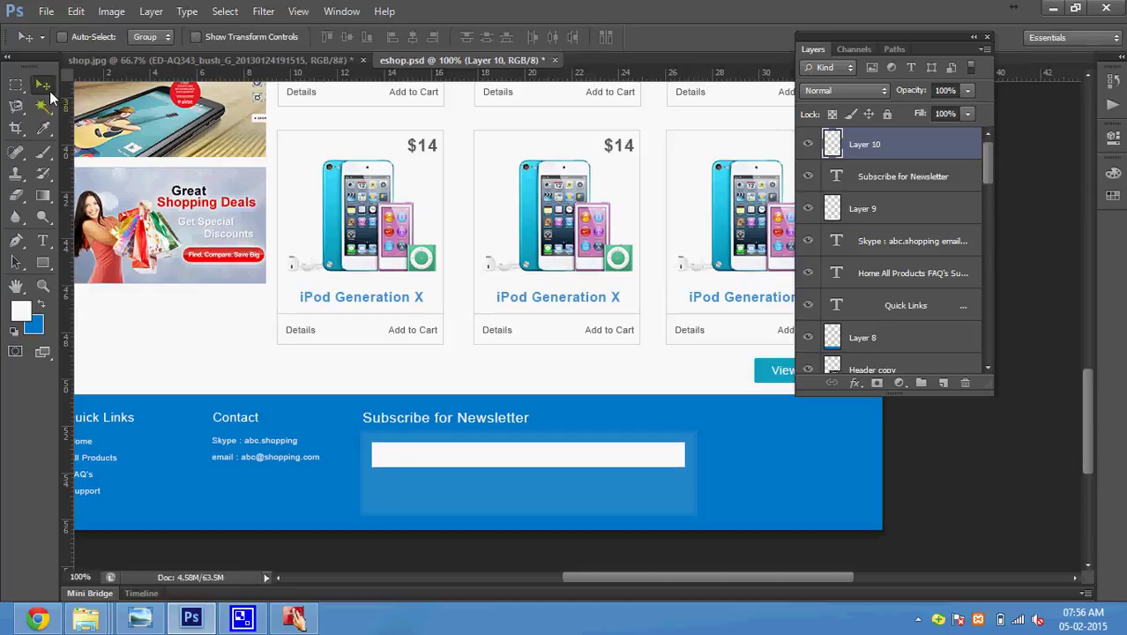
{"action": "left_click", "coordinate": [42, 240]}
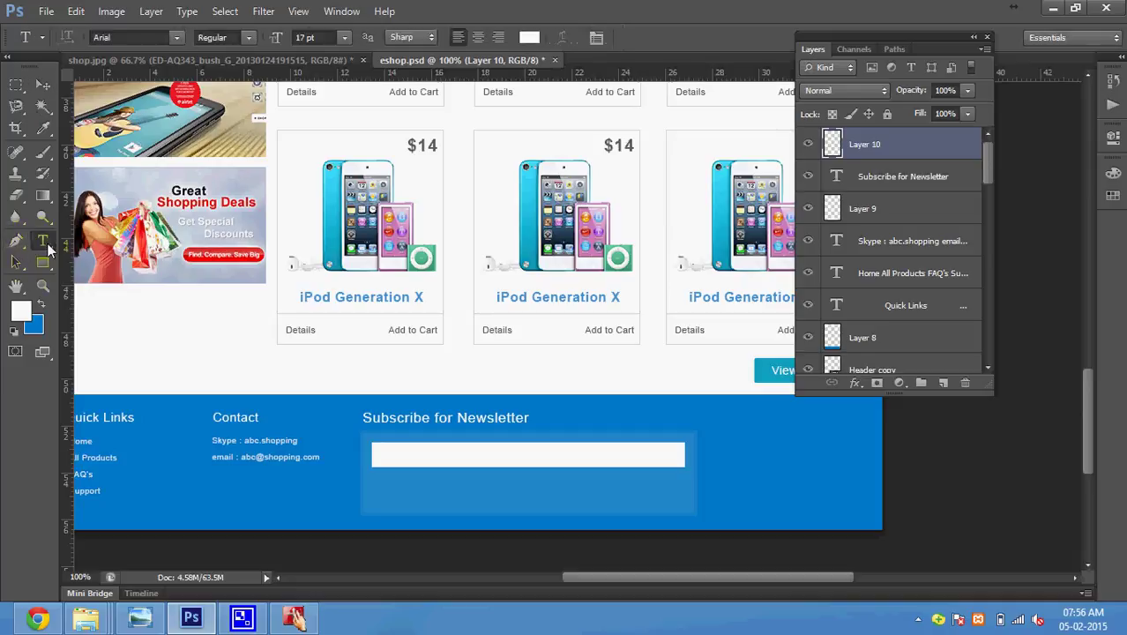
Pick a light grey foreground and type the 'Enter your email address' placeholder in the newsletter field
{"action": "left_click", "coordinate": [21, 309]}
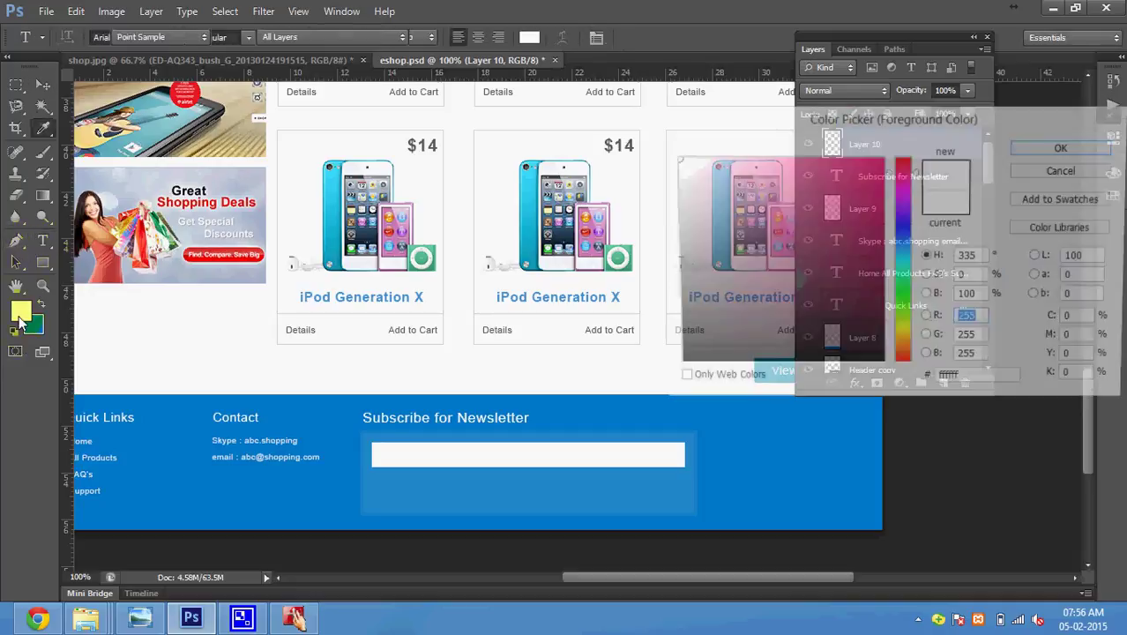
{"action": "left_click", "coordinate": [507, 342]}
{"action": "left_click_drag", "start_coordinate": [674, 186], "coordinate": [687, 176]}
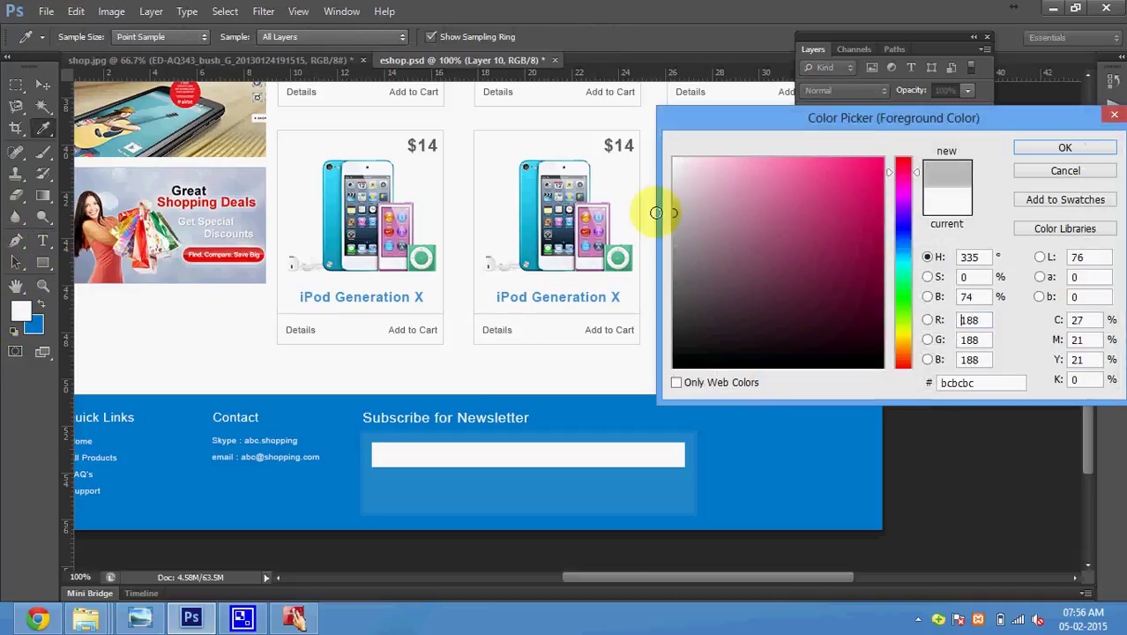
{"action": "left_click", "coordinate": [1064, 147]}
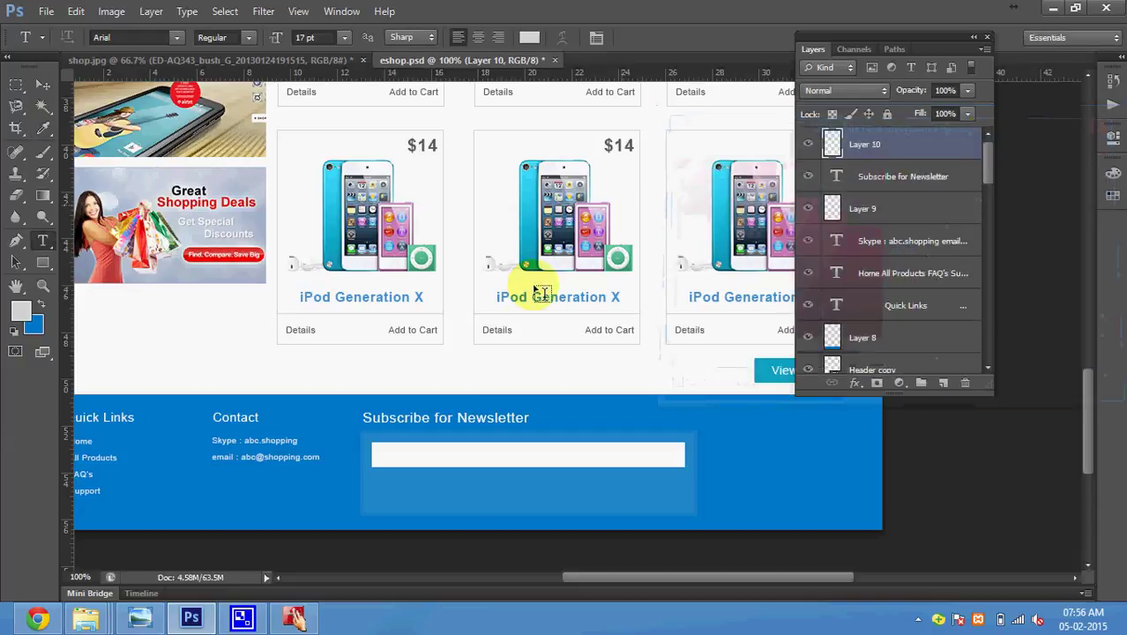
{"action": "left_click", "coordinate": [476, 451]}
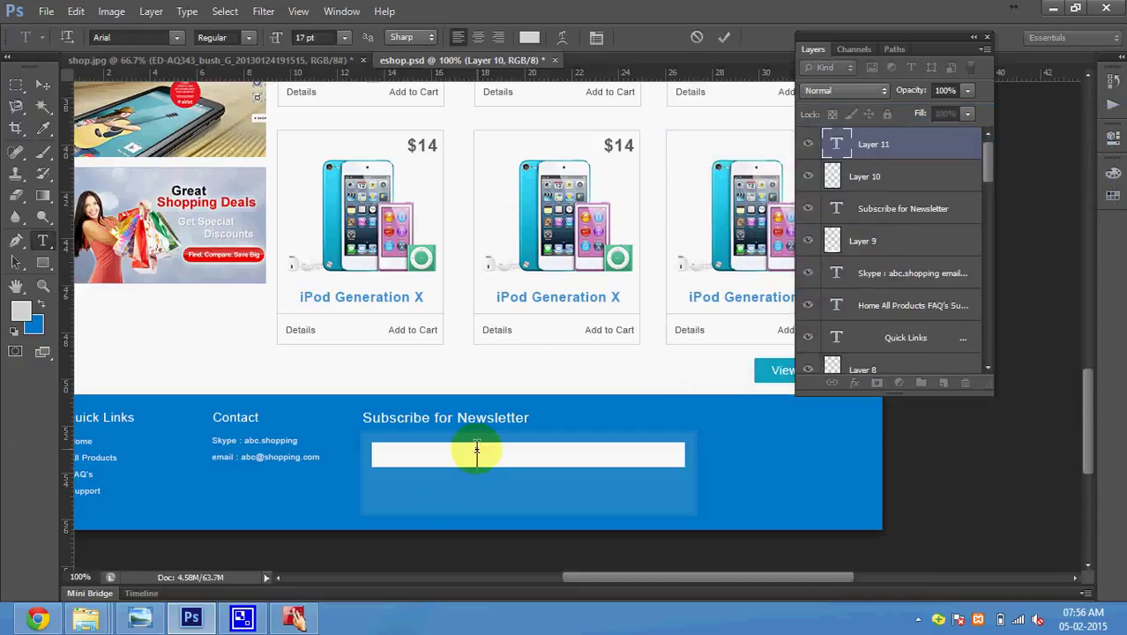
{"action": "type", "text": "Enter your"}
{"action": "type", "text": " email address"}
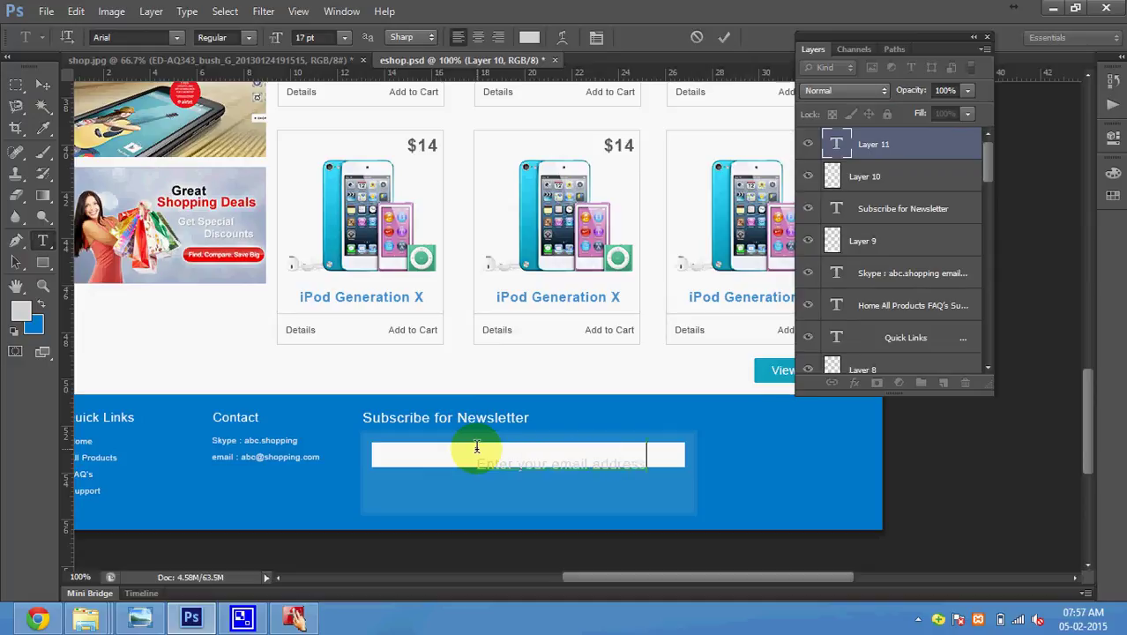
Recolour the whole placeholder text light grey
{"action": "key", "text": "ctrl+a"}
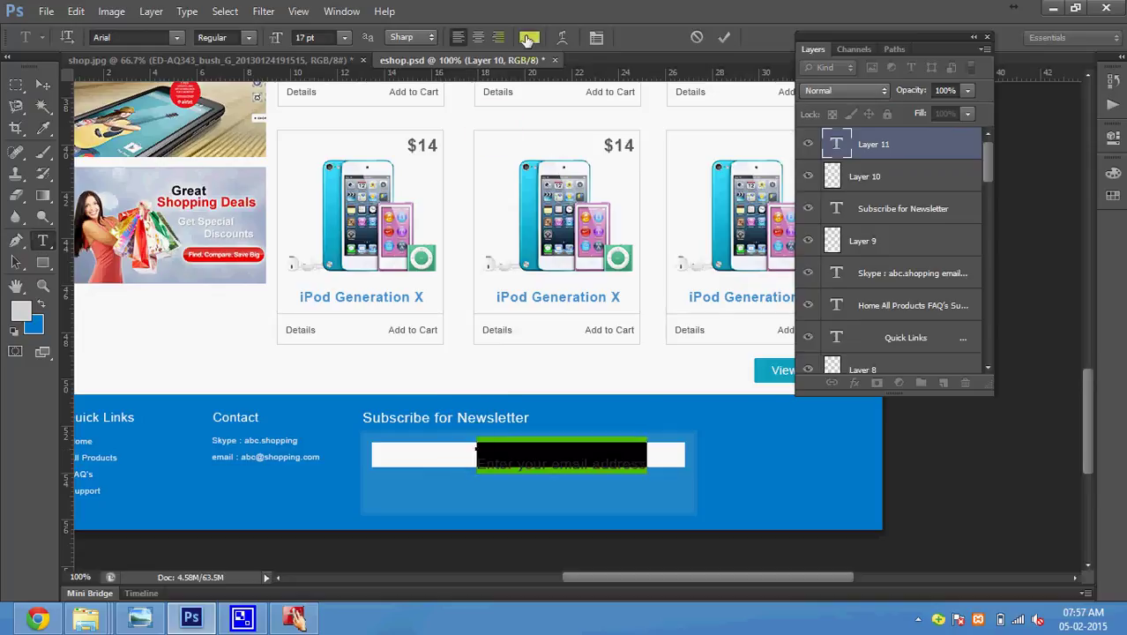
{"action": "left_click", "coordinate": [529, 37]}
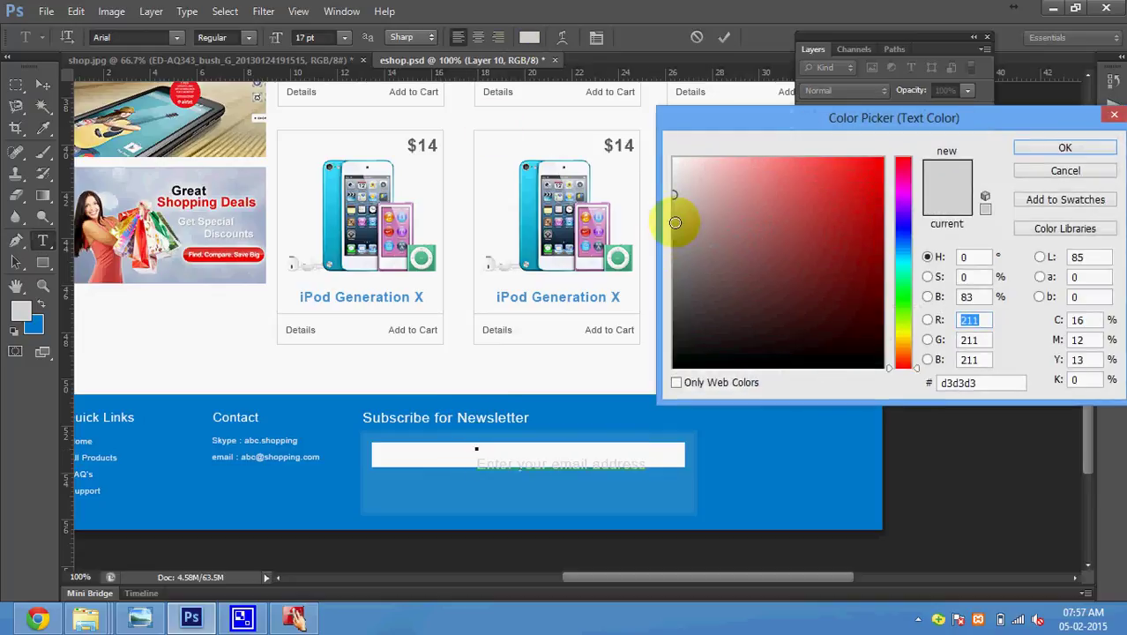
{"action": "left_click", "coordinate": [675, 222]}
{"action": "left_click", "coordinate": [1058, 148]}
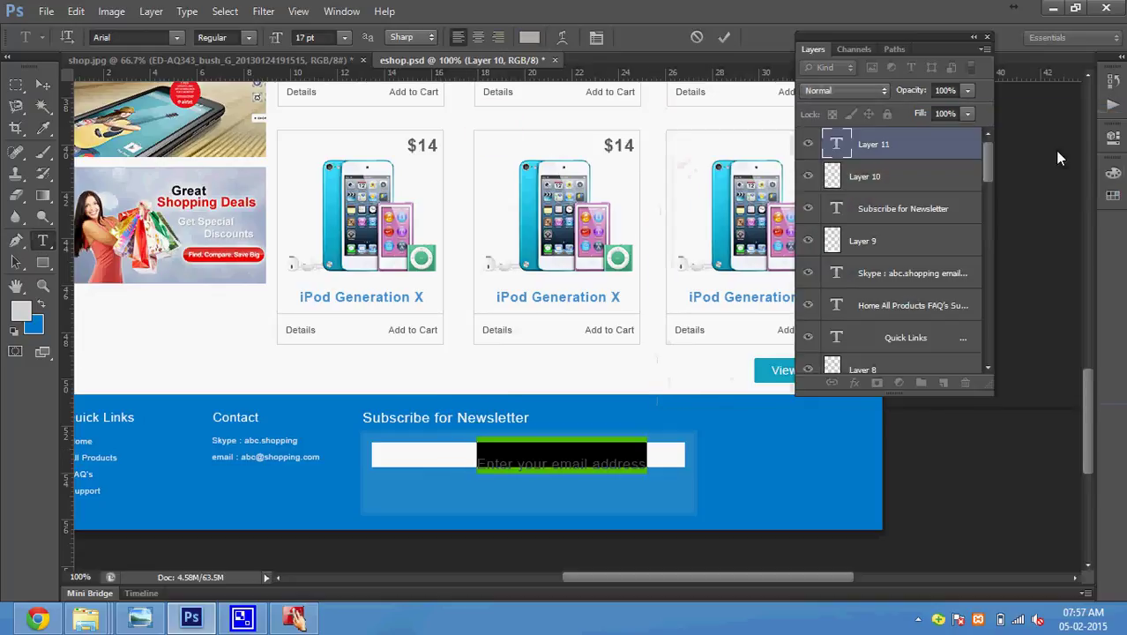
Move the placeholder text into the input box and nudge it slightly down
{"action": "left_click_drag", "start_coordinate": [679, 494], "coordinate": [579, 476]}
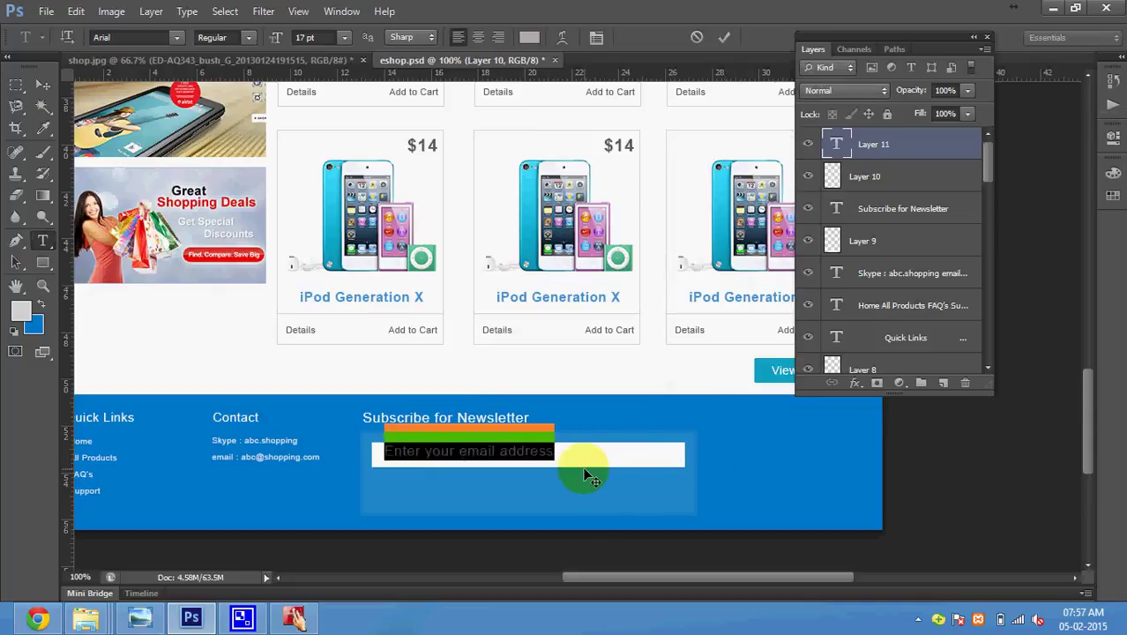
{"action": "key", "text": "BackSpace"}
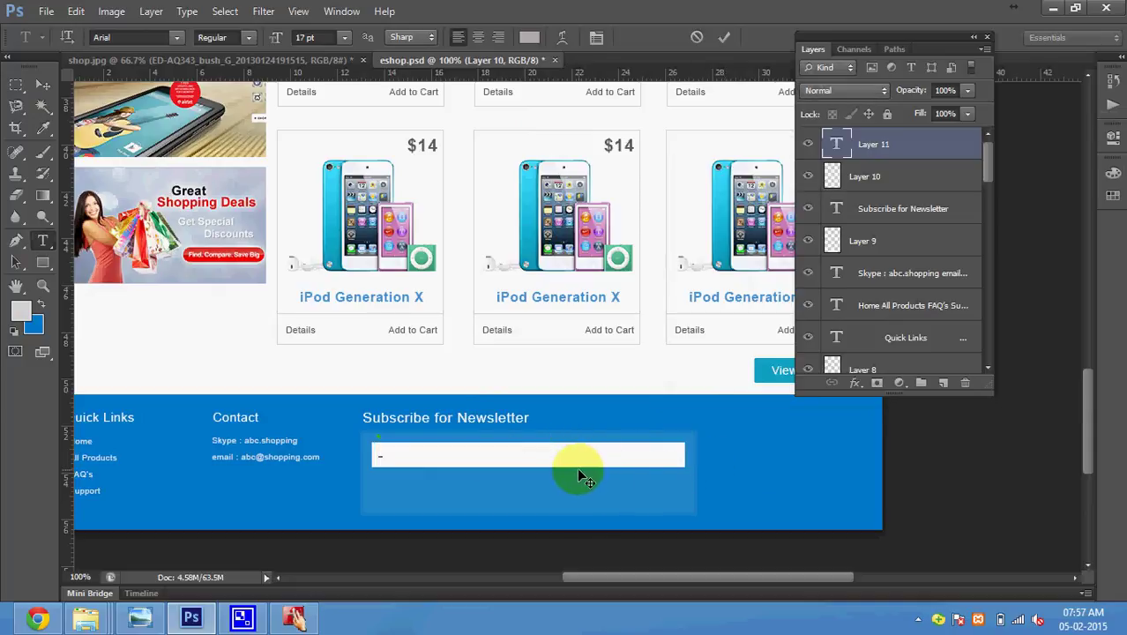
{"action": "key", "text": "ctrl+z"}
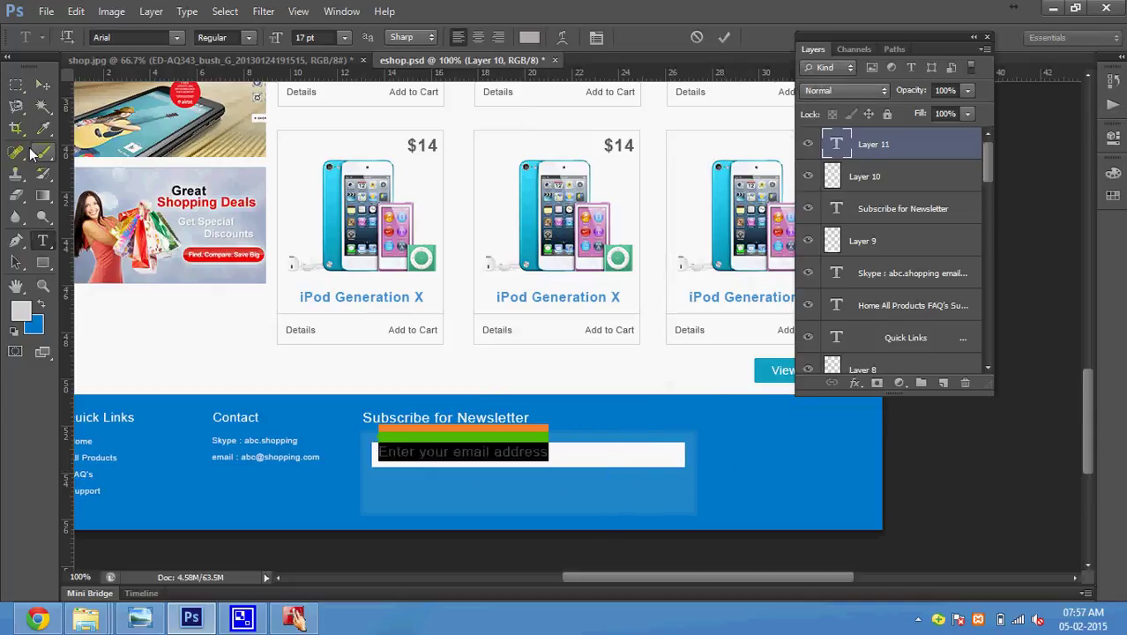
{"action": "left_click", "coordinate": [43, 82]}
{"action": "key", "text": "Down"}
{"action": "key", "text": "Down"}
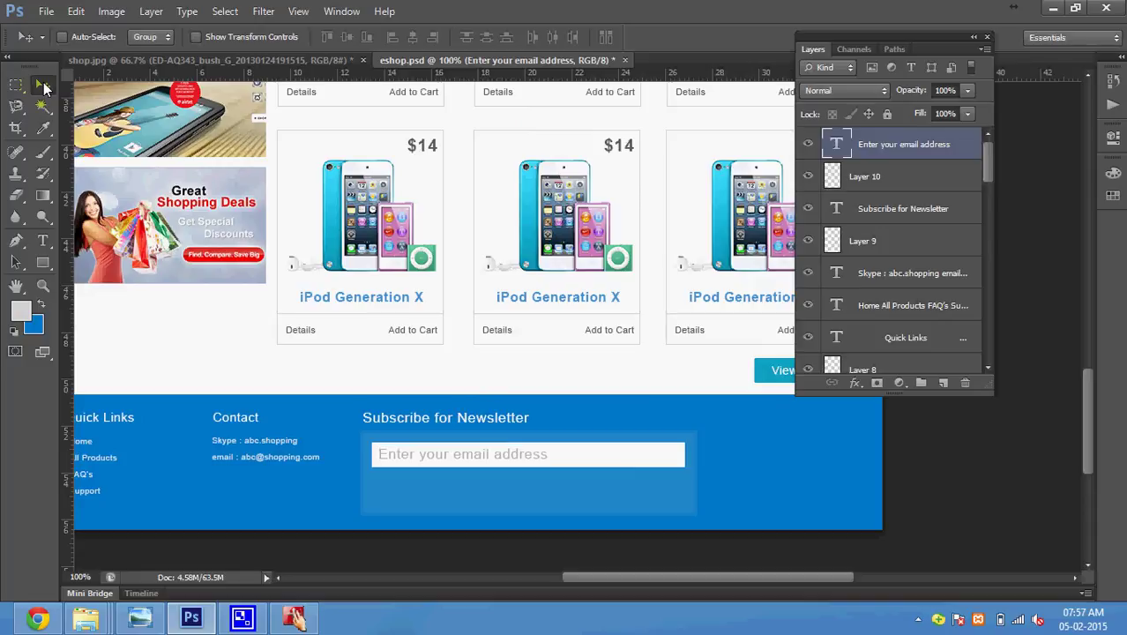
Scale the placeholder narrower to about 80% and save the mockup
{"action": "key", "text": "ctrl+t"}
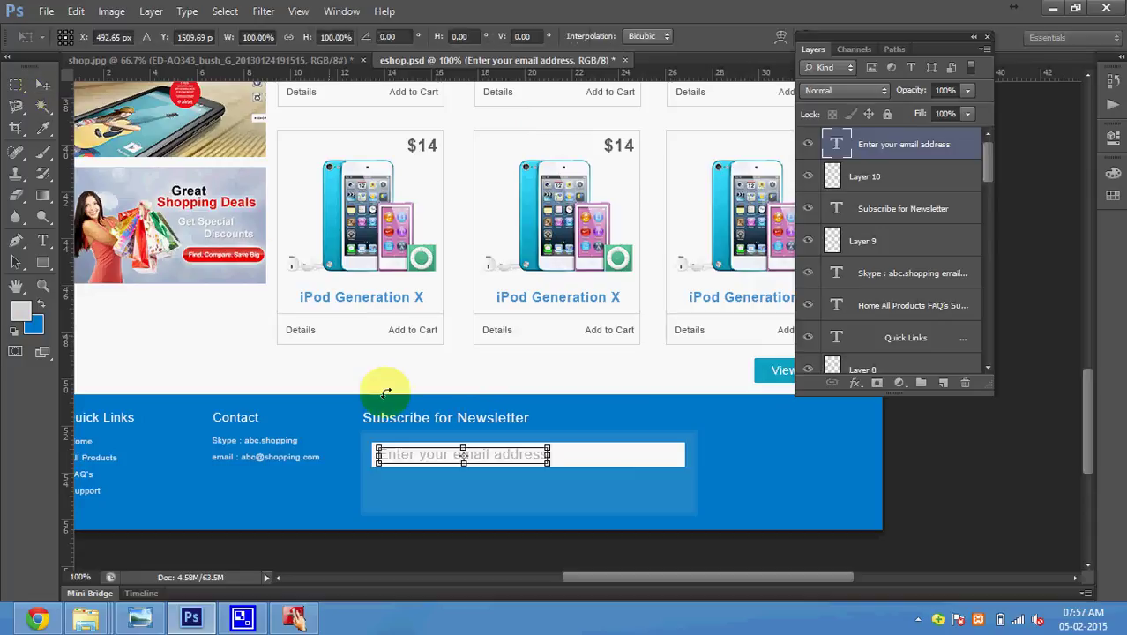
{"action": "left_click_drag", "start_coordinate": [546, 454], "coordinate": [501, 459]}
{"action": "key", "text": "Return"}
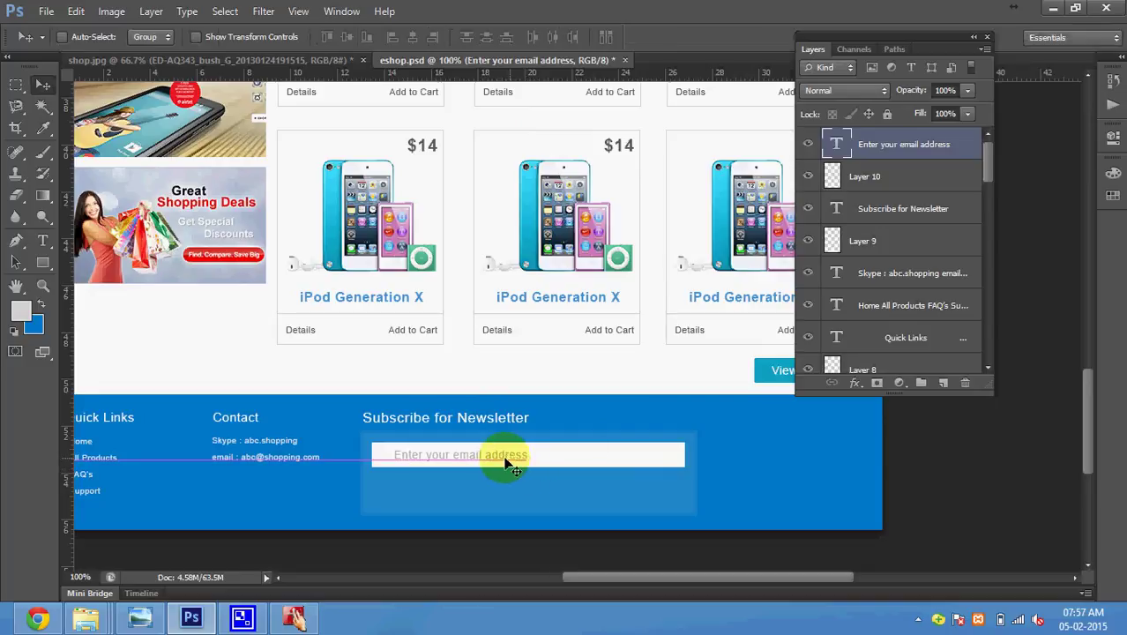
{"action": "key", "text": "ctrl+s"}
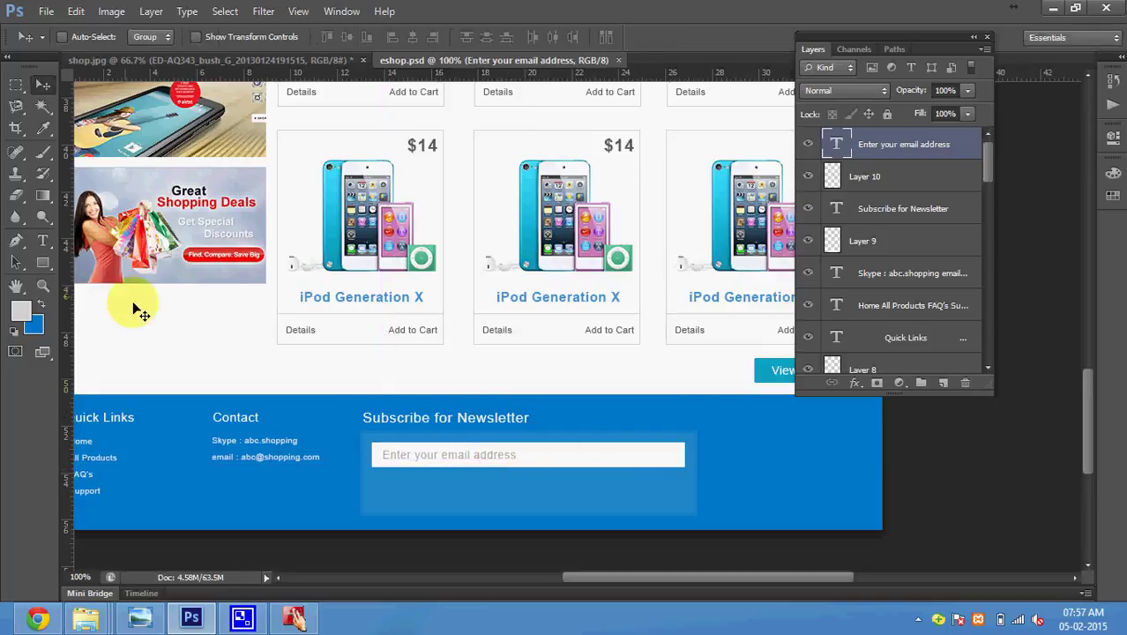
{"action": "right_click", "coordinate": [765, 380]}
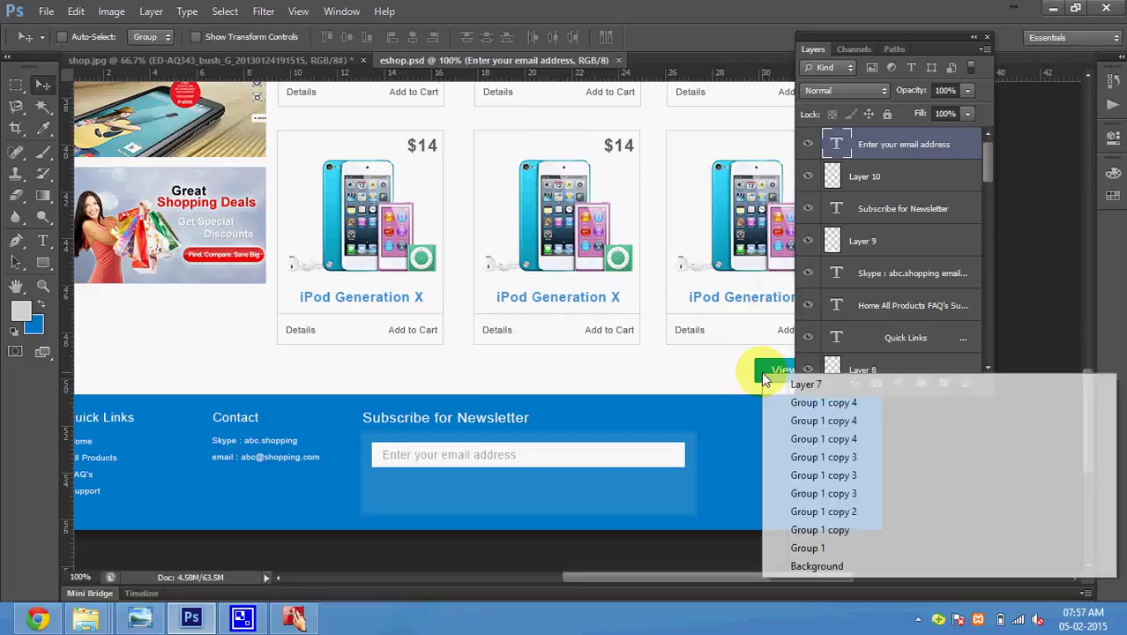
Alt-drag a copy of the View All button (Layer 7 and its text) under the email box
{"action": "left_click", "coordinate": [774, 384]}
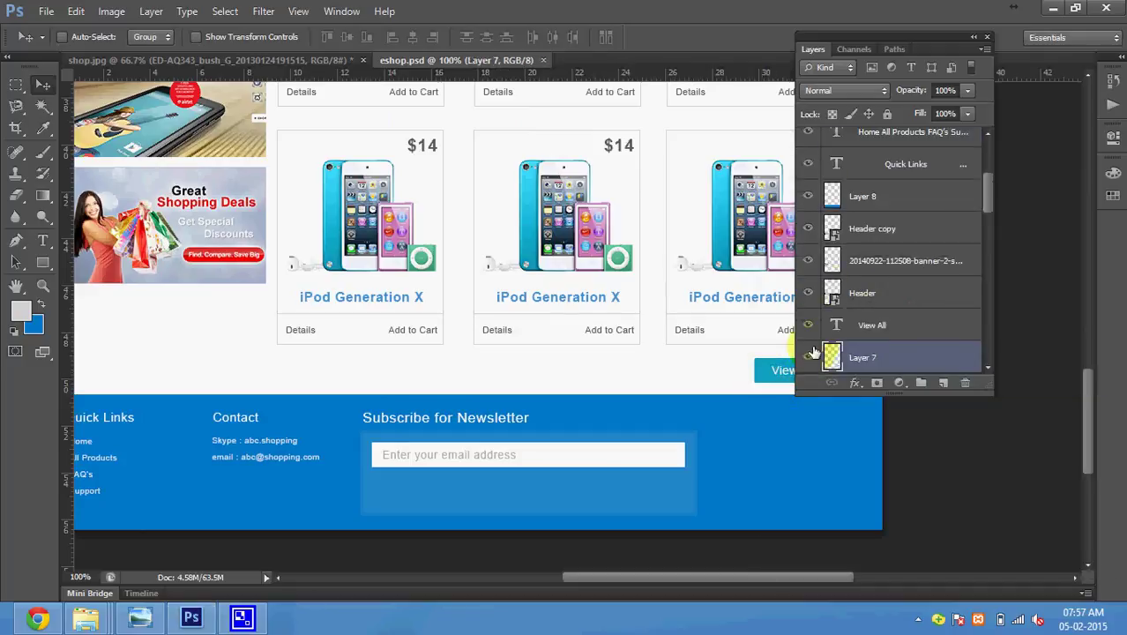
{"action": "left_click", "coordinate": [809, 358]}
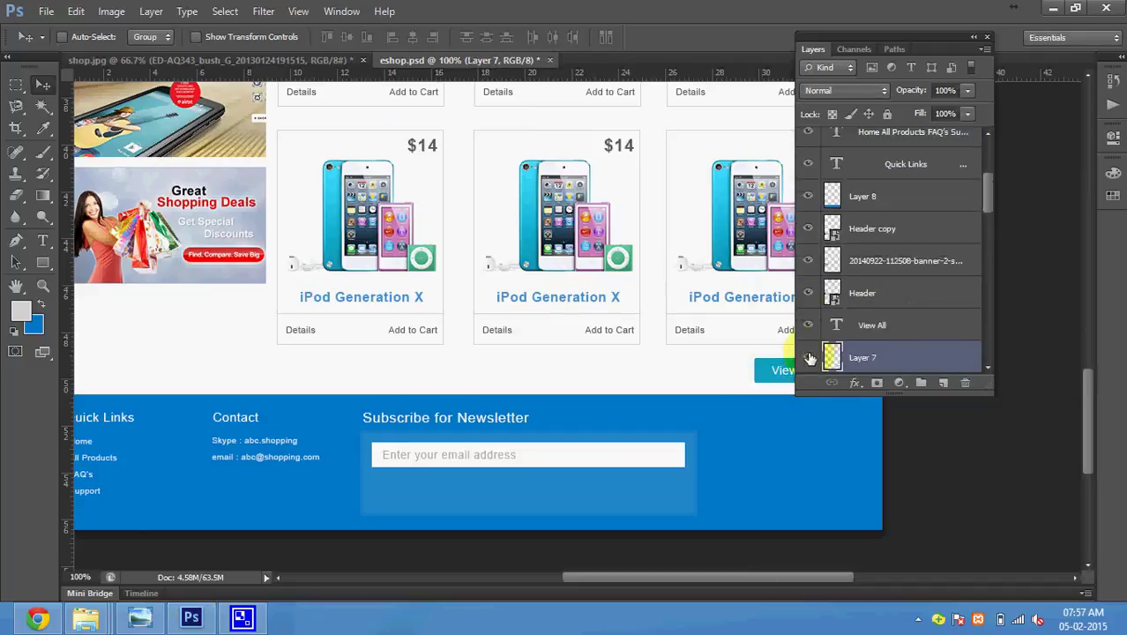
{"action": "left_click", "coordinate": [865, 326], "text": "shift"}
{"action": "left_click_drag", "start_coordinate": [788, 375], "coordinate": [634, 502]}
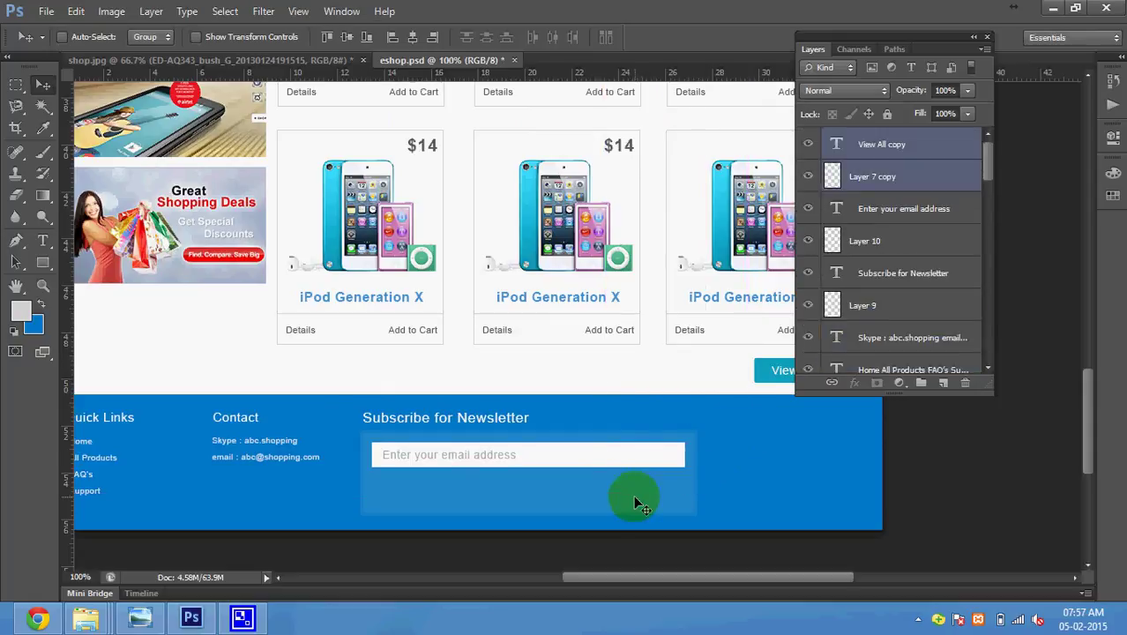
{"action": "left_click_drag", "start_coordinate": [637, 499], "coordinate": [637, 498]}
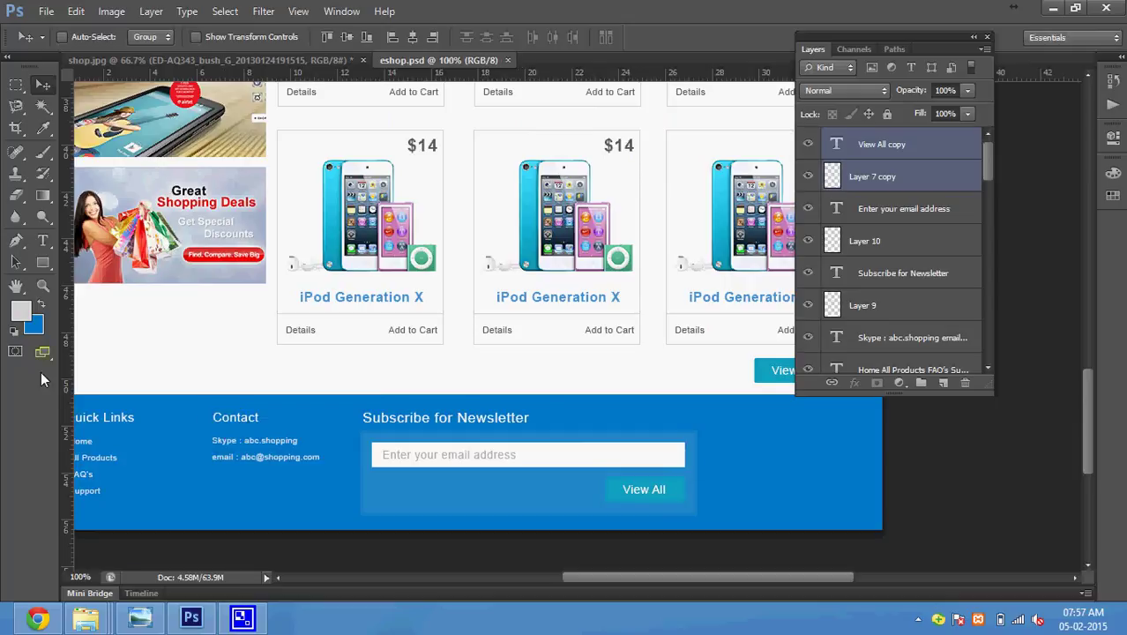
Change the copied button's label from View All to 'Subscribe' and save the mockup
{"action": "left_click", "coordinate": [43, 243]}
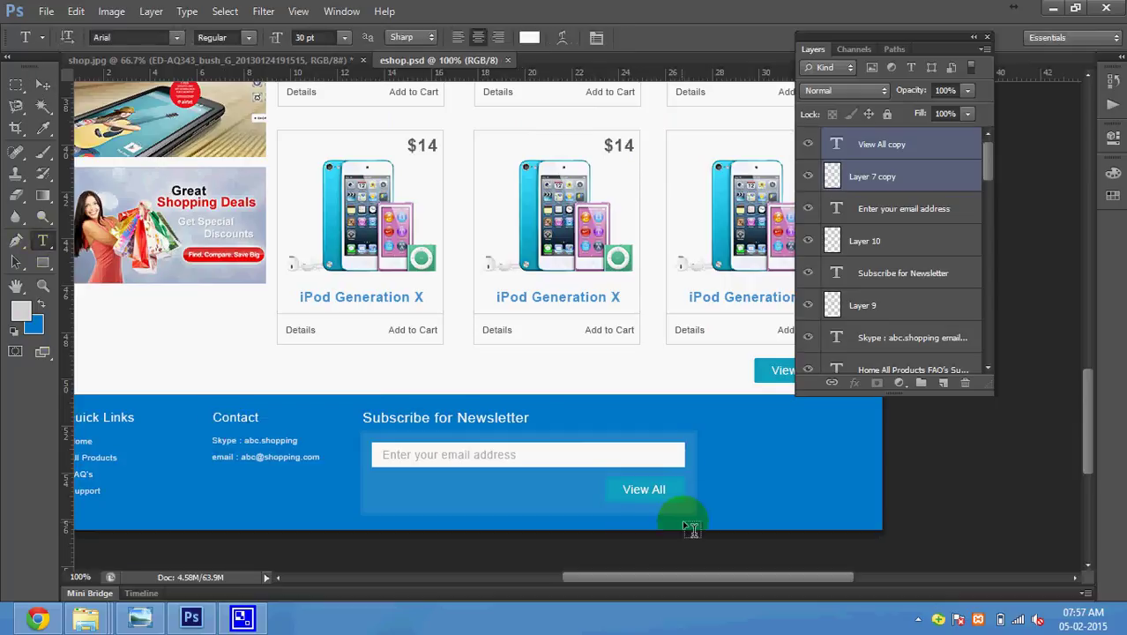
{"action": "left_click", "coordinate": [654, 481]}
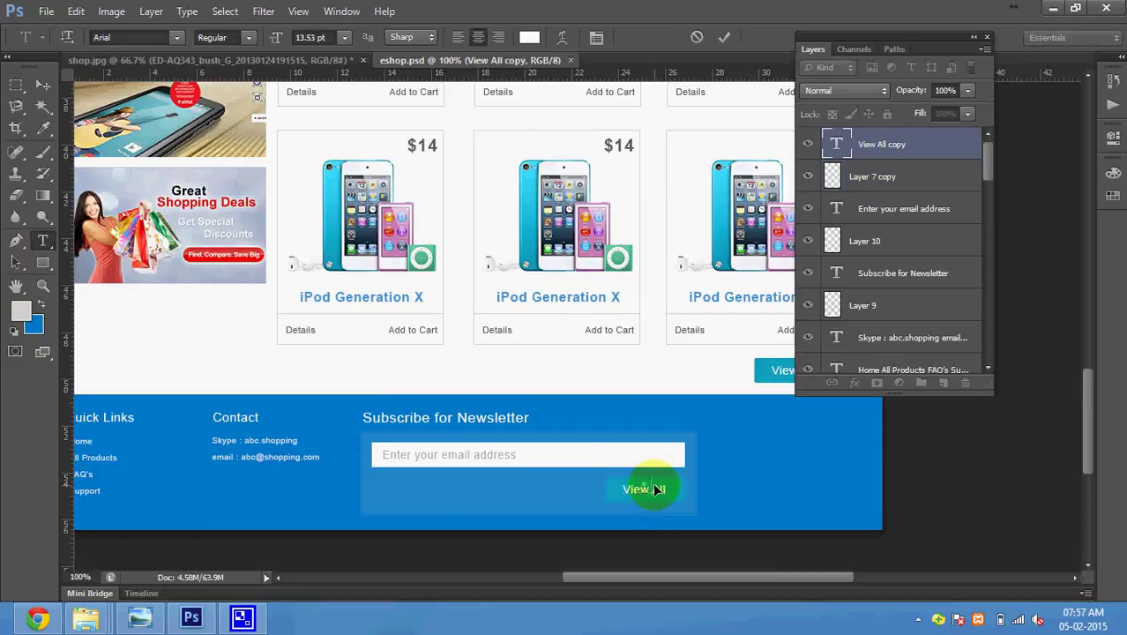
{"action": "type", "text": "Subscribe"}
{"action": "key", "text": "ctrl+s"}
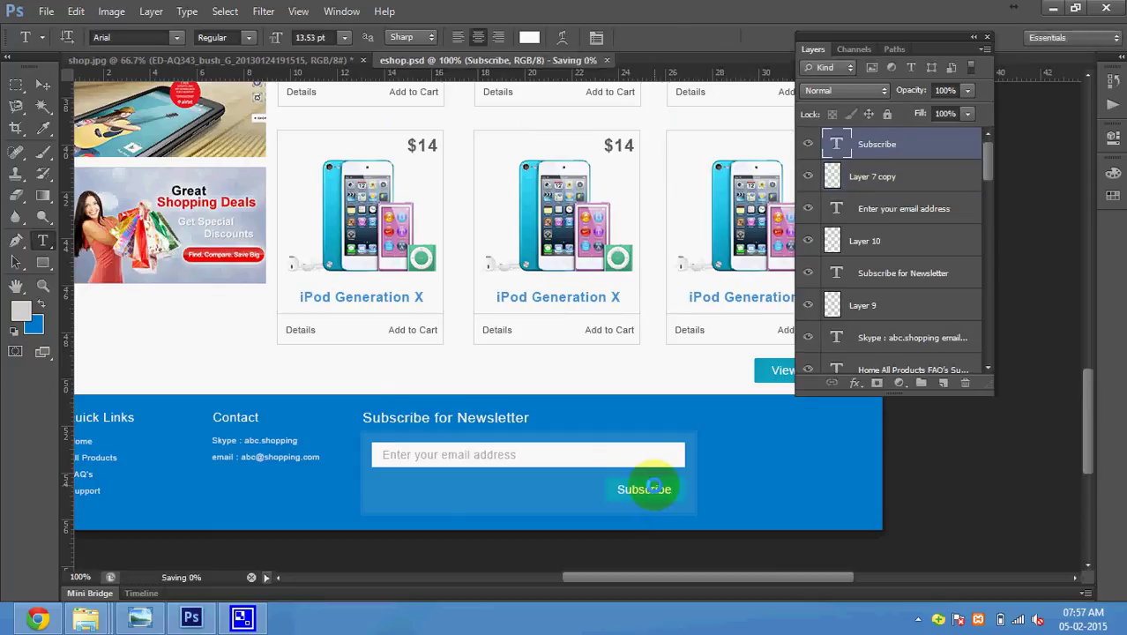
{"action": "left_click", "coordinate": [40, 86]}
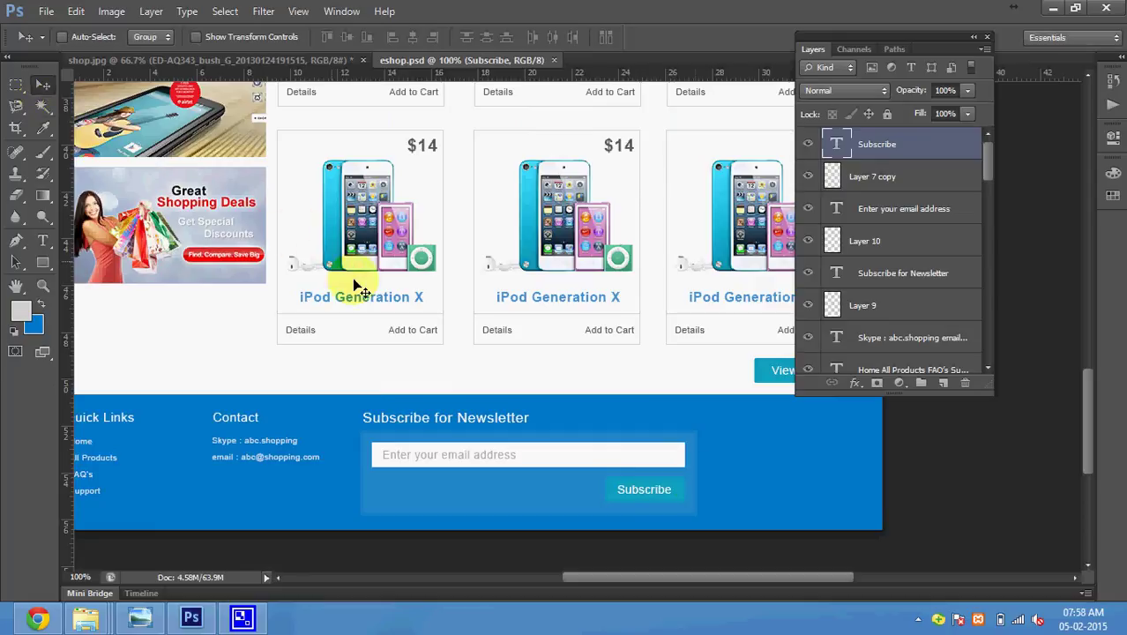
{"action": "left_click", "coordinate": [917, 621]}
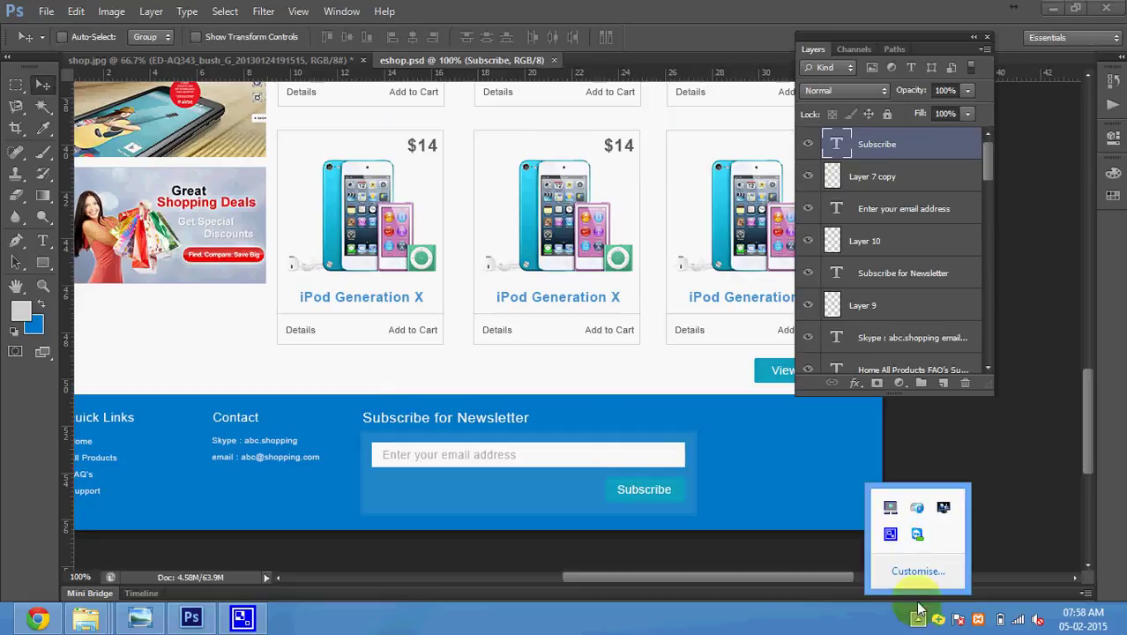
Open a new Chrome tab and load iconfinder.com
{"action": "right_click", "coordinate": [891, 534]}
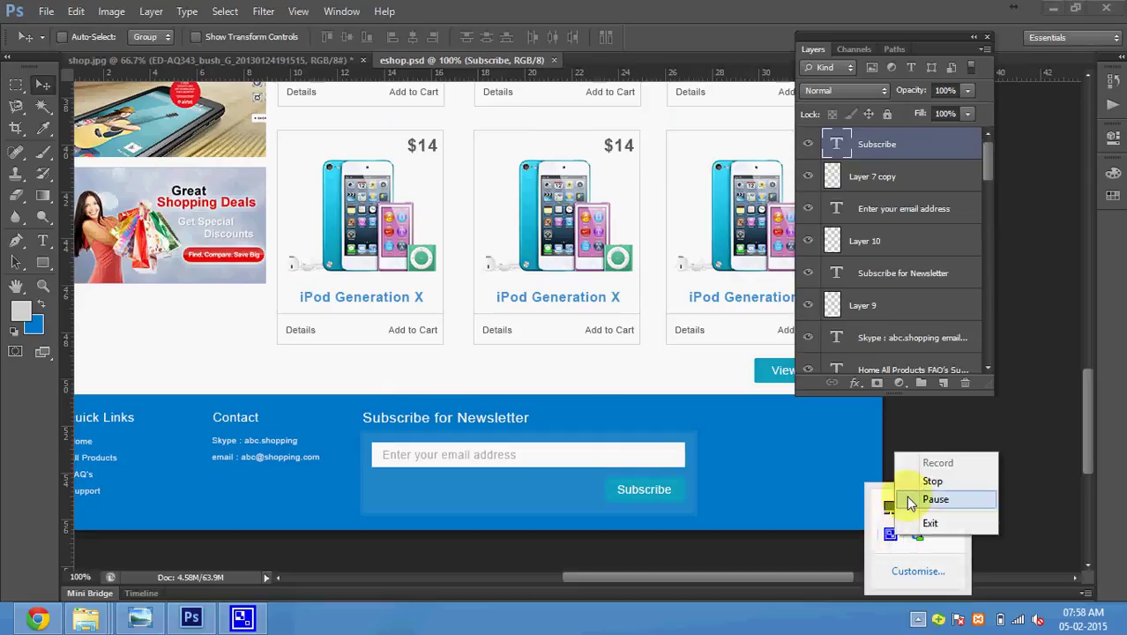
{"action": "left_click", "coordinate": [932, 497]}
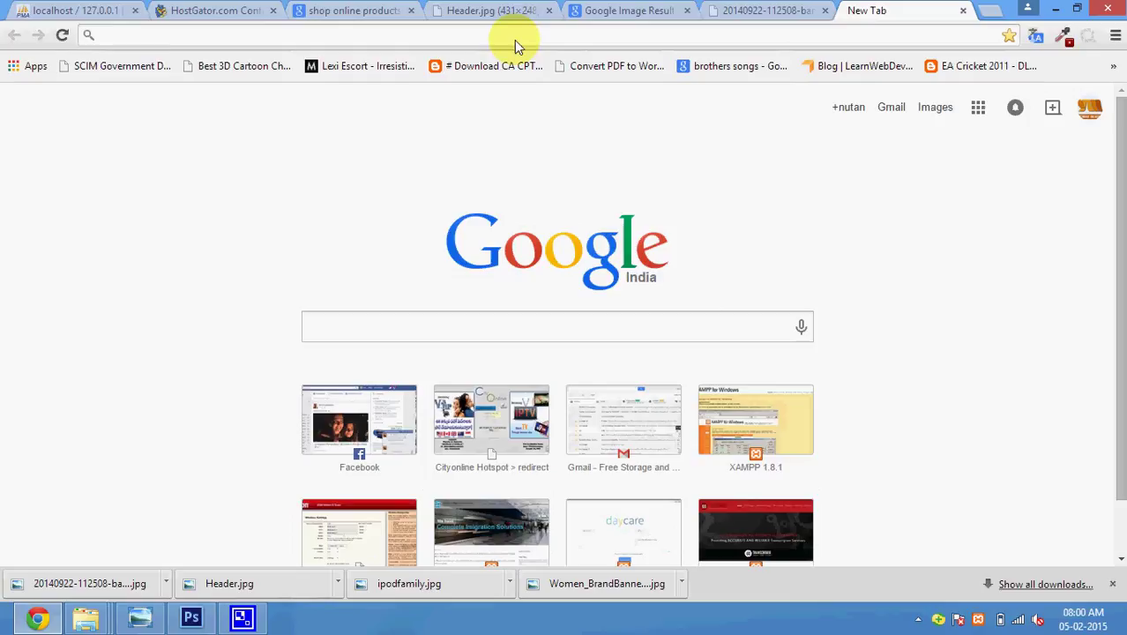
{"action": "type", "text": "icon"}
{"action": "key", "text": "Return"}
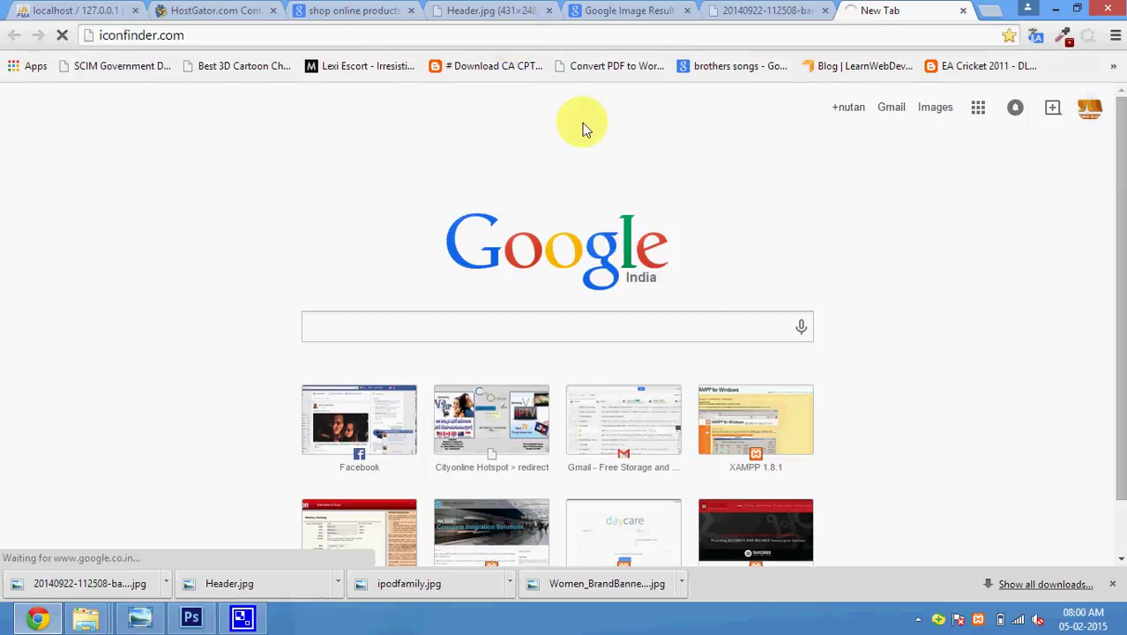
Search Iconfinder for Facebook icons
{"action": "left_click", "coordinate": [918, 619]}
{"action": "right_click", "coordinate": [894, 537]}
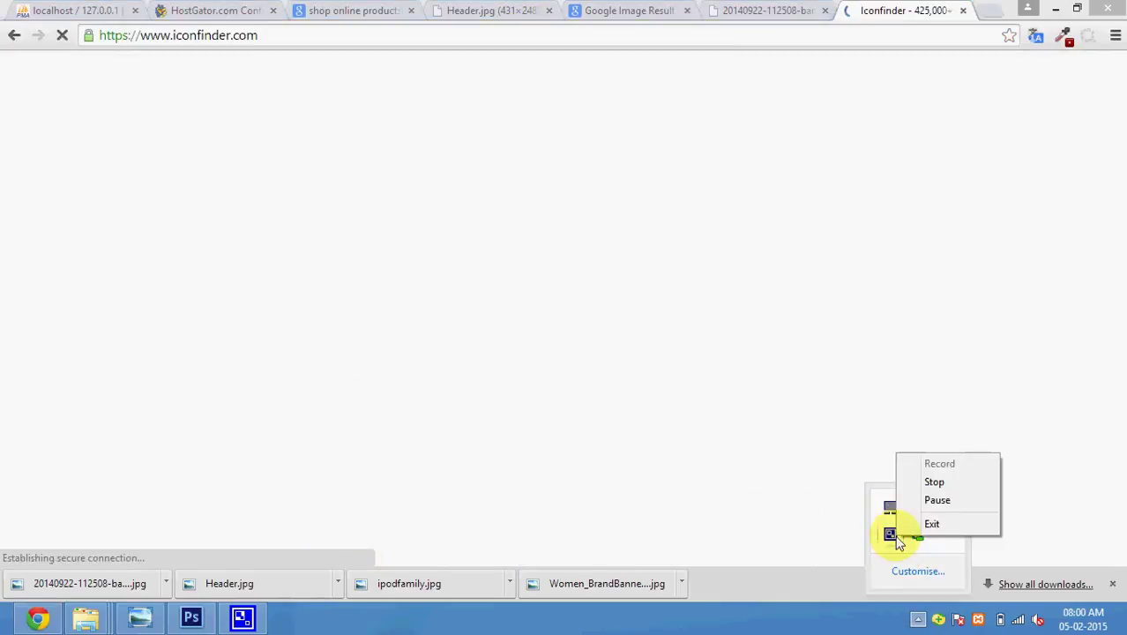
{"action": "left_click", "coordinate": [921, 501]}
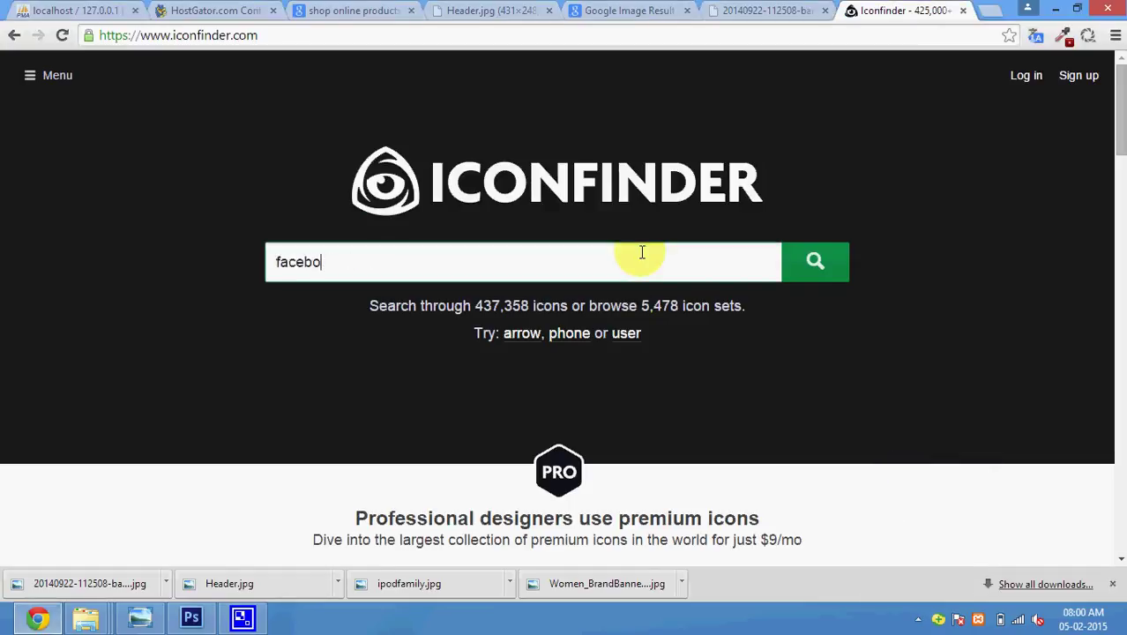
{"action": "type", "text": "ok"}
{"action": "key", "text": "Return"}
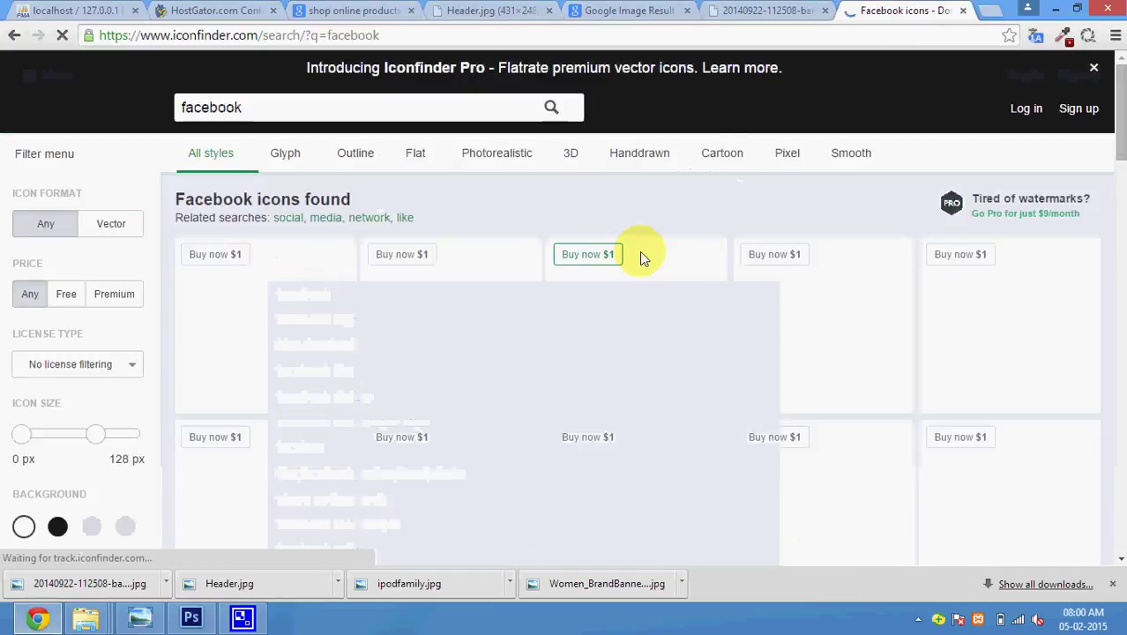
{"action": "left_click_drag", "start_coordinate": [1122, 122], "coordinate": [1124, 157]}
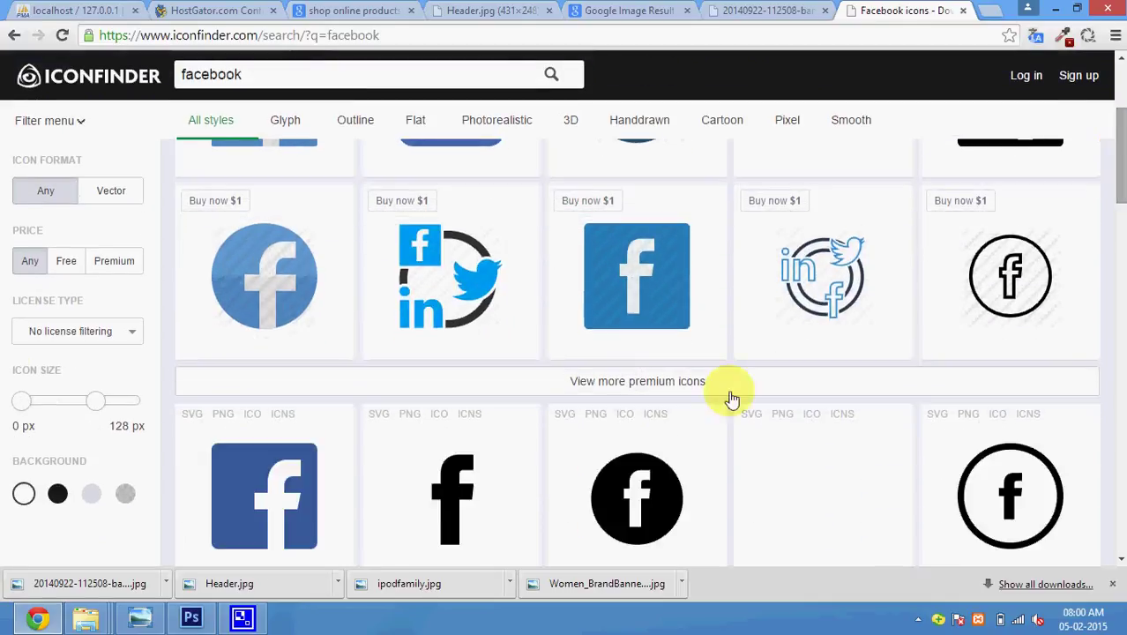
Save the square Facebook icon and place it into the mockup as square-facebook-128
{"action": "right_click", "coordinate": [298, 494]}
{"action": "left_click", "coordinate": [311, 330]}
{"action": "key", "text": "Return"}
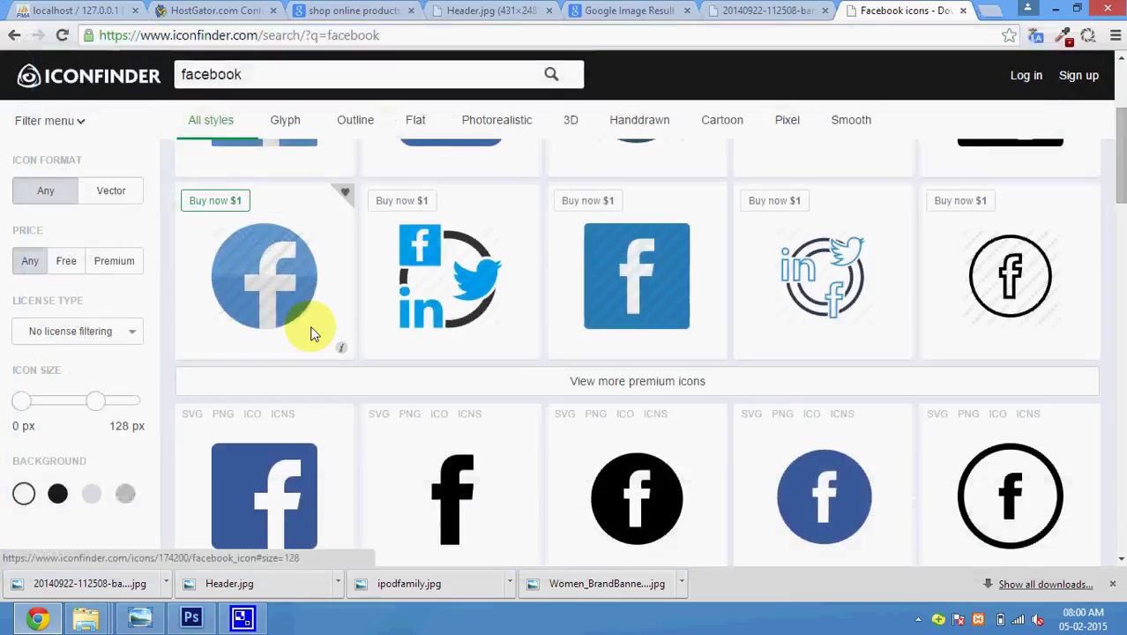
{"action": "key", "text": "super+d"}
{"action": "mouse_move", "coordinate": [277, 375]}
{"action": "left_mouse_down"}
{"action": "mouse_move", "coordinate": [208, 610]}
{"action": "mouse_move", "coordinate": [826, 486]}
{"action": "left_mouse_up"}
{"action": "key", "text": "Return"}
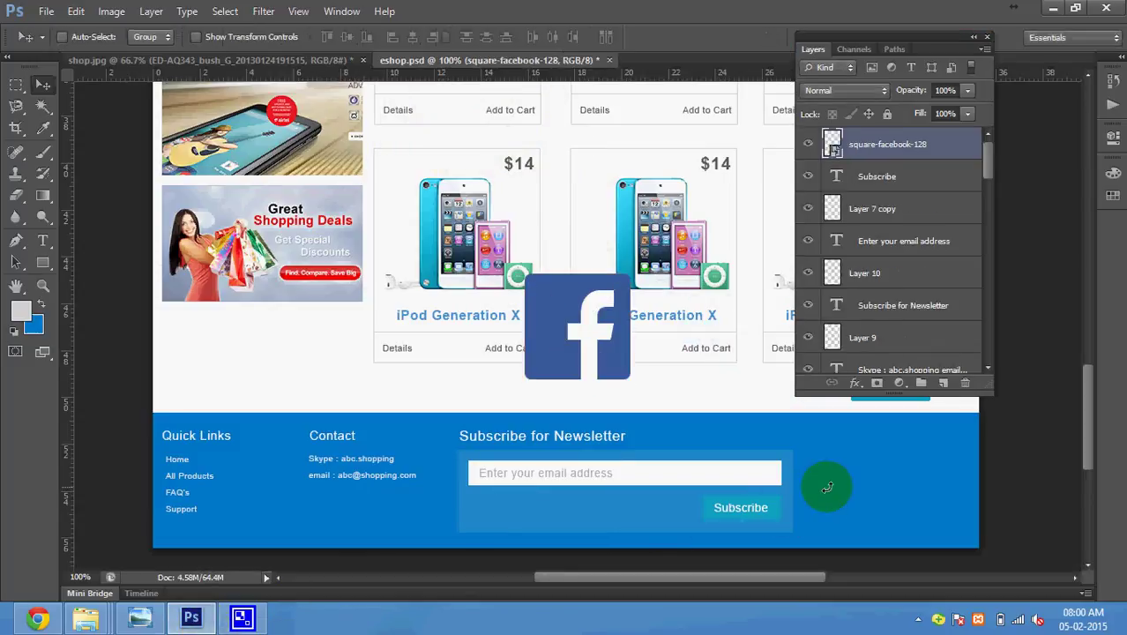
Move the Facebook icon to the footer's right end, shrink it to about 32%, and save eshop.psd
{"action": "left_click_drag", "start_coordinate": [569, 346], "coordinate": [855, 489]}
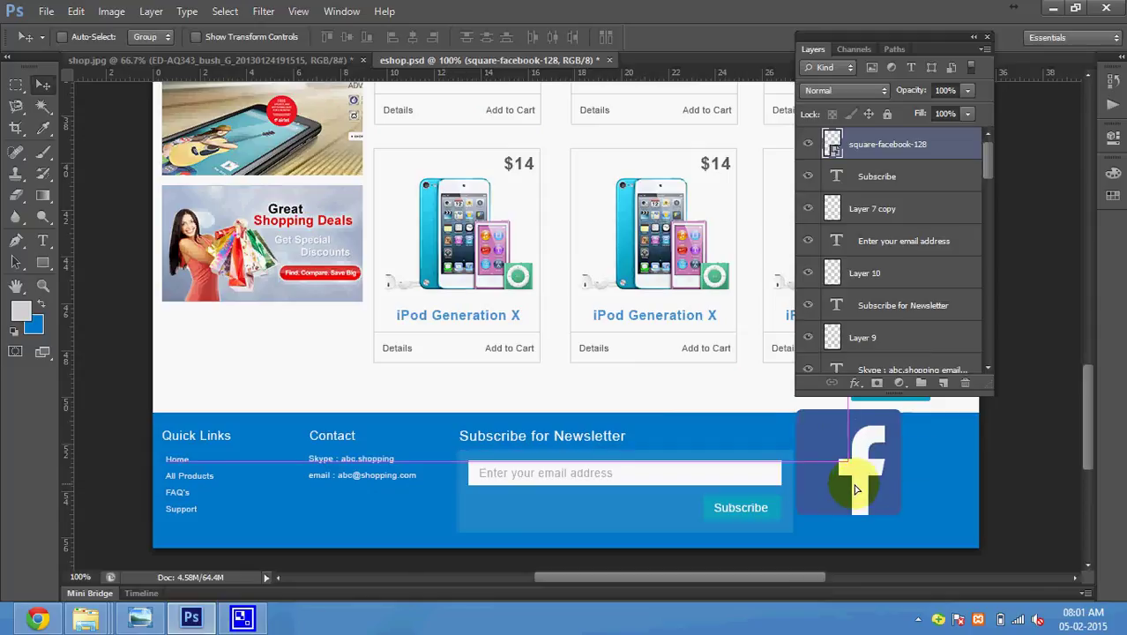
{"action": "key", "text": "ctrl+t"}
{"action": "left_click_drag", "start_coordinate": [901, 515], "coordinate": [833, 467]}
{"action": "key", "text": "Return"}
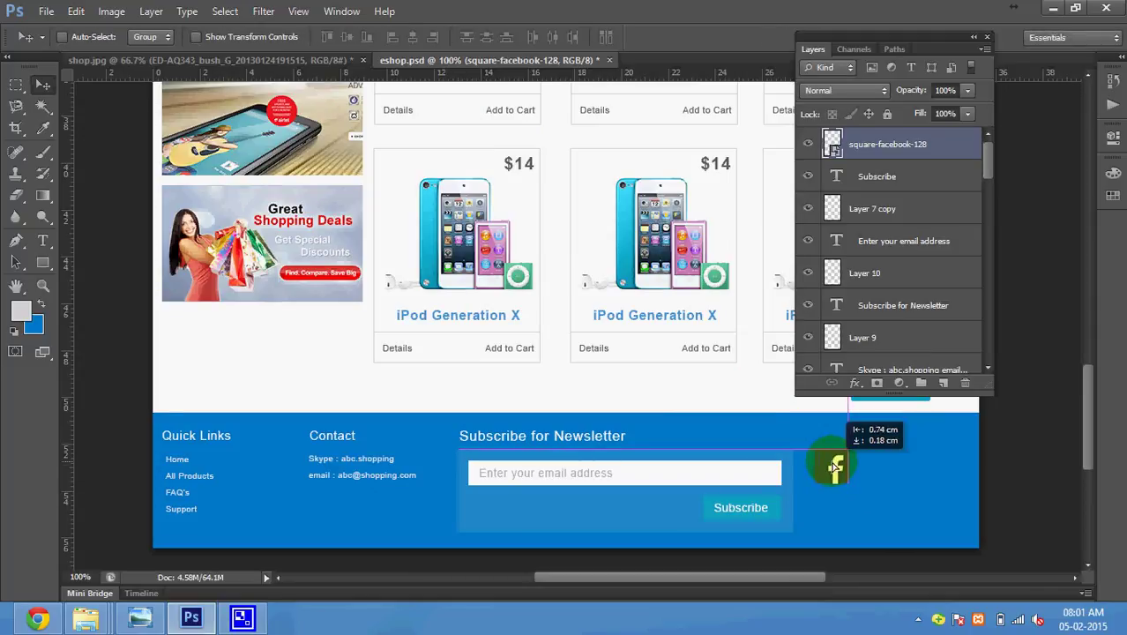
{"action": "key", "text": "d"}
{"action": "key", "text": "ctrl+s"}
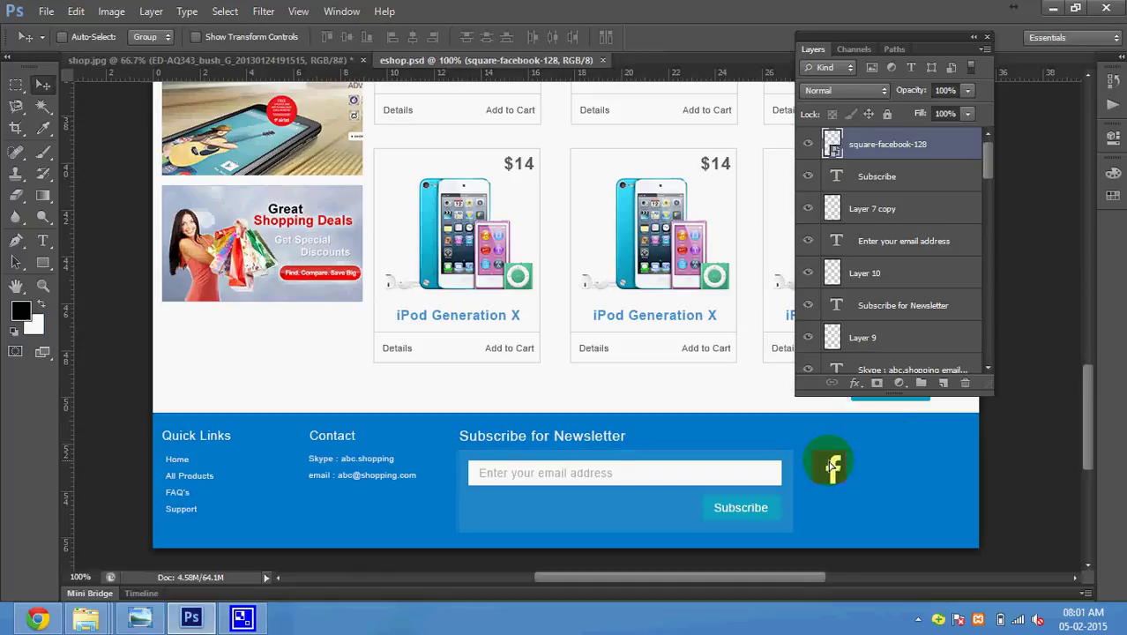
Replace the Iconfinder search with 'twitter' and run it
{"action": "left_click", "coordinate": [37, 617]}
{"action": "left_click", "coordinate": [343, 79]}
{"action": "key", "text": "ctrl+a"}
{"action": "type", "text": "tw"}
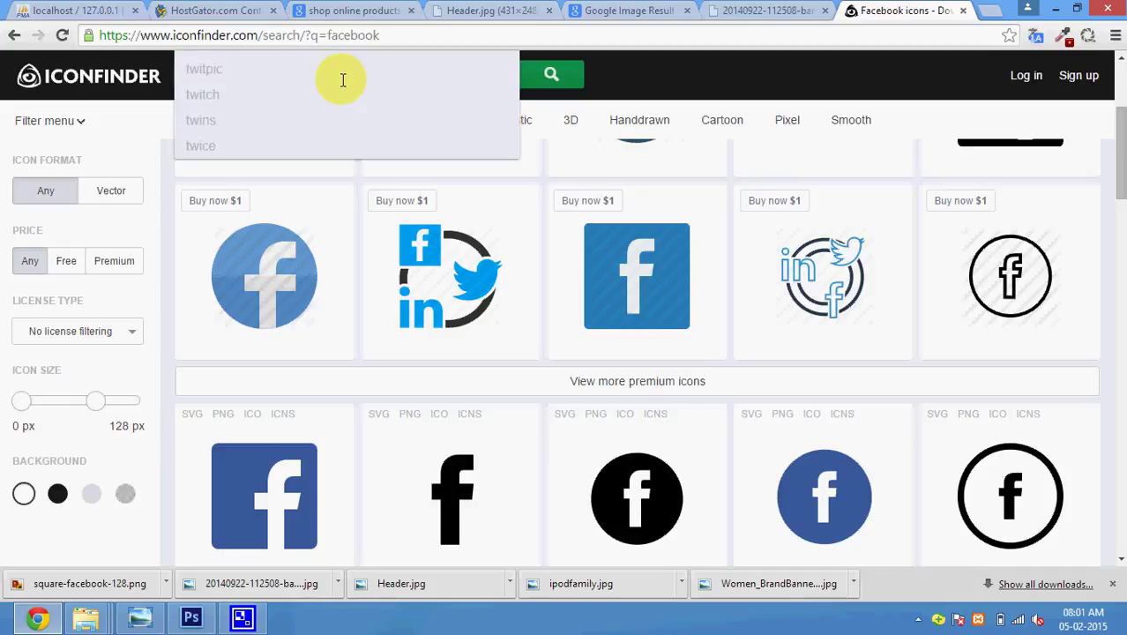
{"action": "key", "text": "BackSpace"}
{"action": "key", "text": "BackSpace"}
{"action": "type", "text": "t"}
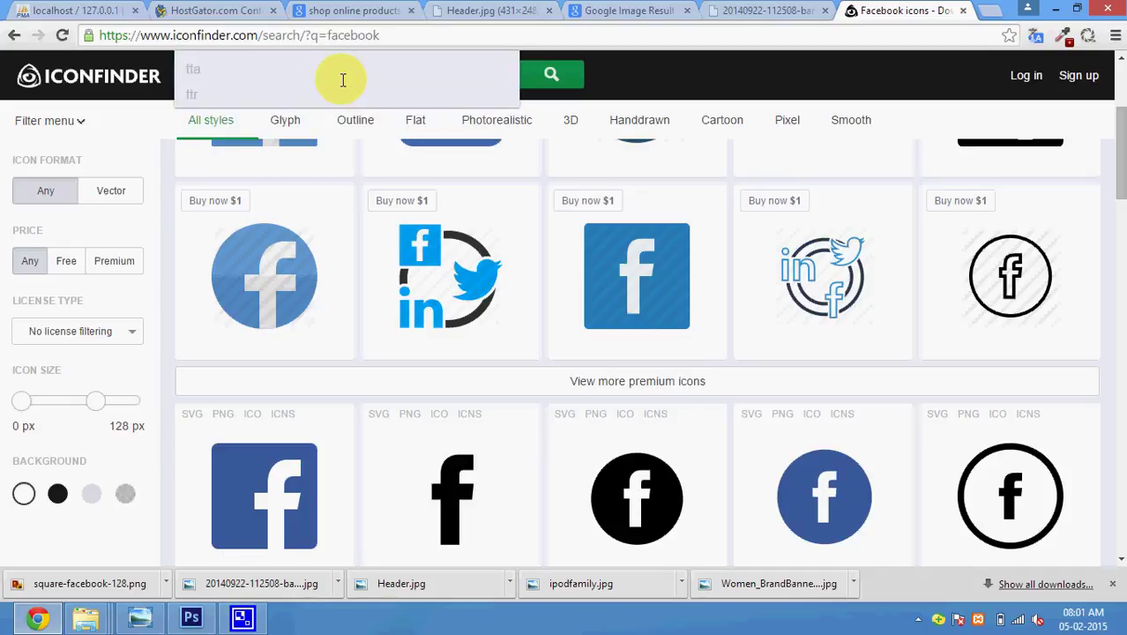
{"action": "key", "text": "BackSpace"}
{"action": "type", "text": "witter"}
{"action": "key", "text": "Return"}
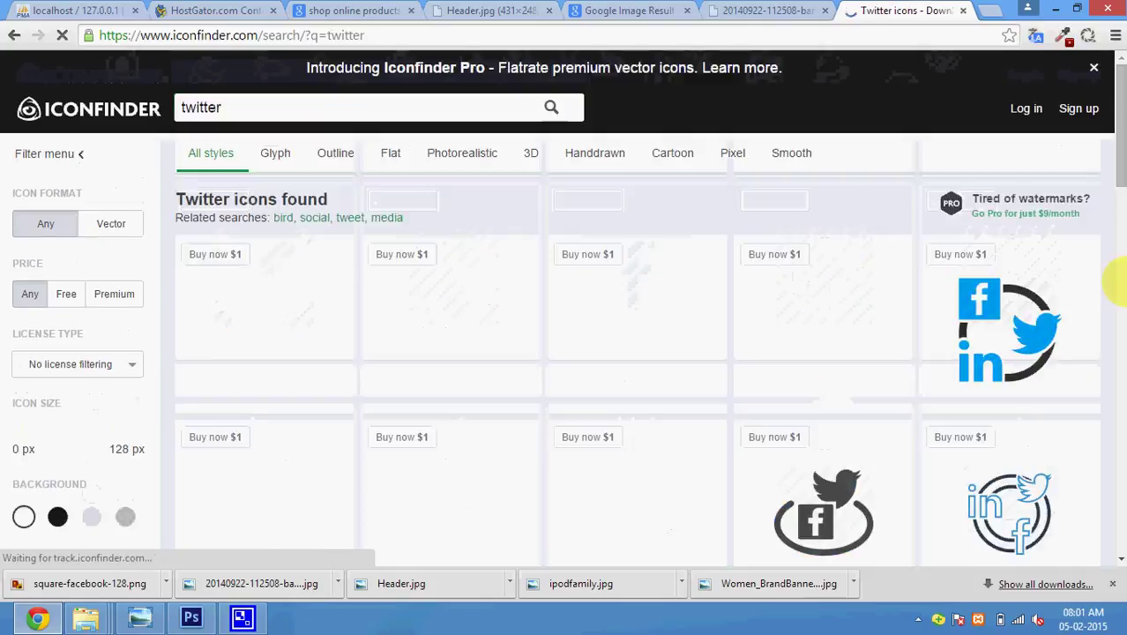
Save the blue square Twitter icon image to the desktop
{"action": "left_click_drag", "start_coordinate": [1117, 145], "coordinate": [1120, 196]}
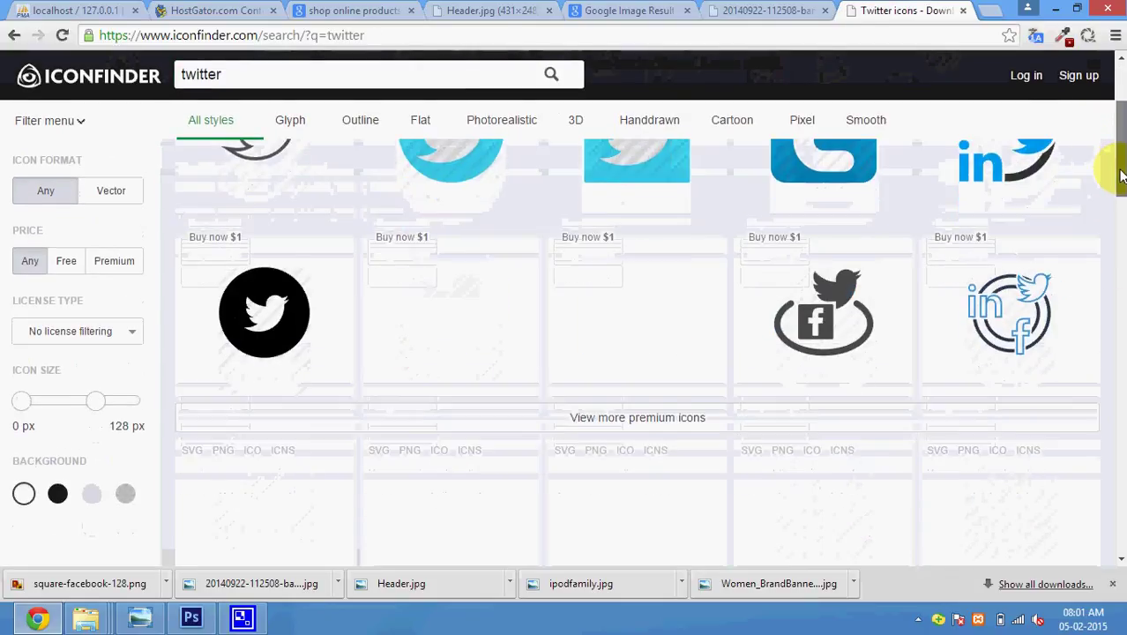
{"action": "scroll", "coordinate": [744, 249], "scroll_direction": "down", "scroll_amount": 1}
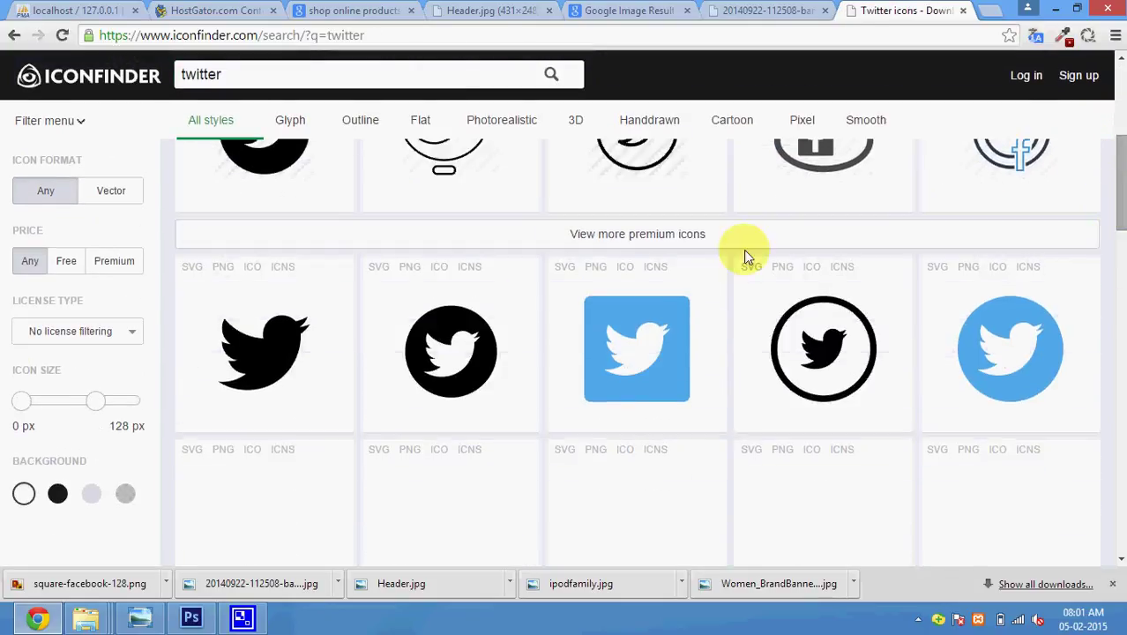
{"action": "right_click", "coordinate": [661, 357]}
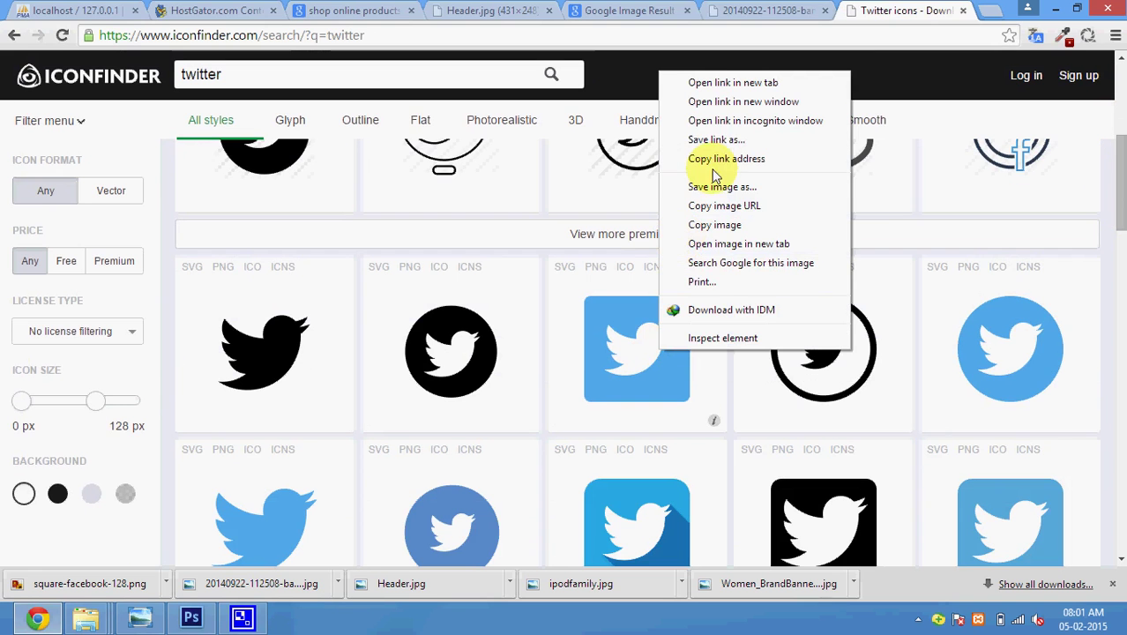
{"action": "right_click", "coordinate": [972, 501]}
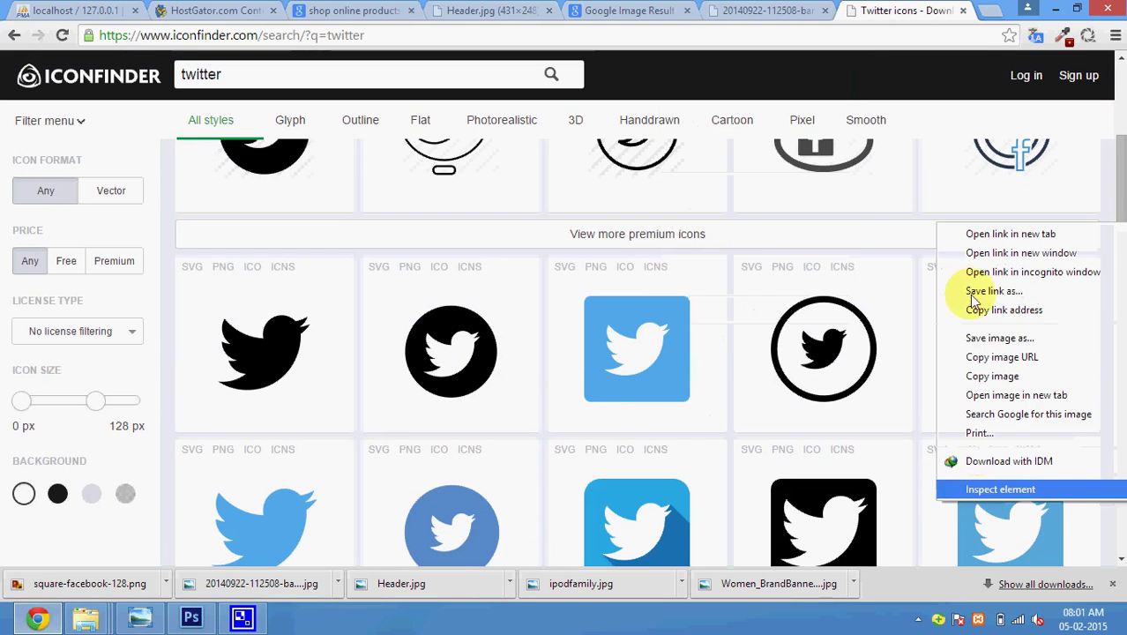
{"action": "left_click", "coordinate": [974, 346]}
{"action": "key", "text": "Return"}
{"action": "key", "text": "super+d"}
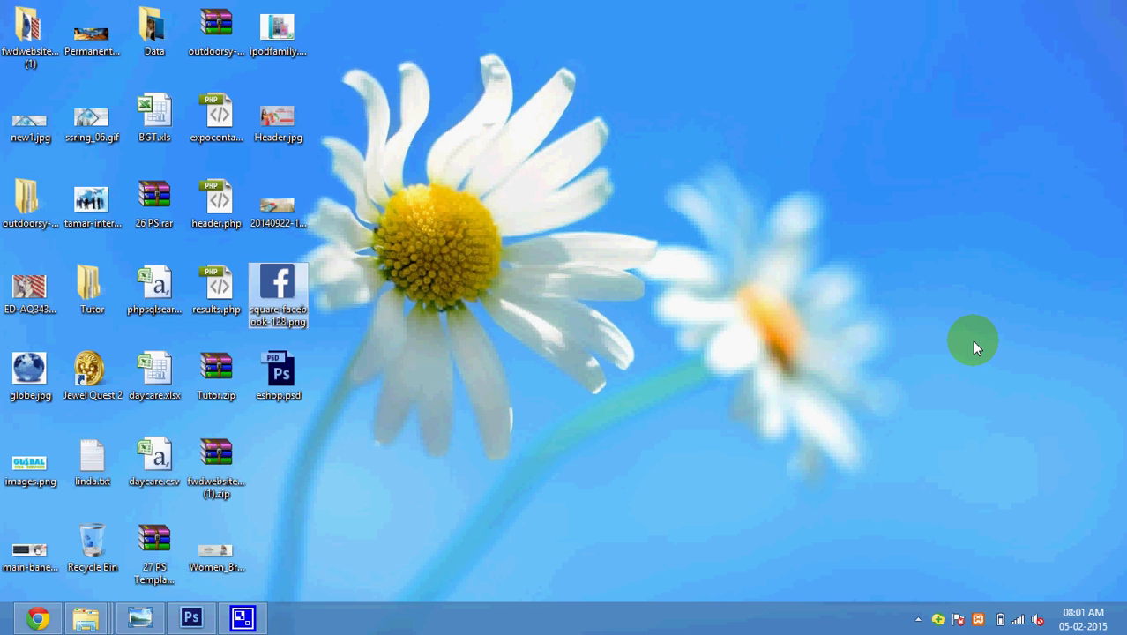
Place the Twitter PNG, scale it to 31.25%, set it right of the Facebook icon, and save
{"action": "mouse_move", "coordinate": [278, 460]}
{"action": "left_mouse_down"}
{"action": "mouse_move", "coordinate": [209, 620]}
{"action": "mouse_move", "coordinate": [864, 478]}
{"action": "left_mouse_up"}
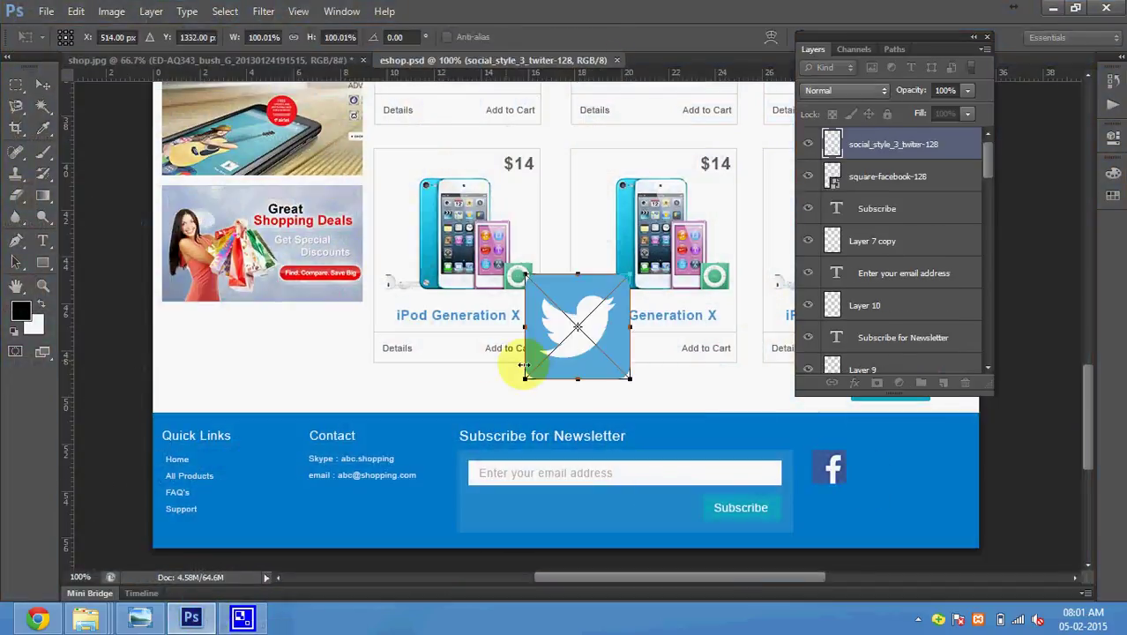
{"action": "key", "text": "Return"}
{"action": "left_click_drag", "start_coordinate": [578, 359], "coordinate": [842, 502]}
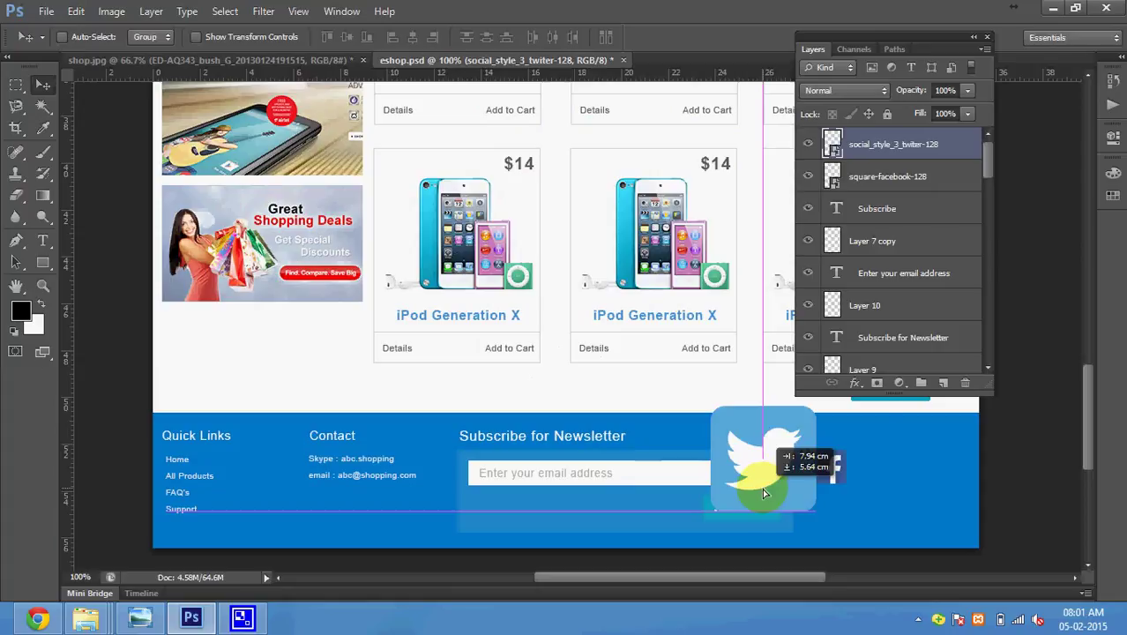
{"action": "key", "text": "ctrl+t"}
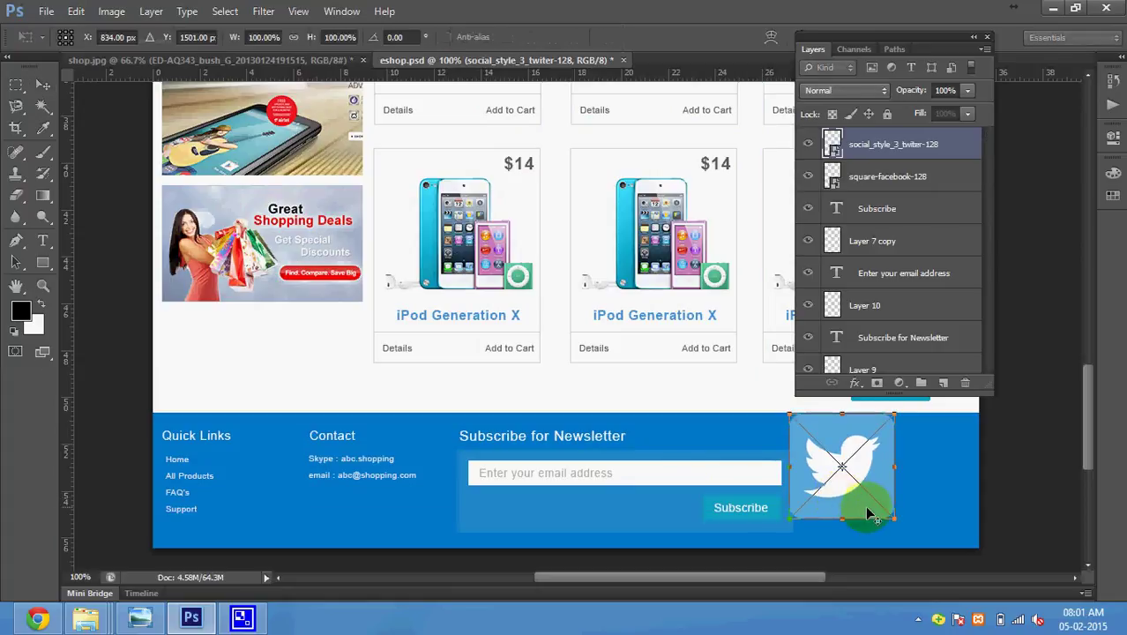
{"action": "left_click_drag", "start_coordinate": [893, 520], "coordinate": [848, 471]}
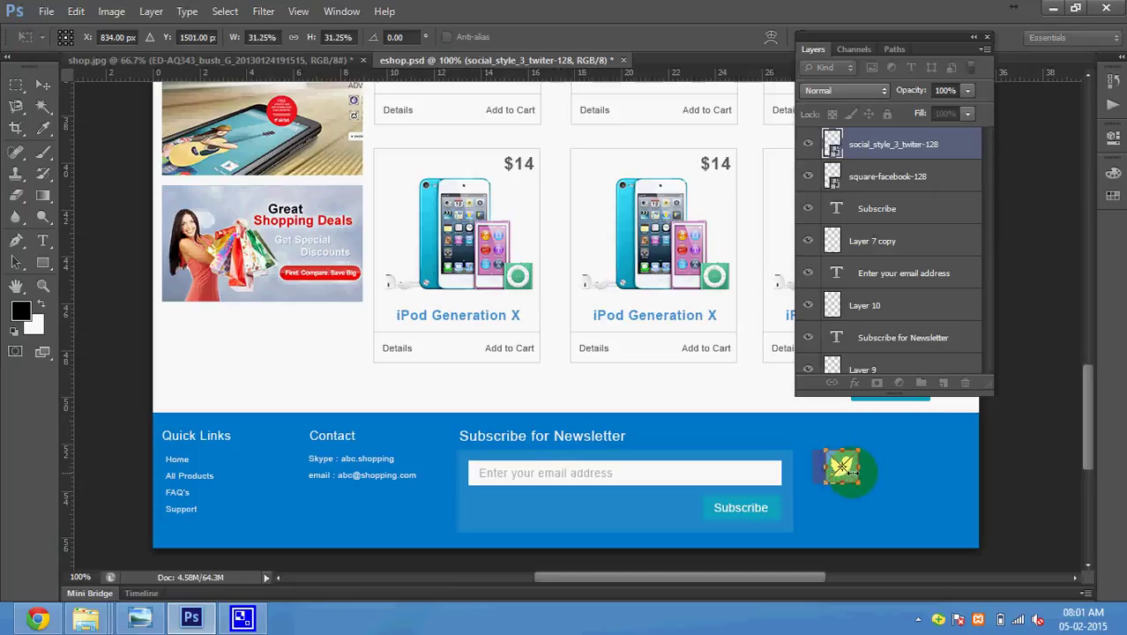
{"action": "left_click_drag", "start_coordinate": [847, 471], "coordinate": [839, 477]}
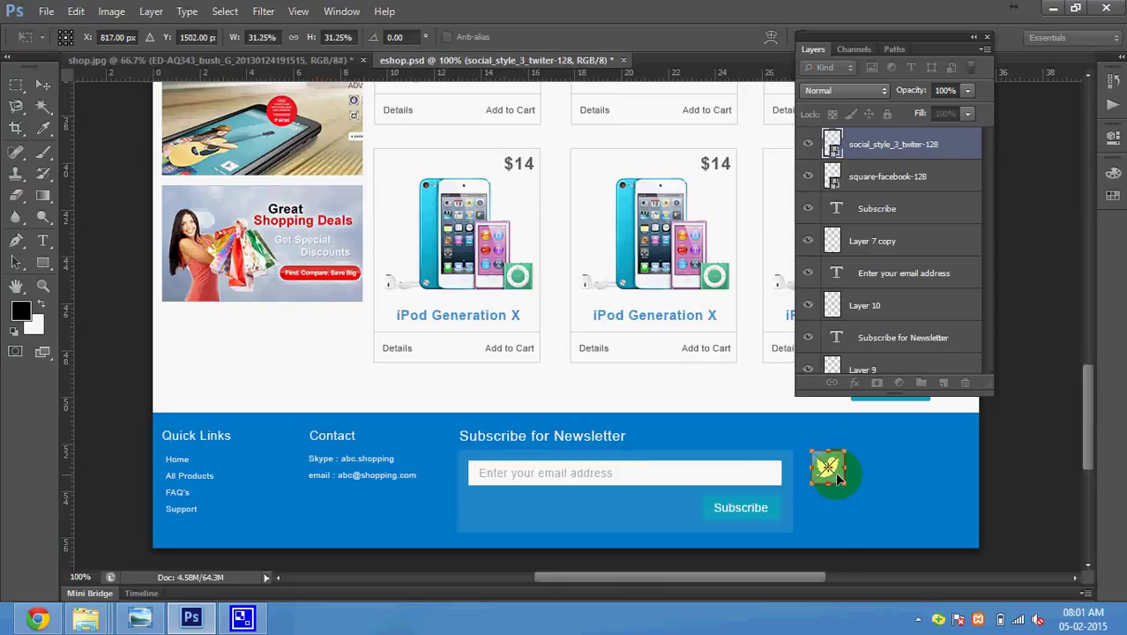
{"action": "key", "text": "Return"}
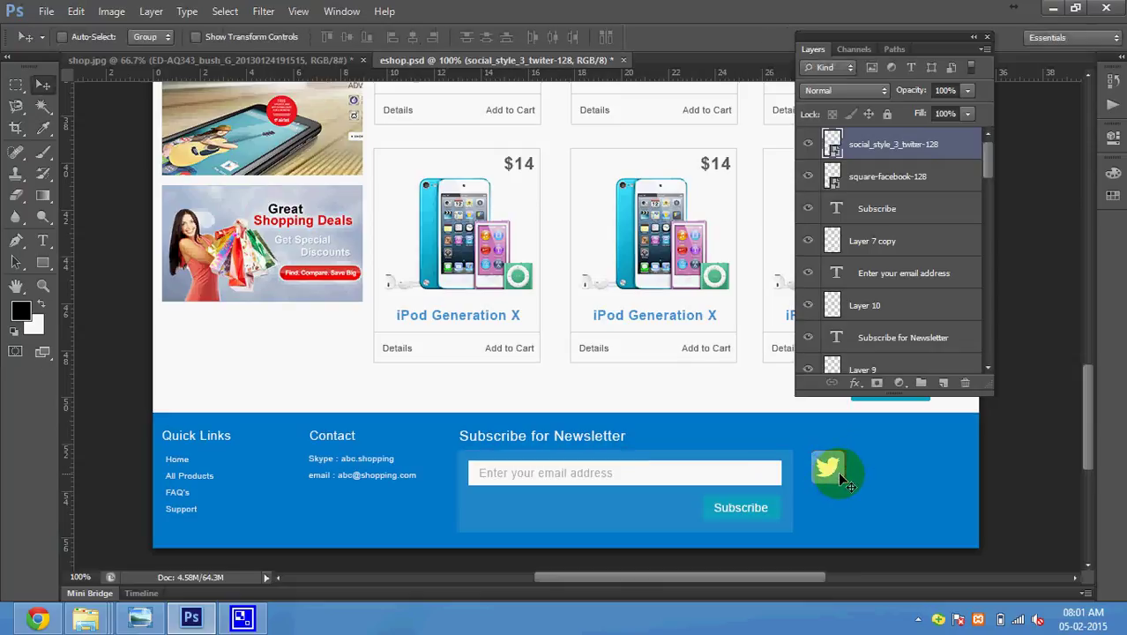
{"action": "left_click_drag", "start_coordinate": [838, 471], "coordinate": [879, 477]}
{"action": "key", "text": "ctrl+s"}
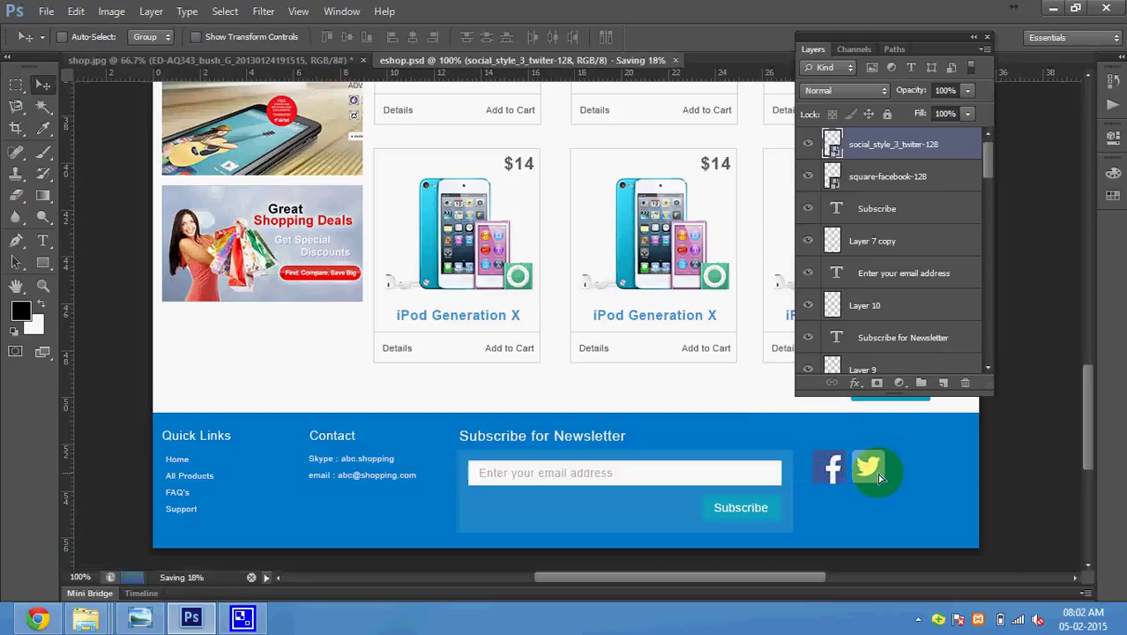
{"action": "key", "text": "alt+Tab"}
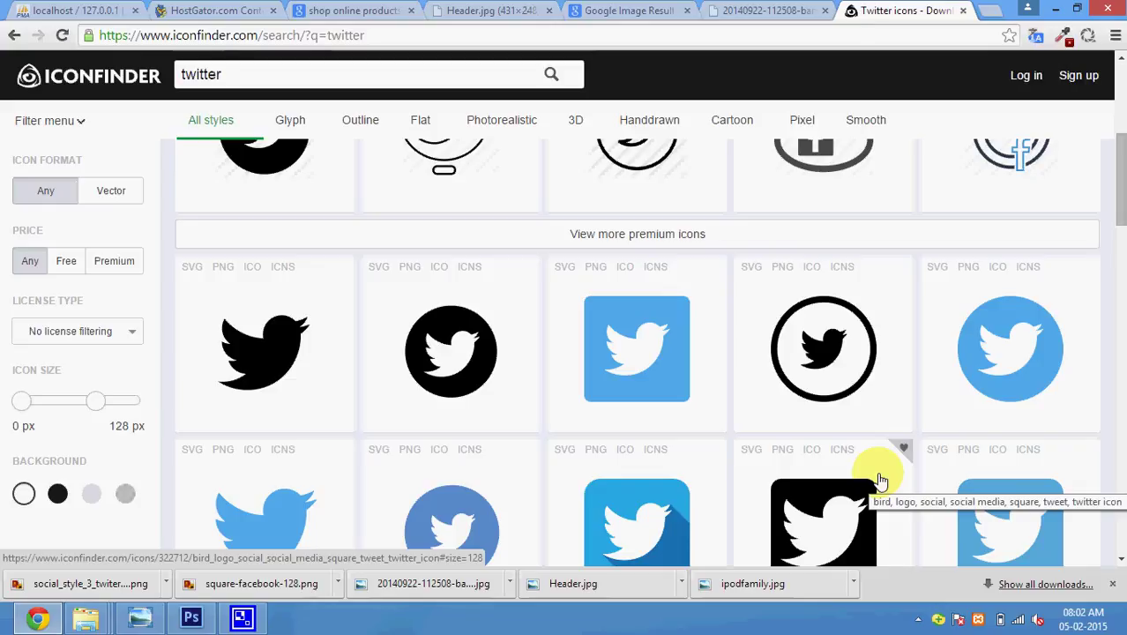
Search Iconfinder for 'google plus' and save the red square icon as square-google-plus-128.png
{"action": "double_click", "coordinate": [455, 78]}
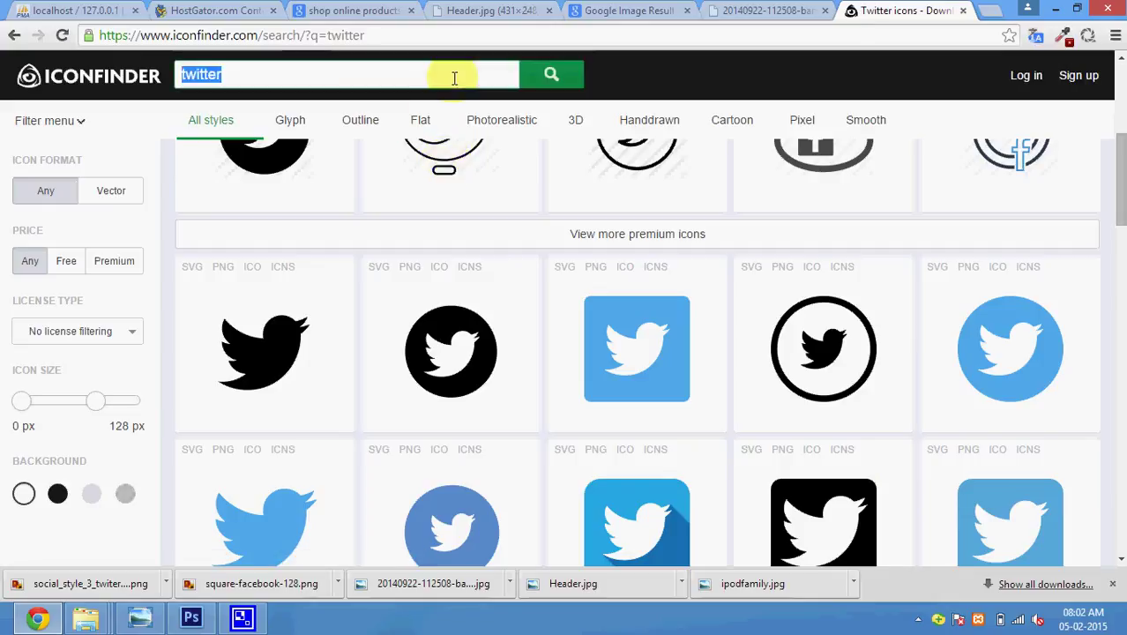
{"action": "type", "text": "google plus"}
{"action": "key", "text": "Return"}
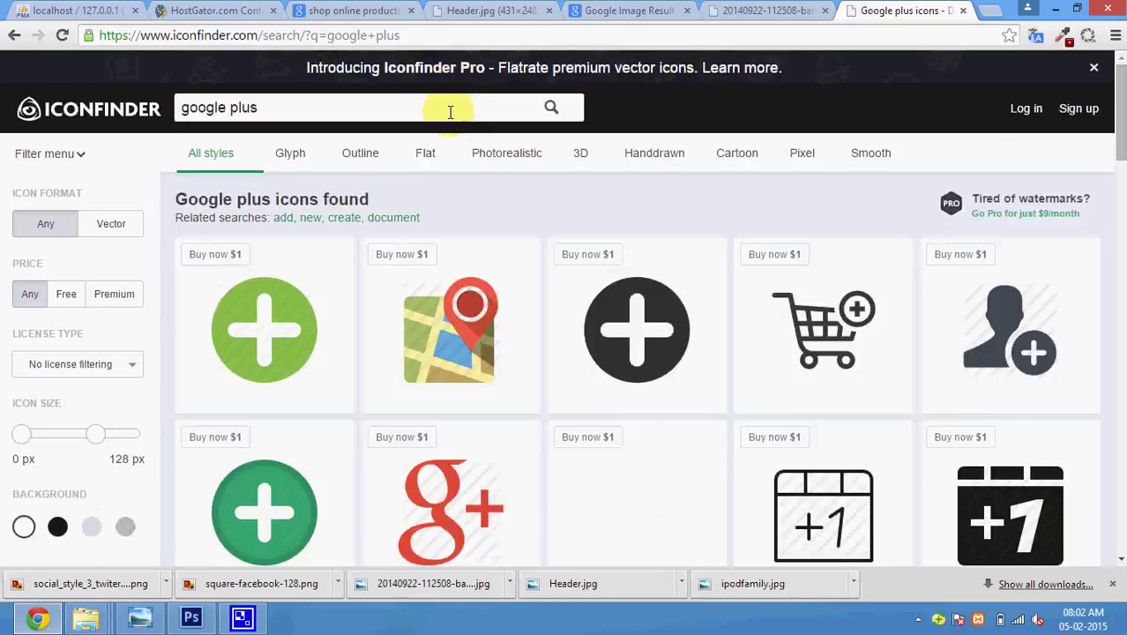
{"action": "left_click_drag", "start_coordinate": [1120, 128], "coordinate": [1118, 196]}
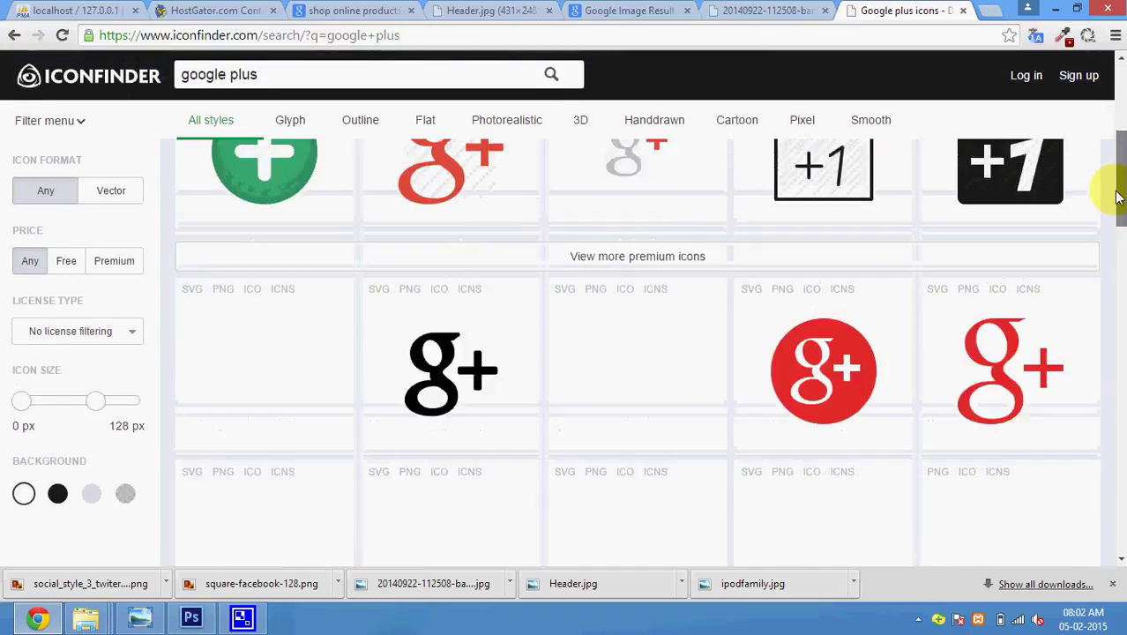
{"action": "left_click_drag", "start_coordinate": [1118, 195], "coordinate": [1093, 209]}
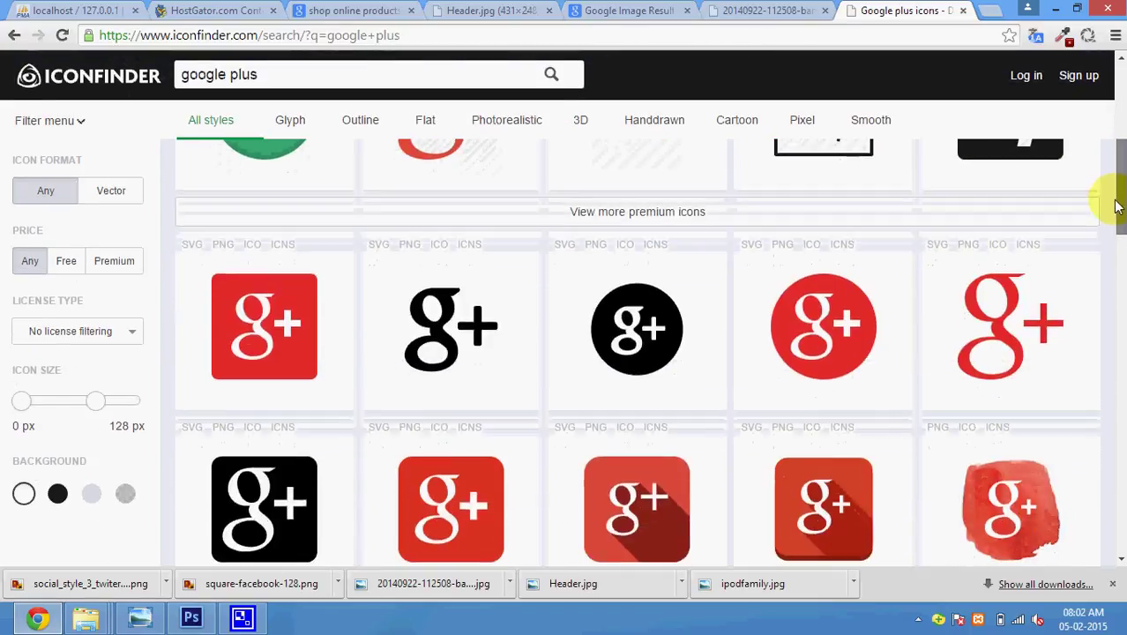
{"action": "right_click", "coordinate": [276, 316]}
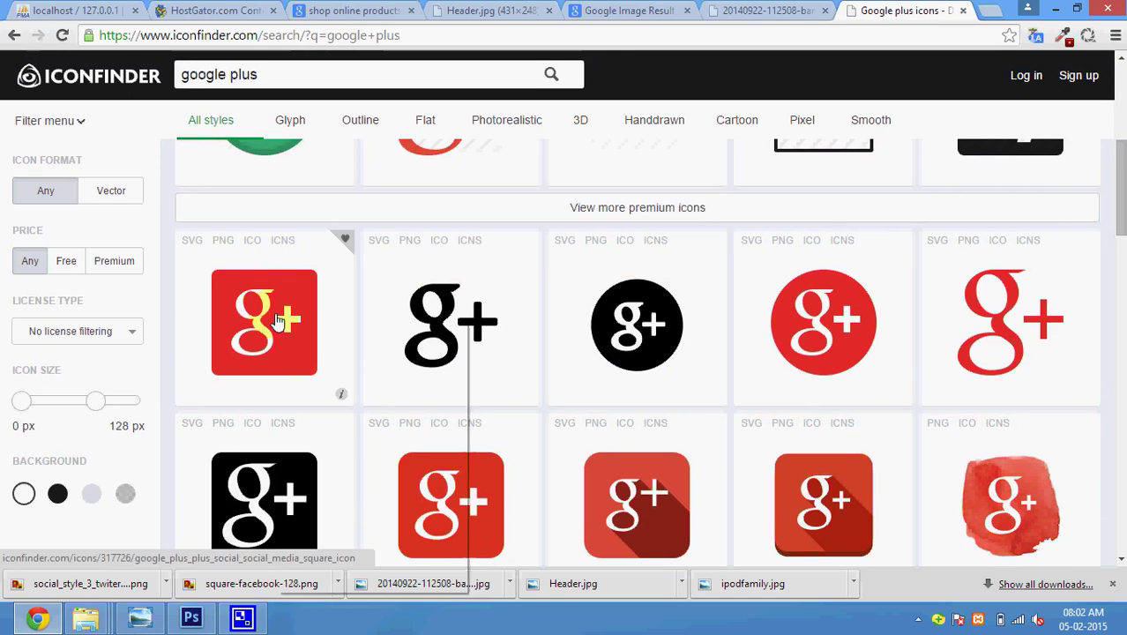
{"action": "left_click", "coordinate": [298, 429]}
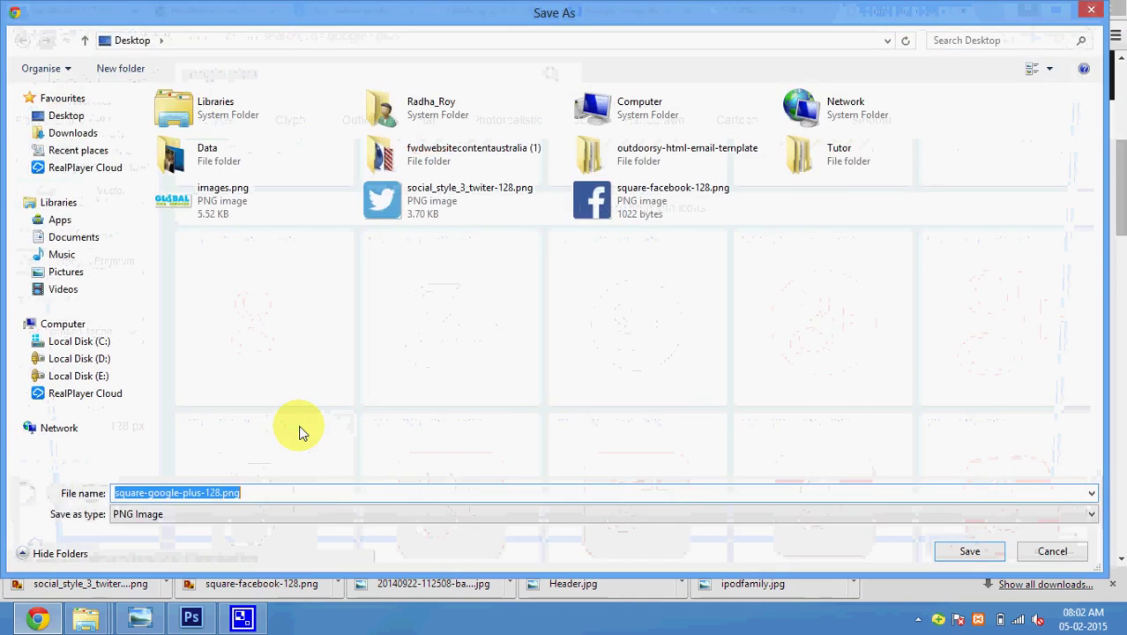
{"action": "key", "text": "super+d"}
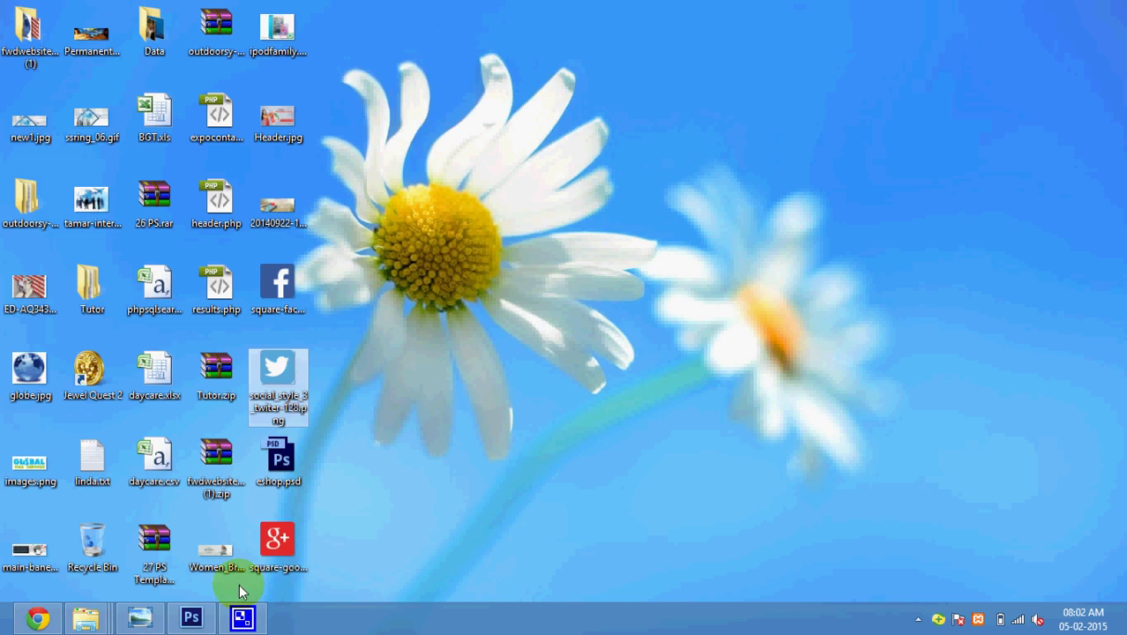
Place the Google+ PNG, shrink it to about a third, set it right of the Twitter icon, and save eshop.psd
{"action": "mouse_move", "coordinate": [269, 572]}
{"action": "left_mouse_down"}
{"action": "mouse_move", "coordinate": [843, 496]}
{"action": "mouse_move", "coordinate": [897, 474]}
{"action": "left_mouse_up"}
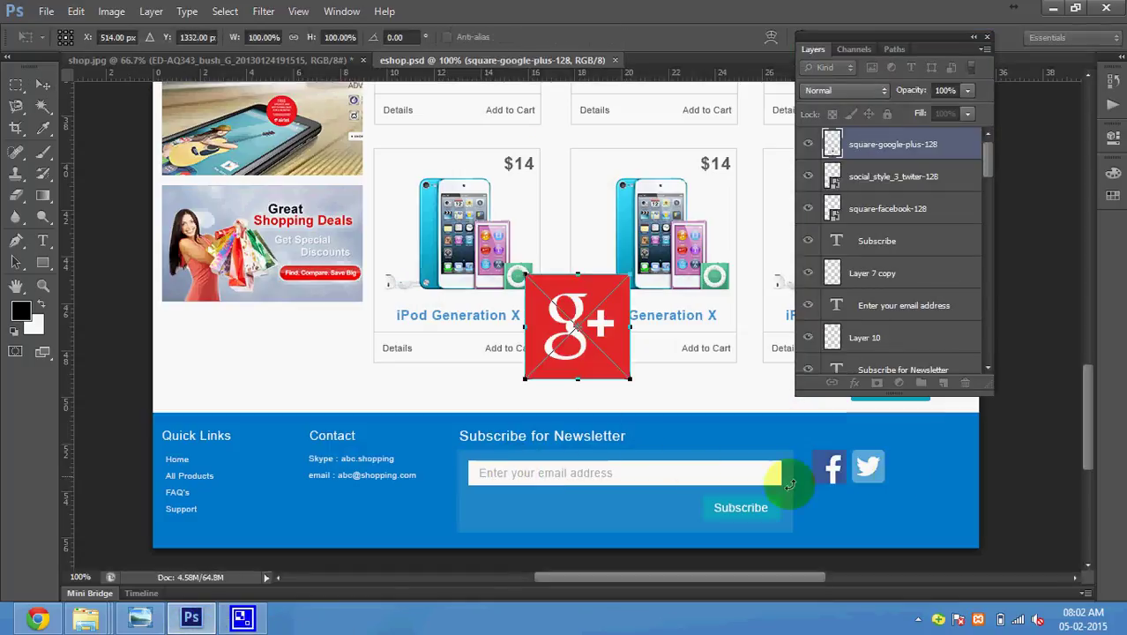
{"action": "left_click_drag", "start_coordinate": [632, 378], "coordinate": [597, 346]}
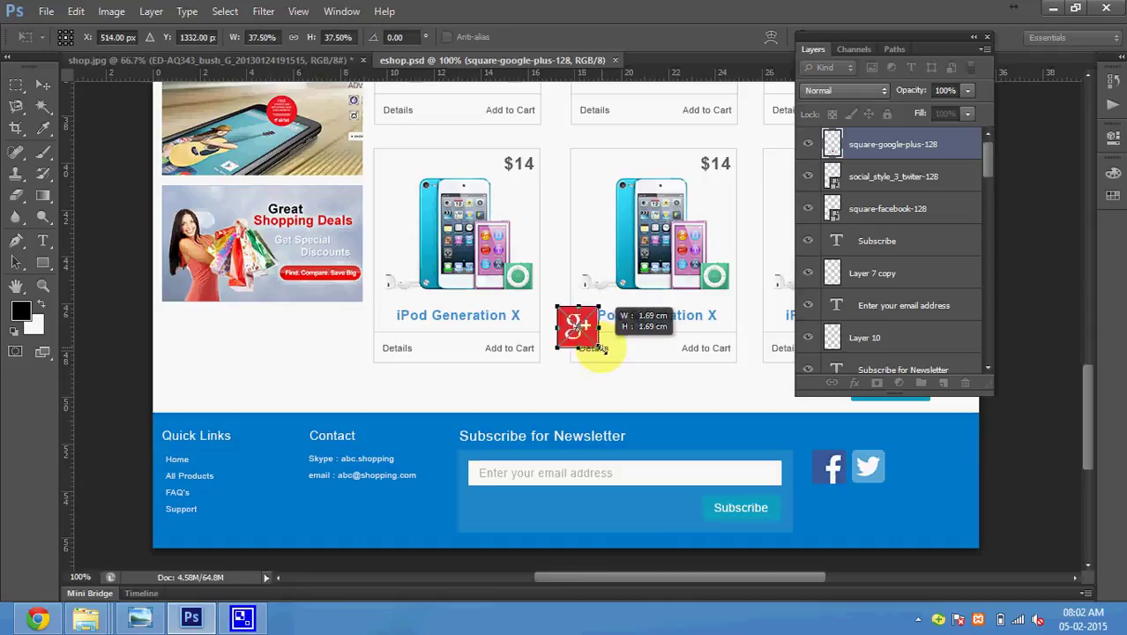
{"action": "left_click_drag", "start_coordinate": [597, 346], "coordinate": [926, 487]}
{"action": "key", "text": "Return"}
{"action": "key", "text": "ctrl+t"}
{"action": "left_click_drag", "start_coordinate": [917, 472], "coordinate": [916, 475]}
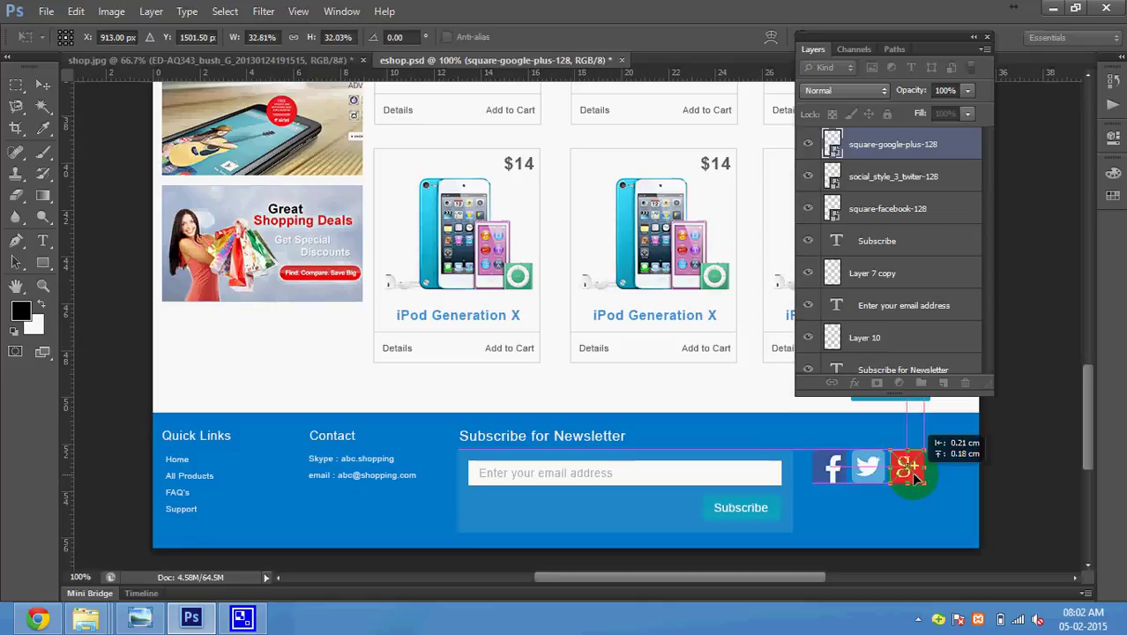
{"action": "key", "text": "Return"}
{"action": "key", "text": "ctrl+s"}
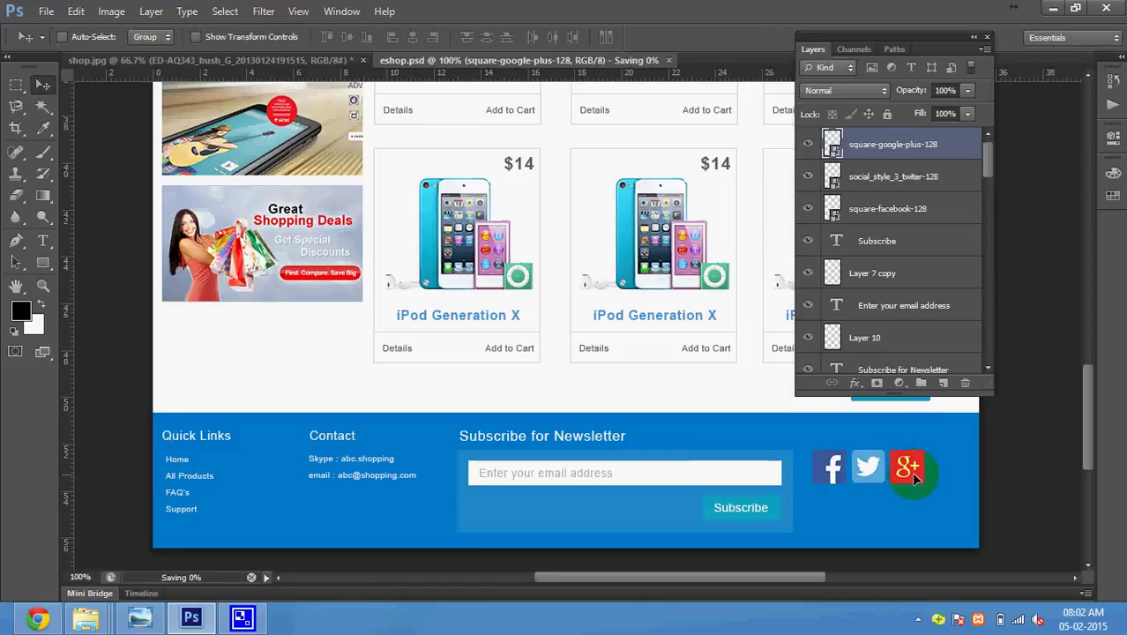
{"action": "left_click", "coordinate": [918, 620]}
{"action": "right_click", "coordinate": [892, 533]}
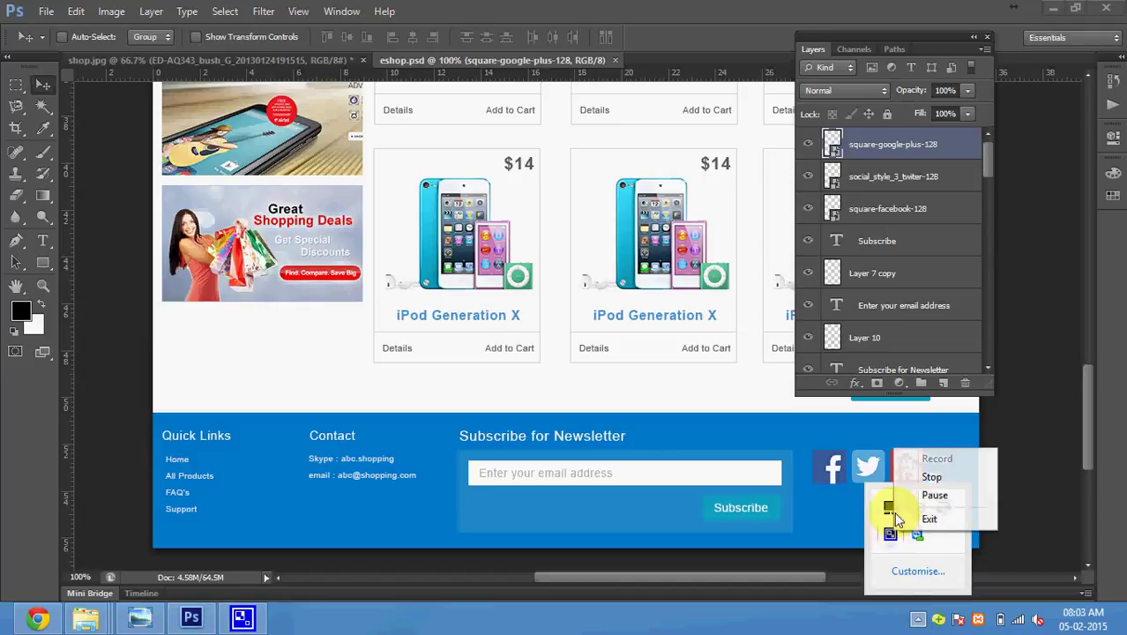